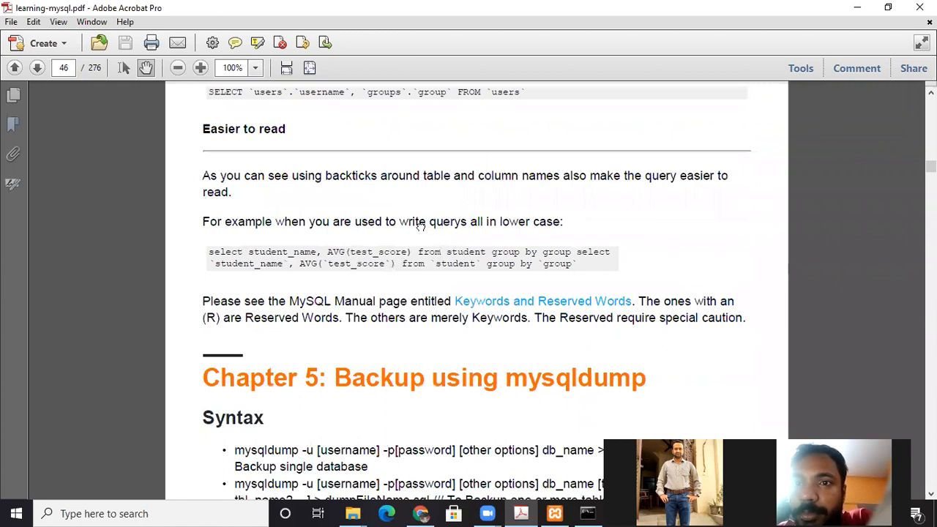
Switch to Chrome, load localhost:81/phpmyadmin, and maximize the browser window.
{"action": "scroll", "coordinate": [421, 223], "scroll_direction": "down", "scroll_amount": 5}
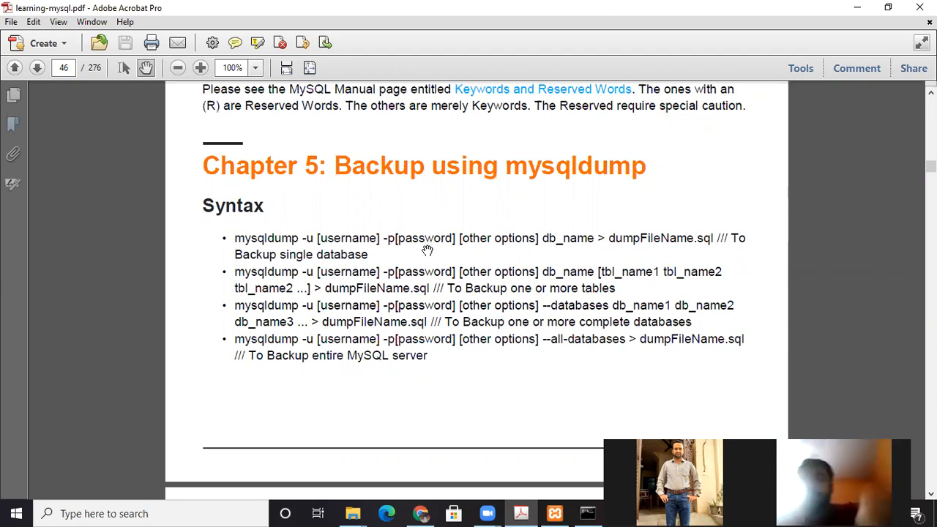
{"action": "left_click", "coordinate": [420, 513]}
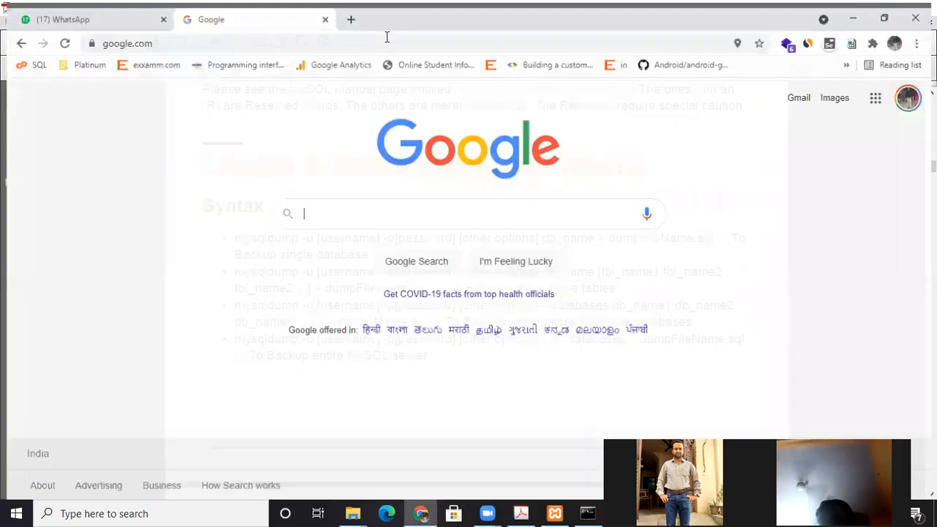
{"action": "left_click", "coordinate": [336, 36]}
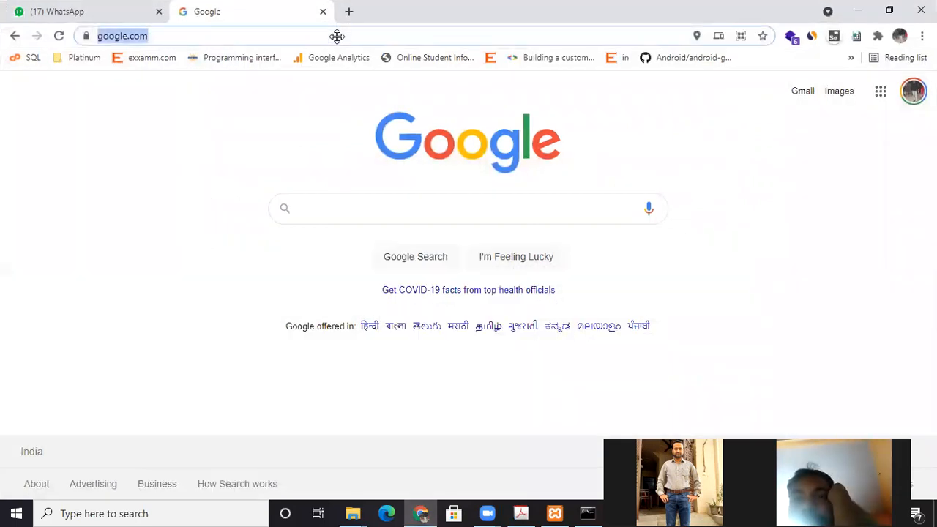
{"action": "double_click", "coordinate": [662, 5]}
{"action": "type", "text": "localhost:81/phpmyadmin"}
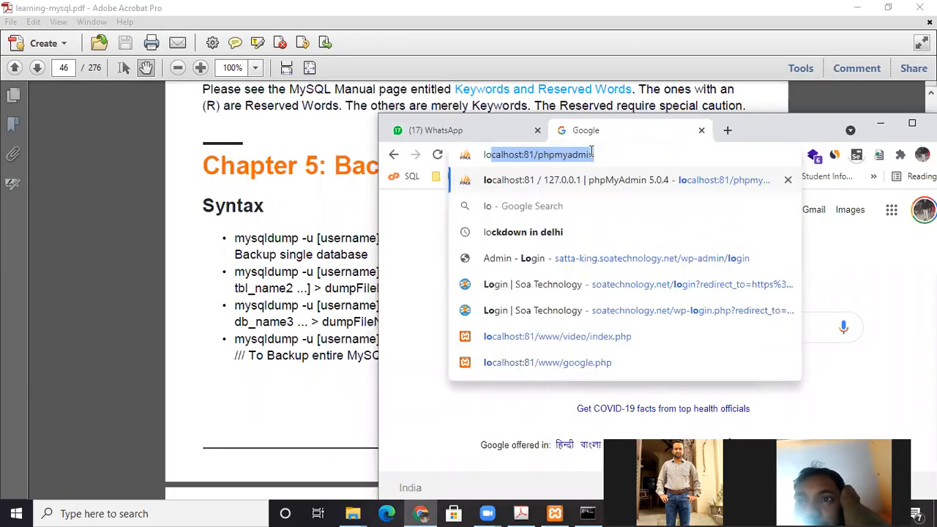
{"action": "key", "text": "Return"}
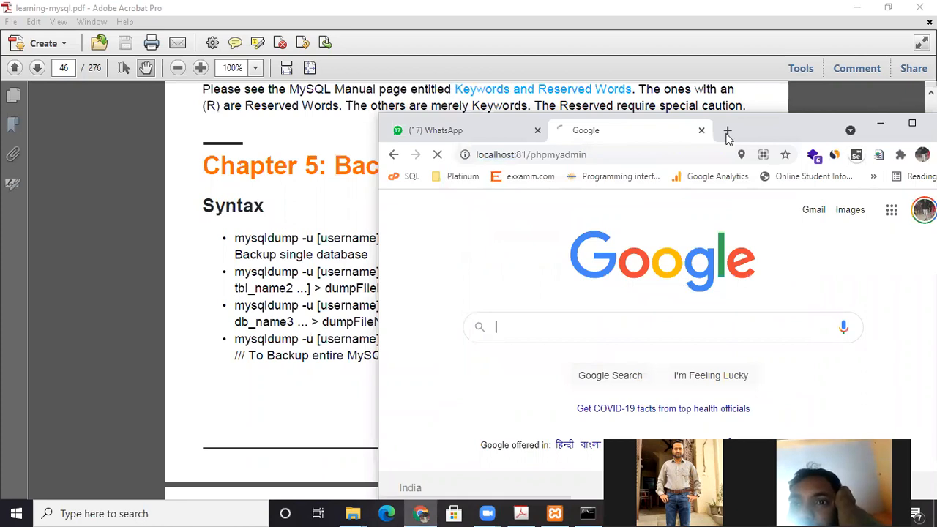
{"action": "left_click_drag", "start_coordinate": [749, 117], "coordinate": [485, 63]}
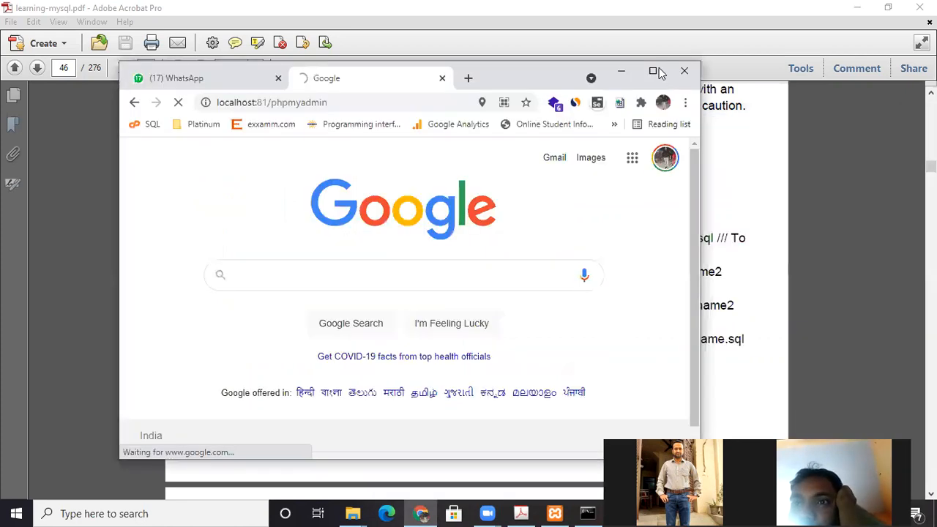
{"action": "double_click", "coordinate": [485, 63]}
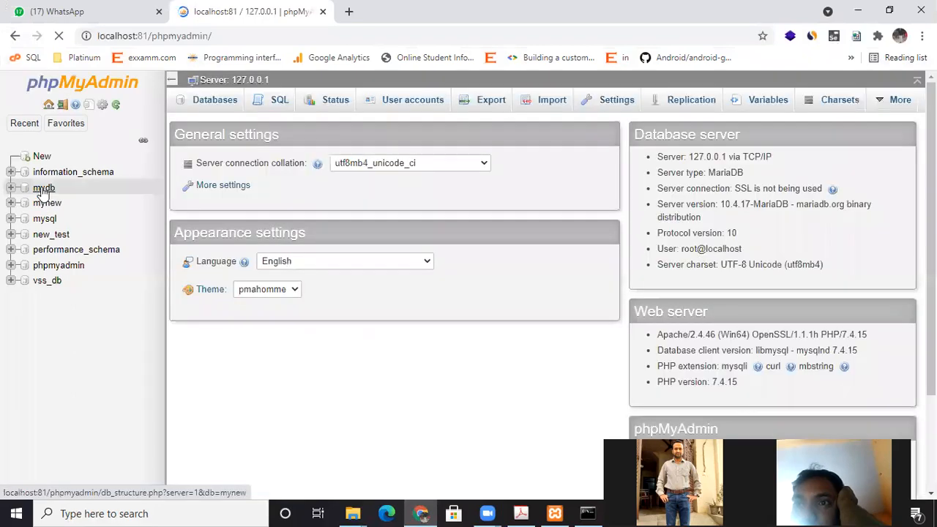
Export the mydb database with the Quick method in SQL format and save it as mydb.sql on the Desktop.
{"action": "left_click", "coordinate": [42, 189]}
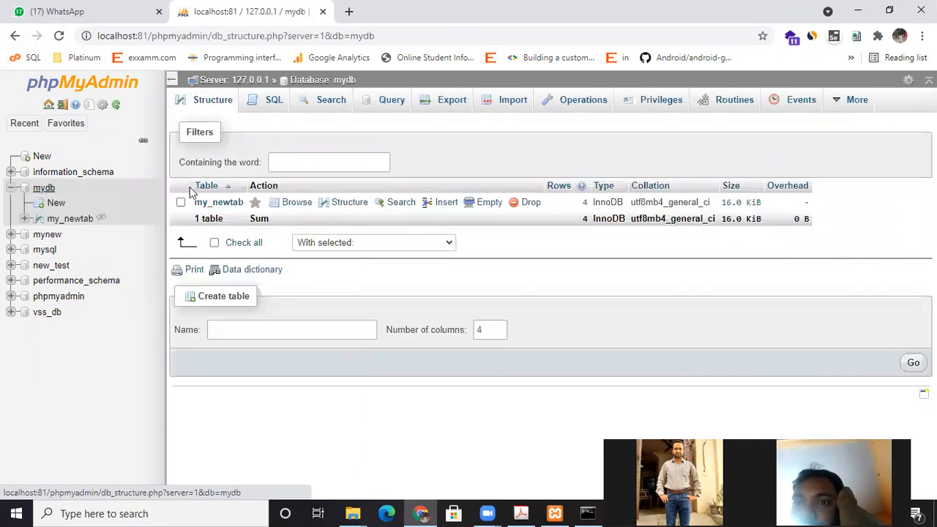
{"action": "left_click", "coordinate": [442, 105]}
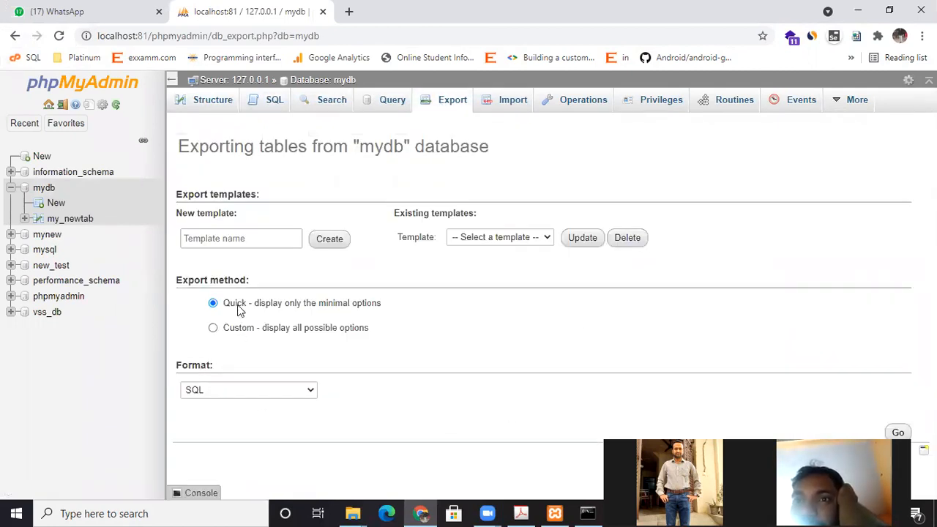
{"action": "left_click", "coordinate": [229, 391]}
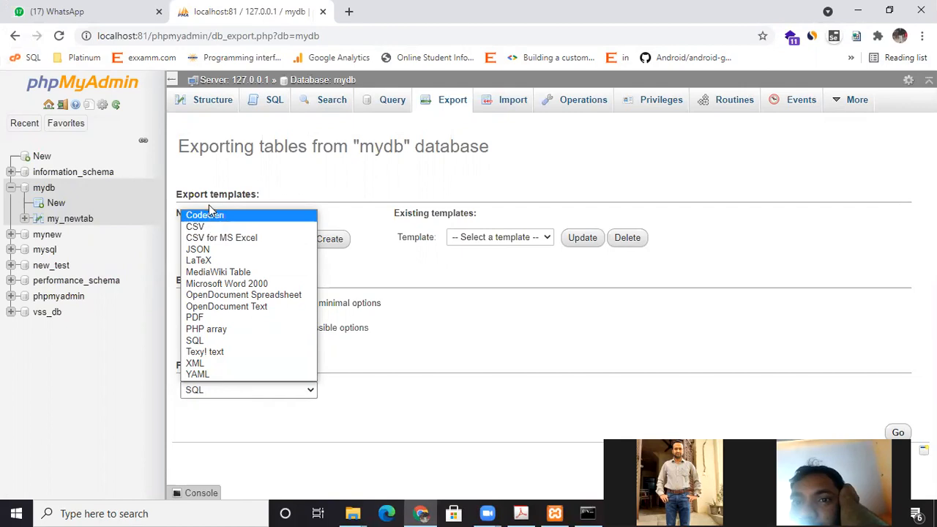
{"action": "left_click", "coordinate": [207, 342]}
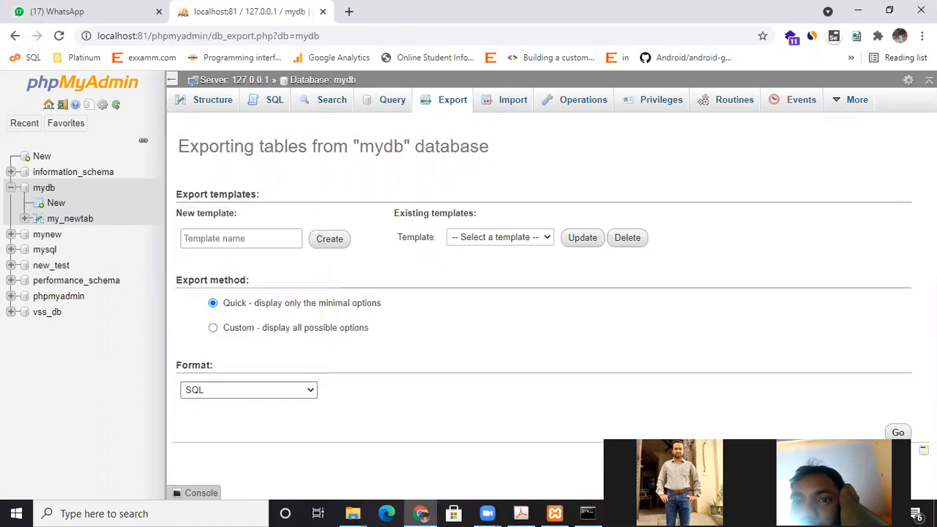
{"action": "left_click", "coordinate": [899, 432]}
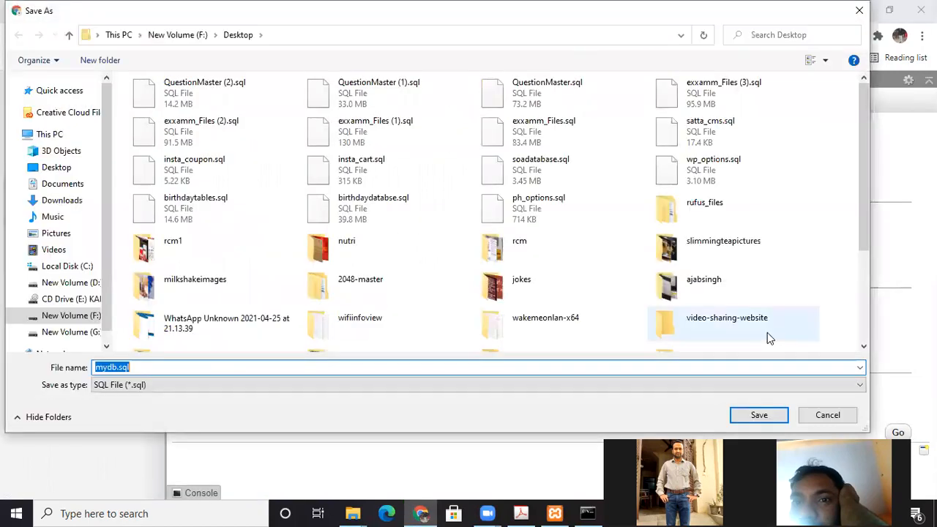
{"action": "left_click", "coordinate": [754, 412]}
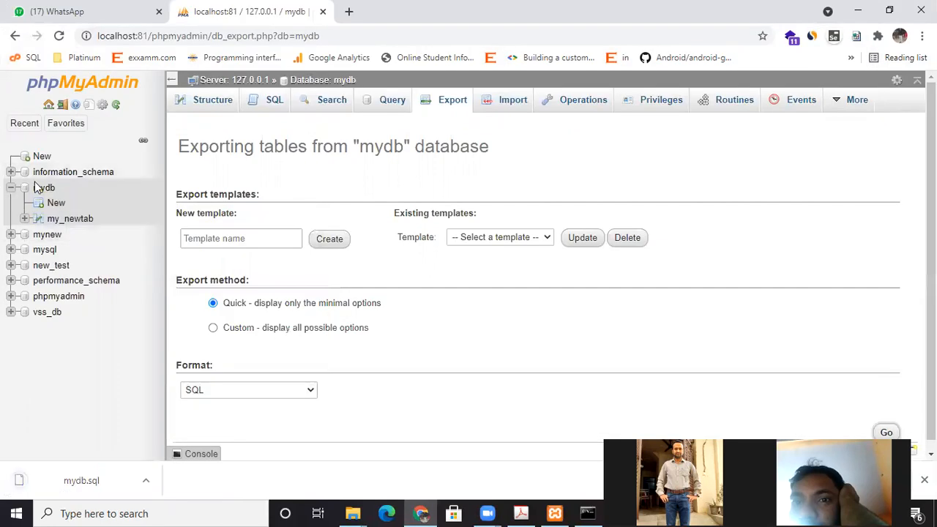
Drop the mydb database from the server and confirm its removal.
{"action": "left_click", "coordinate": [43, 188]}
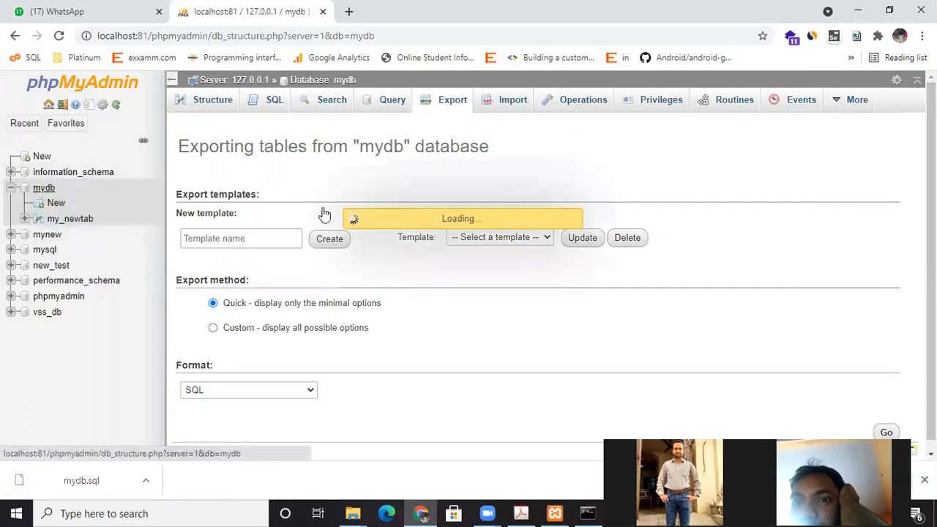
{"action": "left_click", "coordinate": [576, 105]}
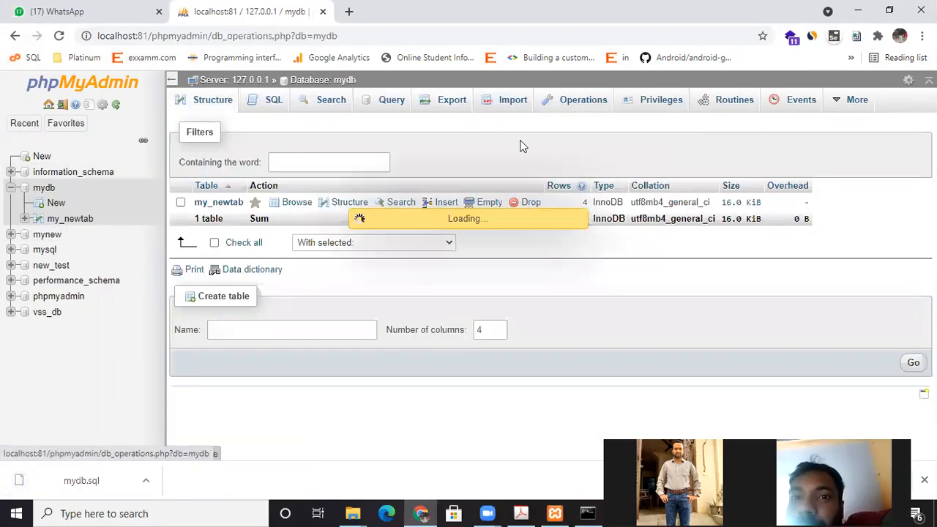
{"action": "scroll", "coordinate": [358, 256], "scroll_direction": "down", "scroll_amount": 3}
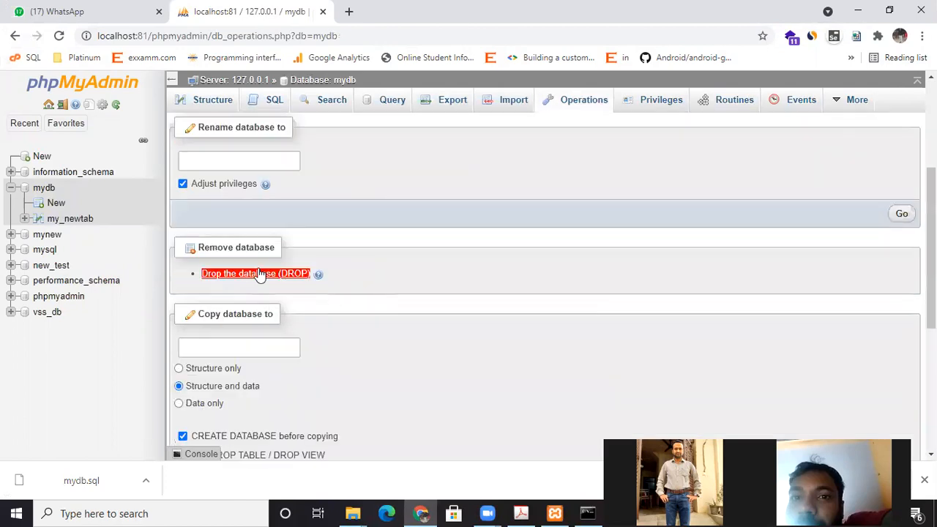
{"action": "left_click", "coordinate": [257, 276]}
{"action": "left_click", "coordinate": [479, 304]}
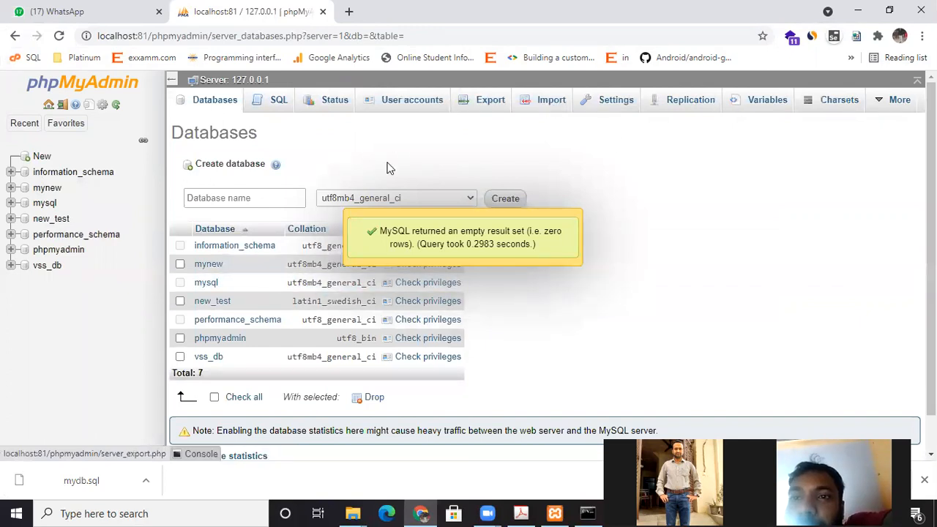
Try to import mydb.sql from the Desktop at server level, using SQL format and the default options.
{"action": "left_click", "coordinate": [539, 106]}
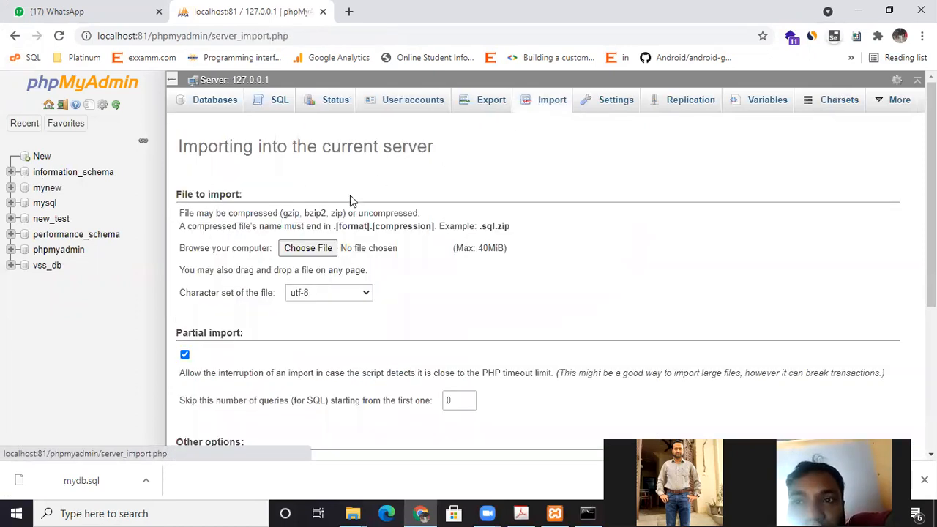
{"action": "left_click", "coordinate": [306, 250]}
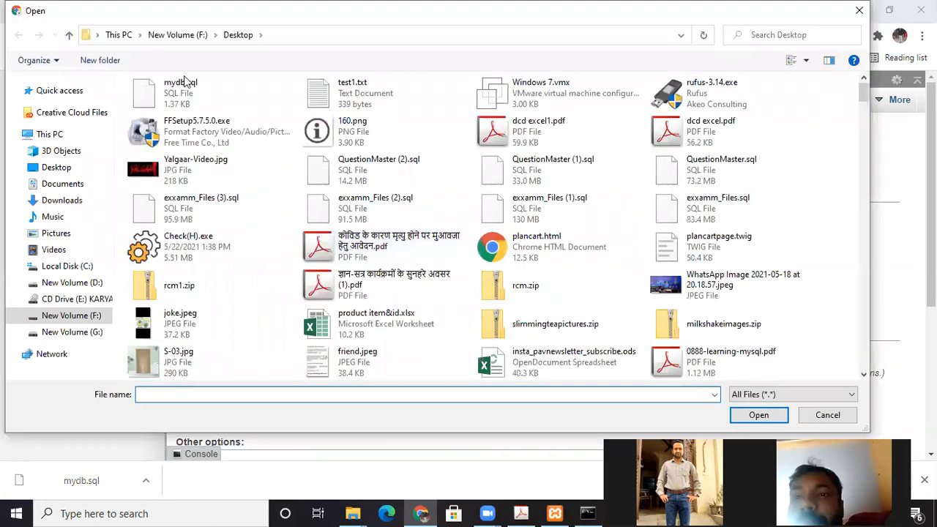
{"action": "left_click", "coordinate": [186, 85]}
{"action": "left_click", "coordinate": [758, 416]}
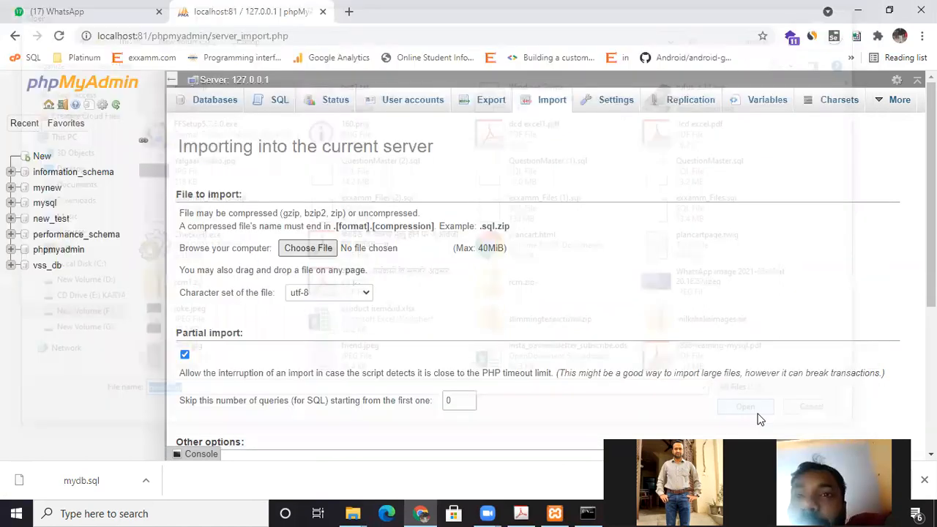
{"action": "scroll", "coordinate": [611, 252], "scroll_direction": "down", "scroll_amount": 3}
{"action": "scroll", "coordinate": [605, 270], "scroll_direction": "up", "scroll_amount": 3}
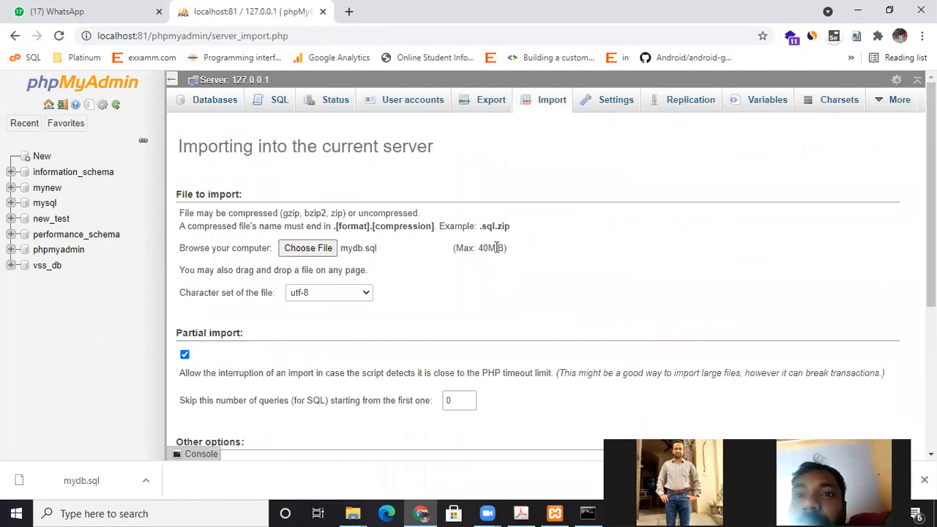
{"action": "scroll", "coordinate": [571, 300], "scroll_direction": "down", "scroll_amount": 4}
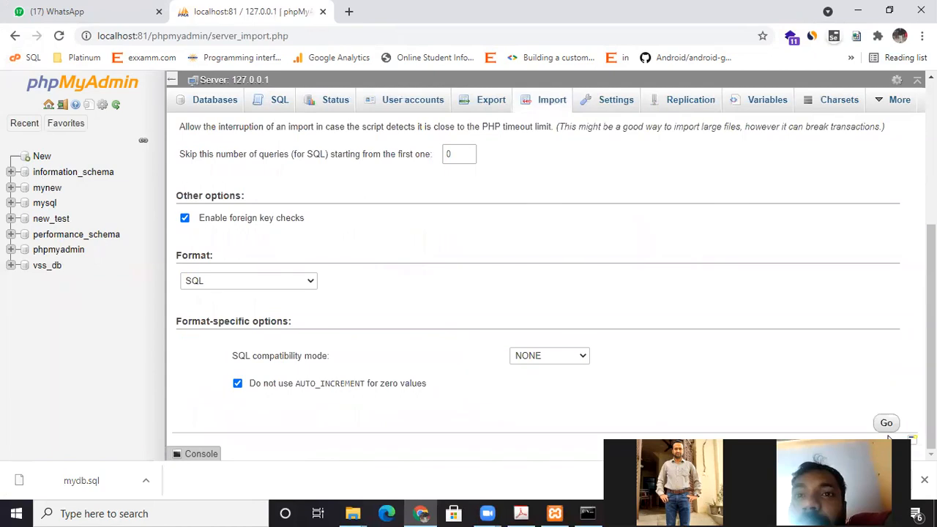
{"action": "left_click", "coordinate": [886, 423]}
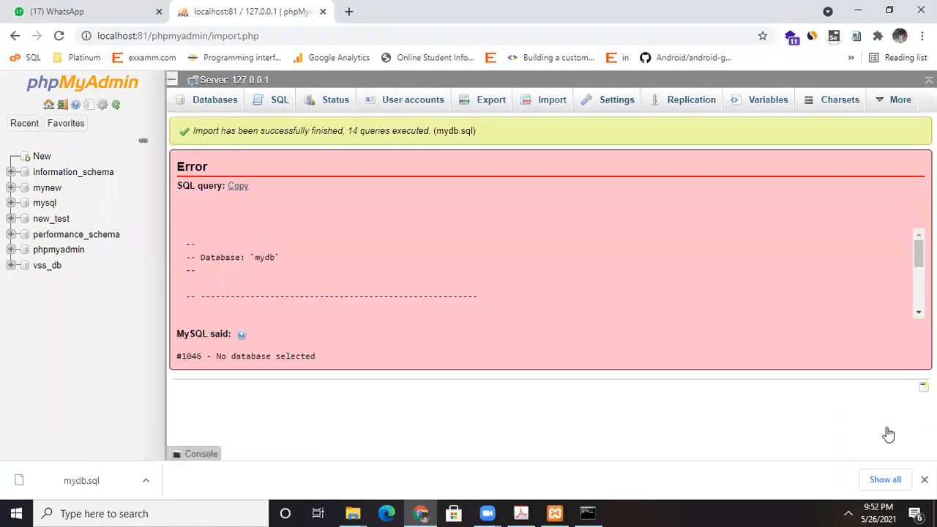
Create a new database named mydb with the utf8mb4_general_ci collation.
{"action": "triple_click", "coordinate": [263, 257]}
{"action": "double_click", "coordinate": [263, 257]}
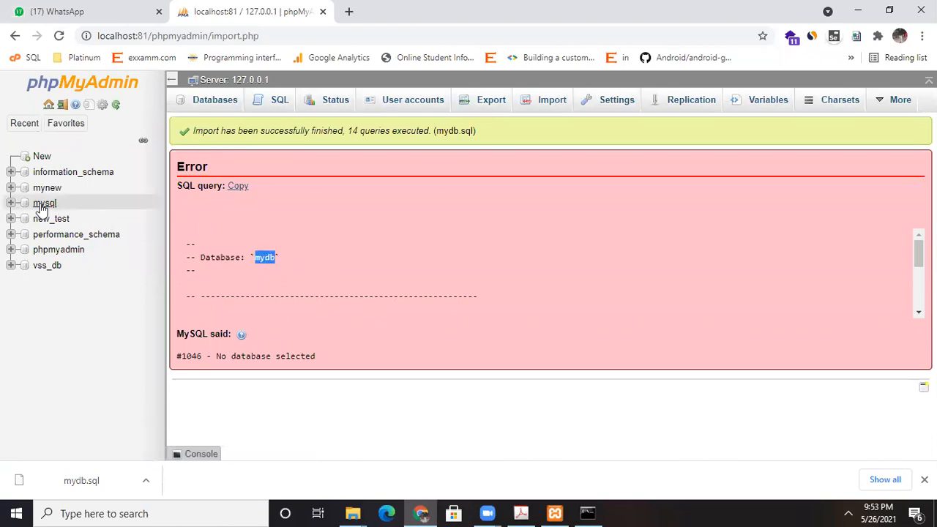
{"action": "left_click", "coordinate": [42, 155]}
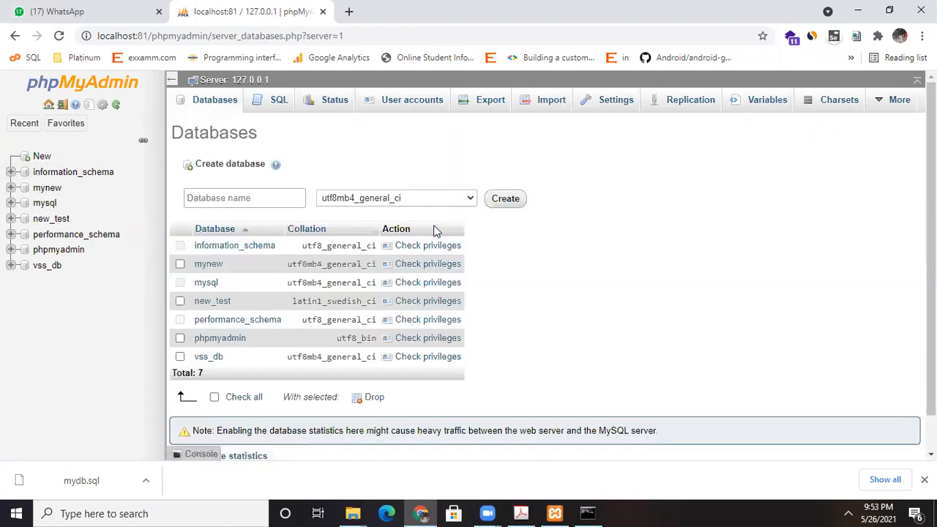
{"action": "left_click", "coordinate": [253, 194]}
{"action": "type", "text": "mydb"}
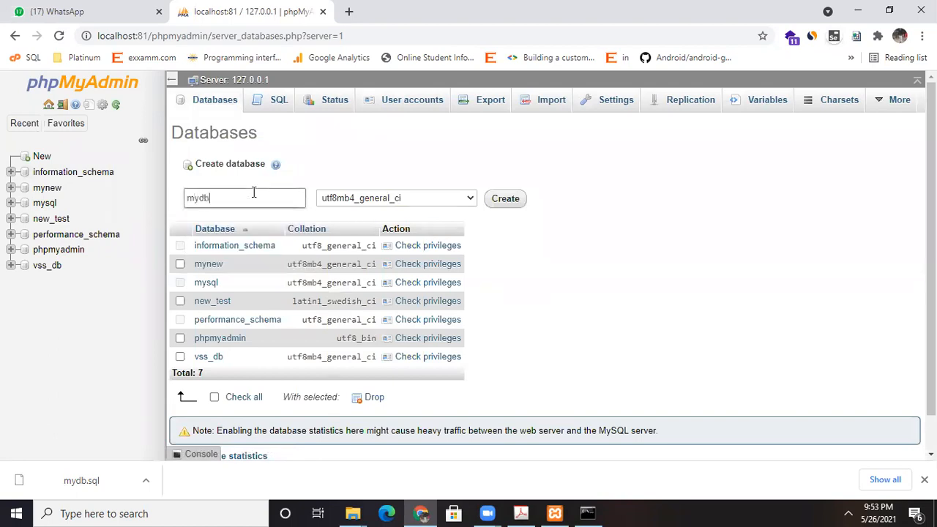
{"action": "left_click", "coordinate": [507, 198]}
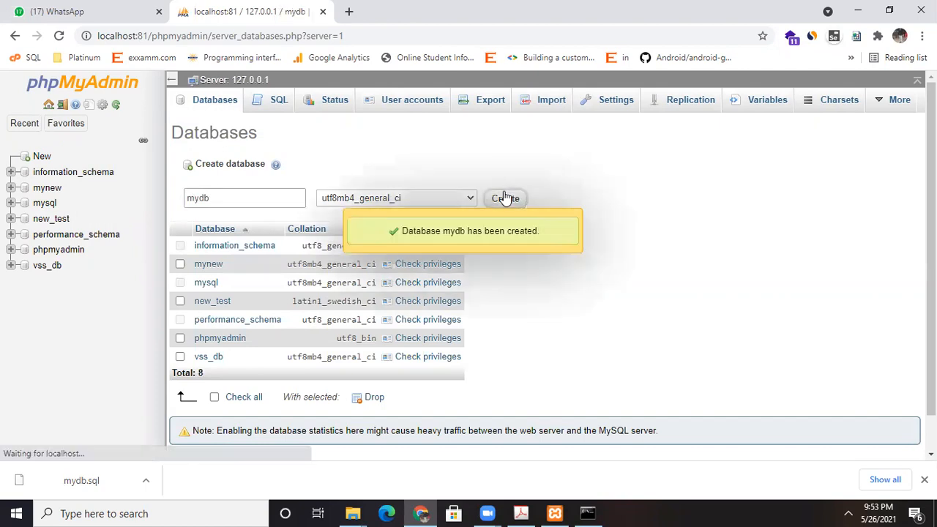
Import the mydb.sql file from the Desktop into the mydb database with the default options.
{"action": "left_click", "coordinate": [45, 187]}
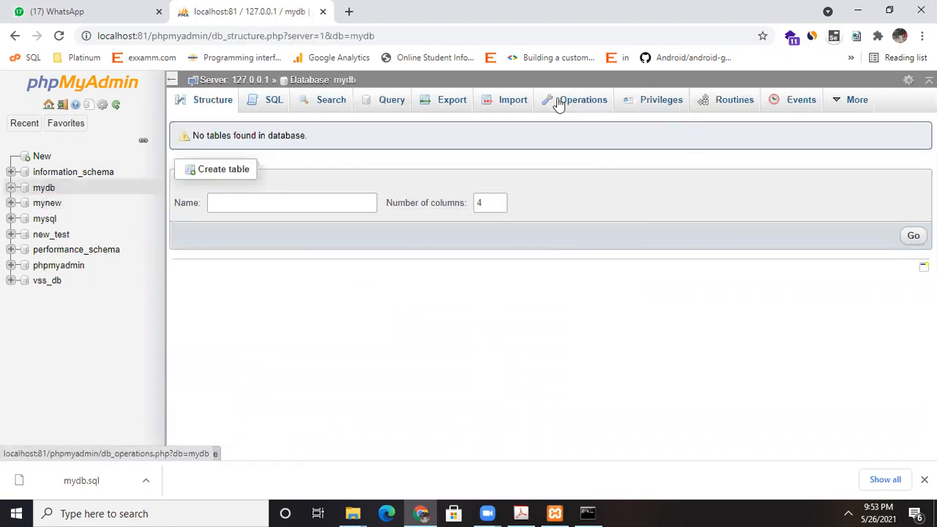
{"action": "left_click", "coordinate": [505, 103]}
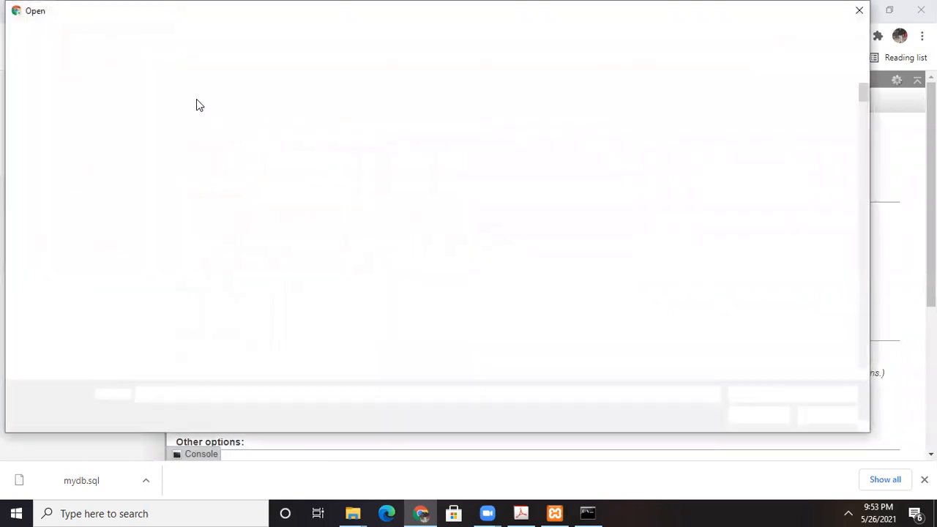
{"action": "double_click", "coordinate": [196, 98]}
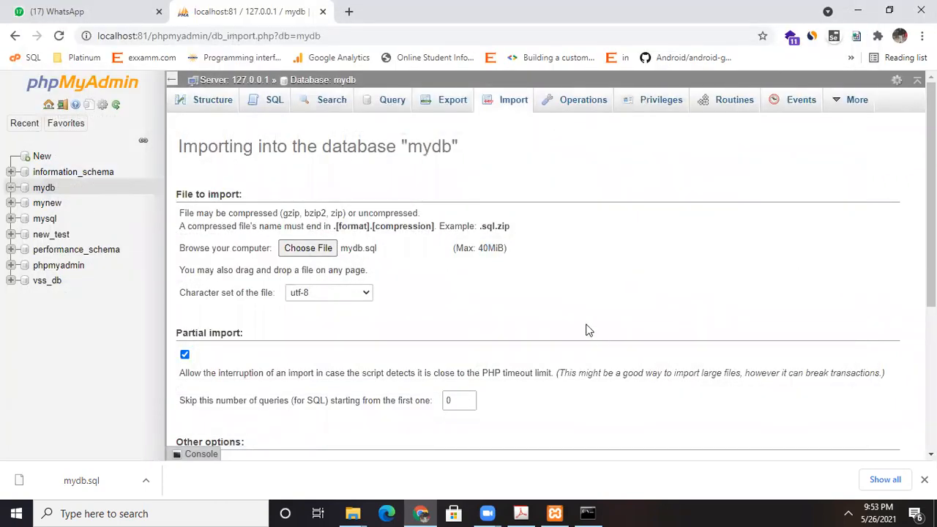
{"action": "scroll", "coordinate": [767, 396], "scroll_direction": "down", "scroll_amount": 3}
{"action": "left_click", "coordinate": [887, 423]}
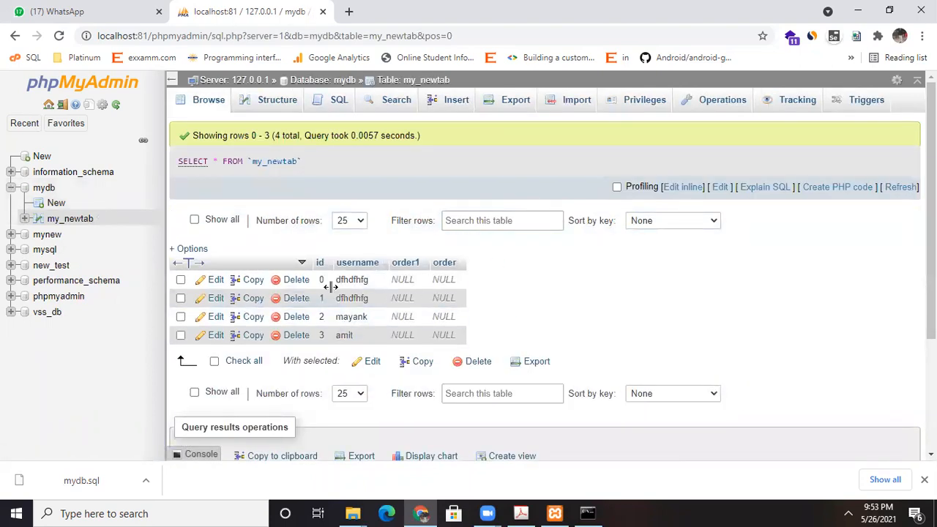
Check the table list of the mydb database and return to the server home page.
{"action": "left_click", "coordinate": [25, 192]}
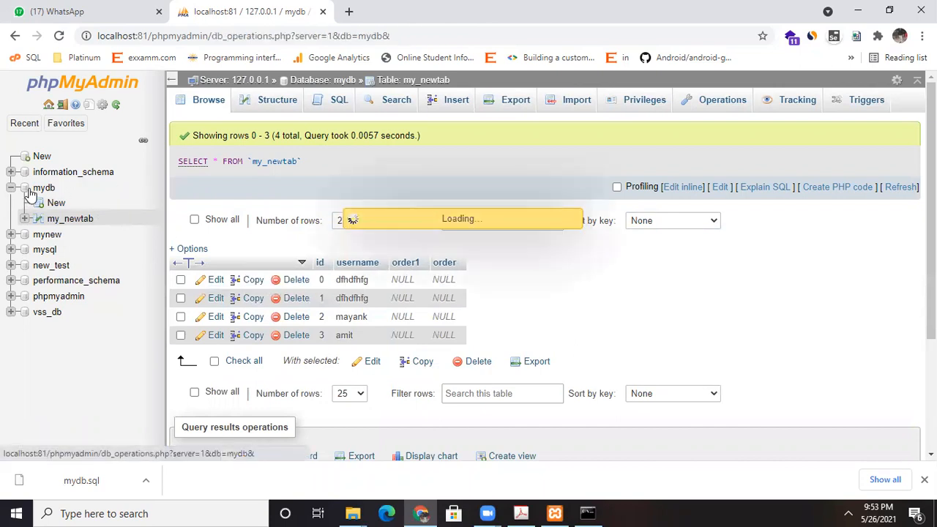
{"action": "left_click", "coordinate": [40, 192]}
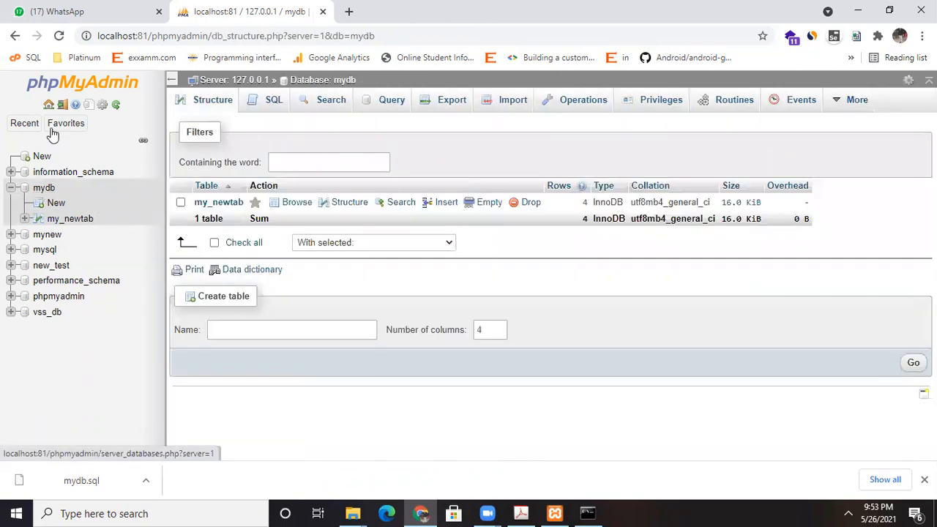
{"action": "left_click", "coordinate": [48, 107]}
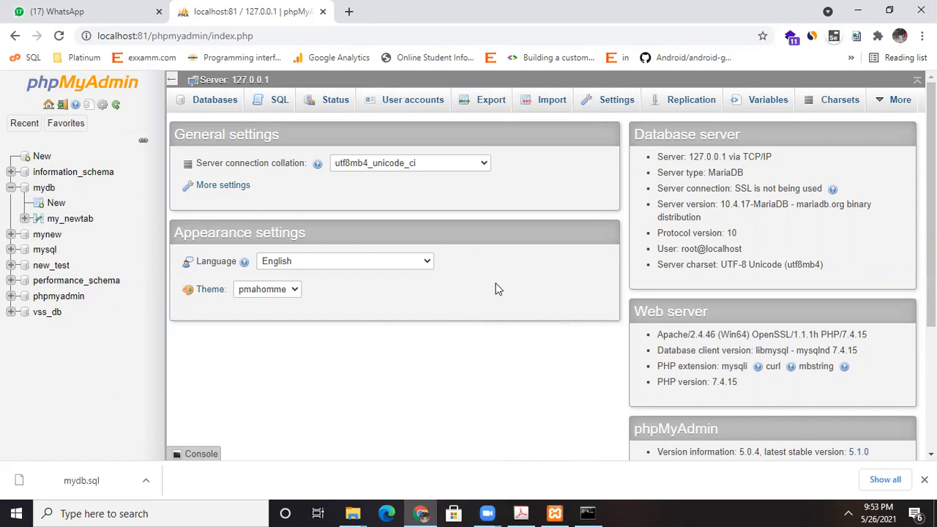
{"action": "mouse_move", "coordinate": [488, 513]}
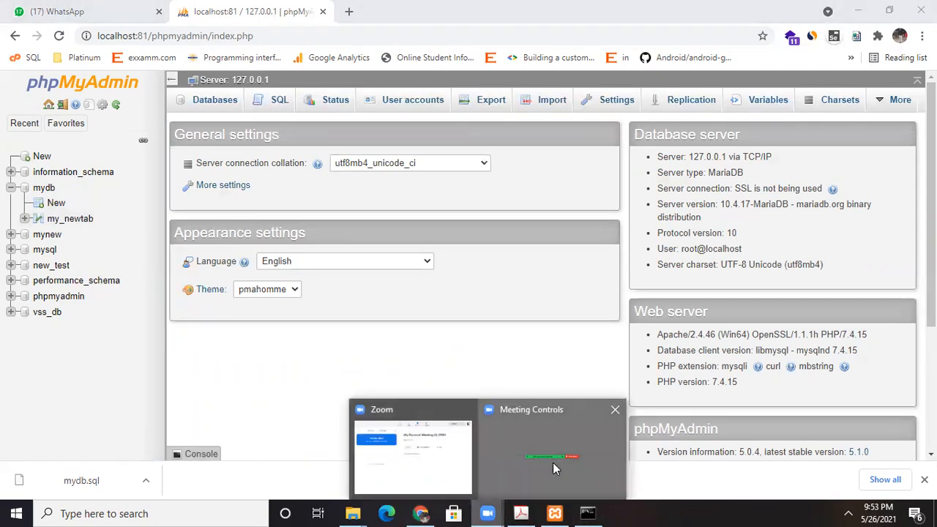
{"action": "left_click", "coordinate": [553, 462]}
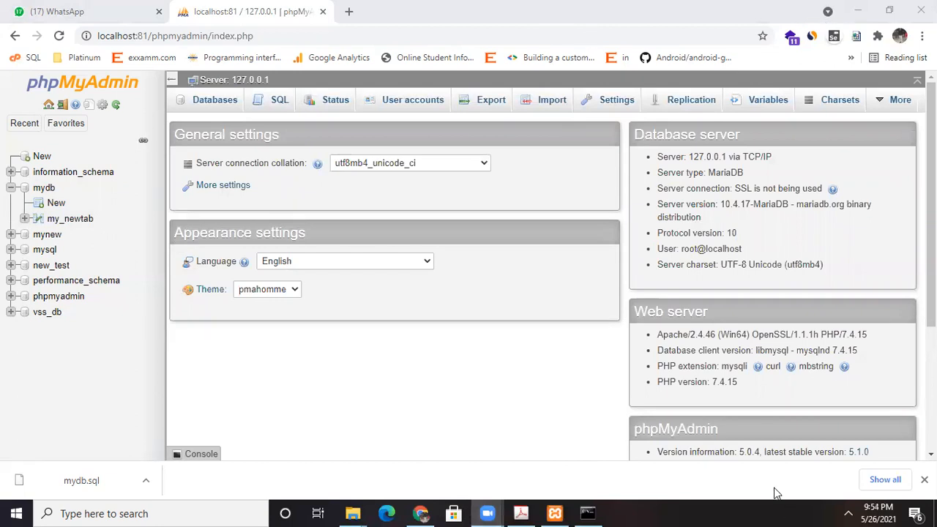
{"action": "left_click", "coordinate": [857, 9]}
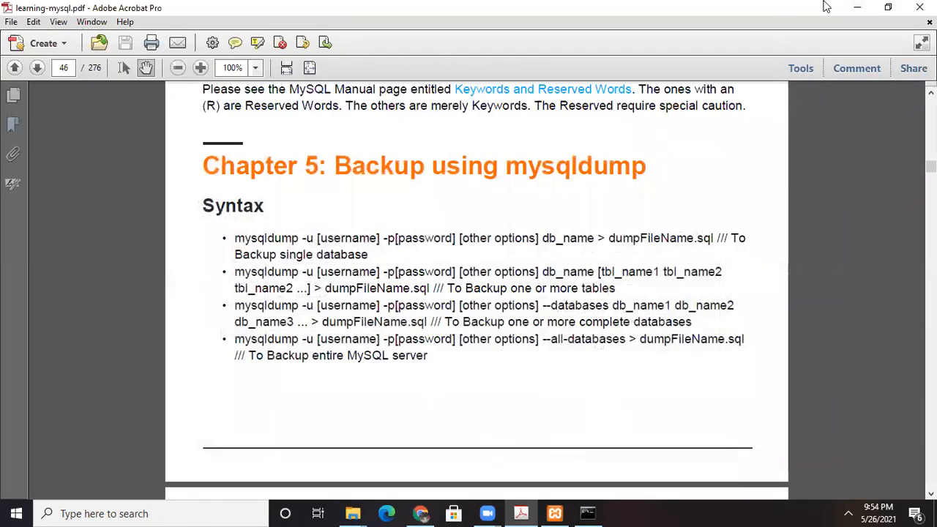
{"action": "left_click", "coordinate": [857, 8]}
{"action": "left_click", "coordinate": [856, 8]}
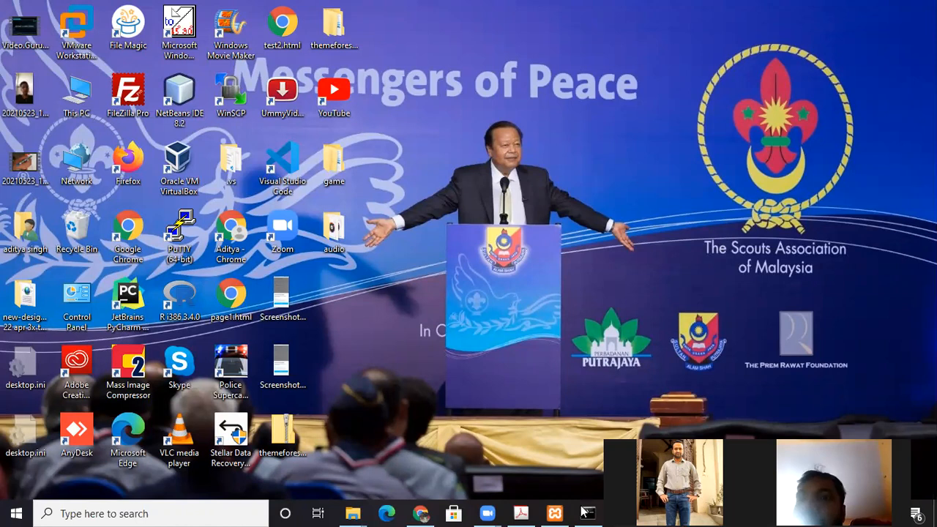
{"action": "left_click", "coordinate": [520, 512]}
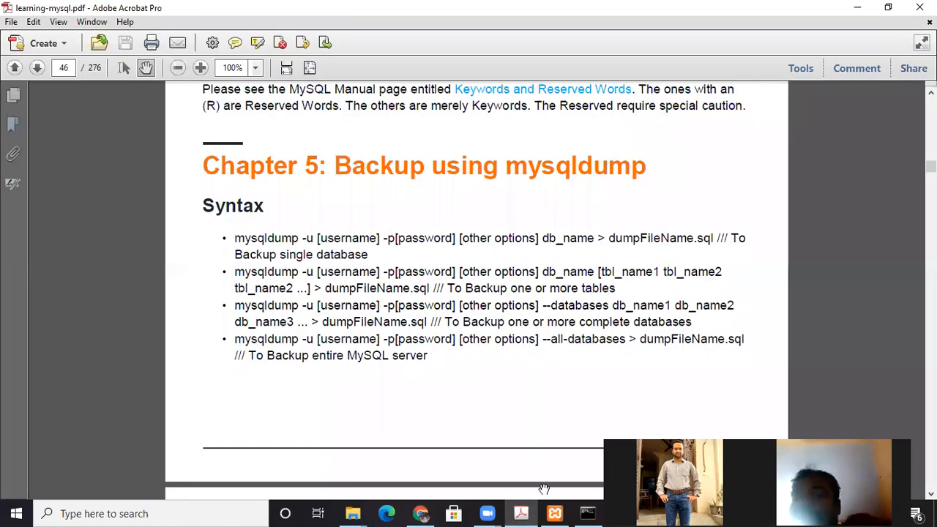
{"action": "left_click", "coordinate": [587, 512]}
{"action": "left_click", "coordinate": [587, 513]}
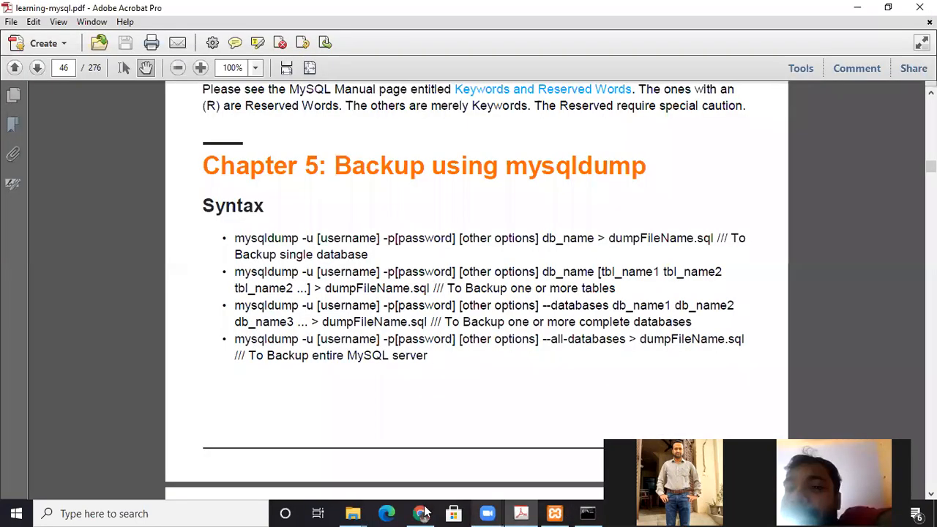
{"action": "left_click", "coordinate": [420, 513]}
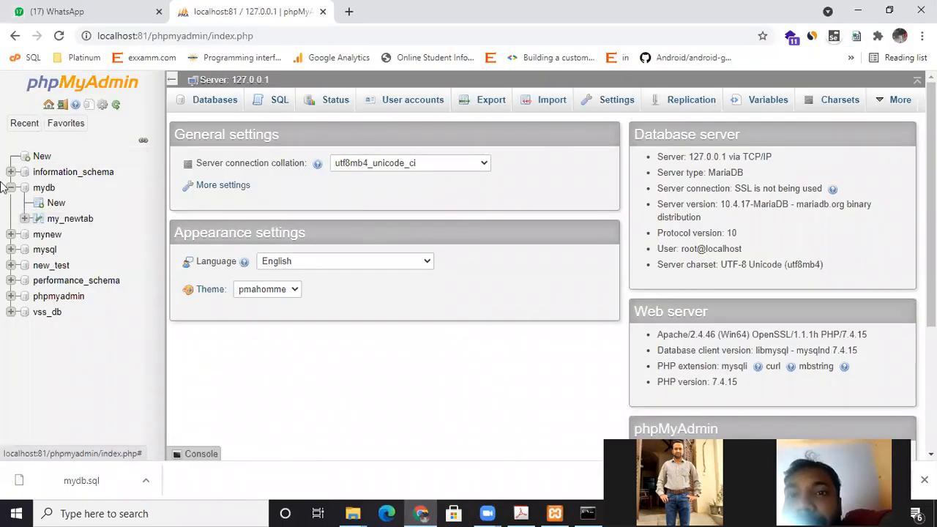
Examine the custom options of the server-level SQL export with only the mydb database selected, and return to the server home page.
{"action": "left_click", "coordinate": [48, 107]}
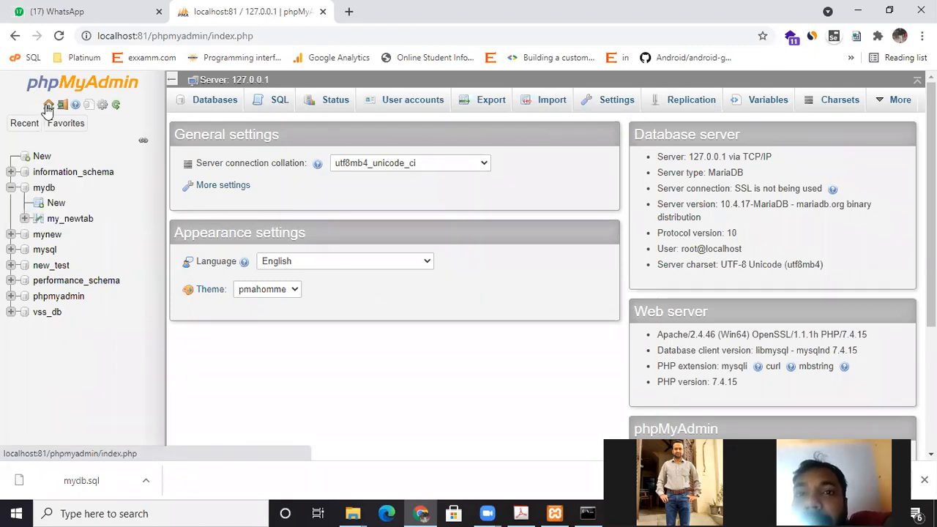
{"action": "left_click", "coordinate": [489, 103]}
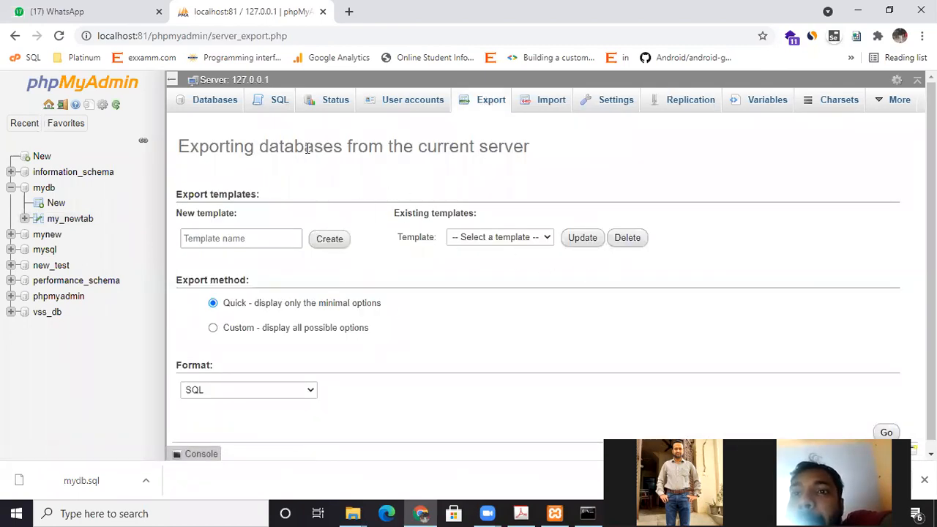
{"action": "left_click", "coordinate": [304, 326]}
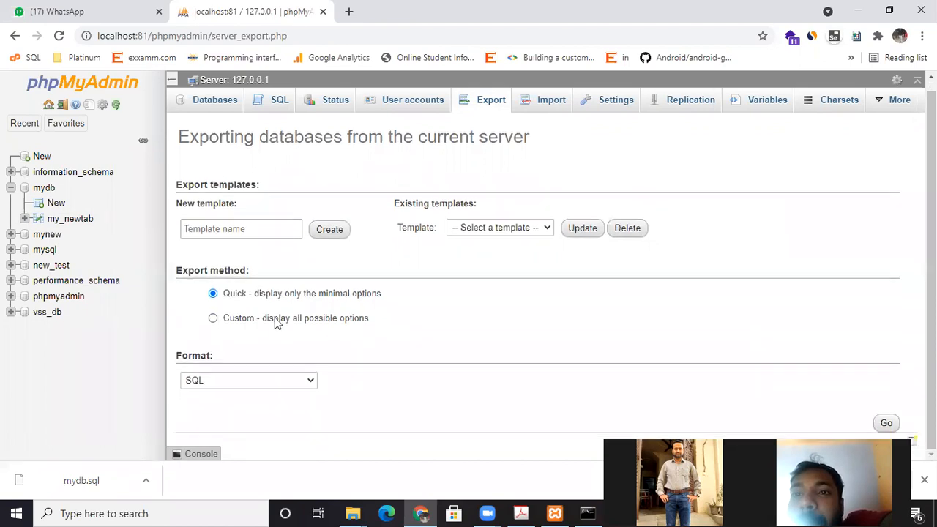
{"action": "scroll", "coordinate": [274, 343], "scroll_direction": "down", "scroll_amount": 3}
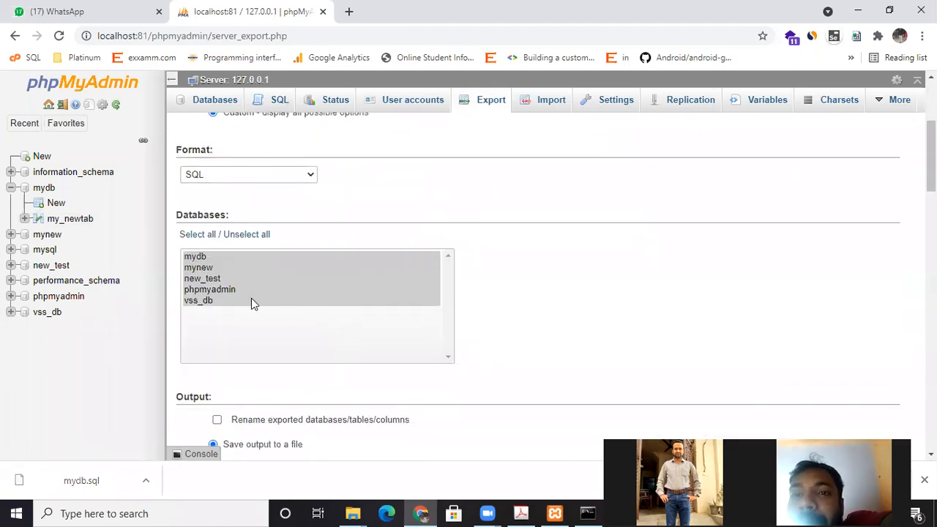
{"action": "left_click", "coordinate": [202, 257]}
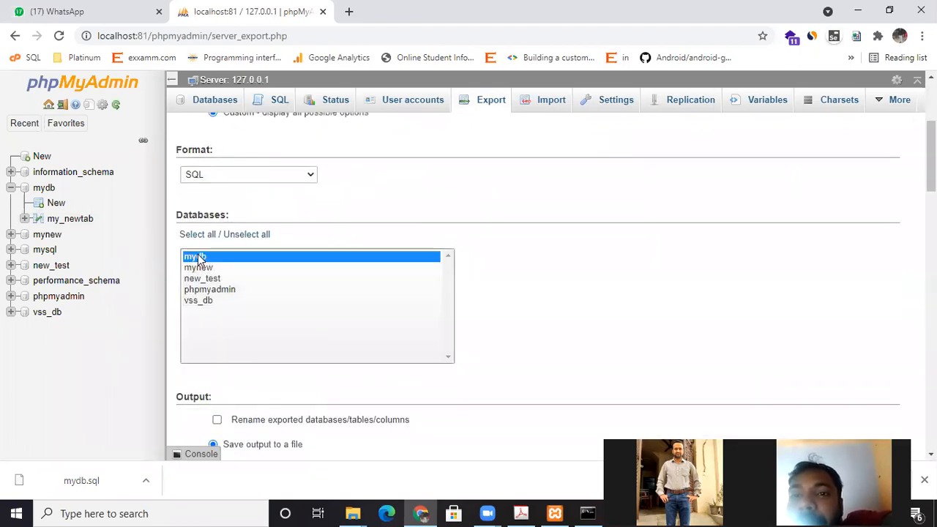
{"action": "scroll", "coordinate": [348, 309], "scroll_direction": "down", "scroll_amount": 4}
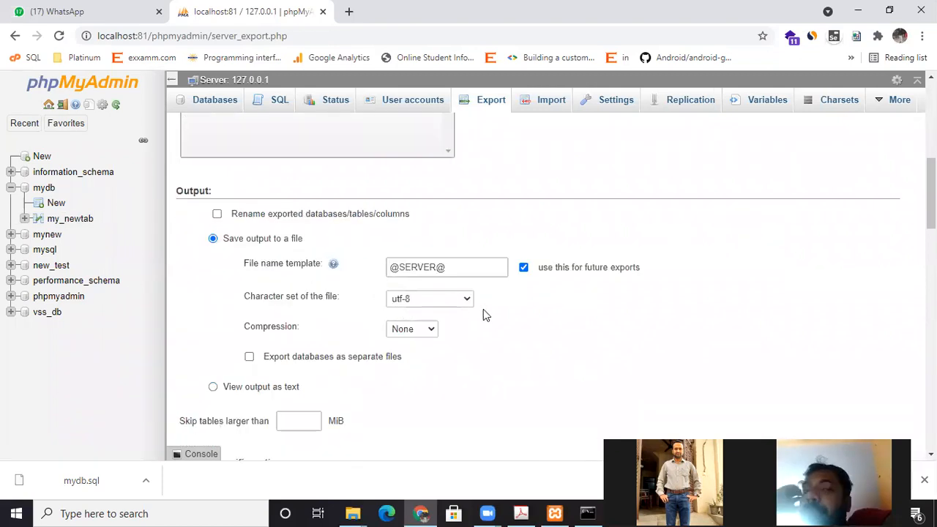
{"action": "scroll", "coordinate": [483, 318], "scroll_direction": "down", "scroll_amount": 5}
{"action": "scroll", "coordinate": [491, 330], "scroll_direction": "up", "scroll_amount": 12}
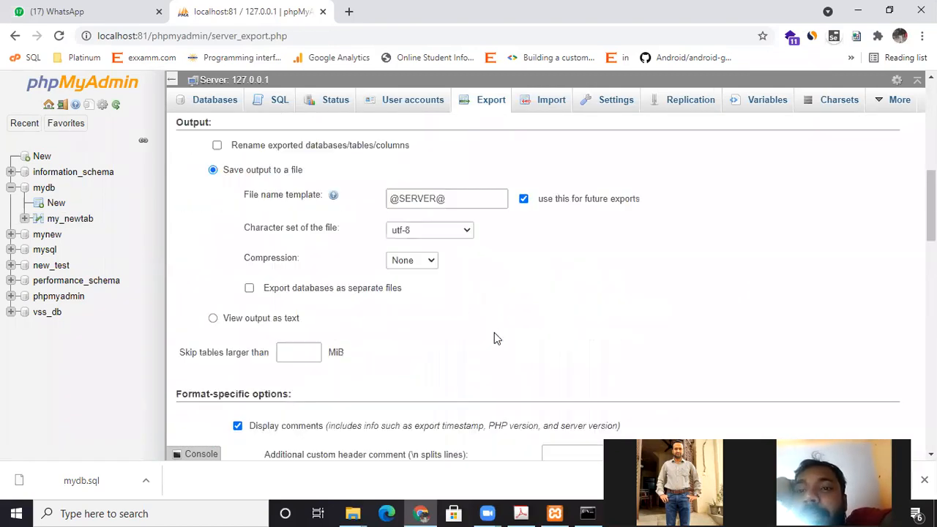
{"action": "left_click", "coordinate": [48, 104]}
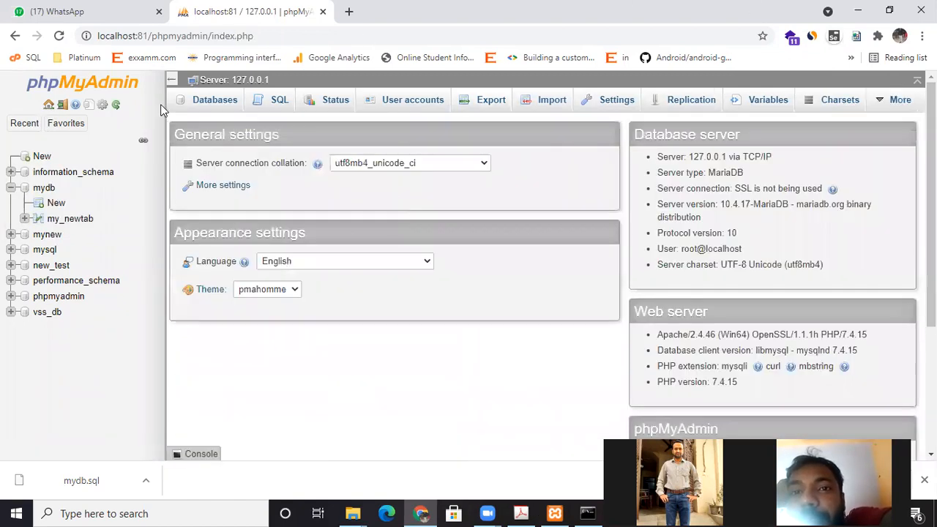
View the rows of the my_newtab table in mydb and examine the export page for that single table.
{"action": "left_click", "coordinate": [65, 221]}
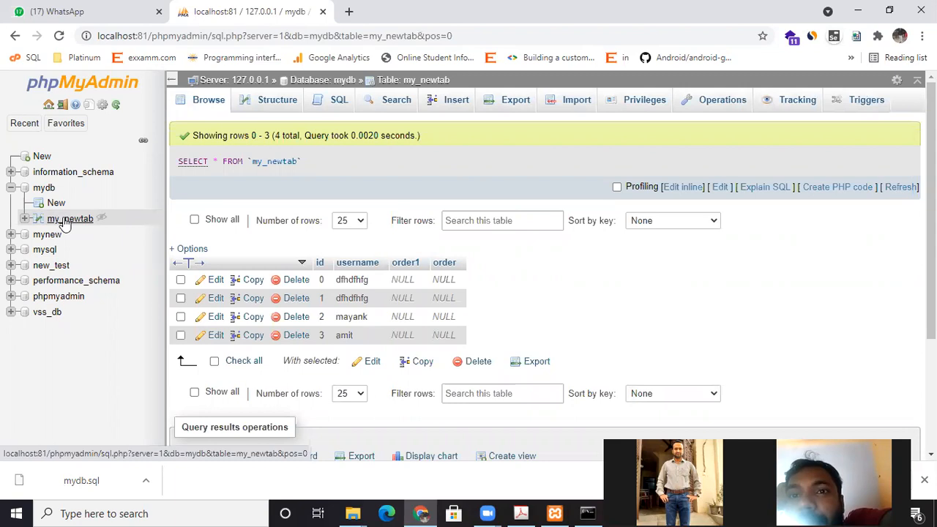
{"action": "left_click", "coordinate": [64, 223]}
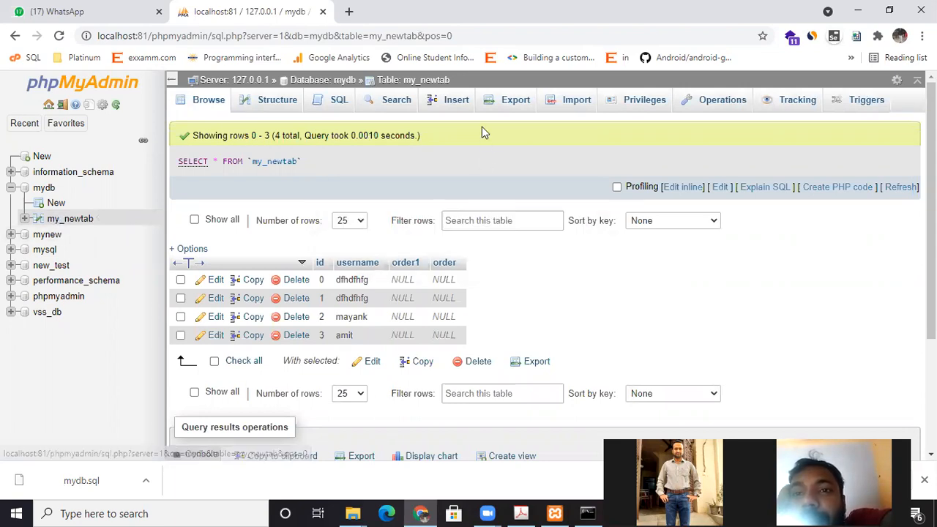
{"action": "left_click", "coordinate": [517, 105]}
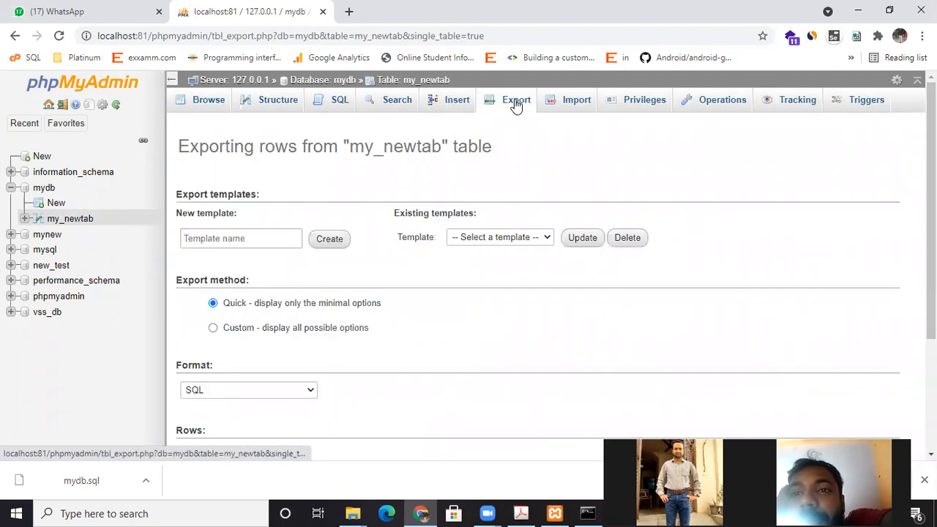
{"action": "scroll", "coordinate": [391, 275], "scroll_direction": "down", "scroll_amount": 1}
{"action": "scroll", "coordinate": [300, 235], "scroll_direction": "up", "scroll_amount": 1}
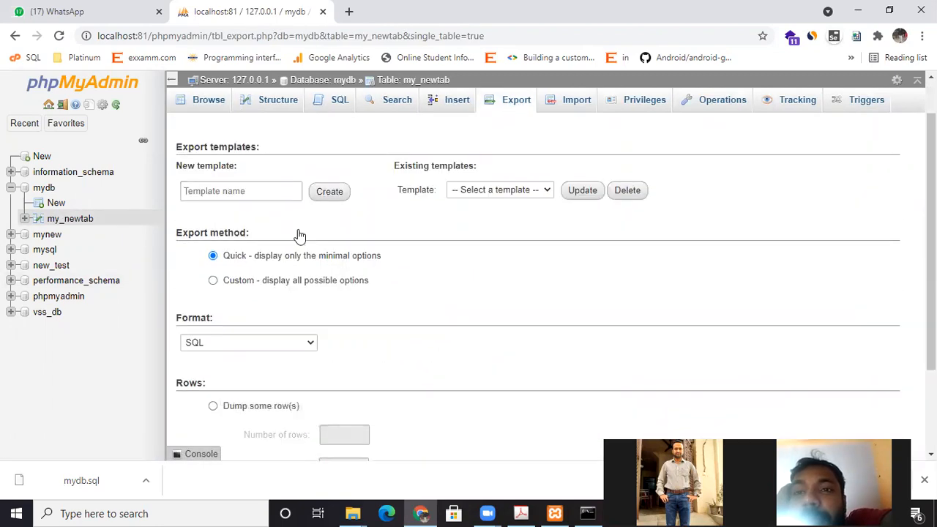
{"action": "scroll", "coordinate": [300, 235], "scroll_direction": "up", "scroll_amount": 1}
{"action": "left_click_drag", "start_coordinate": [180, 144], "coordinate": [526, 146]}
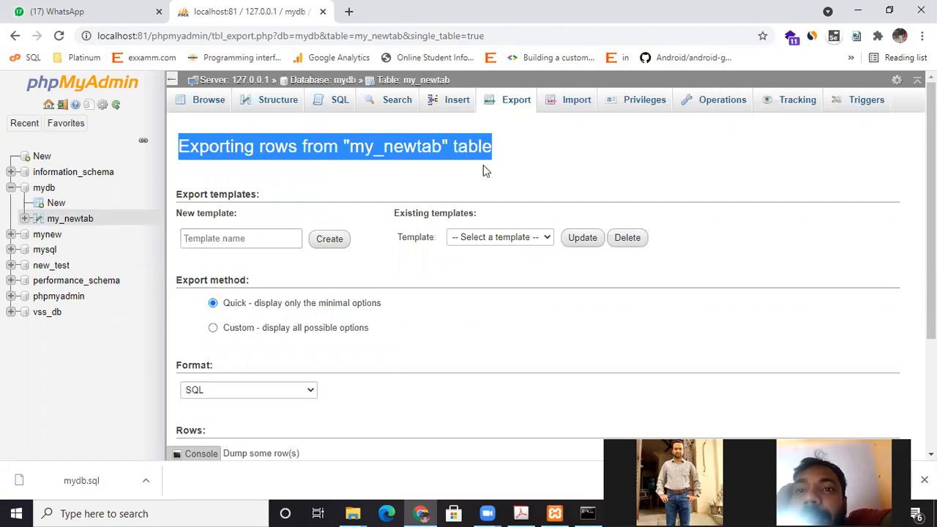
Open the export page for the whole mydb database.
{"action": "left_click", "coordinate": [44, 188]}
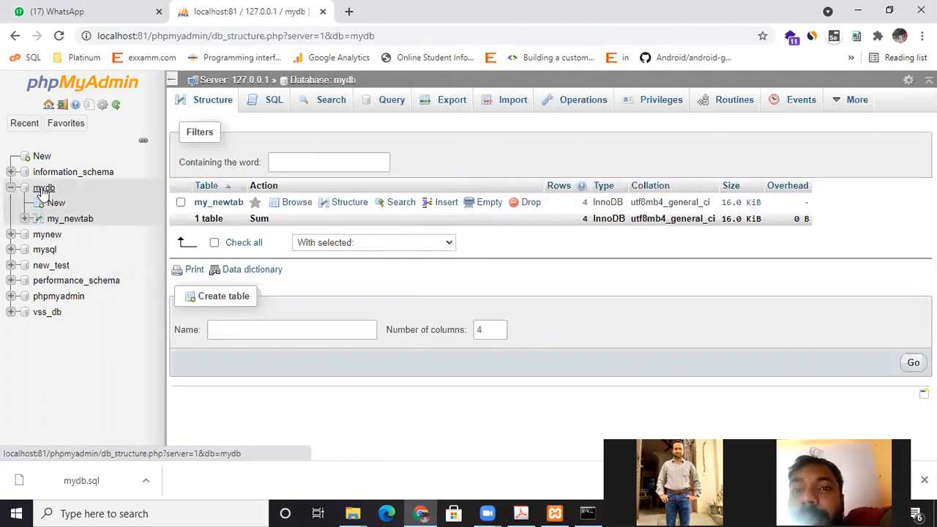
{"action": "left_click", "coordinate": [43, 191]}
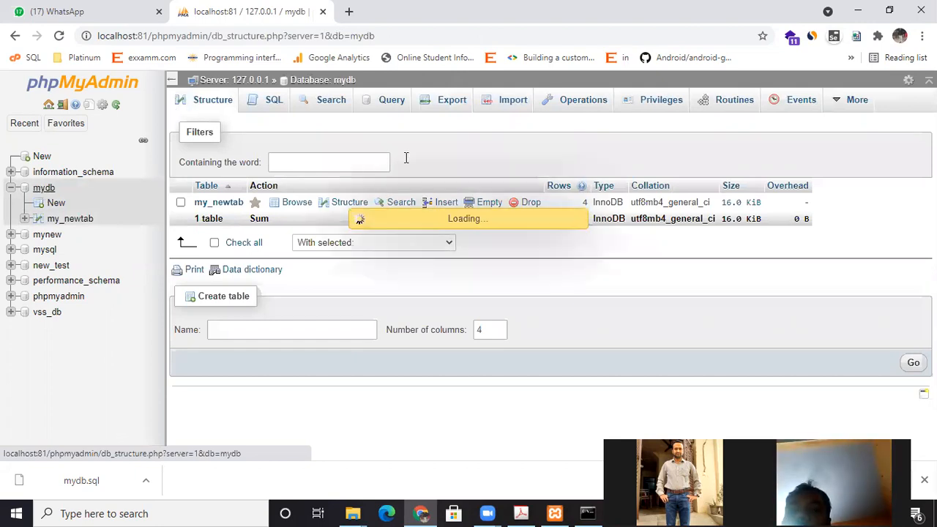
{"action": "left_click", "coordinate": [448, 106]}
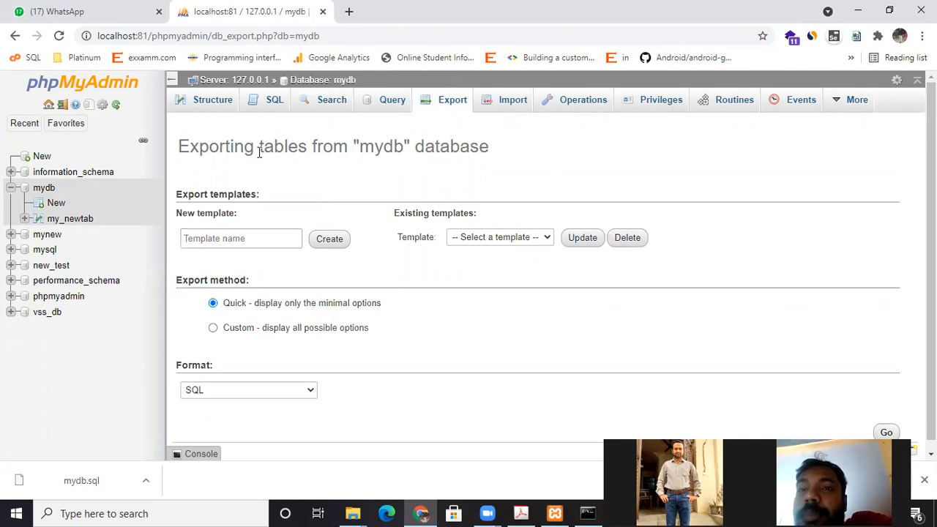
Look through the tables of the mynew and mysql databases in the database tree, and open the table list of vss_db.
{"action": "left_click", "coordinate": [11, 234]}
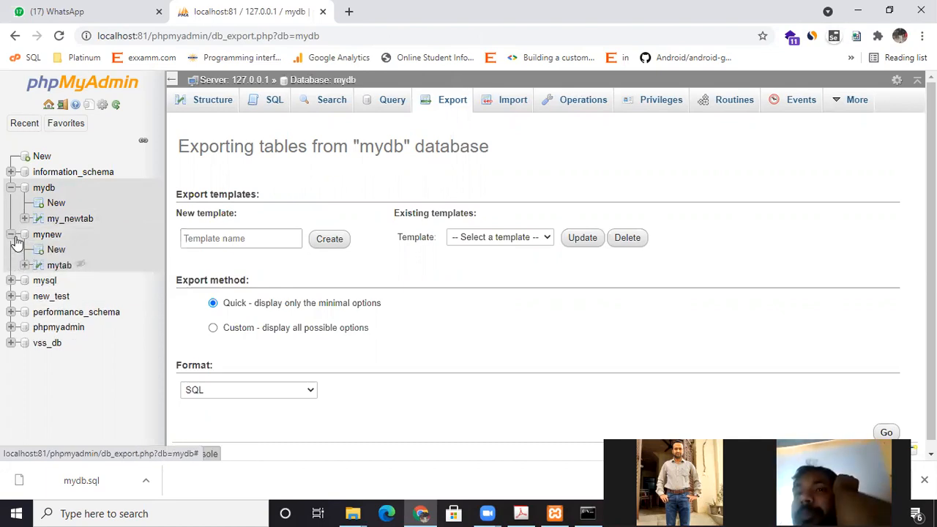
{"action": "left_click", "coordinate": [11, 282]}
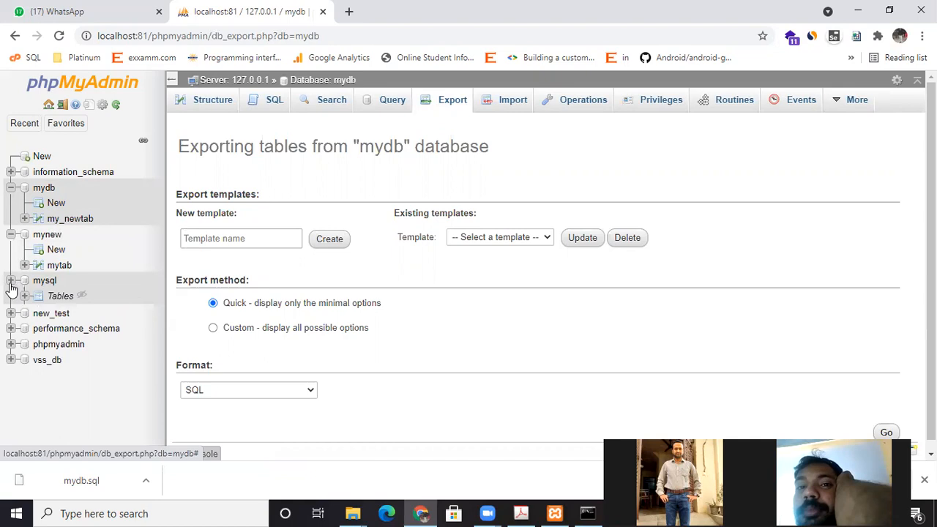
{"action": "left_click", "coordinate": [11, 283]}
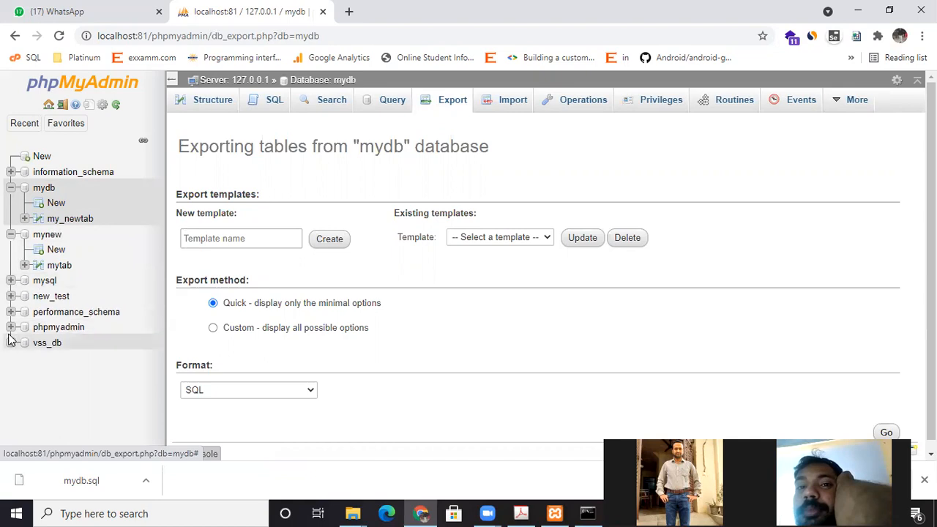
{"action": "left_click", "coordinate": [11, 187]}
{"action": "left_click", "coordinate": [11, 202]}
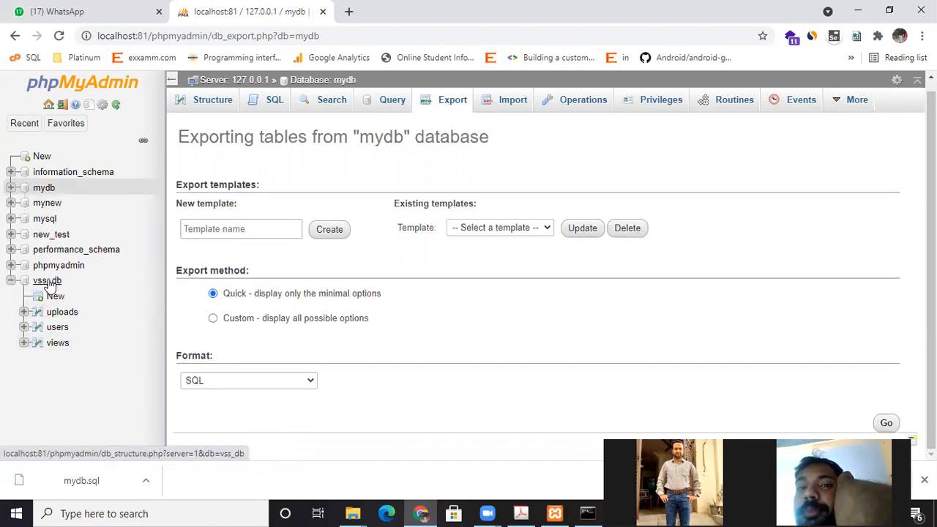
{"action": "left_click", "coordinate": [44, 281]}
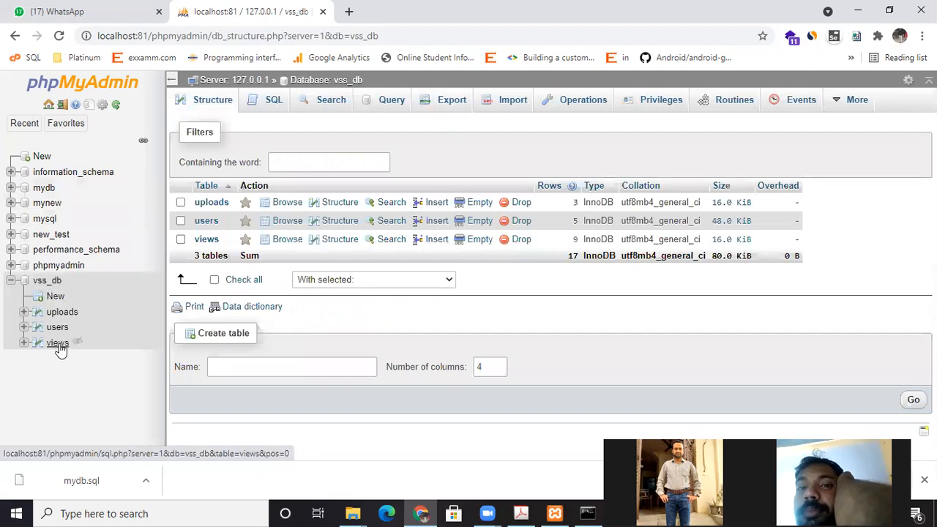
View the rows of the uploads table in vss_db and examine the export page for that table alone.
{"action": "left_click", "coordinate": [59, 316]}
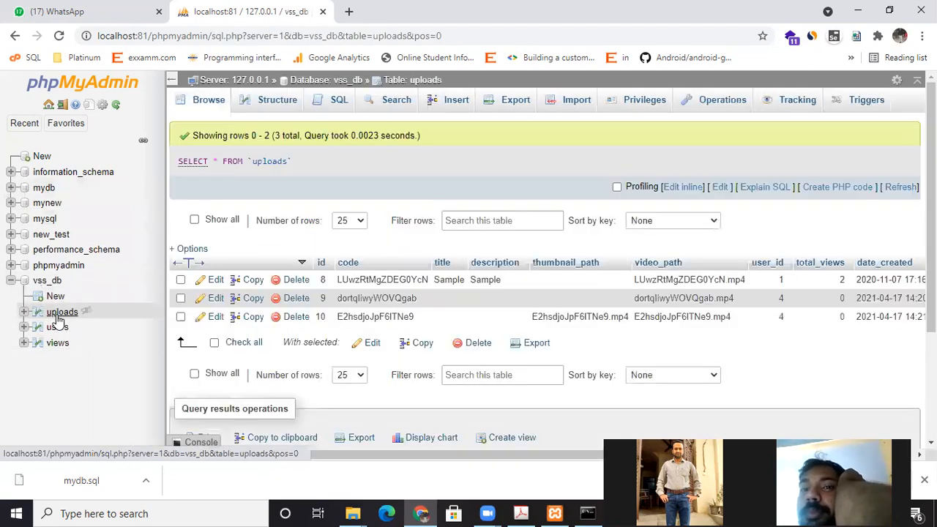
{"action": "left_click", "coordinate": [58, 316]}
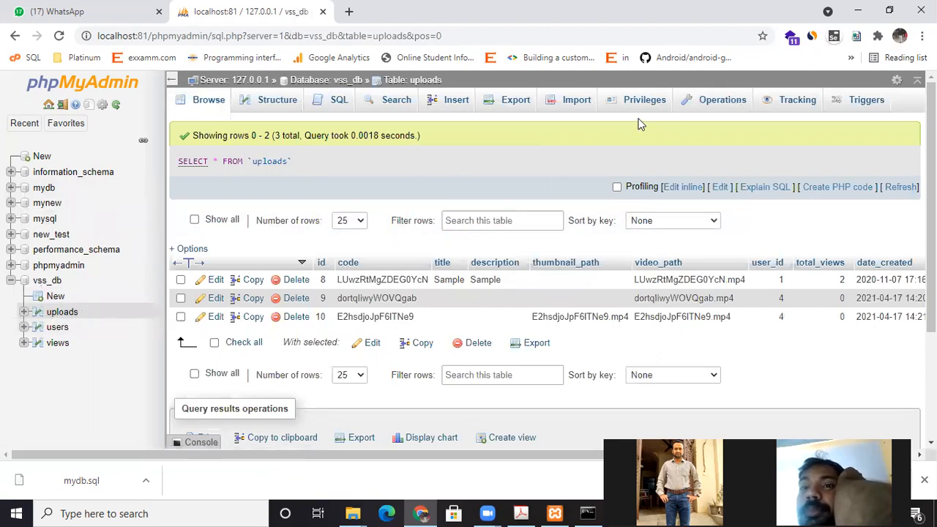
{"action": "left_click", "coordinate": [509, 103]}
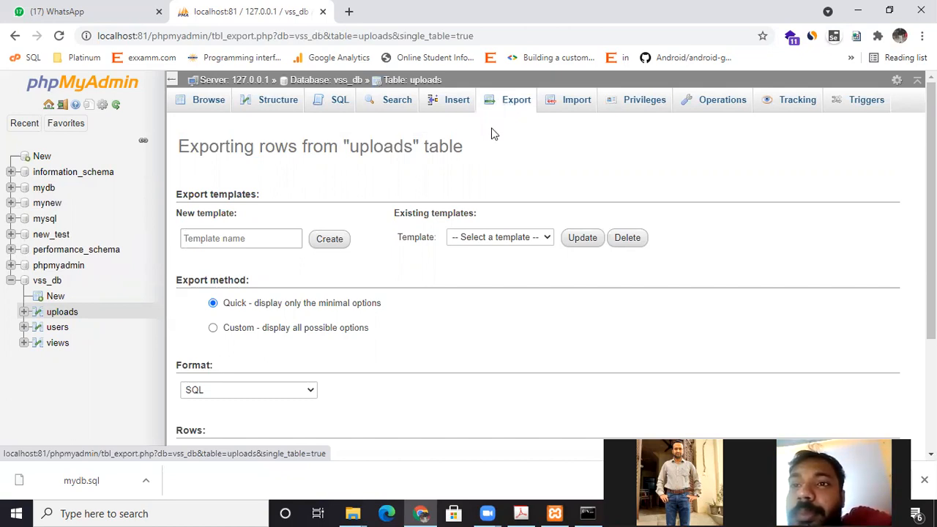
{"action": "left_click_drag", "start_coordinate": [178, 147], "coordinate": [490, 149]}
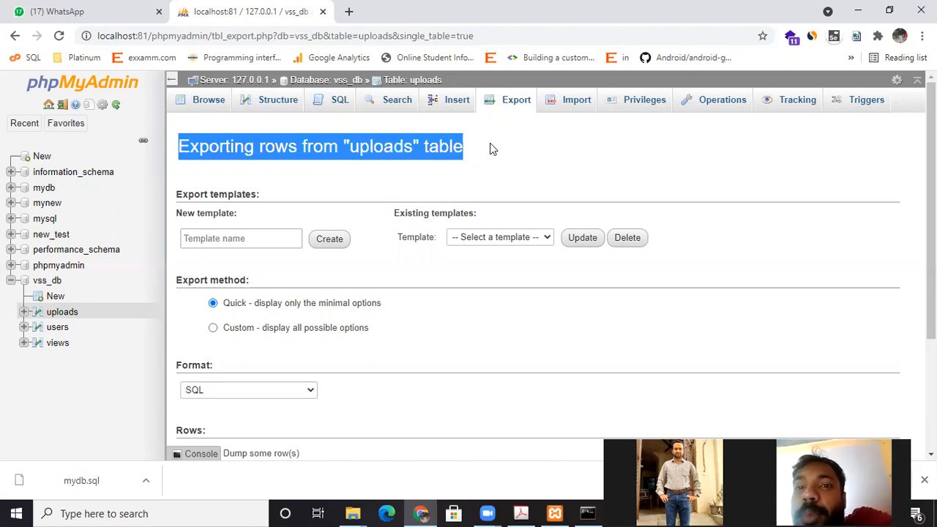
View the export page for the users table, and return to the table list of the vss_db database.
{"action": "left_click", "coordinate": [57, 329]}
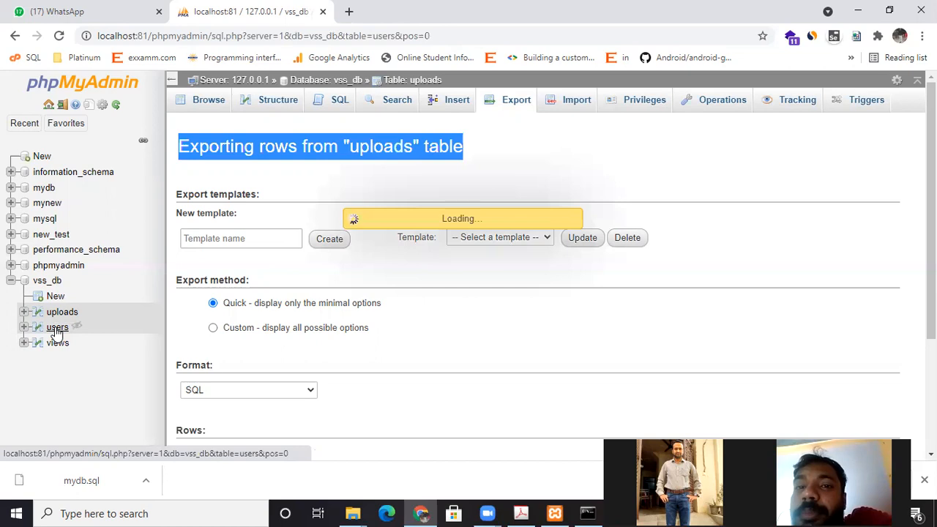
{"action": "left_click", "coordinate": [510, 106]}
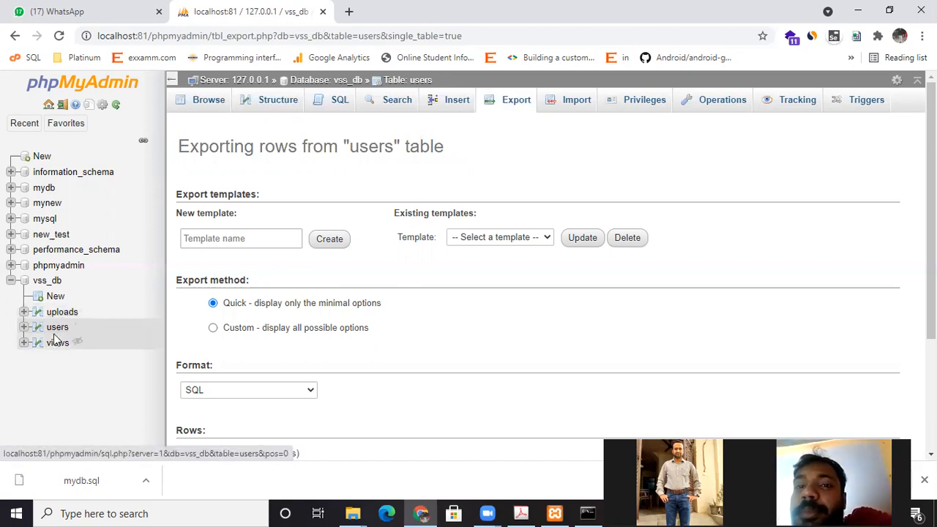
{"action": "left_click", "coordinate": [43, 286]}
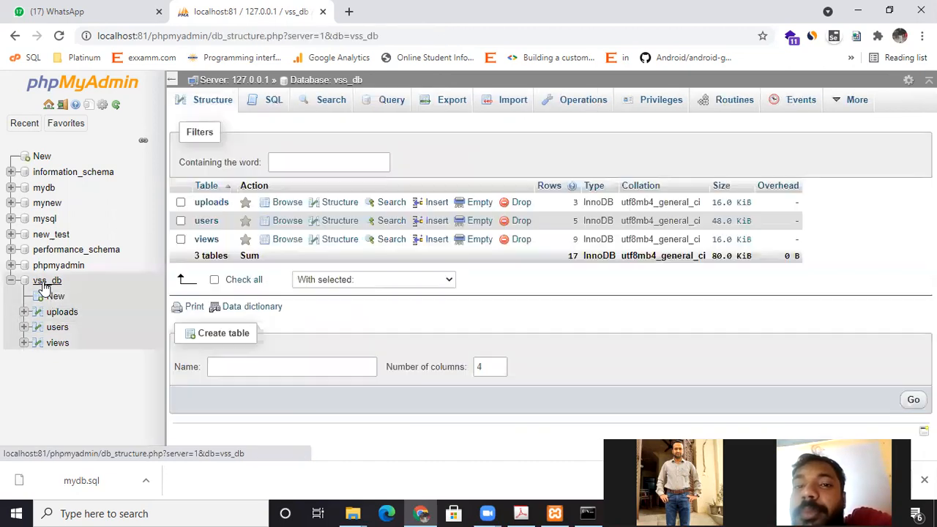
{"action": "left_click", "coordinate": [43, 284]}
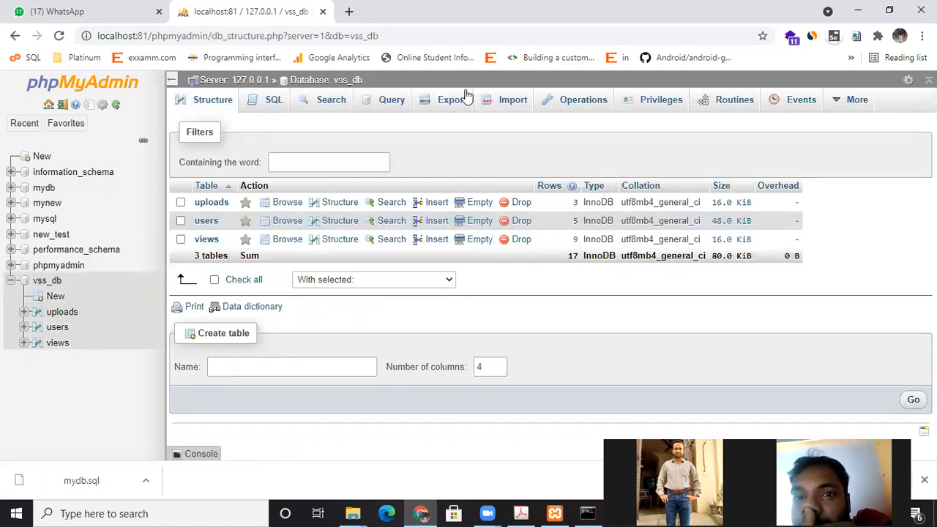
Open the export page for the whole vss_db database, highlight the heading naming it, and reload the page from the table list.
{"action": "left_click", "coordinate": [447, 109]}
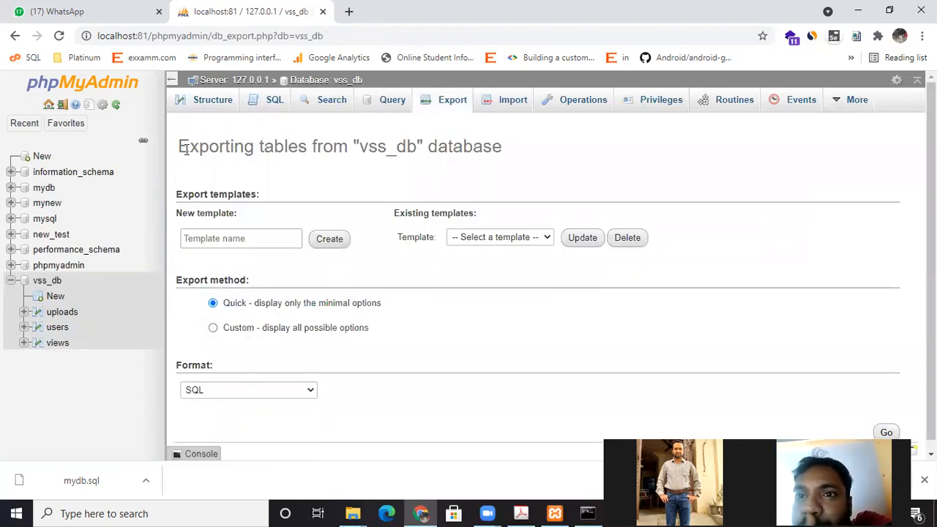
{"action": "left_click_drag", "start_coordinate": [179, 144], "coordinate": [349, 145]}
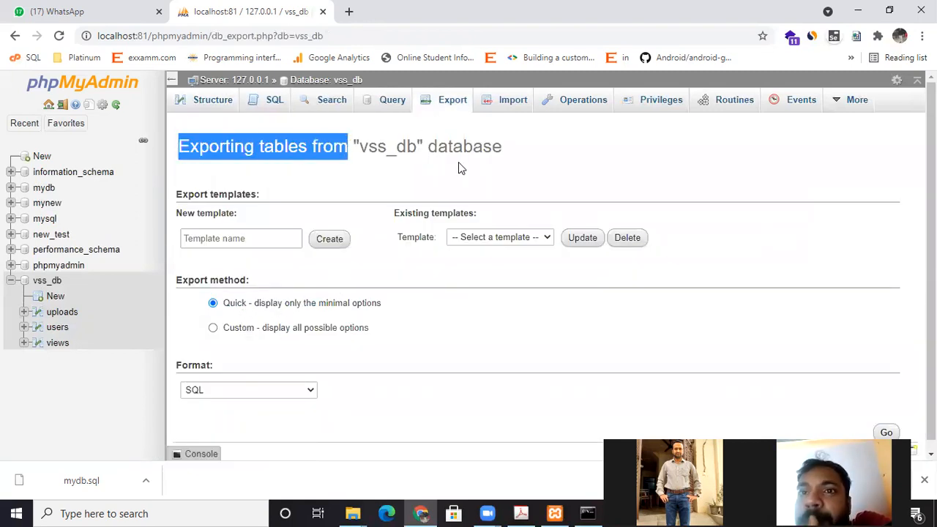
{"action": "double_click", "coordinate": [393, 146]}
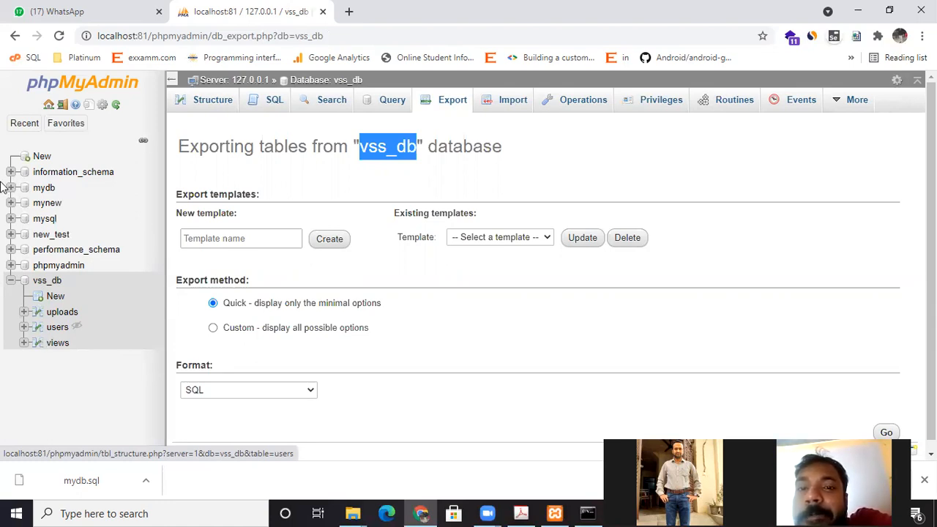
{"action": "left_click", "coordinate": [47, 282]}
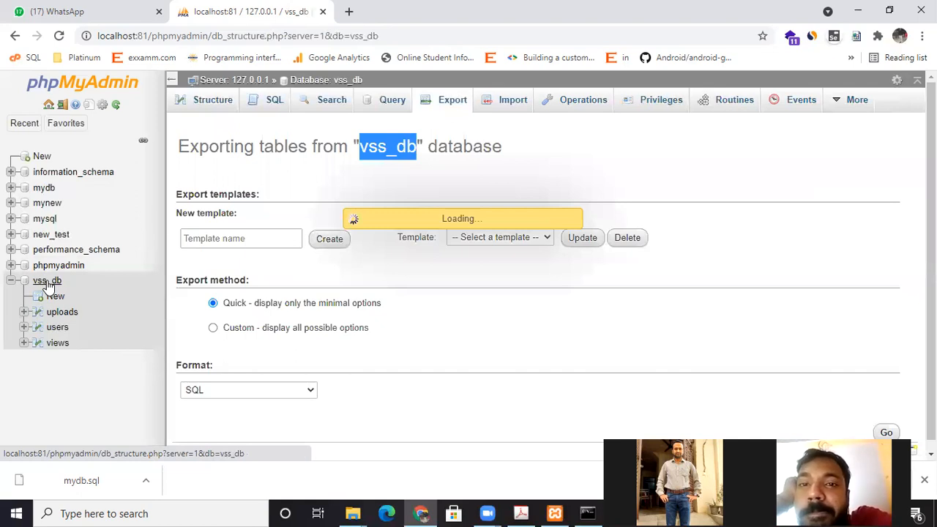
{"action": "left_click", "coordinate": [450, 106]}
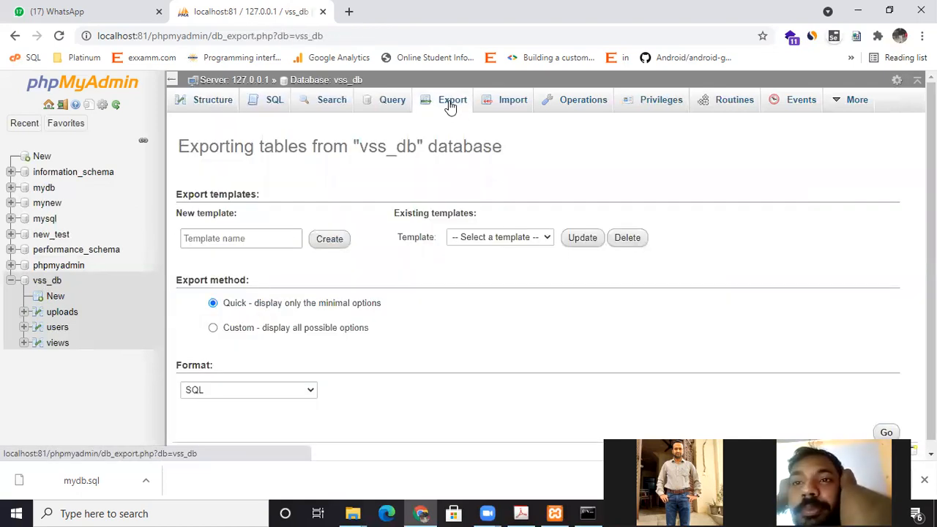
Use the custom export method for vss_db and include only the structure and data of the uploads and users tables.
{"action": "left_click", "coordinate": [212, 328]}
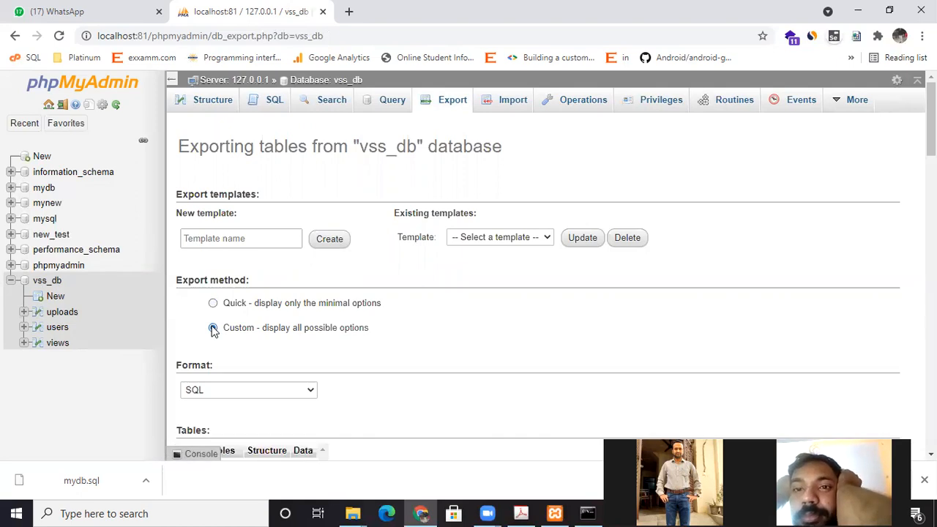
{"action": "scroll", "coordinate": [212, 329], "scroll_direction": "down", "scroll_amount": 2}
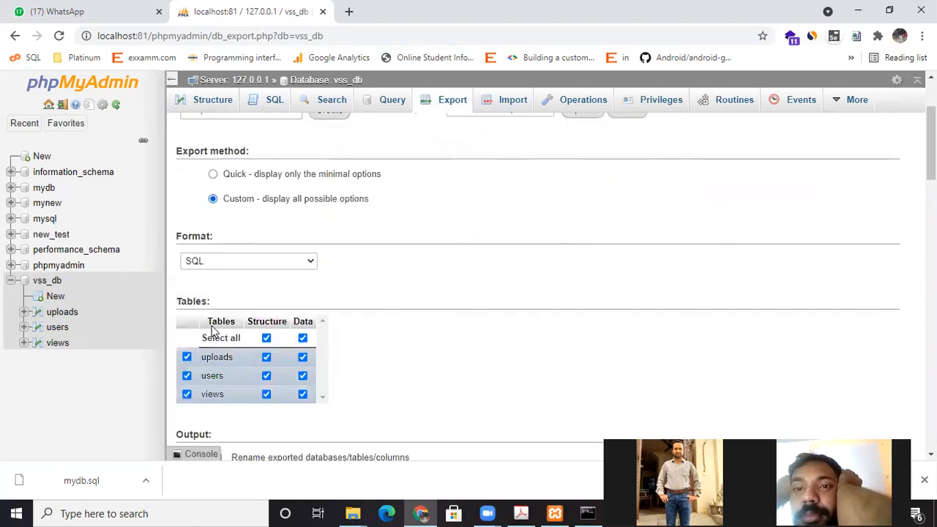
{"action": "left_click", "coordinate": [303, 330]}
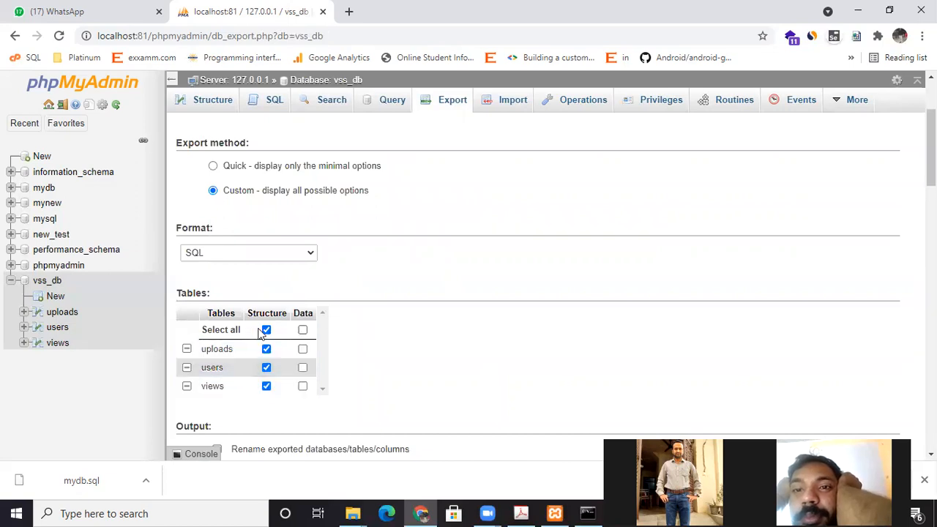
{"action": "left_click", "coordinate": [266, 330]}
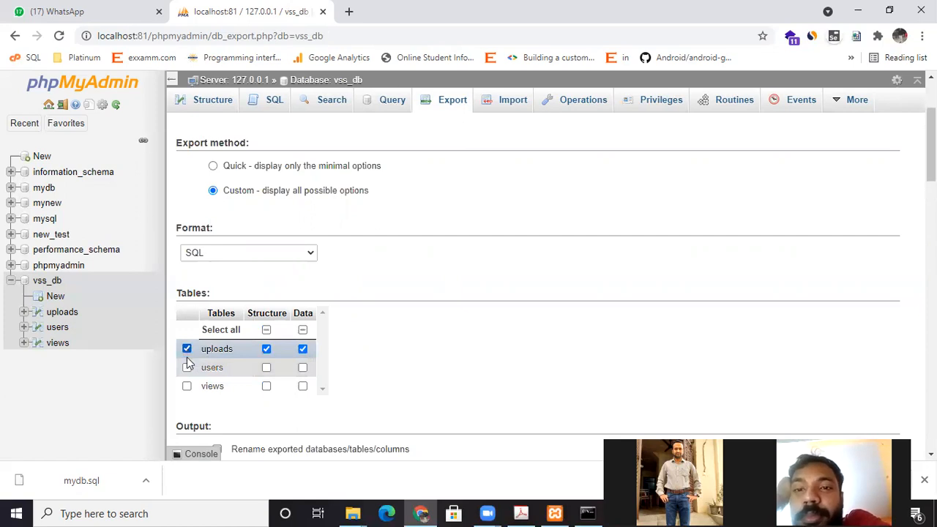
{"action": "left_click", "coordinate": [186, 367]}
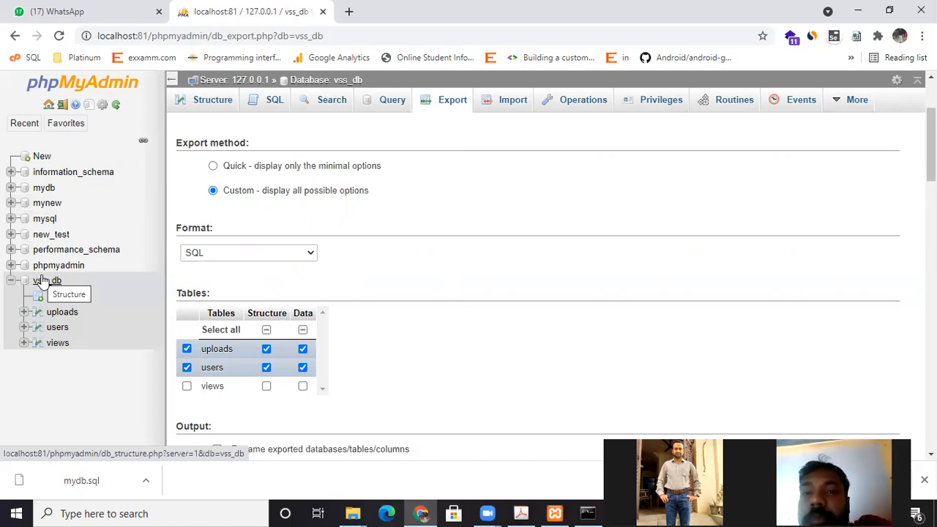
Open the phpMyAdmin installation hosted on soatechnology.net in a new browser tab.
{"action": "left_click", "coordinate": [347, 24]}
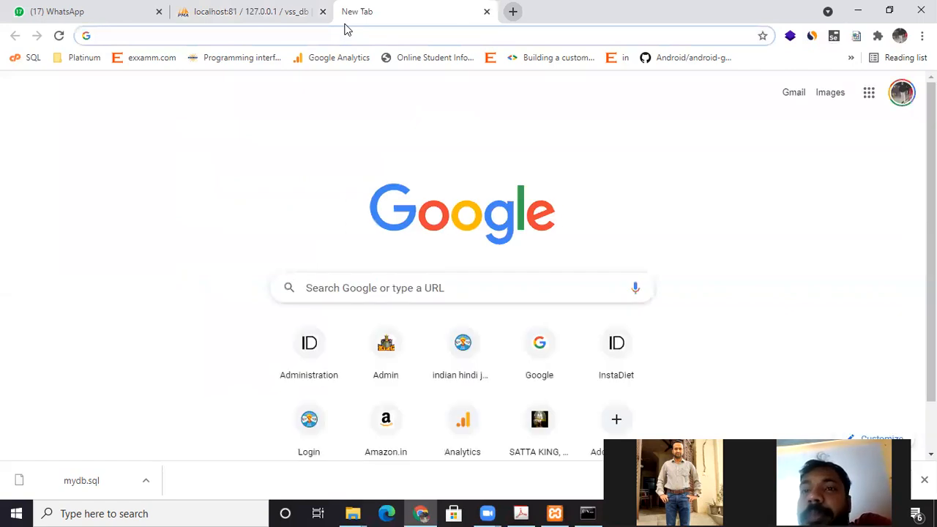
{"action": "type", "text": "soa"}
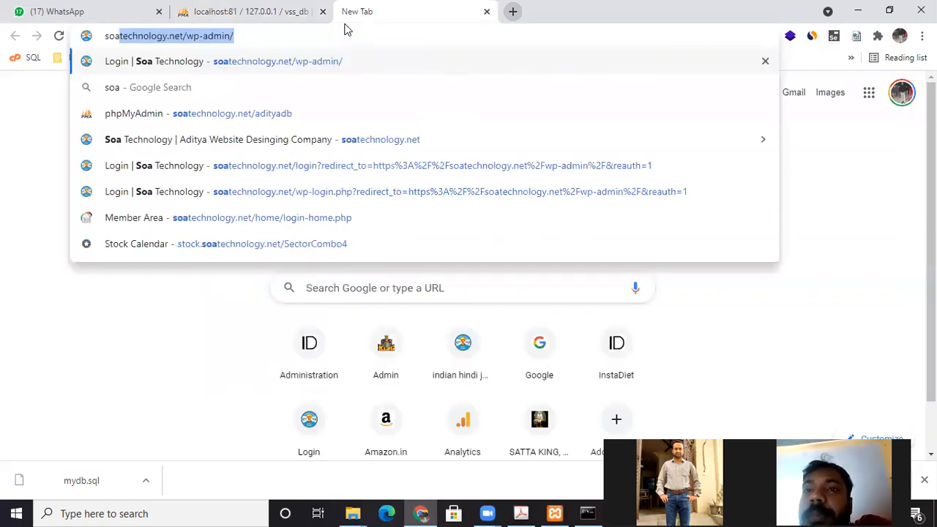
{"action": "key", "text": "BackSpace"}
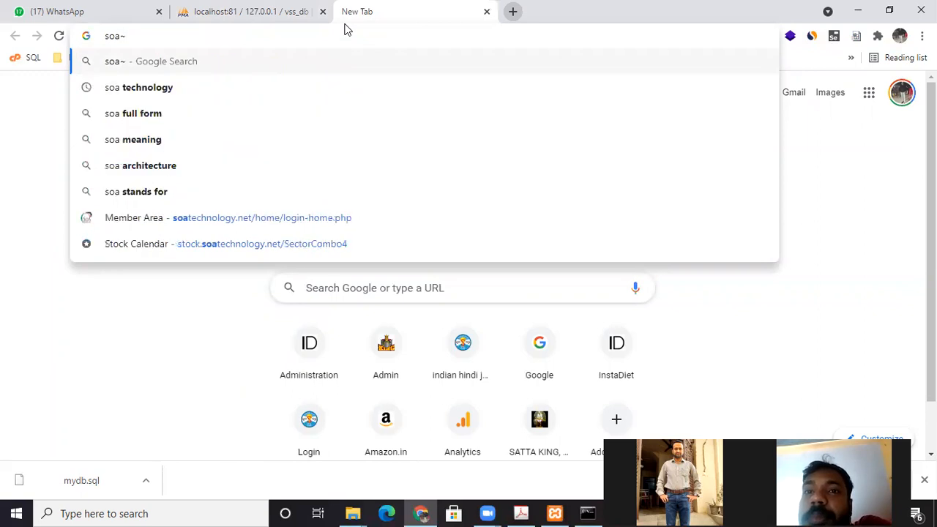
{"action": "key", "text": "BackSpace"}
{"action": "key", "text": "BackSpace"}
{"action": "key", "text": "BackSpace"}
{"action": "type", "text": "so"}
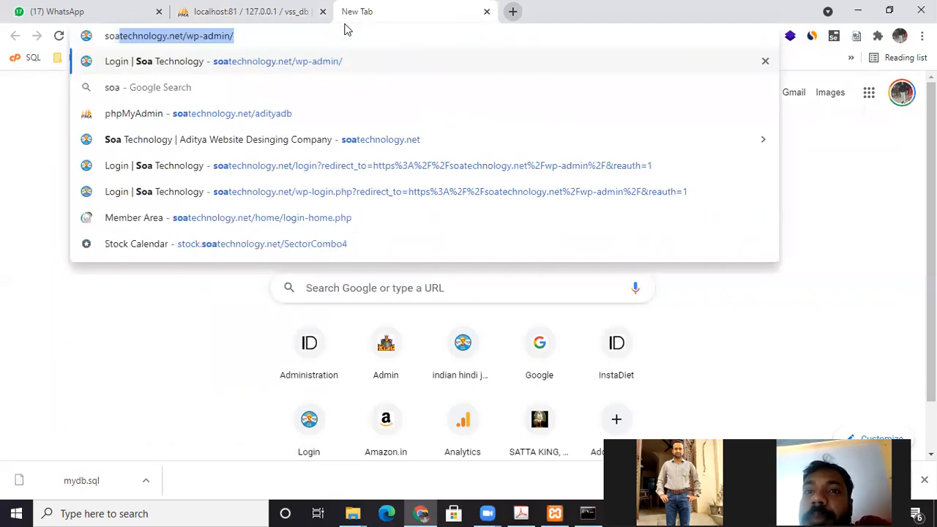
{"action": "left_click", "coordinate": [214, 115]}
Move the browser window aside over the mysqldump chapter of the PDF, and return to the remote phpMyAdmin server home page.
{"action": "left_click_drag", "start_coordinate": [647, 3], "coordinate": [627, 239]}
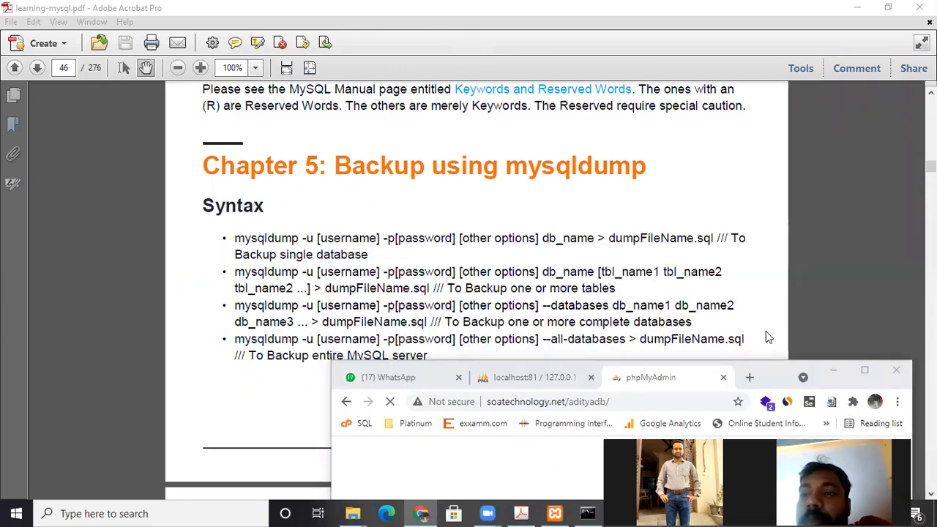
{"action": "left_click", "coordinate": [766, 331]}
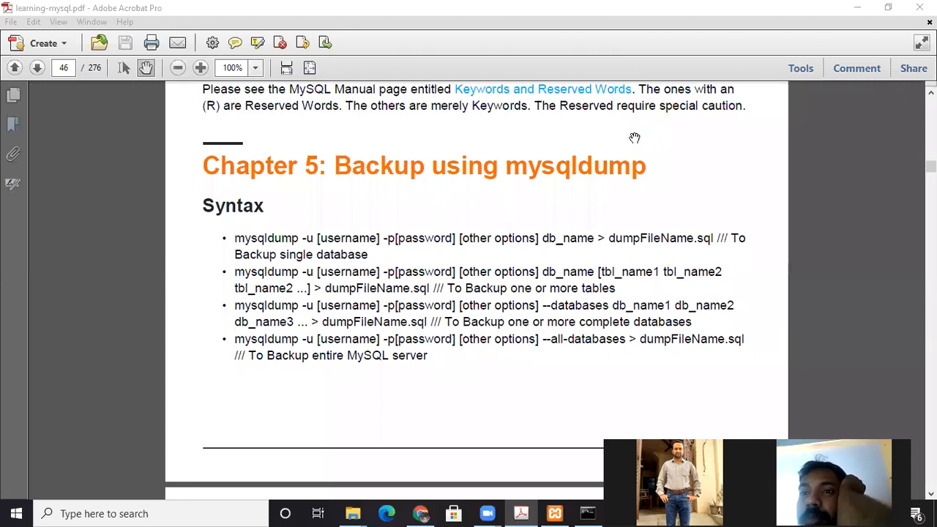
{"action": "key", "text": "alt+Tab"}
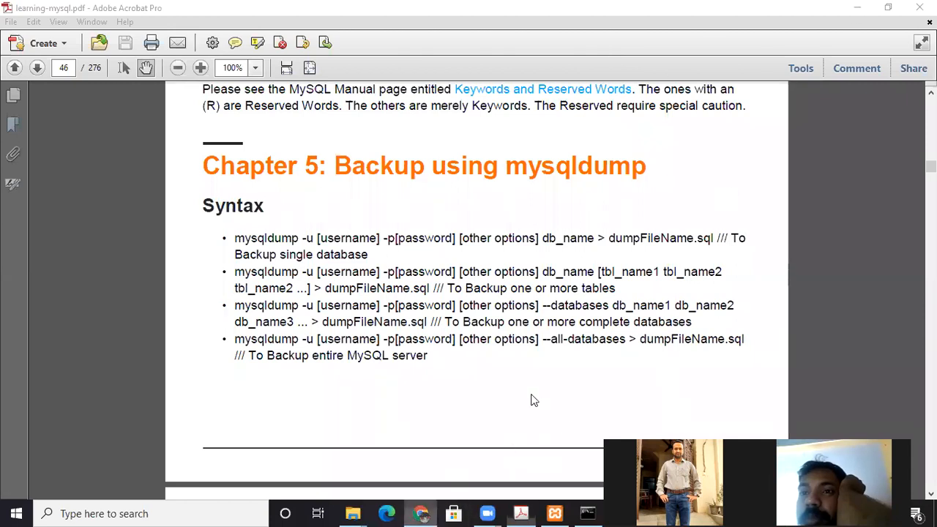
{"action": "left_click", "coordinate": [669, 58]}
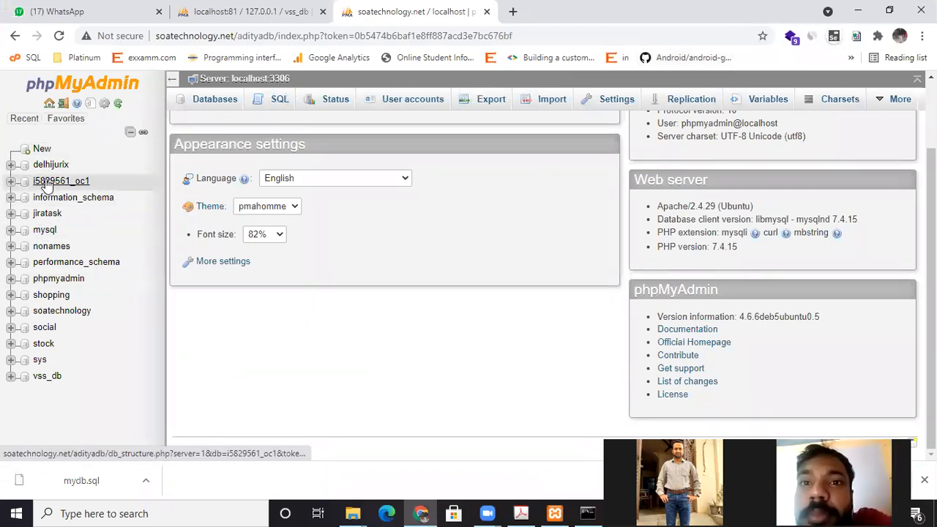
Open the export page for the remote jiratask database and highlight the heading that names the database.
{"action": "left_click", "coordinate": [42, 214]}
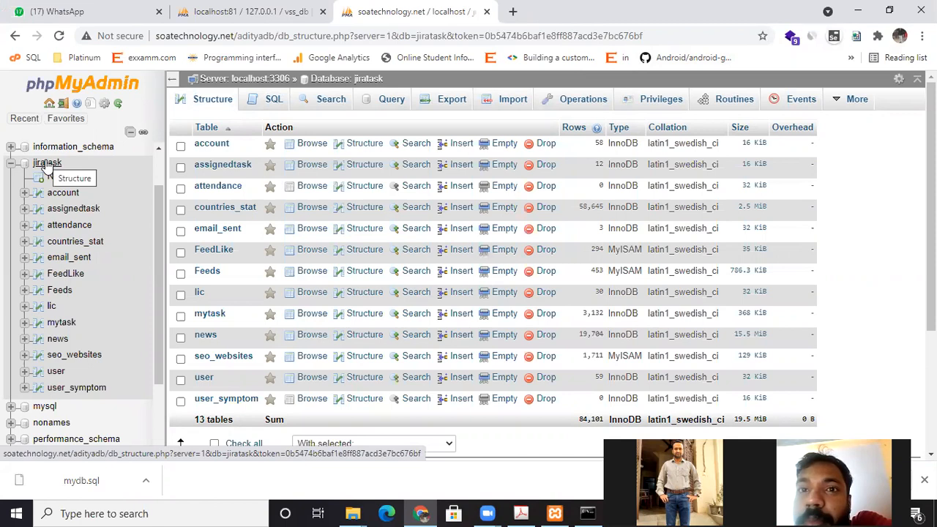
{"action": "left_click", "coordinate": [458, 101]}
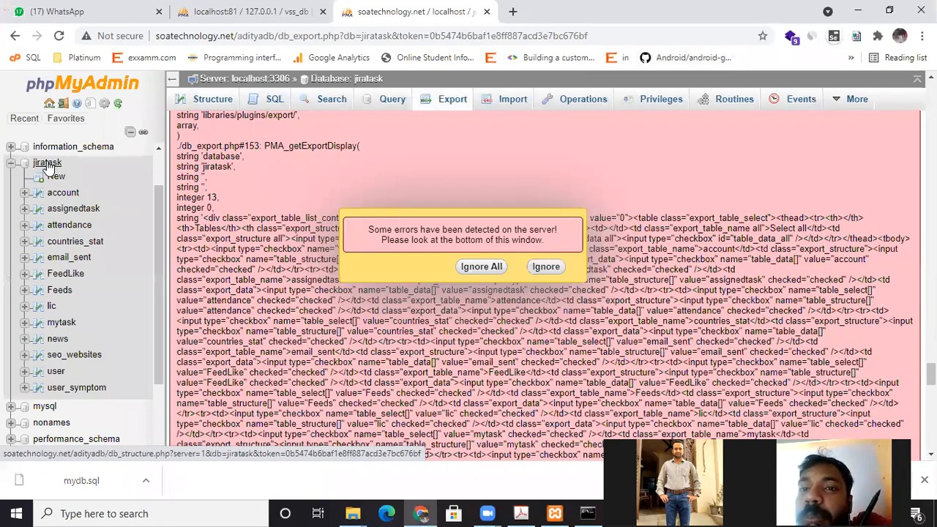
{"action": "left_click", "coordinate": [45, 163]}
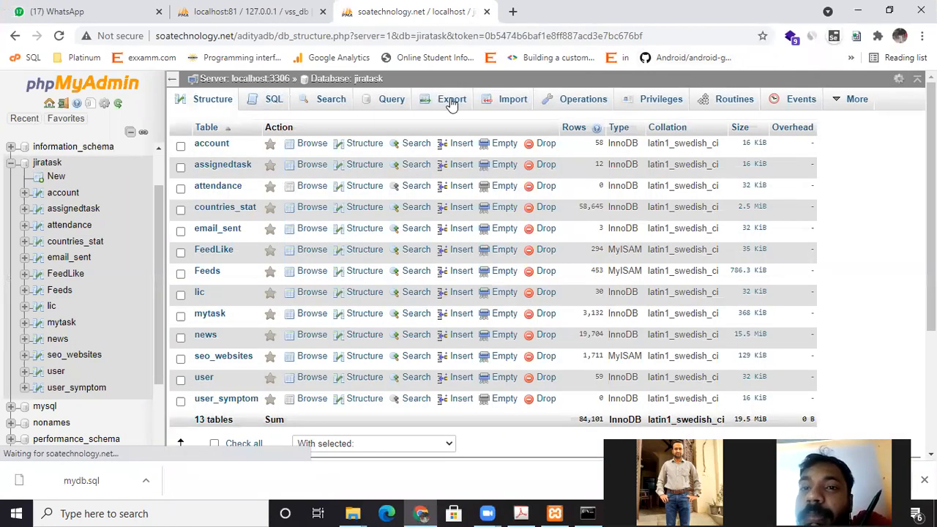
{"action": "left_click", "coordinate": [453, 103]}
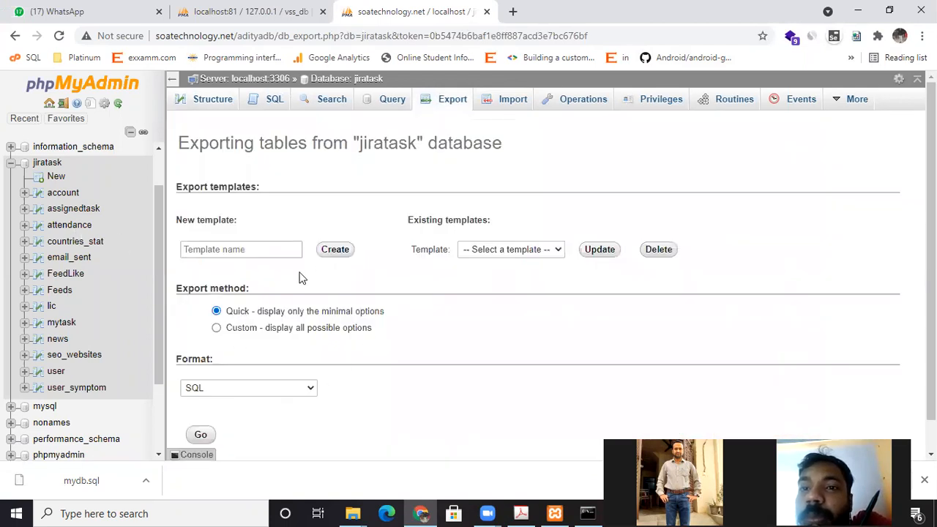
{"action": "left_click_drag", "start_coordinate": [182, 139], "coordinate": [504, 142]}
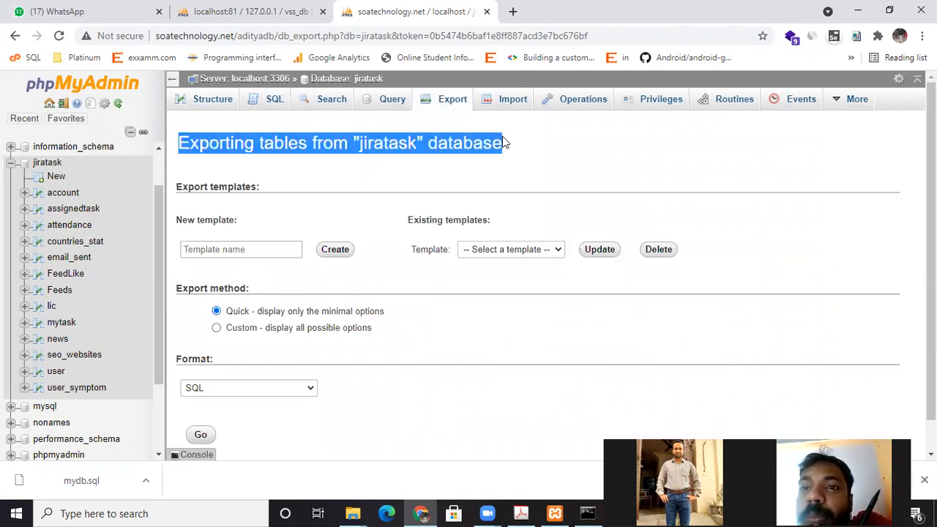
{"action": "double_click", "coordinate": [386, 143]}
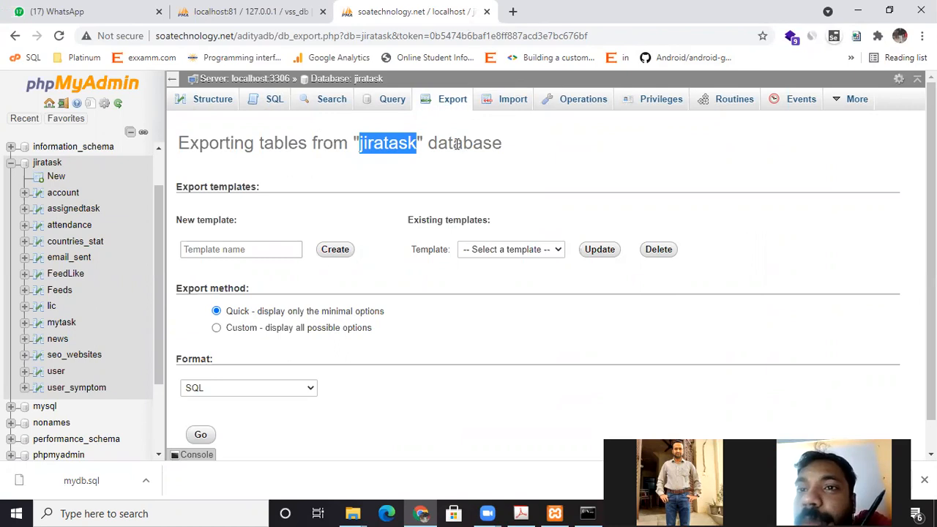
{"action": "left_click_drag", "start_coordinate": [483, 142], "coordinate": [453, 143]}
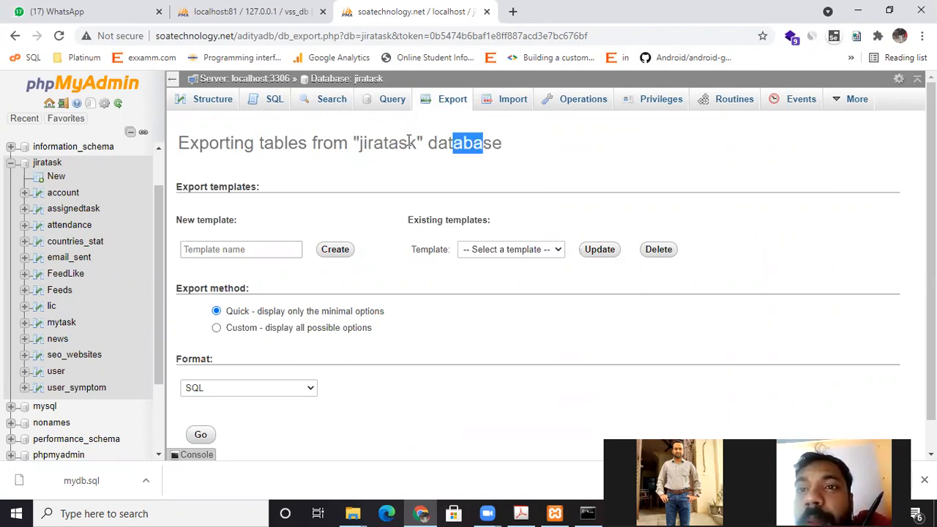
Switch the jiratask export to the custom method and deselect the structure and data of all tables.
{"action": "scroll", "coordinate": [293, 308], "scroll_direction": "down", "scroll_amount": 1}
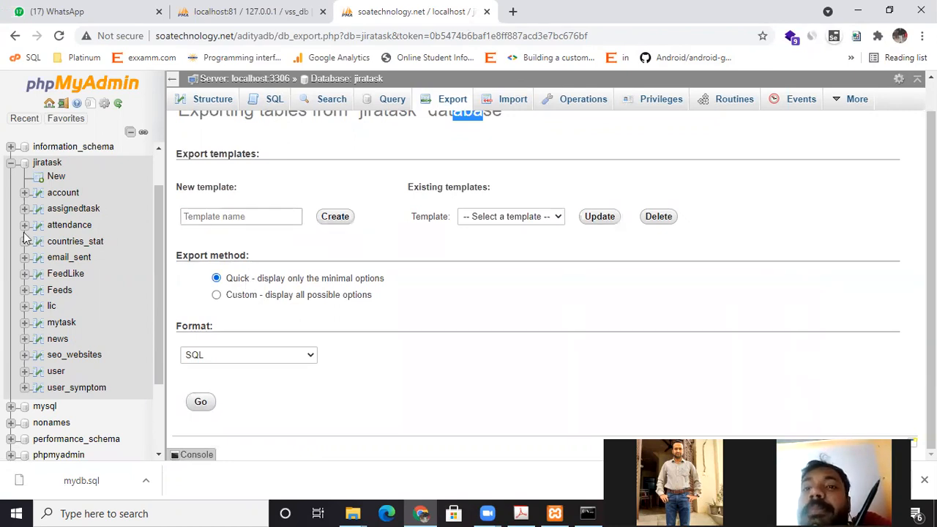
{"action": "left_click", "coordinate": [216, 295]}
{"action": "scroll", "coordinate": [490, 306], "scroll_direction": "down", "scroll_amount": 3}
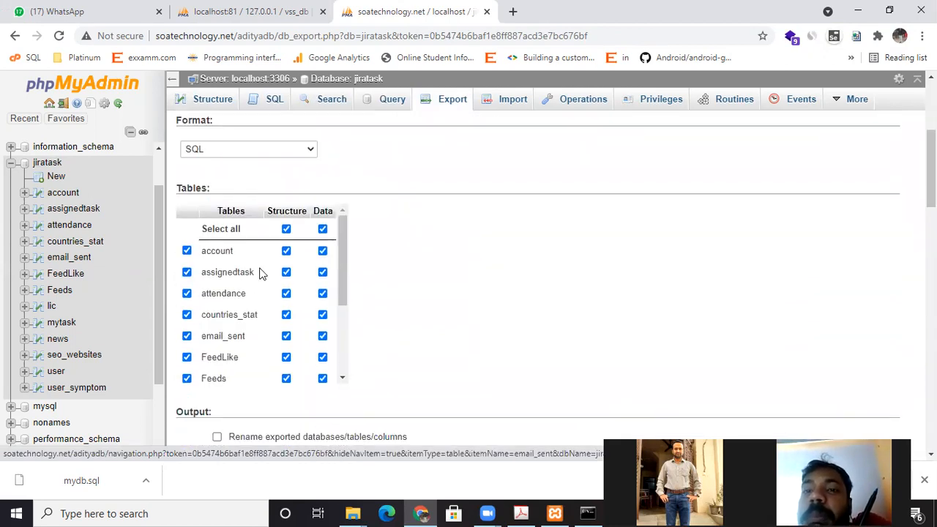
{"action": "left_click", "coordinate": [286, 229]}
{"action": "left_click", "coordinate": [323, 229]}
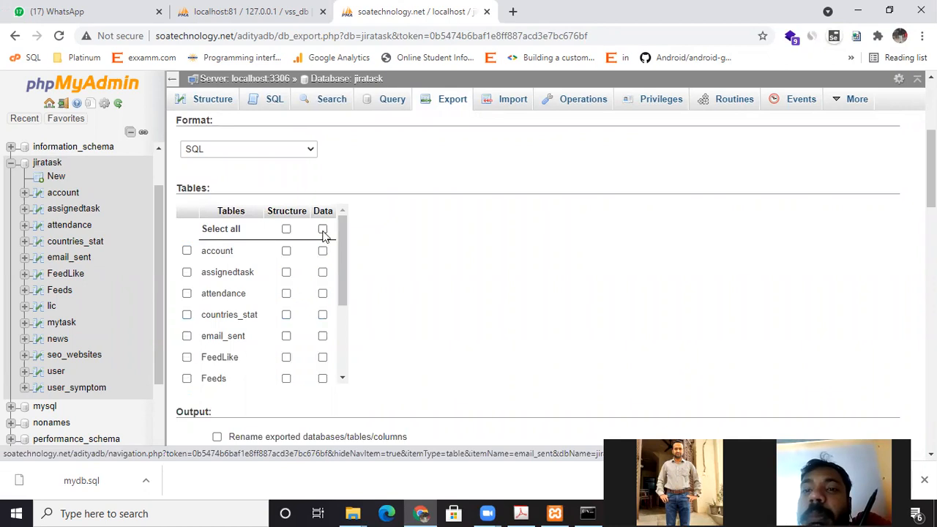
{"action": "scroll", "coordinate": [188, 278], "scroll_direction": "down", "scroll_amount": 1}
{"action": "scroll", "coordinate": [189, 237], "scroll_direction": "up", "scroll_amount": 1}
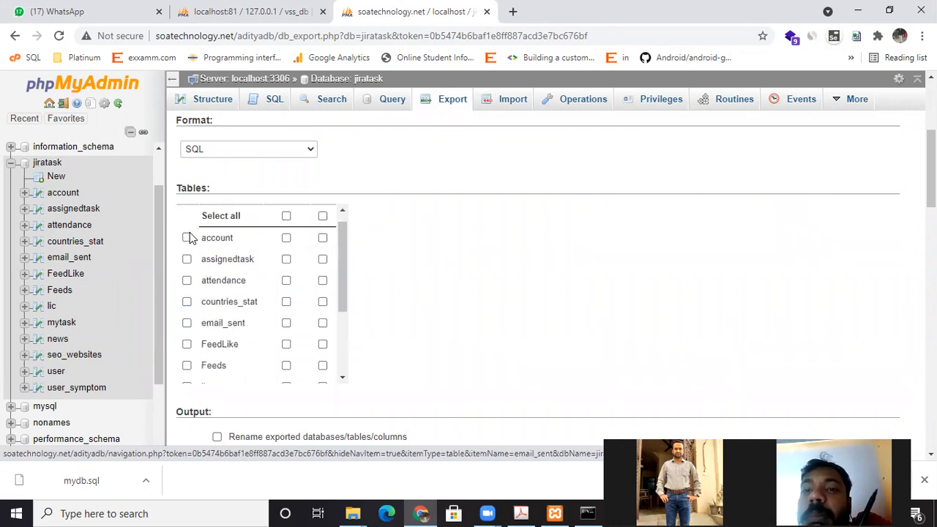
Include only the account, assignedtask, countries_stat, FeedLike and mytask tables in the jiratask export, with structure and data.
{"action": "scroll", "coordinate": [190, 249], "scroll_direction": "up", "scroll_amount": 1}
{"action": "left_click", "coordinate": [187, 251]}
{"action": "left_click", "coordinate": [186, 273]}
{"action": "left_click", "coordinate": [186, 315]}
{"action": "left_click", "coordinate": [187, 357]}
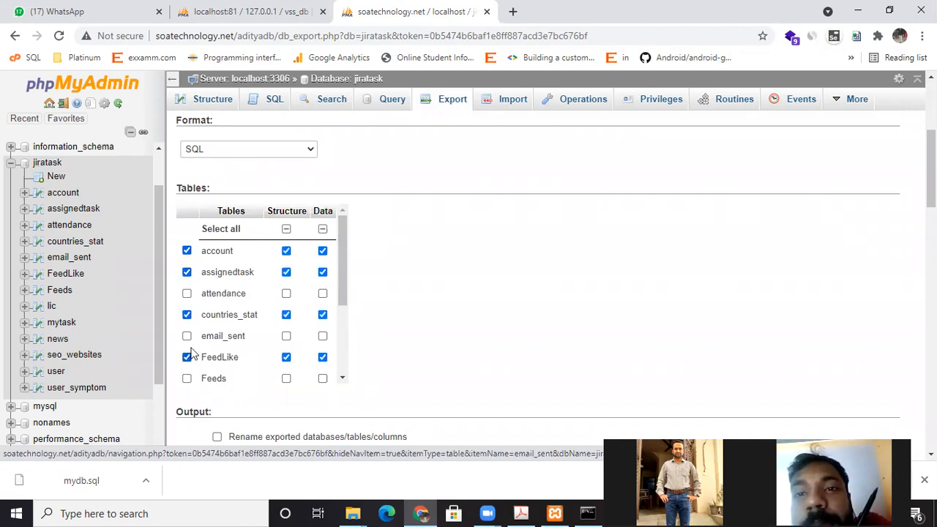
{"action": "left_click", "coordinate": [186, 378]}
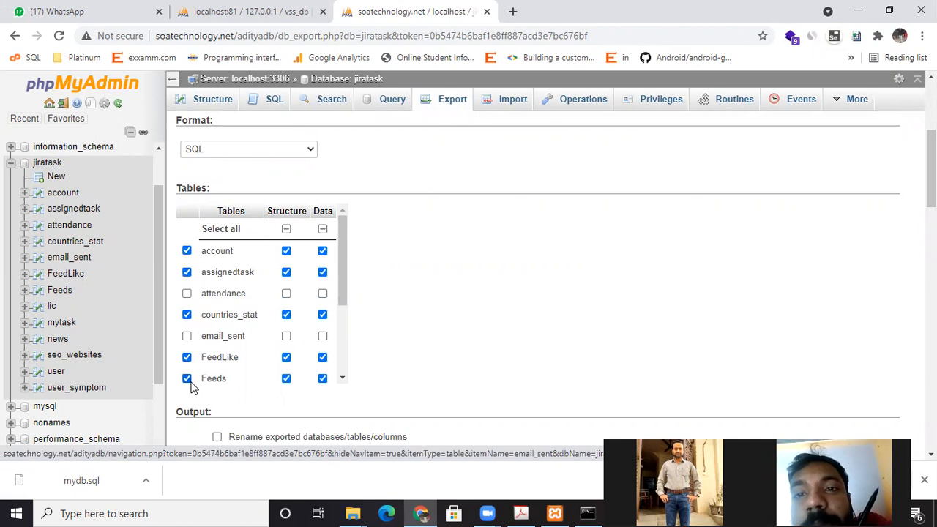
{"action": "scroll", "coordinate": [297, 331], "scroll_direction": "down", "scroll_amount": 1}
{"action": "left_click", "coordinate": [186, 309]}
{"action": "left_click", "coordinate": [187, 352]}
{"action": "scroll", "coordinate": [307, 328], "scroll_direction": "up", "scroll_amount": 1}
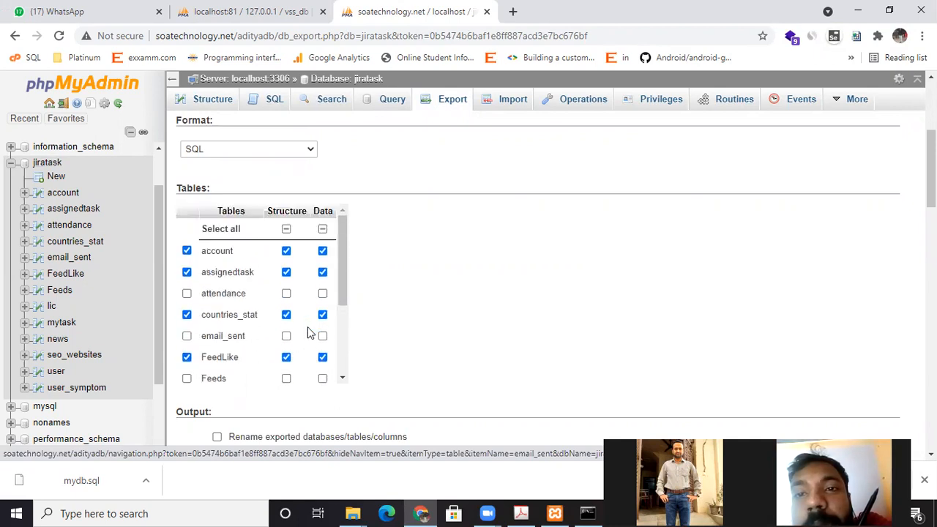
Review the table selection and look through the output, format-specific and data dump options of the custom export.
{"action": "scroll", "coordinate": [307, 322], "scroll_direction": "down", "scroll_amount": 2}
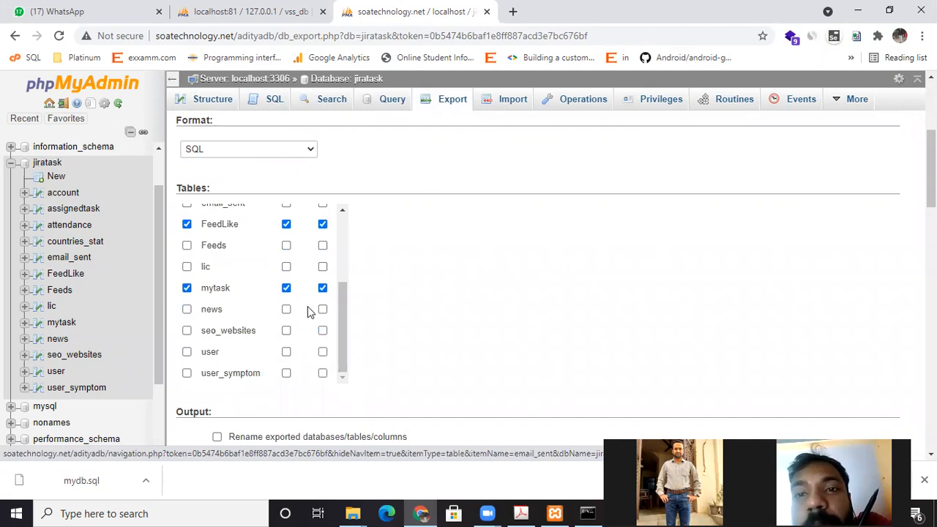
{"action": "scroll", "coordinate": [310, 310], "scroll_direction": "up", "scroll_amount": 3}
{"action": "scroll", "coordinate": [540, 255], "scroll_direction": "down", "scroll_amount": 15}
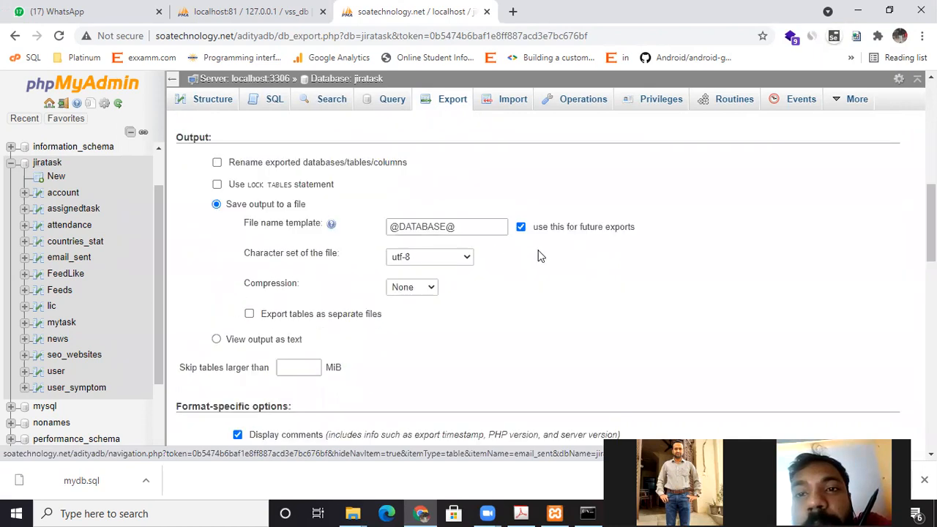
{"action": "scroll", "coordinate": [538, 258], "scroll_direction": "down", "scroll_amount": 8}
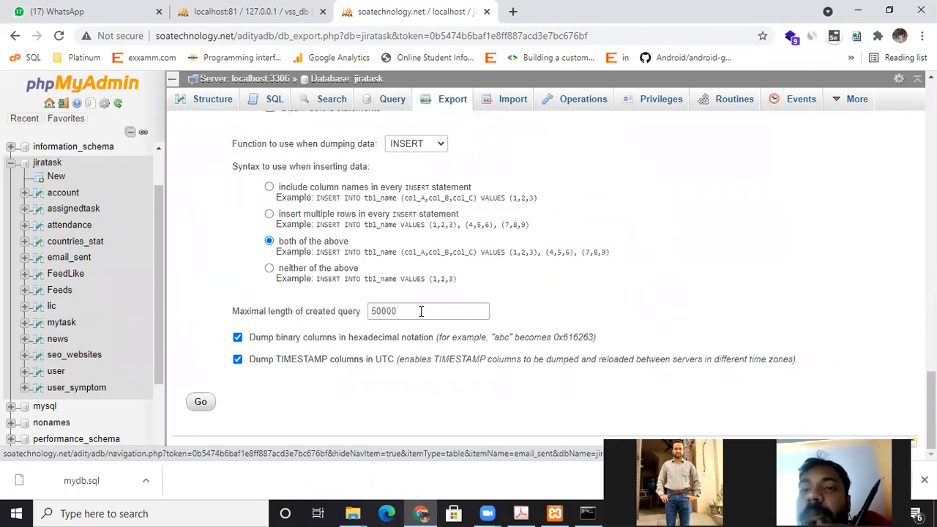
Exclude the data of the account, assignedtask, countries_stat, FeedLike and mytask tables from the jiratask export, keeping only their structure.
{"action": "scroll", "coordinate": [471, 310], "scroll_direction": "up", "scroll_amount": 6}
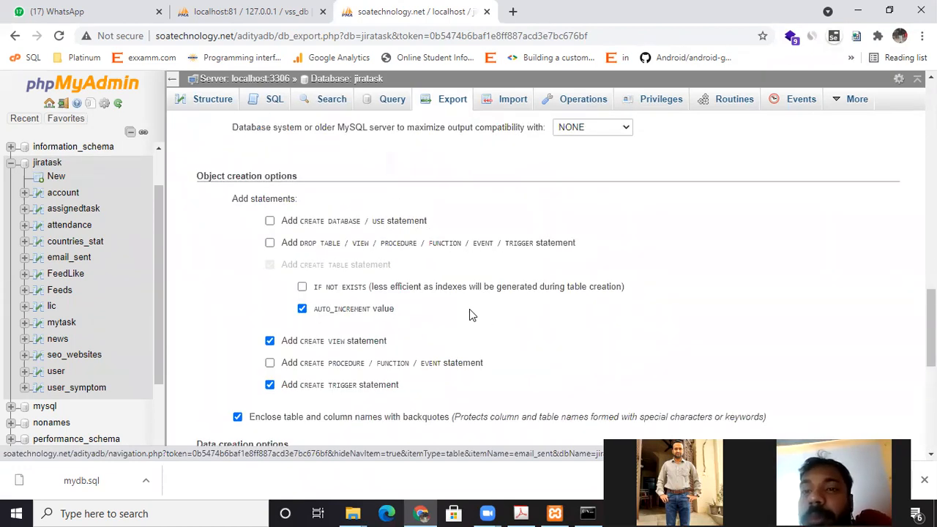
{"action": "scroll", "coordinate": [470, 307], "scroll_direction": "up", "scroll_amount": 12}
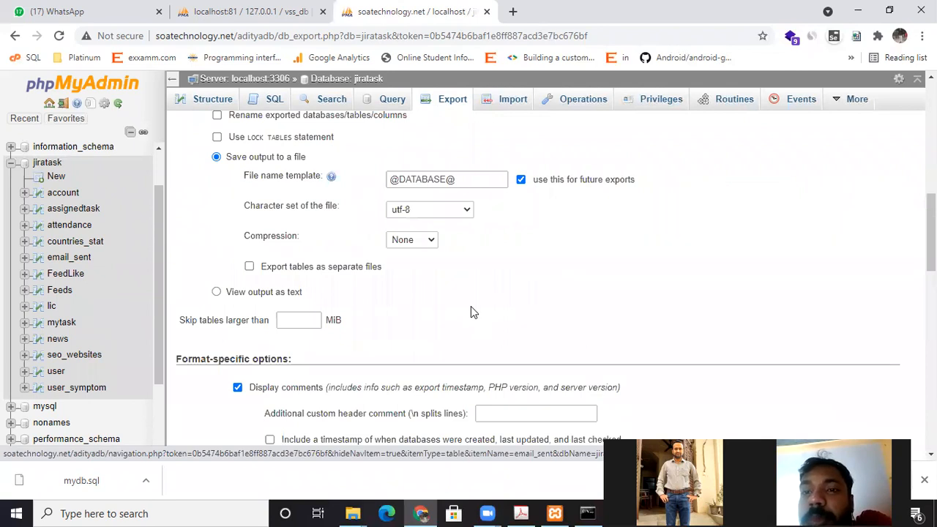
{"action": "left_click_drag", "start_coordinate": [342, 291], "coordinate": [347, 257]}
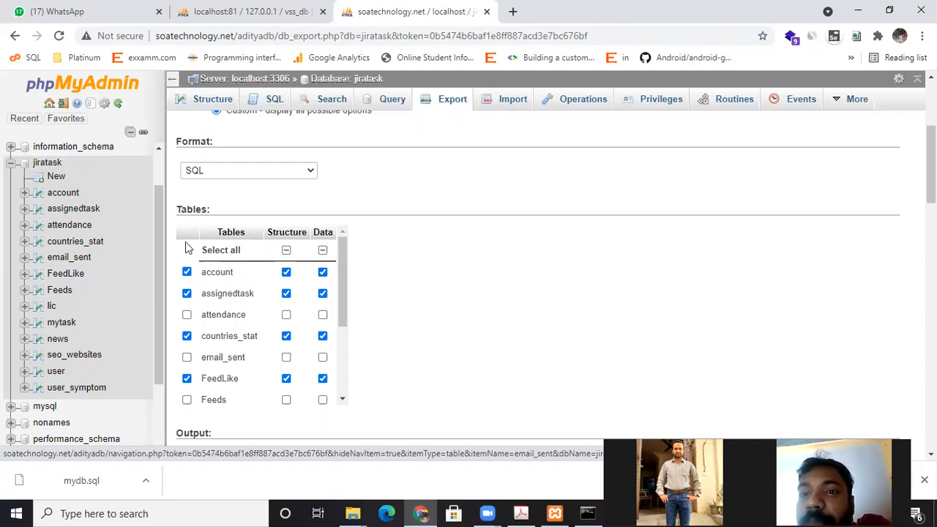
{"action": "left_click", "coordinate": [323, 273]}
{"action": "left_click", "coordinate": [323, 293]}
{"action": "left_click", "coordinate": [323, 336]}
{"action": "left_click", "coordinate": [323, 378]}
{"action": "scroll", "coordinate": [324, 376], "scroll_direction": "down", "scroll_amount": 1}
{"action": "left_click", "coordinate": [322, 375]}
{"action": "scroll", "coordinate": [325, 362], "scroll_direction": "up", "scroll_amount": 1}
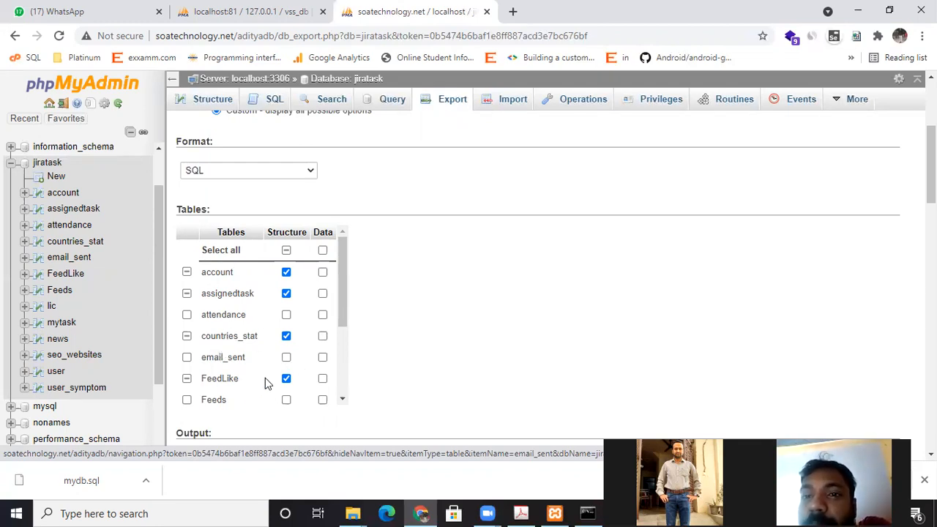
{"action": "scroll", "coordinate": [279, 381], "scroll_direction": "down", "scroll_amount": 2}
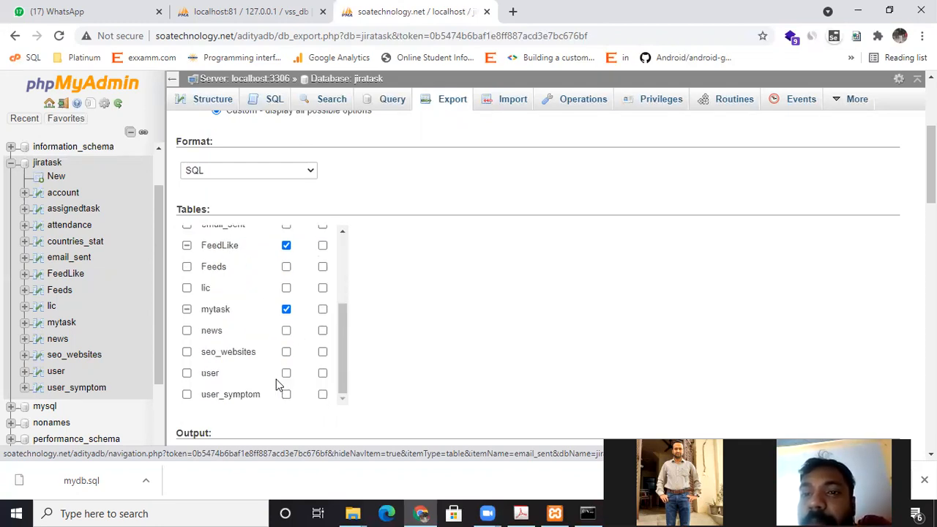
{"action": "scroll", "coordinate": [326, 354], "scroll_direction": "up", "scroll_amount": 1}
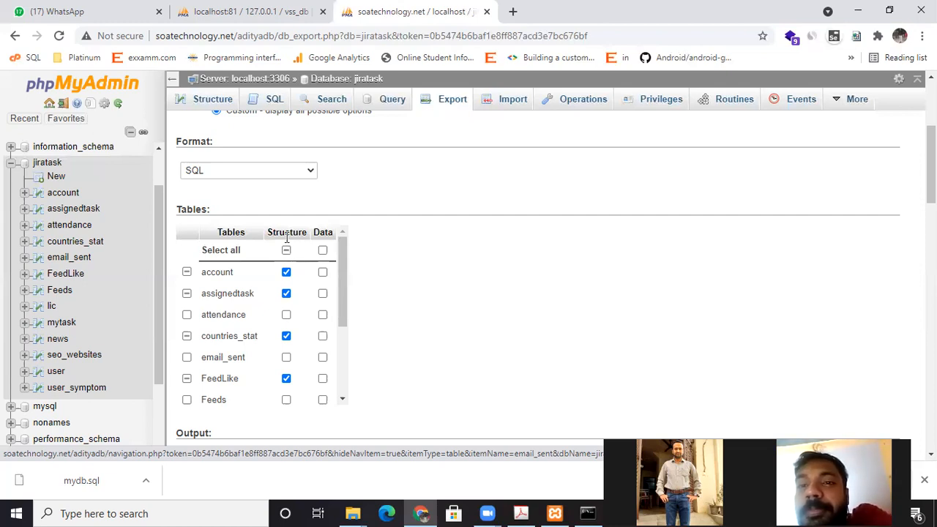
Deselect all table structures and include only table data in the export, leaving out account, attendance, email_sent and Feeds.
{"action": "left_click", "coordinate": [286, 250]}
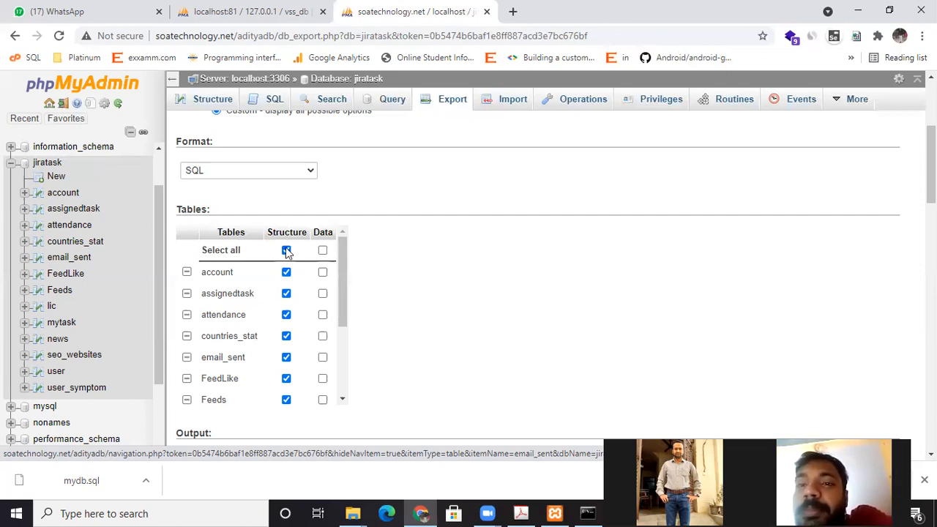
{"action": "left_click", "coordinate": [286, 250]}
{"action": "left_click", "coordinate": [322, 251]}
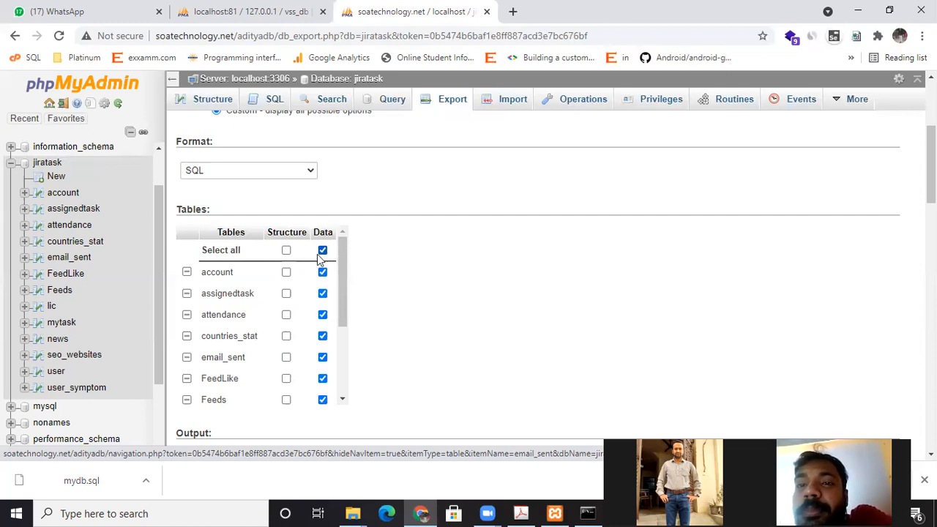
{"action": "left_click", "coordinate": [323, 272]}
{"action": "left_click", "coordinate": [322, 314]}
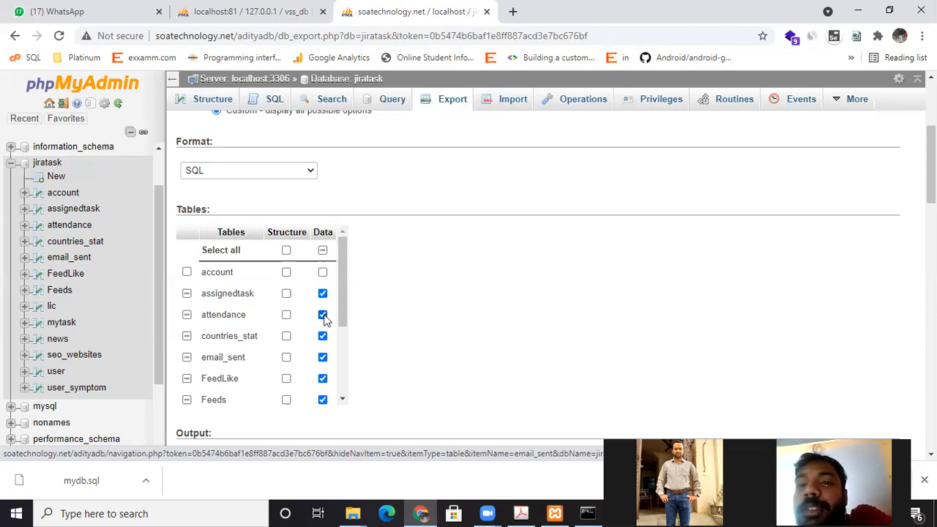
{"action": "left_click", "coordinate": [323, 358]}
{"action": "scroll", "coordinate": [323, 359], "scroll_direction": "down", "scroll_amount": 1}
{"action": "left_click", "coordinate": [323, 333]}
{"action": "scroll", "coordinate": [337, 278], "scroll_direction": "down", "scroll_amount": 1}
{"action": "scroll", "coordinate": [319, 333], "scroll_direction": "up", "scroll_amount": 2}
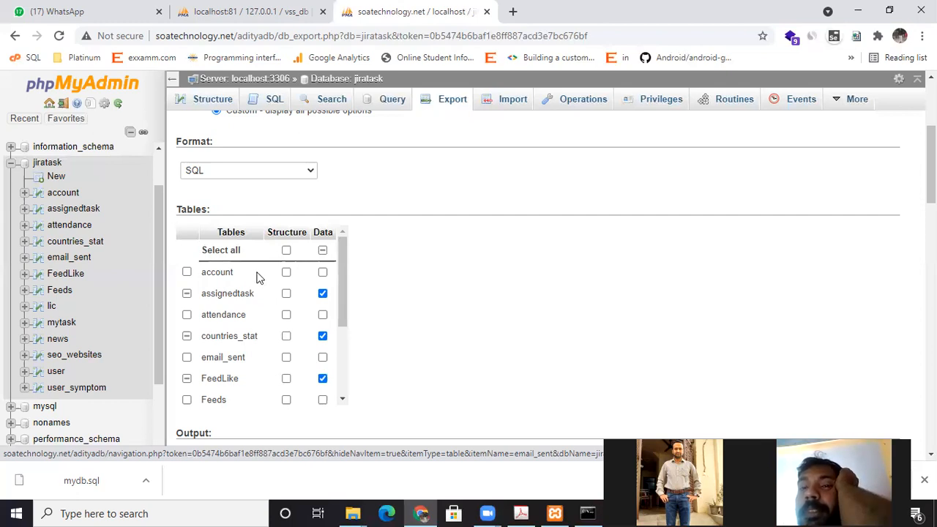
Include both the structure and the data of all jiratask tables in the custom export.
{"action": "left_click", "coordinate": [286, 250]}
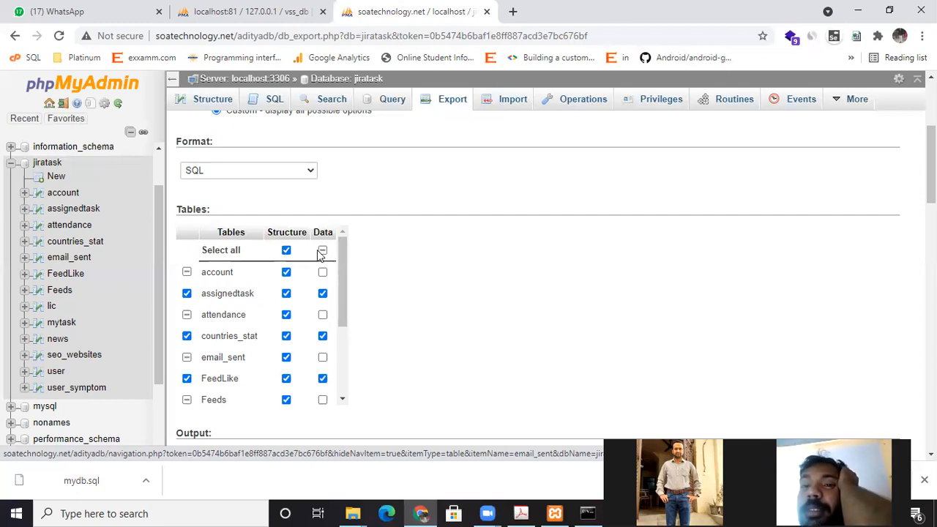
{"action": "left_click", "coordinate": [322, 251]}
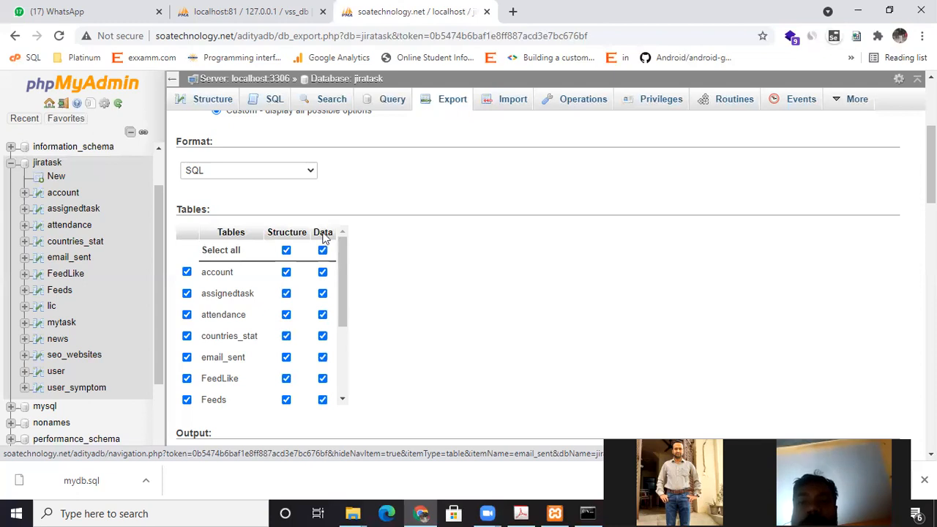
{"action": "scroll", "coordinate": [373, 288], "scroll_direction": "down", "scroll_amount": 3}
{"action": "scroll", "coordinate": [490, 327], "scroll_direction": "up", "scroll_amount": 4}
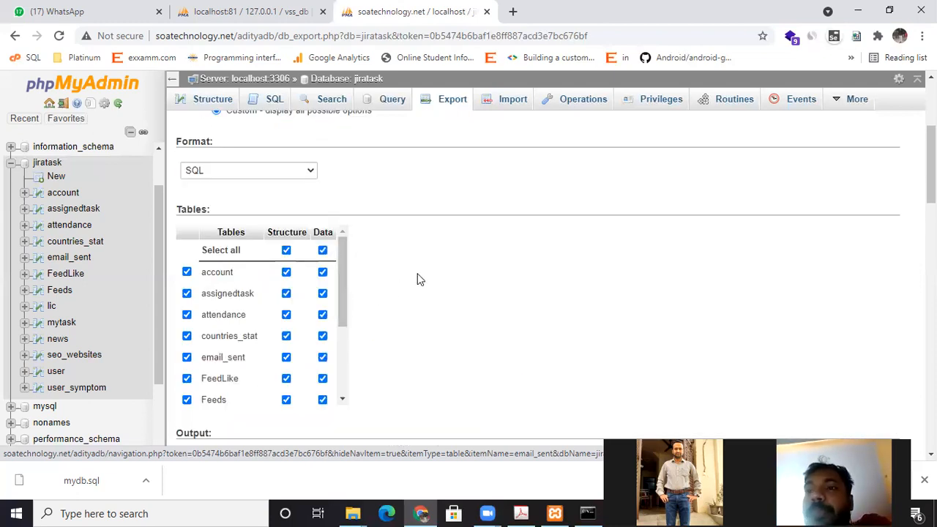
Review the output options of the export, including the available file character sets, and look through the format-specific options.
{"action": "scroll", "coordinate": [449, 275], "scroll_direction": "down", "scroll_amount": 3}
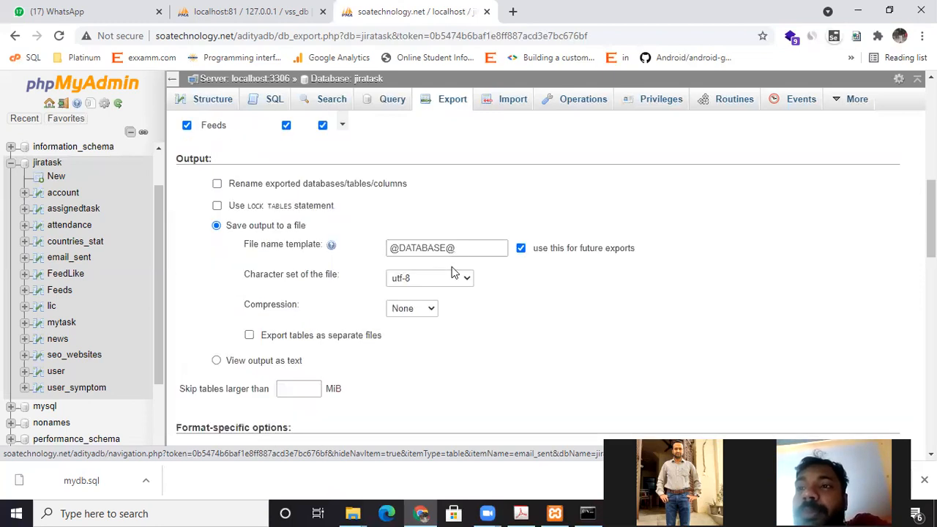
{"action": "scroll", "coordinate": [543, 280], "scroll_direction": "up", "scroll_amount": 1}
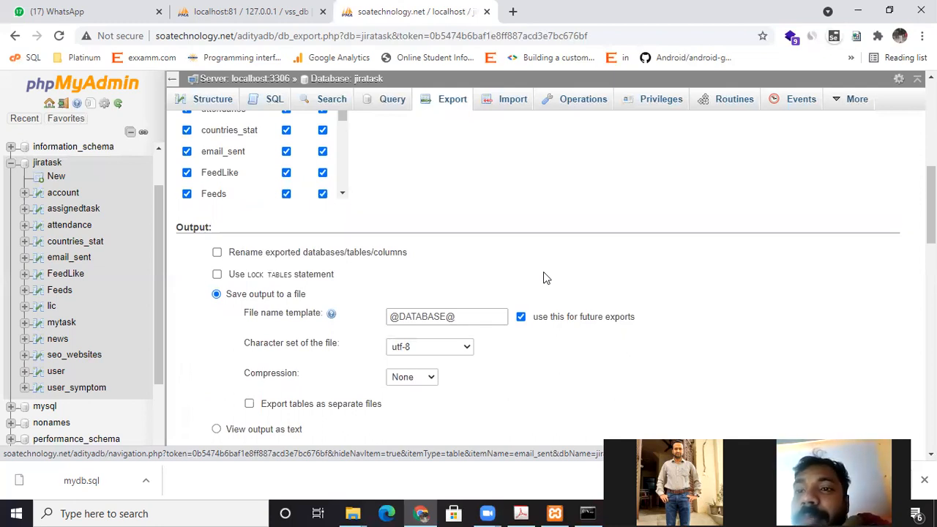
{"action": "scroll", "coordinate": [543, 276], "scroll_direction": "down", "scroll_amount": 1}
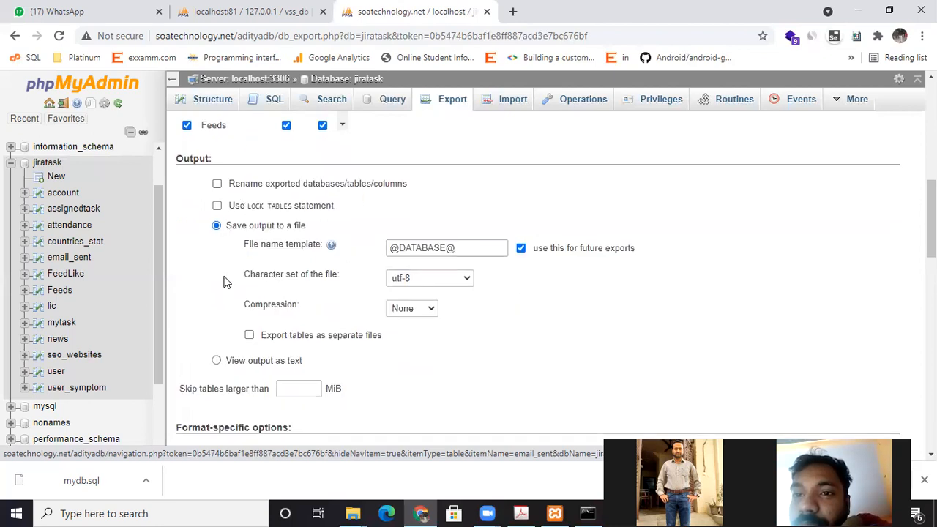
{"action": "scroll", "coordinate": [235, 316], "scroll_direction": "down", "scroll_amount": 1}
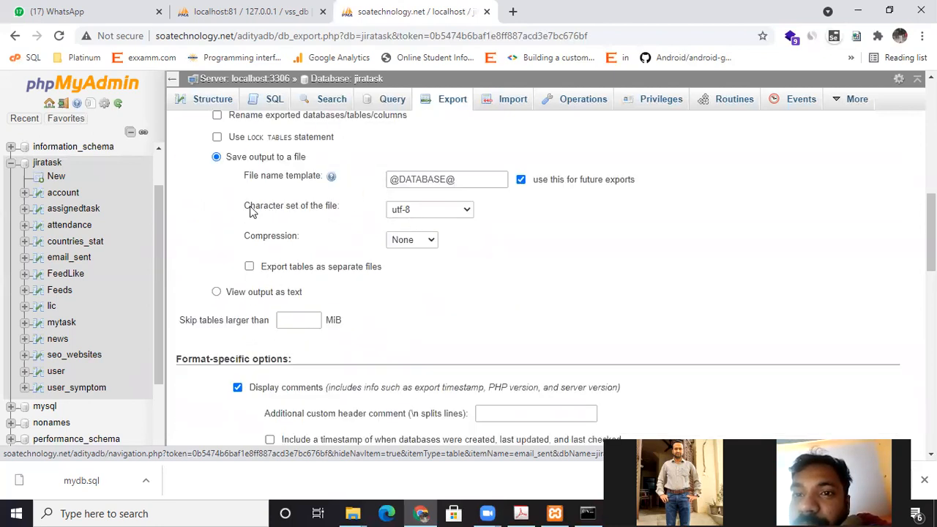
{"action": "left_click_drag", "start_coordinate": [251, 207], "coordinate": [342, 207]}
{"action": "left_click", "coordinate": [439, 215]}
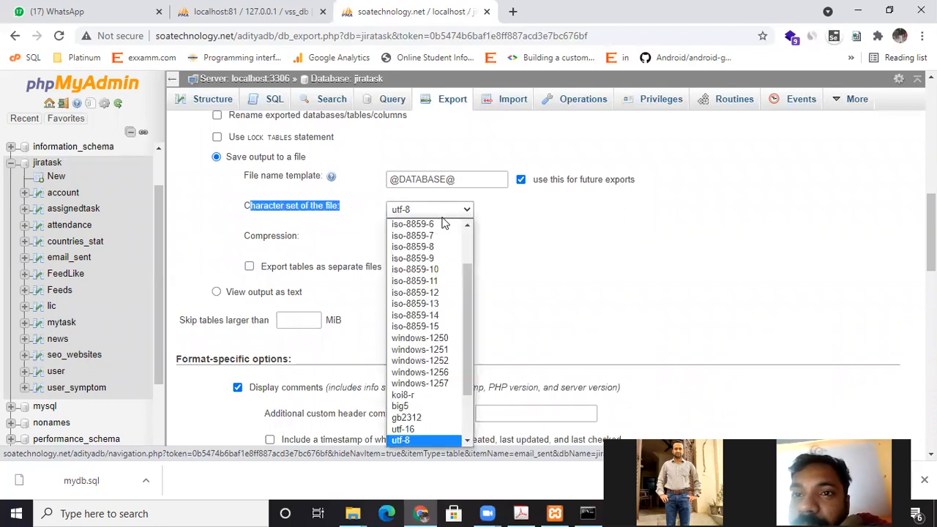
{"action": "left_click", "coordinate": [442, 215]}
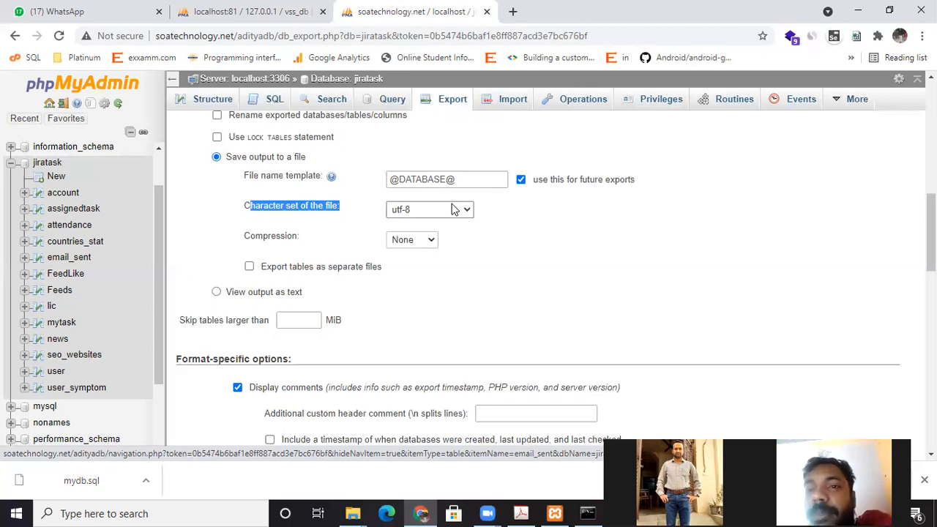
{"action": "scroll", "coordinate": [515, 234], "scroll_direction": "down", "scroll_amount": 2}
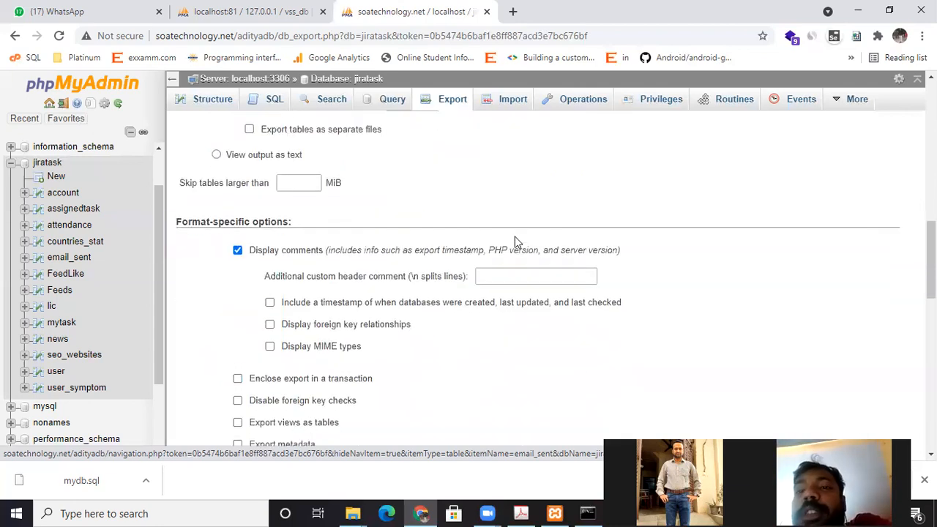
{"action": "scroll", "coordinate": [524, 253], "scroll_direction": "down", "scroll_amount": 3}
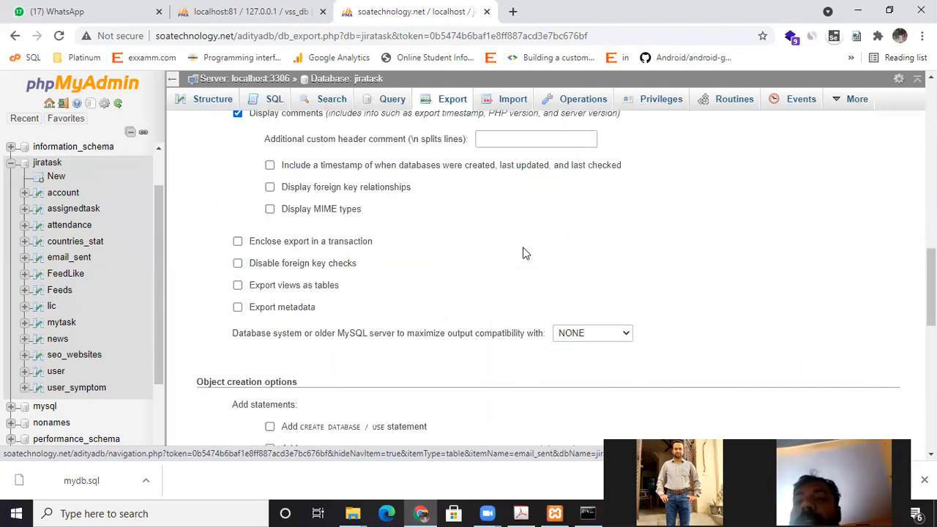
{"action": "scroll", "coordinate": [535, 255], "scroll_direction": "up", "scroll_amount": 5}
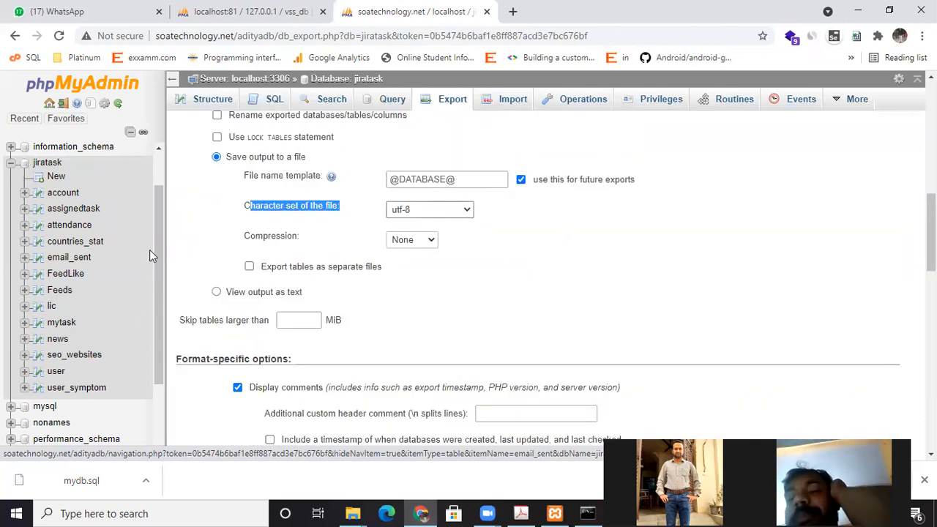
Open the nonames database in a separate browser tab and switch to that tab.
{"action": "scroll", "coordinate": [141, 336], "scroll_direction": "down", "scroll_amount": 3}
{"action": "middle_click", "coordinate": [38, 319]}
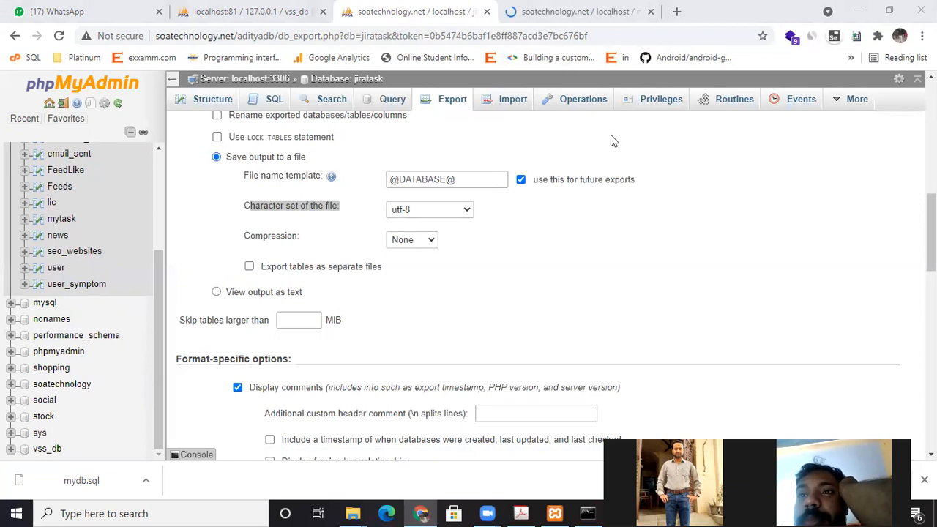
{"action": "left_click", "coordinate": [600, 22]}
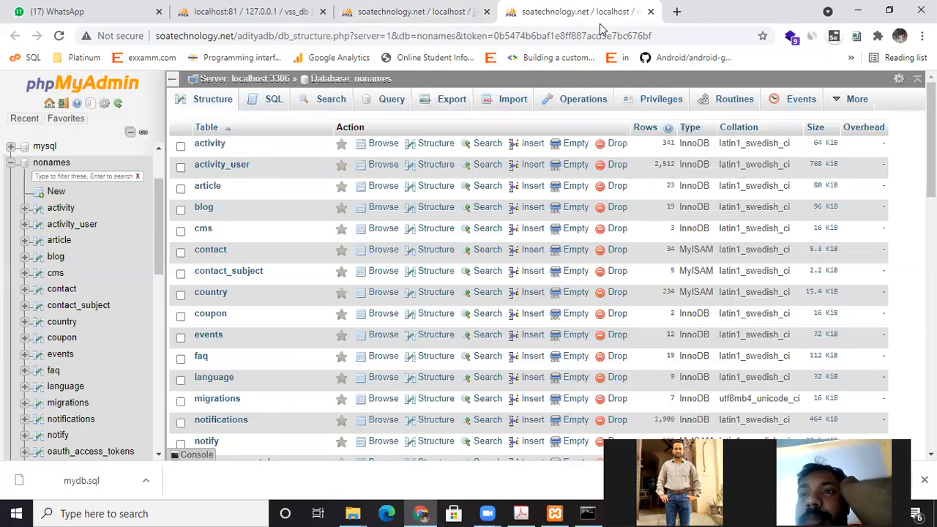
Open the operations page of the nonames database and look through its settings and the available collations.
{"action": "left_click", "coordinate": [573, 100]}
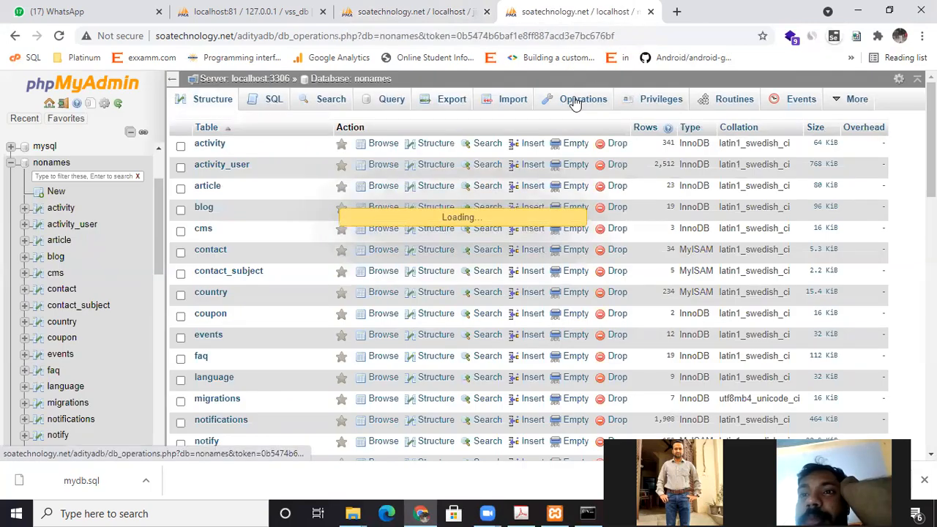
{"action": "scroll", "coordinate": [663, 168], "scroll_direction": "down", "scroll_amount": 5}
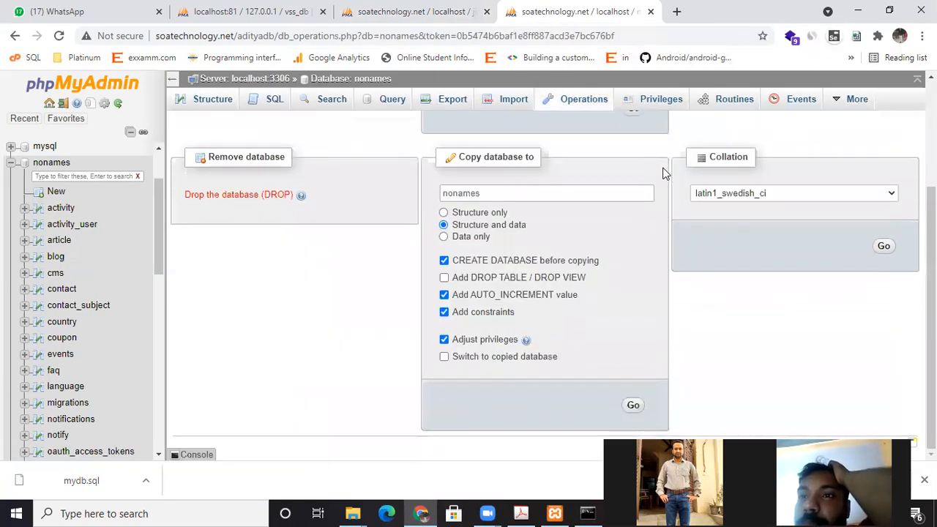
{"action": "scroll", "coordinate": [664, 173], "scroll_direction": "up", "scroll_amount": 2}
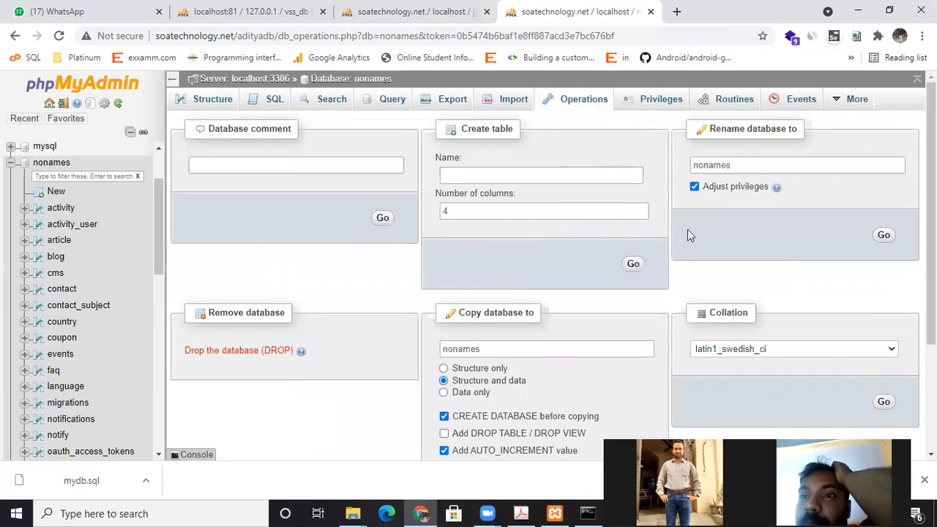
{"action": "left_click", "coordinate": [739, 363]}
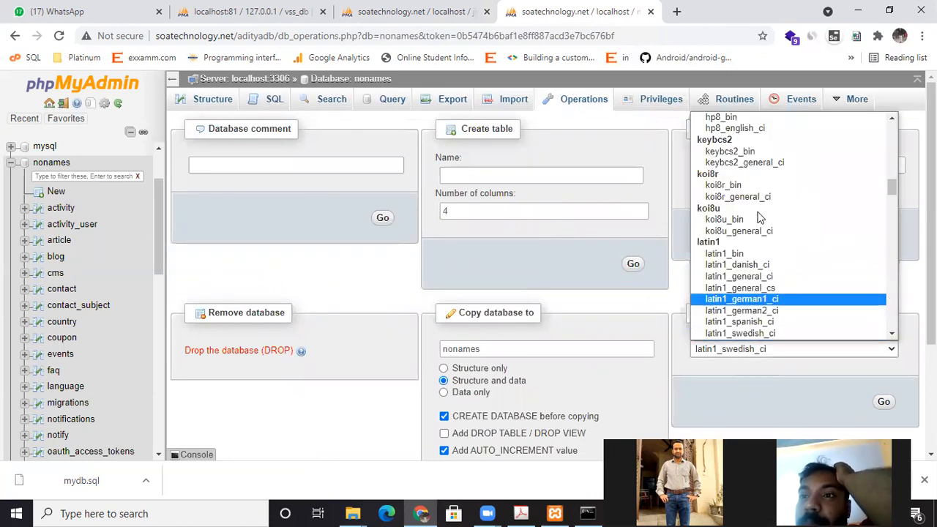
{"action": "scroll", "coordinate": [742, 274], "scroll_direction": "down", "scroll_amount": 6}
{"action": "left_click", "coordinate": [673, 342]}
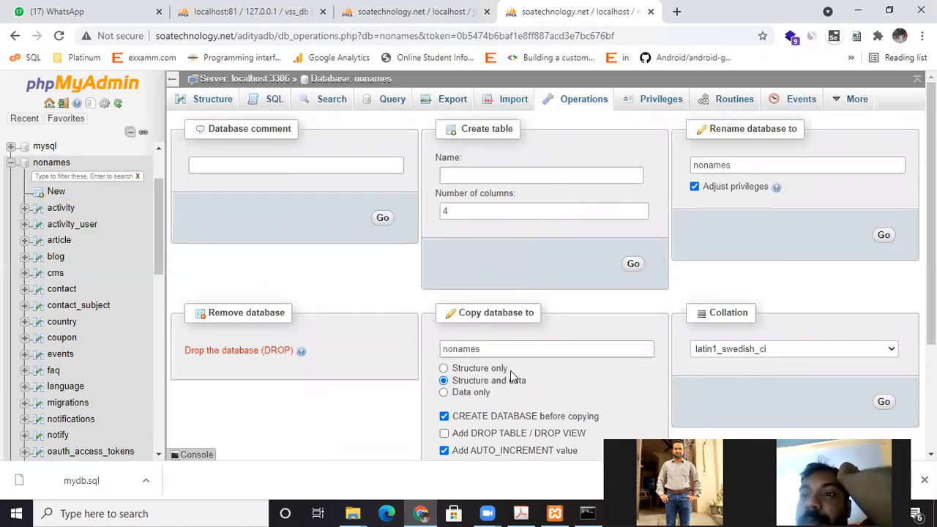
{"action": "scroll", "coordinate": [721, 366], "scroll_direction": "down", "scroll_amount": 3}
{"action": "scroll", "coordinate": [579, 330], "scroll_direction": "up", "scroll_amount": 3}
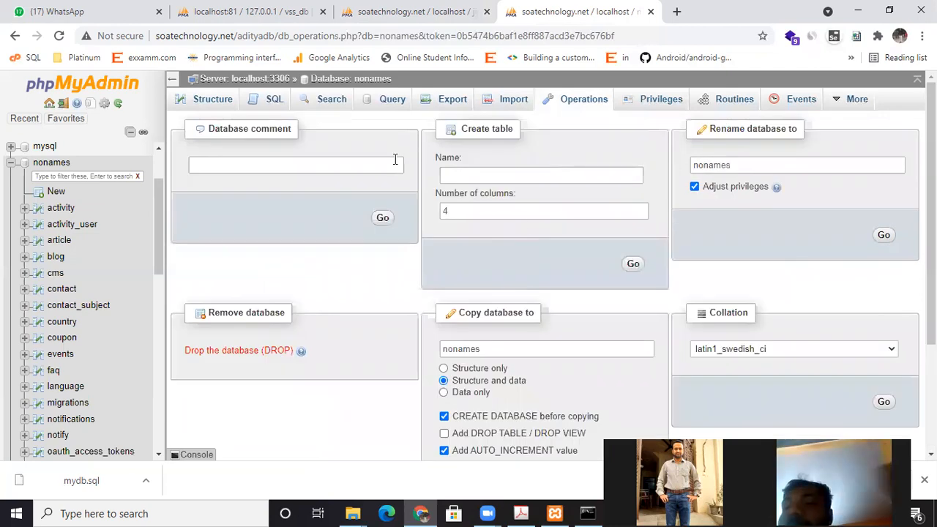
Return to the table list of the nonames database and examine the collations of its tables.
{"action": "left_click", "coordinate": [51, 162]}
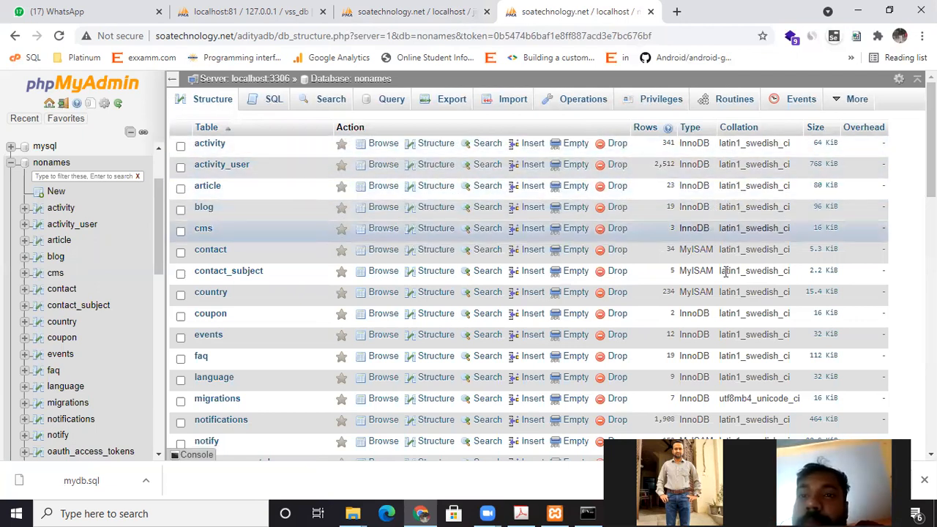
{"action": "scroll", "coordinate": [743, 362], "scroll_direction": "down", "scroll_amount": 2}
{"action": "scroll", "coordinate": [745, 359], "scroll_direction": "down", "scroll_amount": 9}
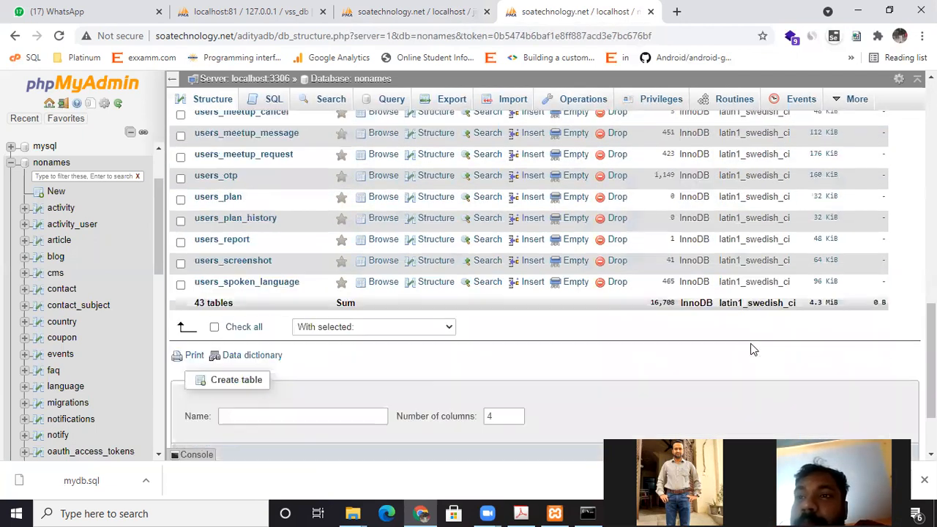
{"action": "scroll", "coordinate": [752, 348], "scroll_direction": "up", "scroll_amount": 1}
{"action": "scroll", "coordinate": [751, 342], "scroll_direction": "up", "scroll_amount": 3}
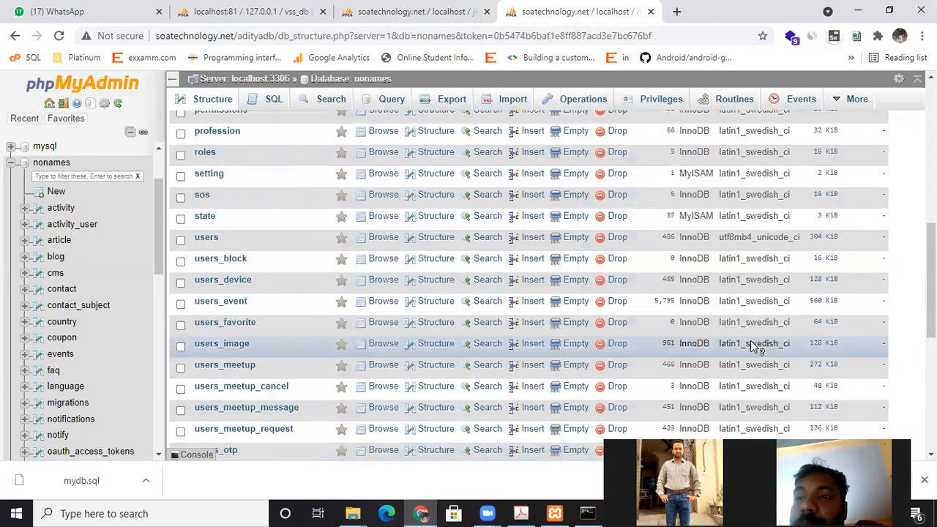
{"action": "left_click", "coordinate": [725, 236]}
{"action": "left_click", "coordinate": [725, 236]}
{"action": "scroll", "coordinate": [439, 219], "scroll_direction": "up", "scroll_amount": 4}
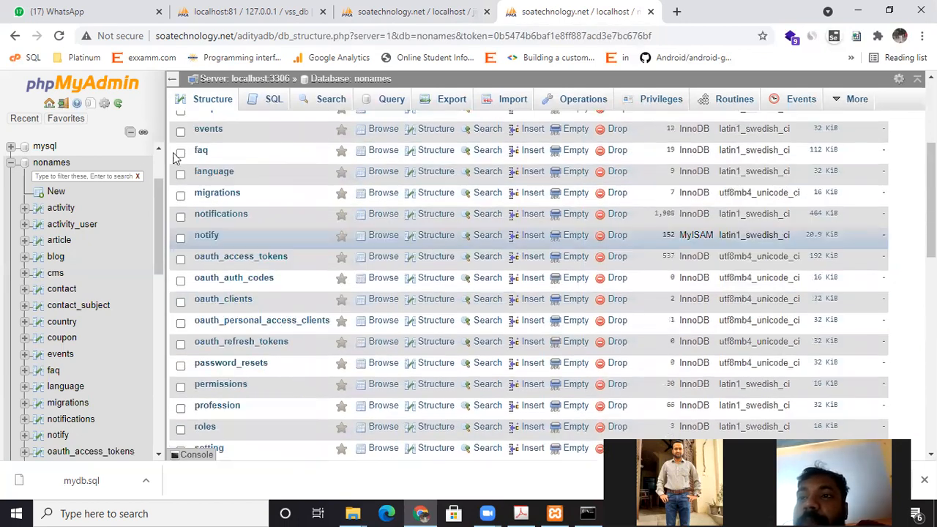
{"action": "left_click", "coordinate": [41, 165]}
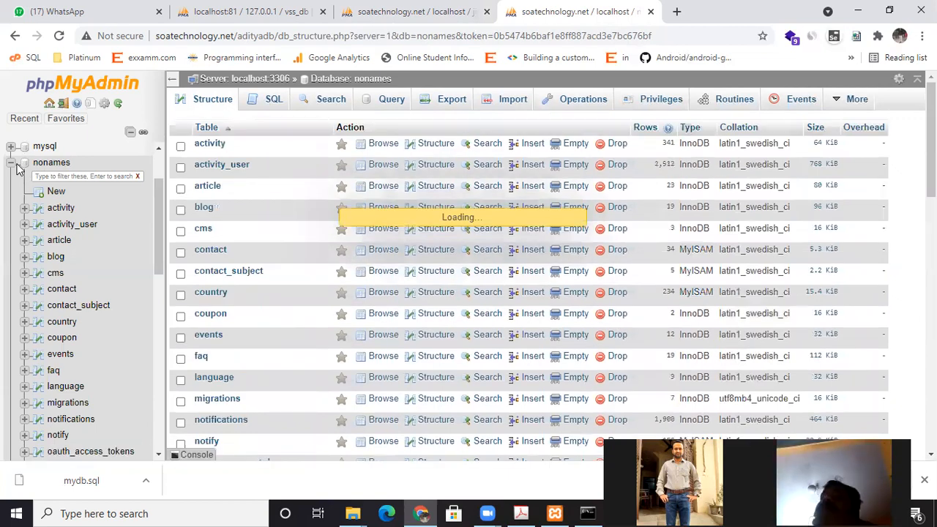
Collapse the nonames database in the navigation tree and close its browser tab to return to the jiratask export page.
{"action": "left_click", "coordinate": [12, 165]}
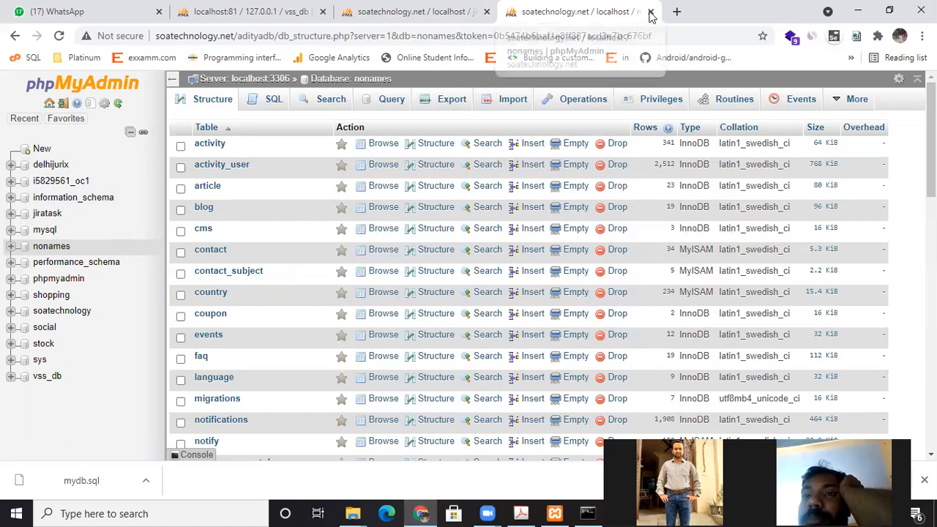
{"action": "left_click", "coordinate": [651, 12]}
Review the format-specific and object creation options of the jiratask export, and dismiss the browser's downloads bar.
{"action": "scroll", "coordinate": [437, 283], "scroll_direction": "down", "scroll_amount": 1}
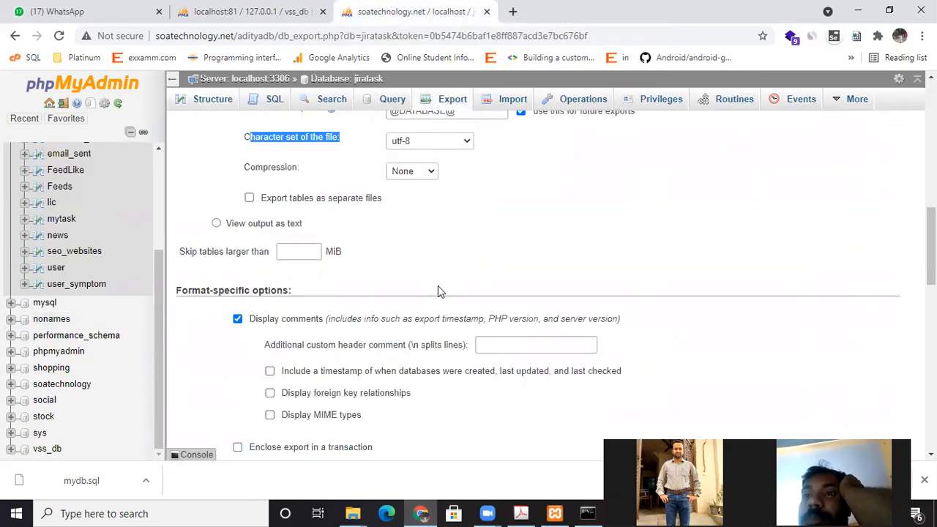
{"action": "scroll", "coordinate": [438, 292], "scroll_direction": "down", "scroll_amount": 1}
{"action": "scroll", "coordinate": [437, 291], "scroll_direction": "down", "scroll_amount": 1}
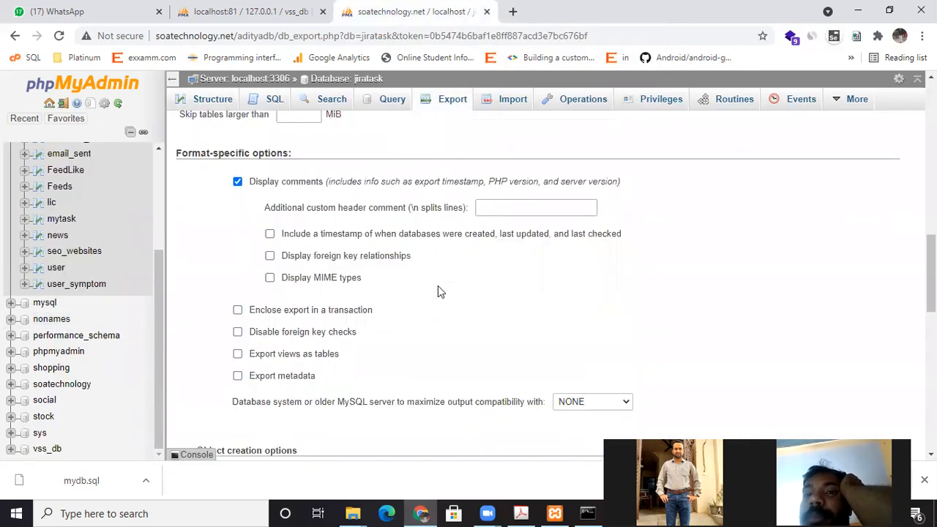
{"action": "scroll", "coordinate": [438, 291], "scroll_direction": "down", "scroll_amount": 2}
{"action": "scroll", "coordinate": [438, 291], "scroll_direction": "down", "scroll_amount": 1}
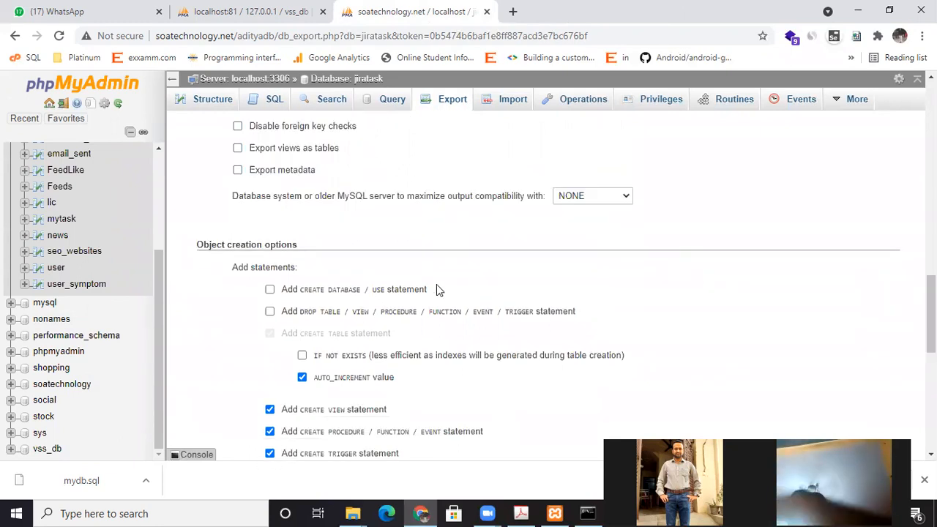
{"action": "scroll", "coordinate": [436, 289], "scroll_direction": "down", "scroll_amount": 2}
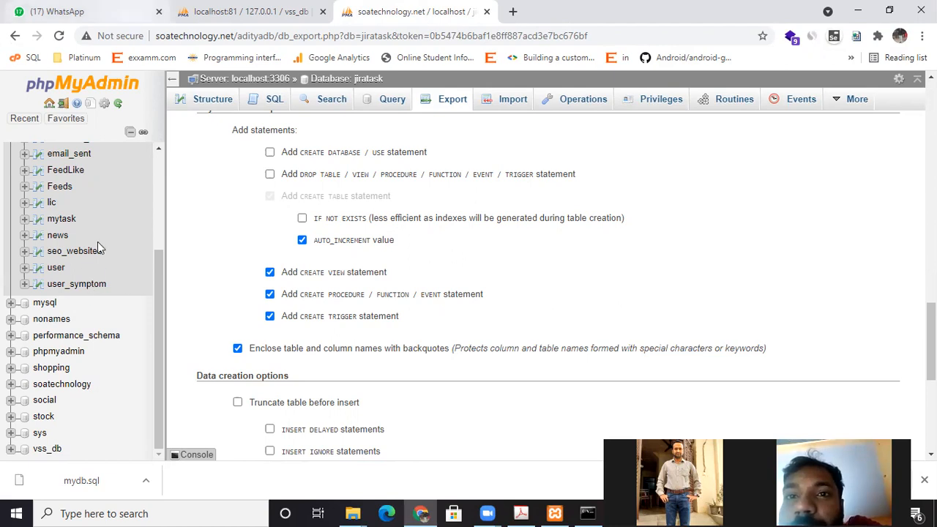
{"action": "scroll", "coordinate": [98, 243], "scroll_direction": "up", "scroll_amount": 2}
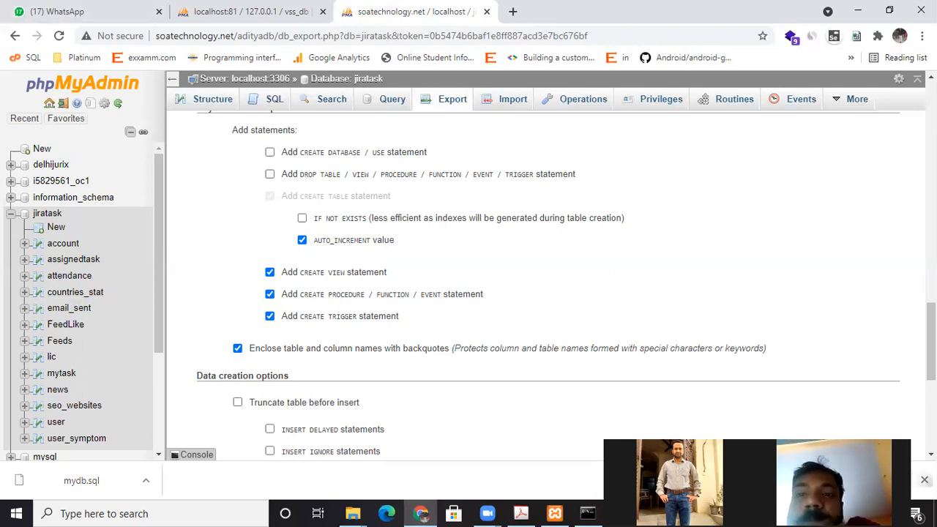
{"action": "left_click", "coordinate": [924, 479]}
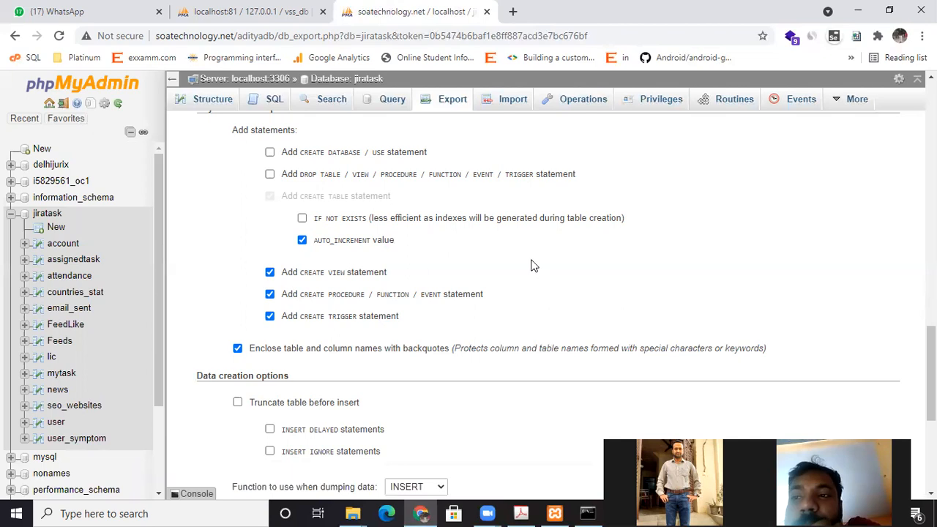
Switch the insert syntax to including column names in every INSERT statement, and set it back to both of the above.
{"action": "scroll", "coordinate": [367, 269], "scroll_direction": "down", "scroll_amount": 3}
{"action": "scroll", "coordinate": [368, 269], "scroll_direction": "down", "scroll_amount": 2}
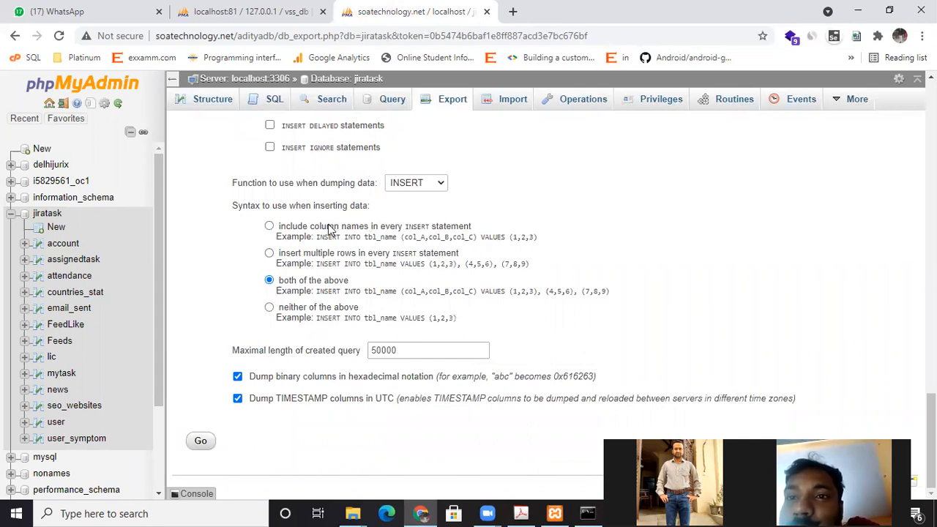
{"action": "left_click_drag", "start_coordinate": [281, 231], "coordinate": [461, 231]}
{"action": "left_click", "coordinate": [459, 231]}
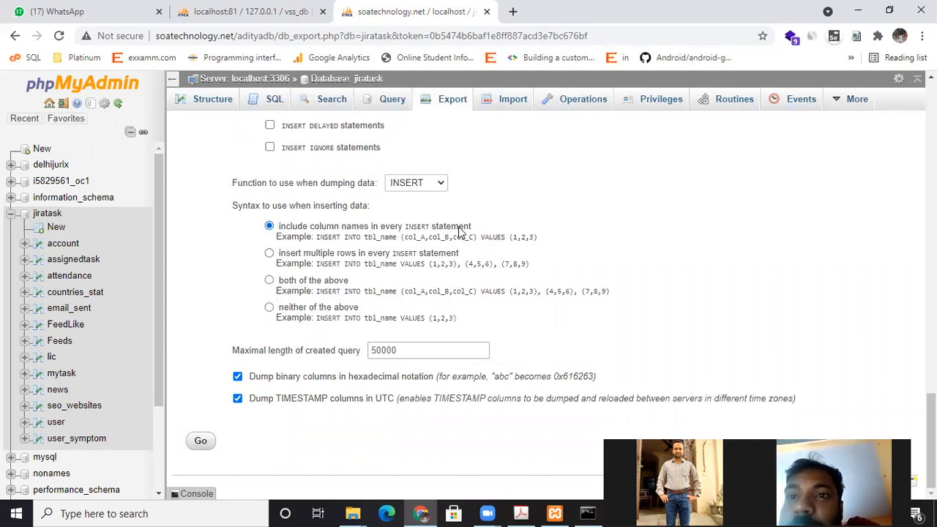
{"action": "left_click", "coordinate": [269, 281]}
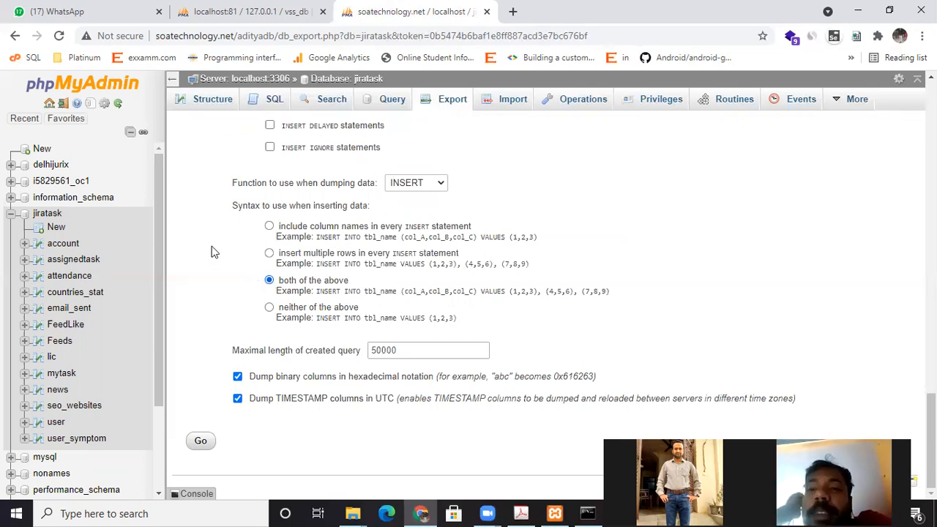
Collapse and re-expand the jiratask database's table list, and go back over the object creation and format-specific export options.
{"action": "left_click", "coordinate": [9, 213]}
{"action": "scroll", "coordinate": [71, 284], "scroll_direction": "up", "scroll_amount": 5}
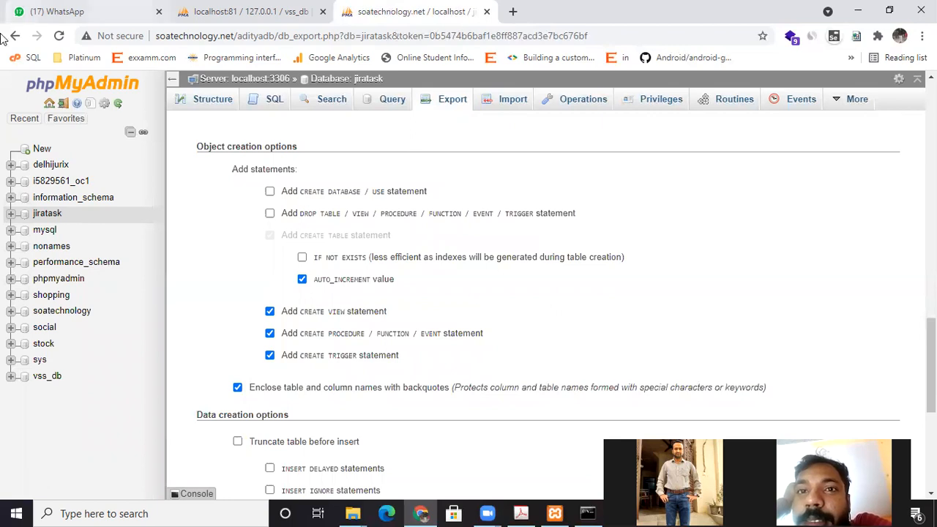
{"action": "left_click", "coordinate": [9, 215]}
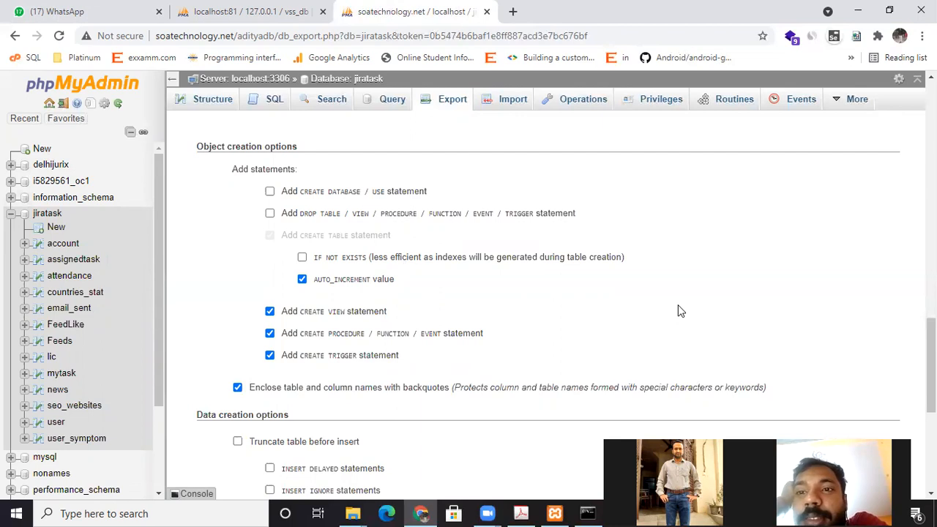
{"action": "scroll", "coordinate": [554, 336], "scroll_direction": "down", "scroll_amount": 1}
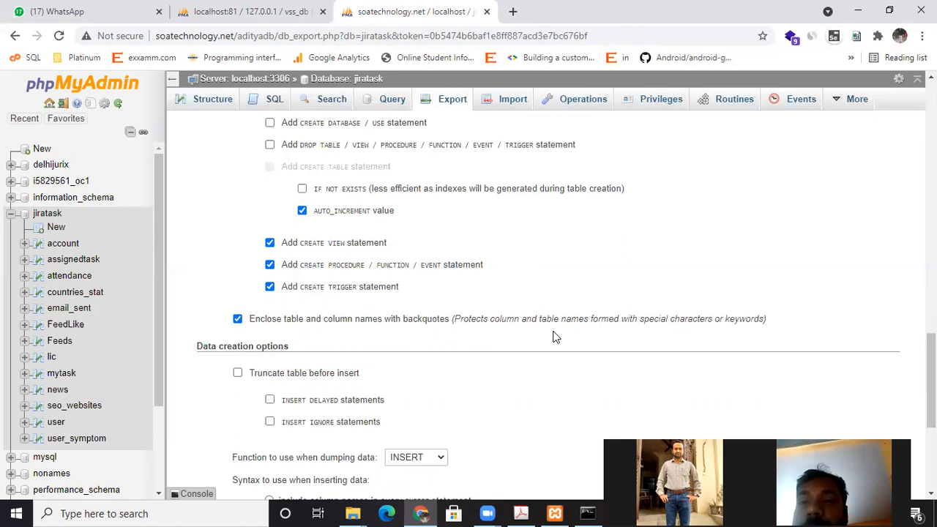
{"action": "scroll", "coordinate": [601, 305], "scroll_direction": "up", "scroll_amount": 2}
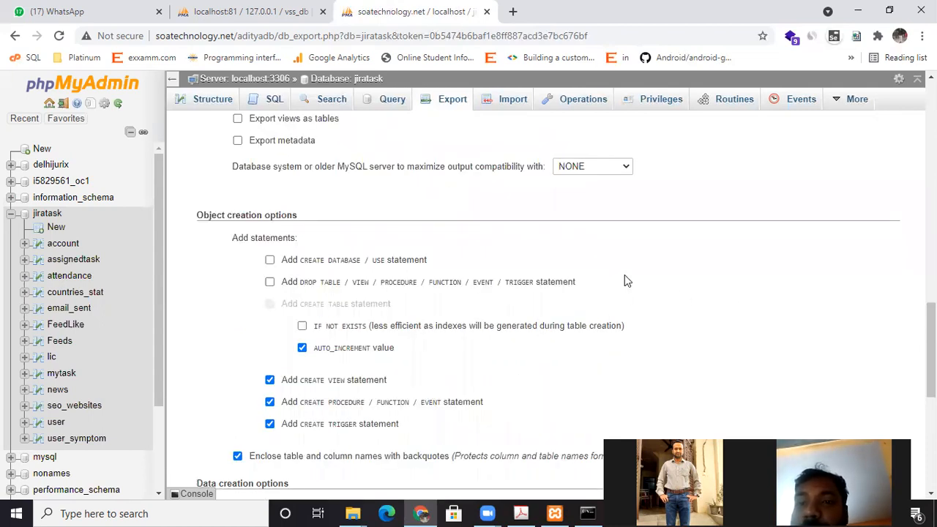
{"action": "scroll", "coordinate": [626, 282], "scroll_direction": "up", "scroll_amount": 2}
{"action": "scroll", "coordinate": [626, 280], "scroll_direction": "up", "scroll_amount": 2}
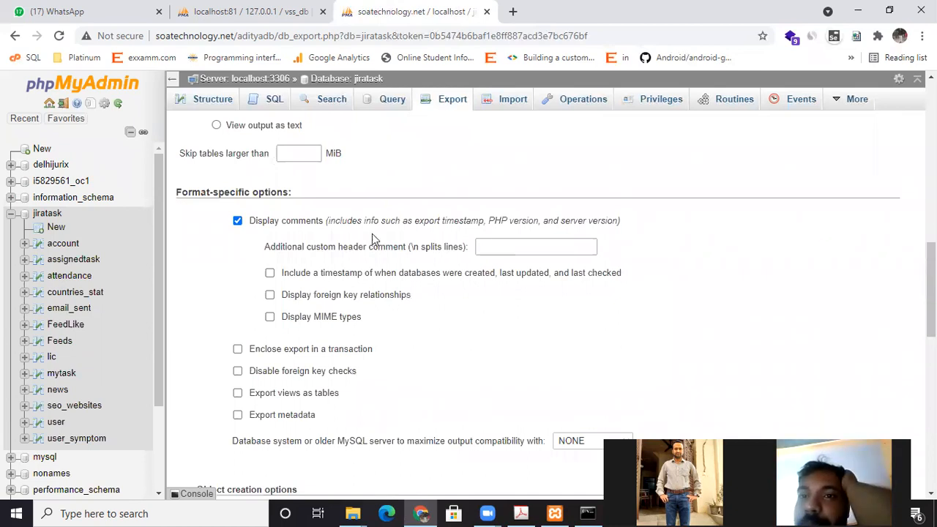
{"action": "scroll", "coordinate": [362, 263], "scroll_direction": "up", "scroll_amount": 1}
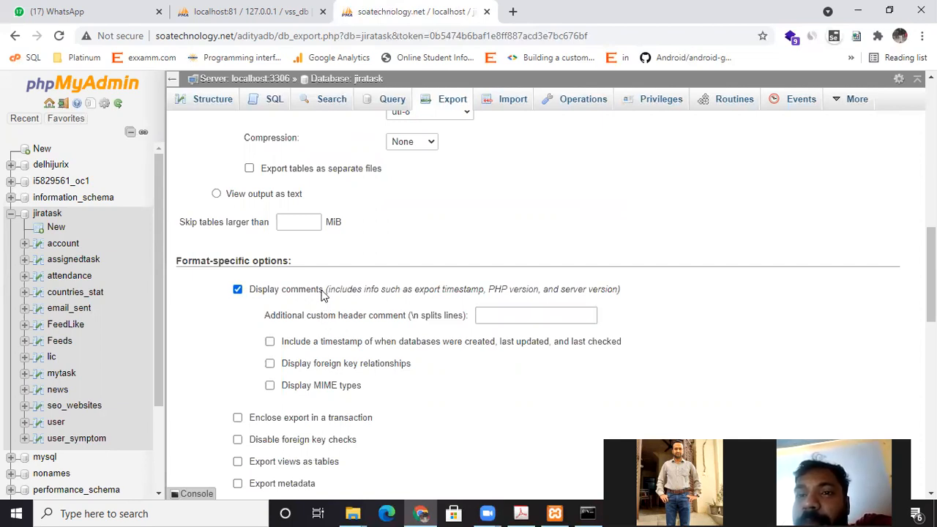
Turn the option to disable foreign key checks on and off again, and look through the data creation options.
{"action": "left_click", "coordinate": [238, 440]}
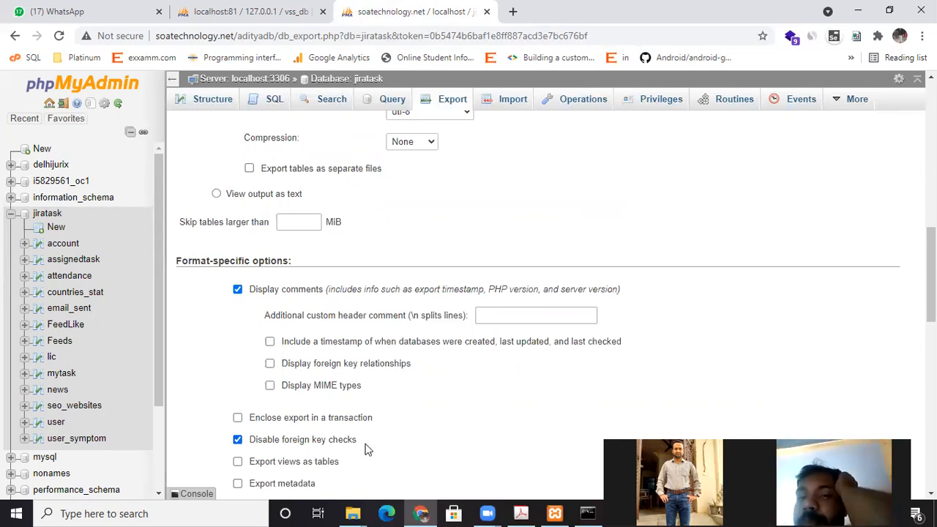
{"action": "left_click", "coordinate": [238, 441]}
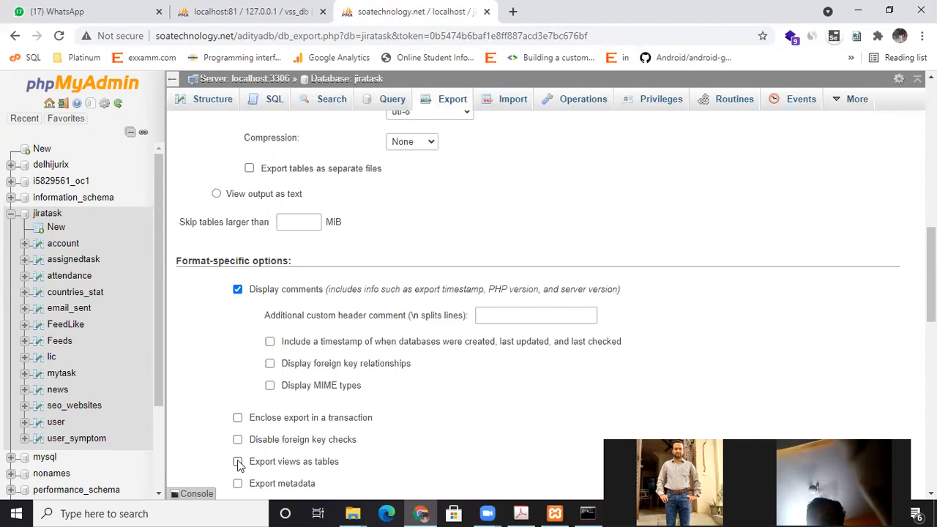
{"action": "scroll", "coordinate": [490, 319], "scroll_direction": "down", "scroll_amount": 7}
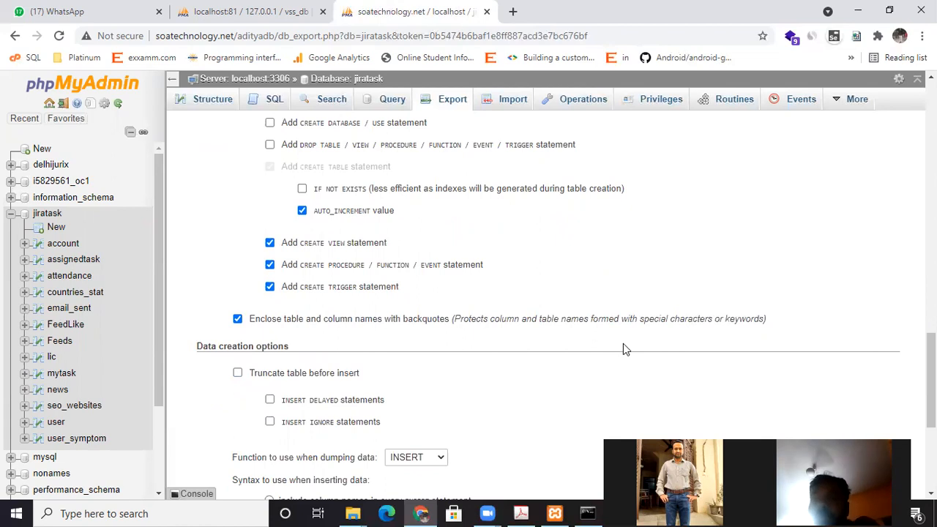
{"action": "scroll", "coordinate": [621, 348], "scroll_direction": "down", "scroll_amount": 4}
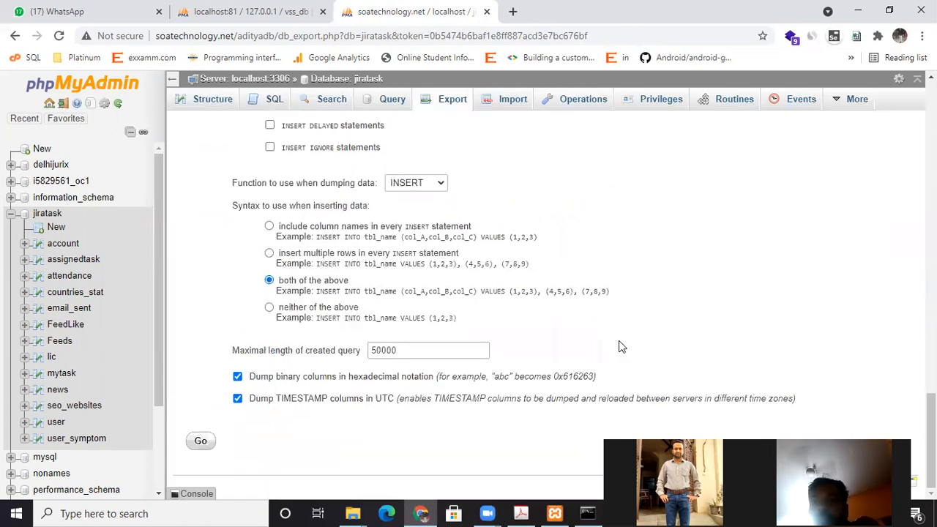
{"action": "scroll", "coordinate": [621, 348], "scroll_direction": "up", "scroll_amount": 2}
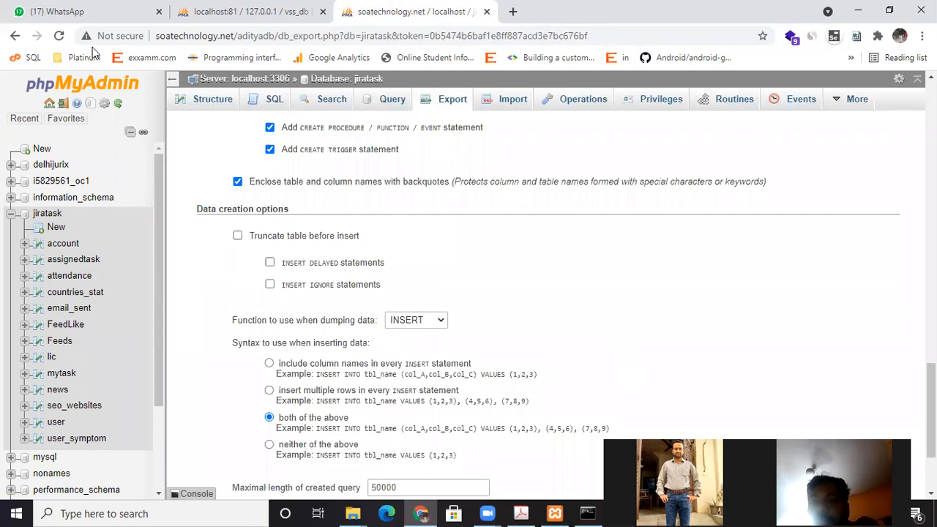
Reload the jiratask export page, ignore all reported server errors, and return to the format-specific options of the custom export.
{"action": "left_click", "coordinate": [633, 319]}
{"action": "key", "text": "F5"}
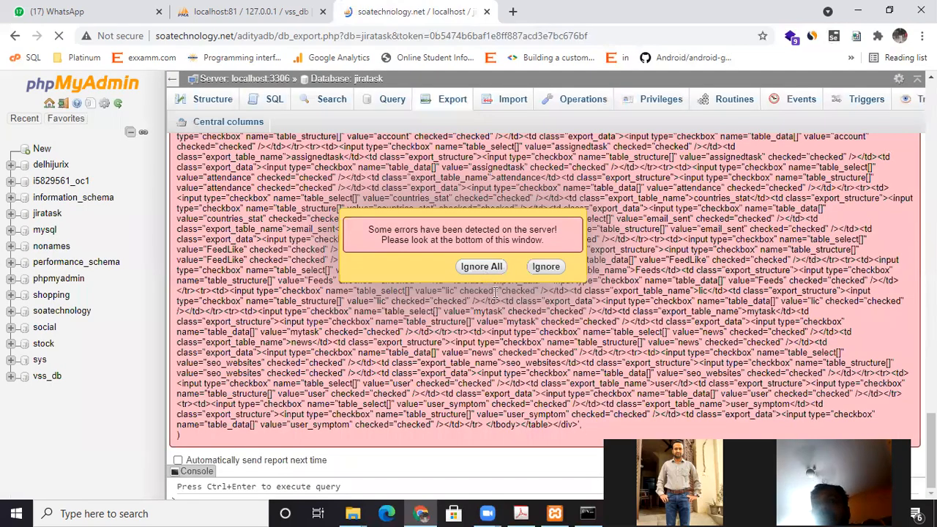
{"action": "left_click", "coordinate": [489, 265]}
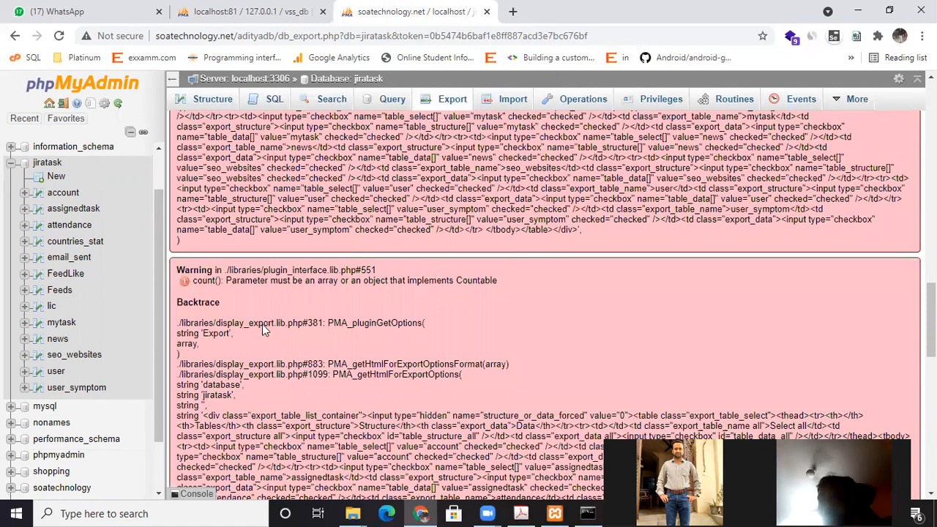
{"action": "scroll", "coordinate": [313, 364], "scroll_direction": "down", "scroll_amount": 2}
{"action": "scroll", "coordinate": [301, 320], "scroll_direction": "down", "scroll_amount": 1}
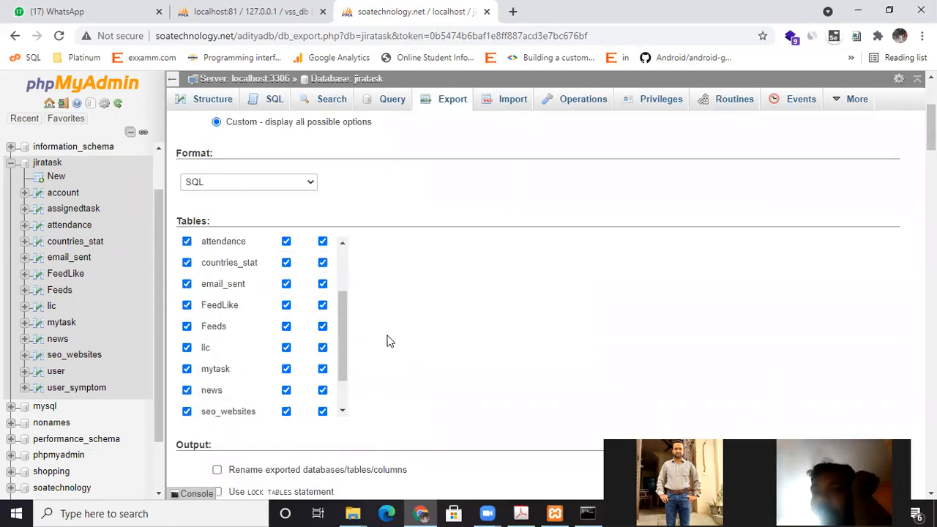
{"action": "scroll", "coordinate": [387, 339], "scroll_direction": "down", "scroll_amount": 5}
{"action": "scroll", "coordinate": [516, 343], "scroll_direction": "down", "scroll_amount": 5}
{"action": "scroll", "coordinate": [527, 339], "scroll_direction": "up", "scroll_amount": 4}
{"action": "scroll", "coordinate": [527, 338], "scroll_direction": "down", "scroll_amount": 2}
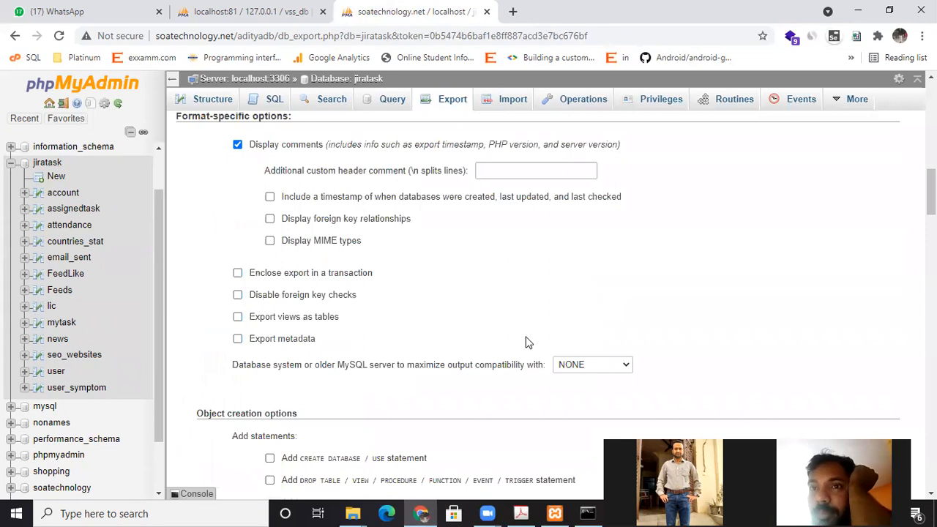
{"action": "scroll", "coordinate": [527, 340], "scroll_direction": "up", "scroll_amount": 2}
{"action": "scroll", "coordinate": [524, 341], "scroll_direction": "down", "scroll_amount": 2}
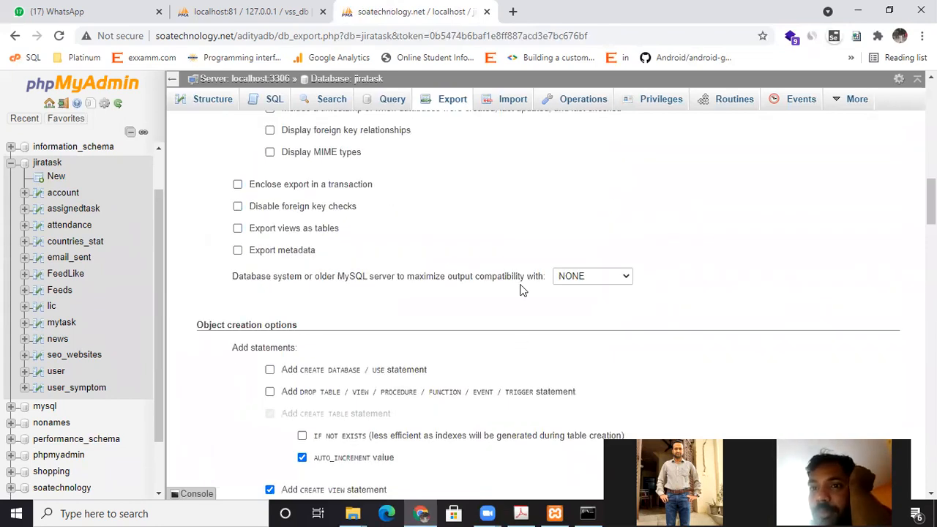
Set the output compatibility to ORACLE, highlight the setting, and return it to NONE.
{"action": "left_click", "coordinate": [605, 281]}
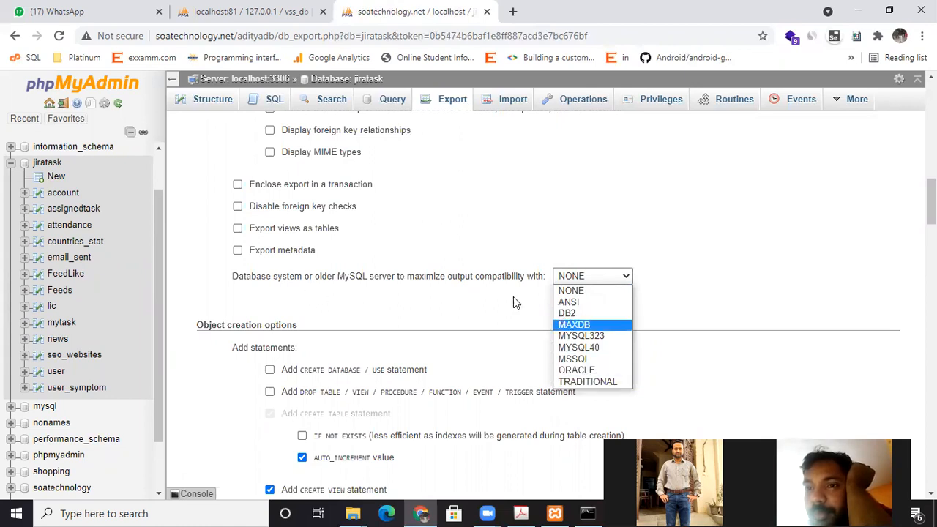
{"action": "left_click", "coordinate": [587, 371]}
{"action": "left_click_drag", "start_coordinate": [661, 266], "coordinate": [627, 251]}
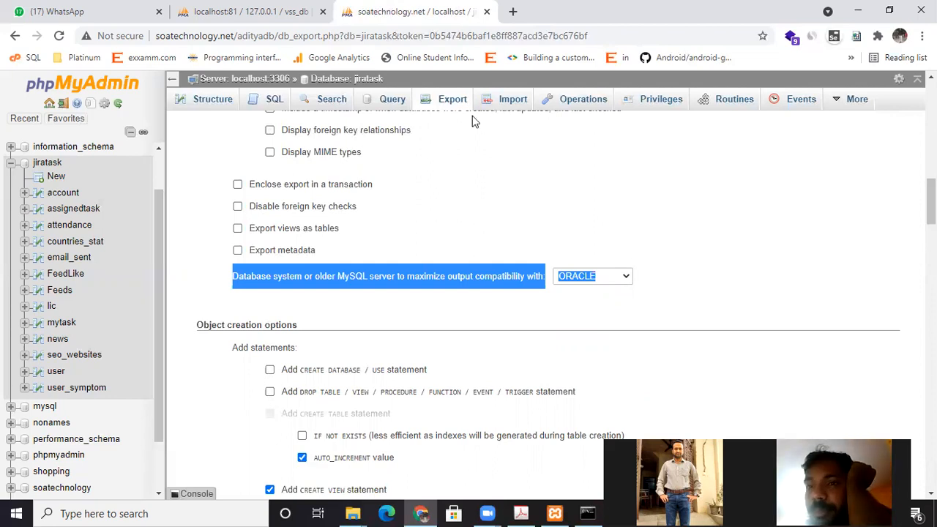
{"action": "left_click", "coordinate": [699, 306]}
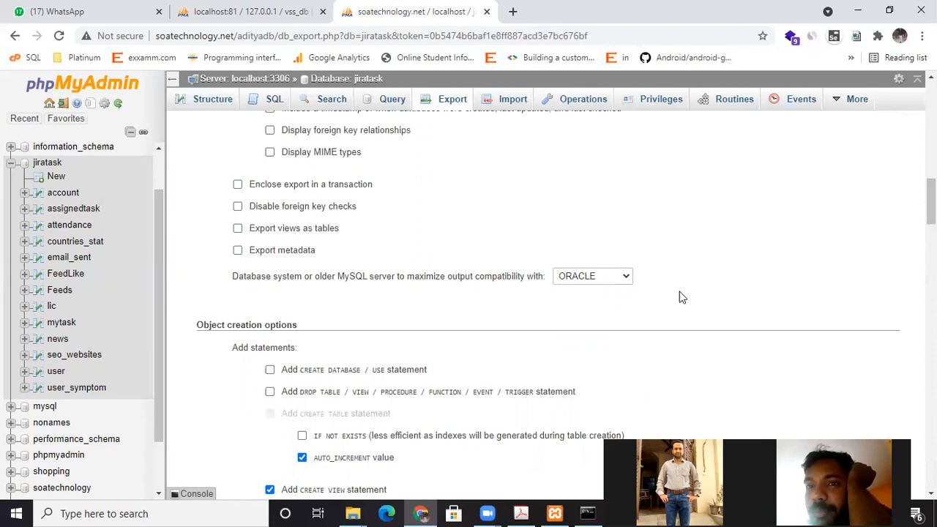
{"action": "left_click", "coordinate": [584, 284]}
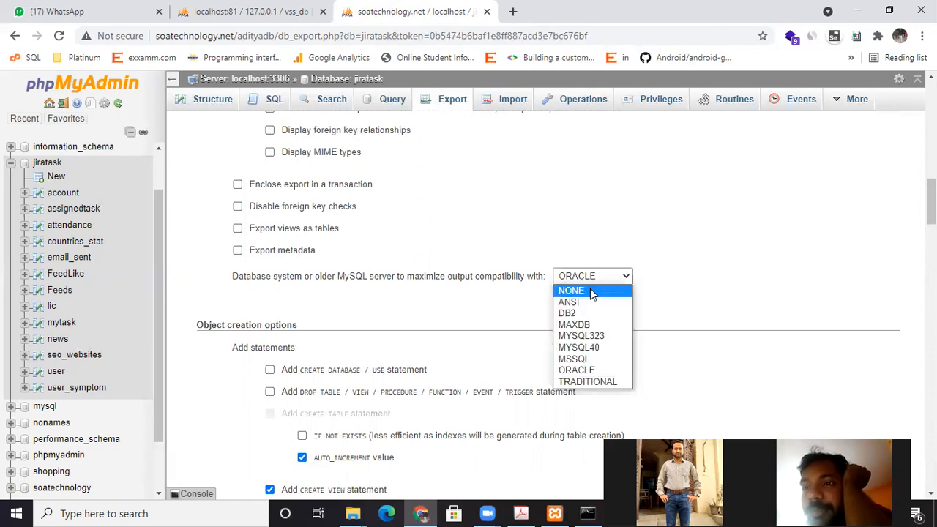
{"action": "left_click", "coordinate": [590, 291]}
{"action": "left_click", "coordinate": [601, 276]}
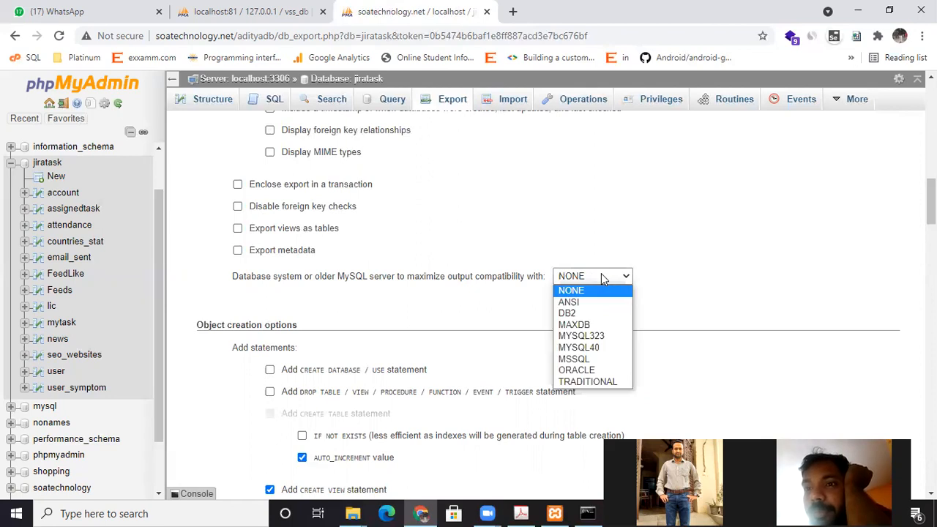
{"action": "left_click", "coordinate": [601, 274]}
Include the CREATE DATABASE / USE statement and the DROP TABLE / VIEW / PROCEDURE / FUNCTION / EVENT / TRIGGER statement in the export.
{"action": "scroll", "coordinate": [468, 315], "scroll_direction": "down", "scroll_amount": 1}
{"action": "scroll", "coordinate": [466, 313], "scroll_direction": "down", "scroll_amount": 1}
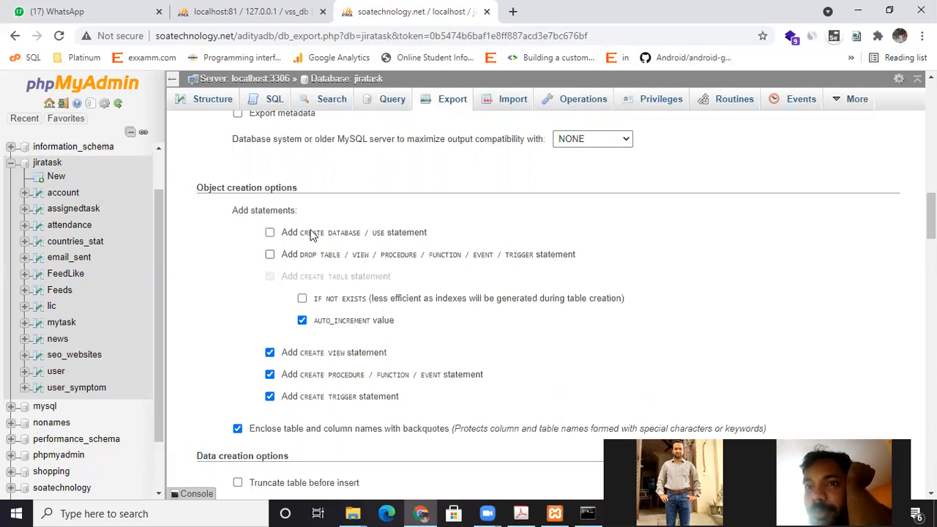
{"action": "left_click", "coordinate": [270, 232]}
{"action": "left_click", "coordinate": [270, 254]}
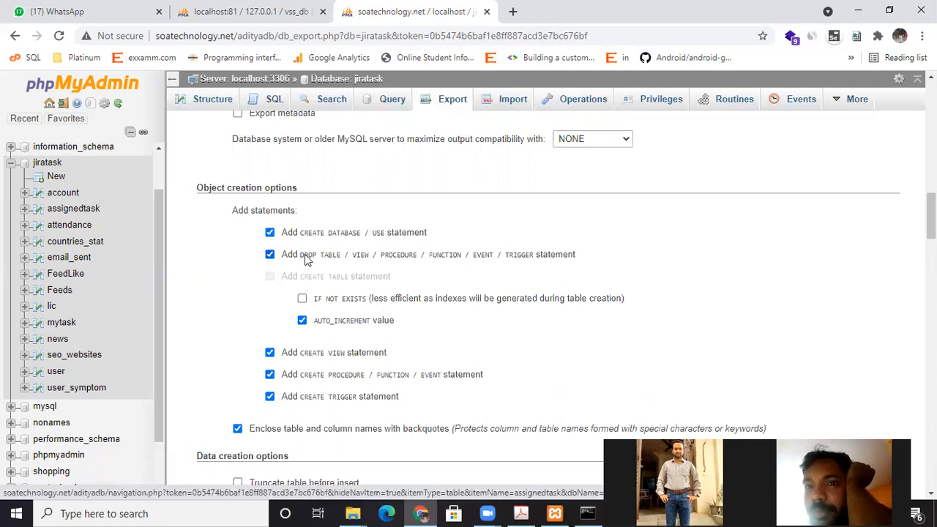
{"action": "scroll", "coordinate": [461, 318], "scroll_direction": "down", "scroll_amount": 3}
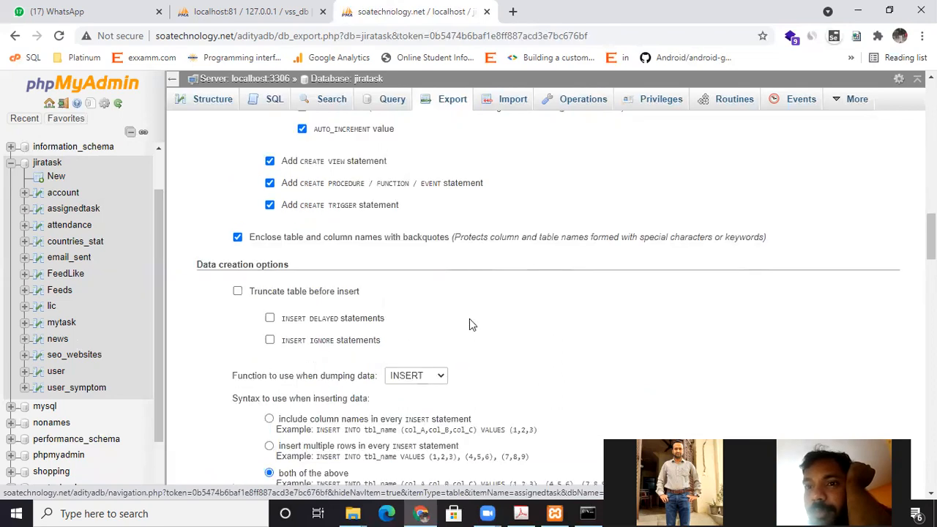
{"action": "scroll", "coordinate": [493, 289], "scroll_direction": "up", "scroll_amount": 3}
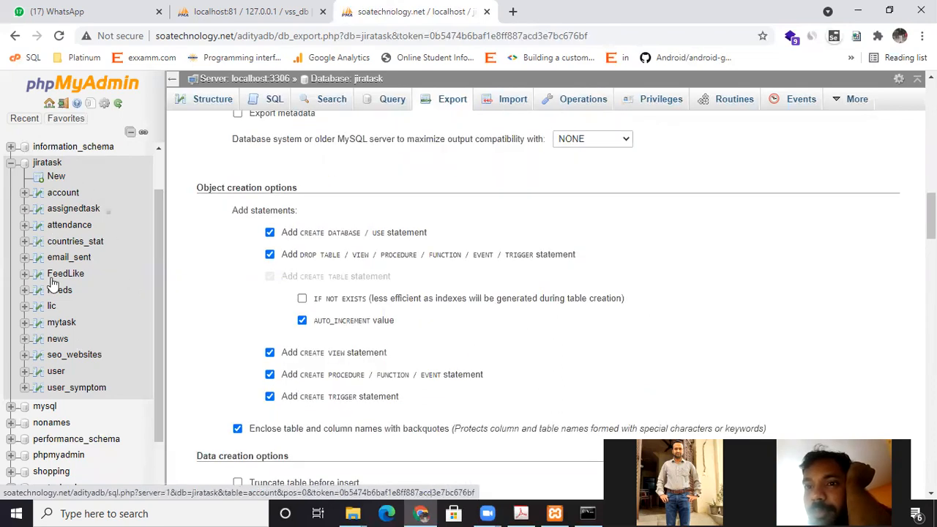
Exclude the CREATE DATABASE / USE statement and the DROP TABLE / VIEW / PROCEDURE / FUNCTION / EVENT / TRIGGER statement from the export.
{"action": "scroll", "coordinate": [324, 310], "scroll_direction": "up", "scroll_amount": 15}
{"action": "scroll", "coordinate": [303, 345], "scroll_direction": "down", "scroll_amount": 5}
{"action": "scroll", "coordinate": [636, 343], "scroll_direction": "down", "scroll_amount": 10}
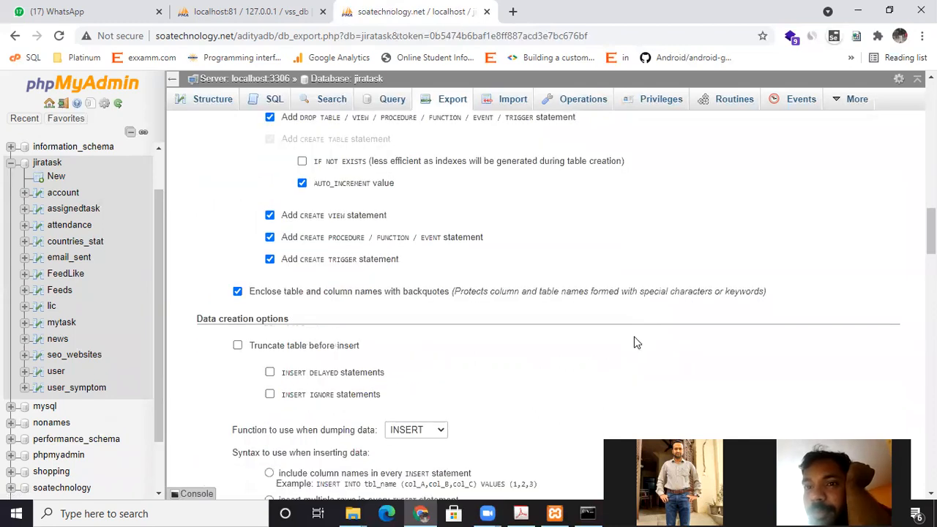
{"action": "scroll", "coordinate": [635, 343], "scroll_direction": "up", "scroll_amount": 1}
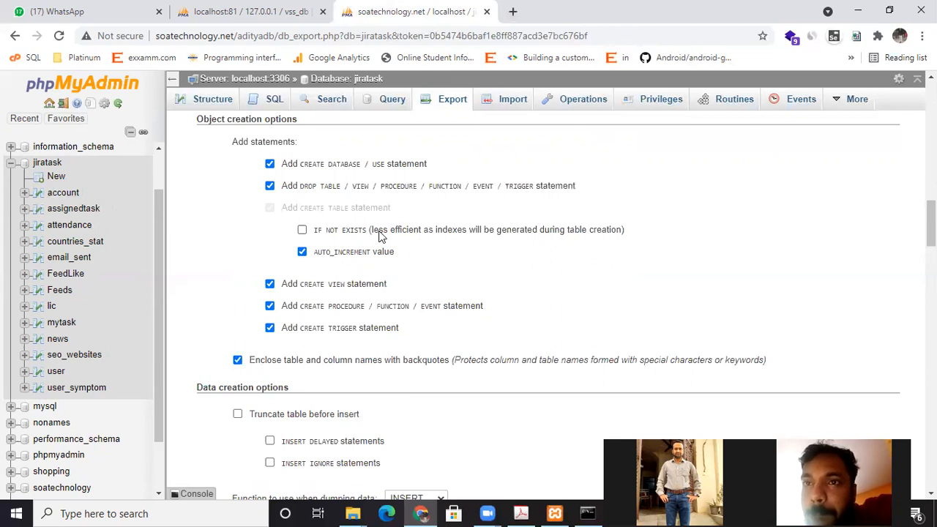
{"action": "left_click", "coordinate": [269, 163]}
{"action": "left_click", "coordinate": [269, 185]}
{"action": "left_click", "coordinate": [270, 164]}
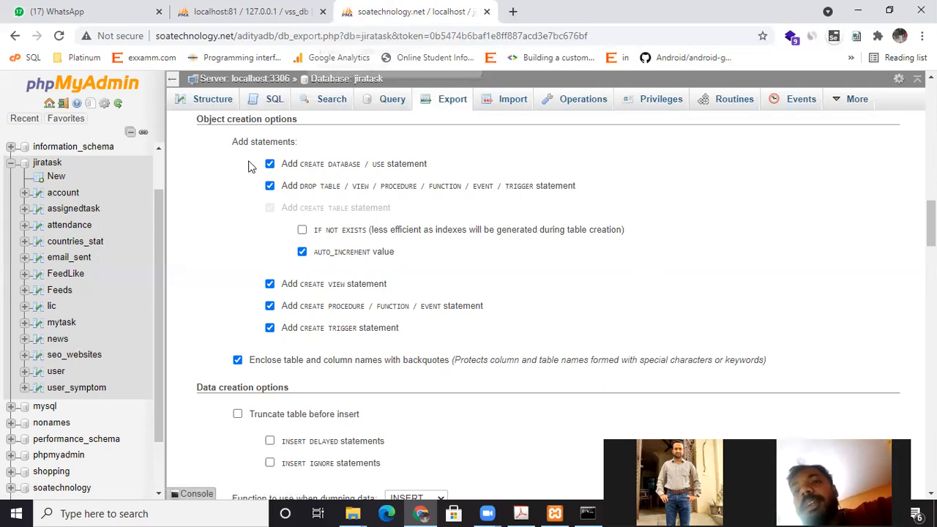
{"action": "left_click", "coordinate": [269, 164]}
{"action": "left_click", "coordinate": [269, 187]}
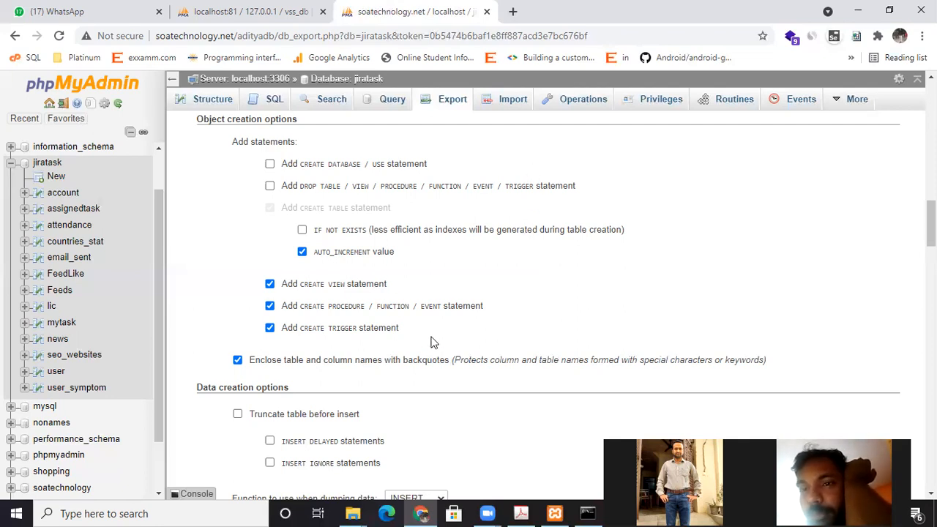
Highlight the view, procedure and trigger creation options, and turn enclosing table and column names with backquotes off and on again.
{"action": "left_click_drag", "start_coordinate": [368, 324], "coordinate": [241, 273]}
{"action": "left_click", "coordinate": [231, 268]}
{"action": "left_click_drag", "start_coordinate": [236, 284], "coordinate": [489, 357]}
{"action": "left_click", "coordinate": [489, 357]}
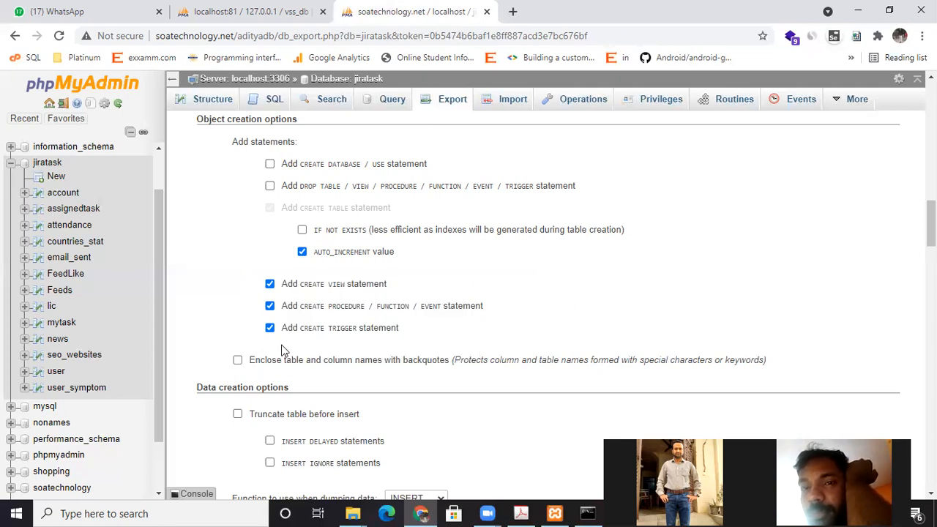
{"action": "left_click", "coordinate": [238, 360]}
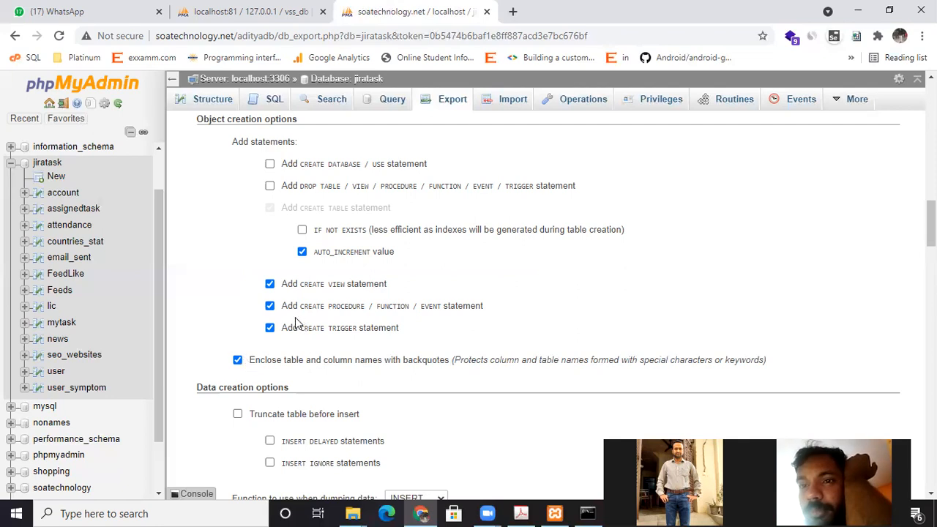
Turn the CREATE VIEW, CREATE PROCEDURE / FUNCTION / EVENT and CREATE TRIGGER statements off and on again.
{"action": "left_click", "coordinate": [270, 284]}
{"action": "left_click", "coordinate": [270, 306]}
{"action": "left_click", "coordinate": [270, 328]}
{"action": "left_click", "coordinate": [270, 329]}
{"action": "left_click", "coordinate": [270, 307]}
{"action": "left_click", "coordinate": [270, 285]}
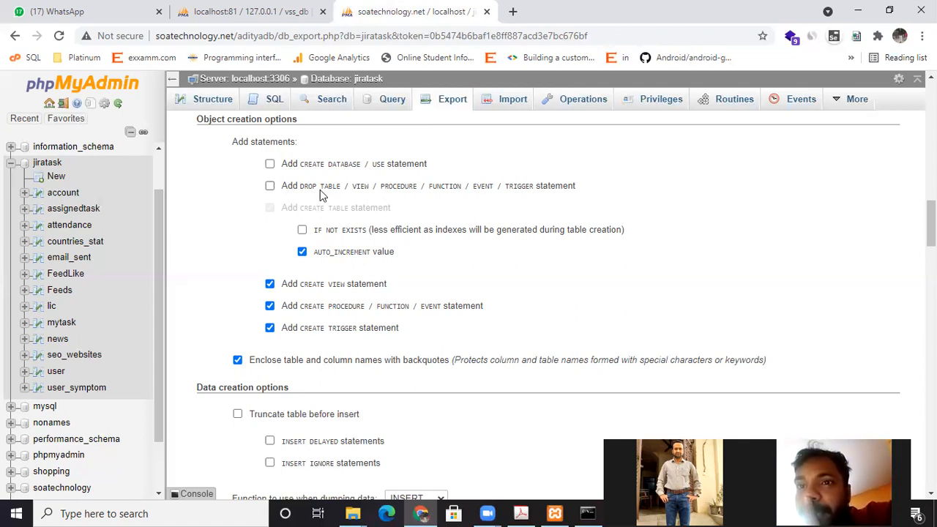
Look over the data creation options, and turn the DROP TABLE / VIEW / PROCEDURE / FUNCTION / EVENT / TRIGGER statement on and off again.
{"action": "scroll", "coordinate": [427, 261], "scroll_direction": "down", "scroll_amount": 2}
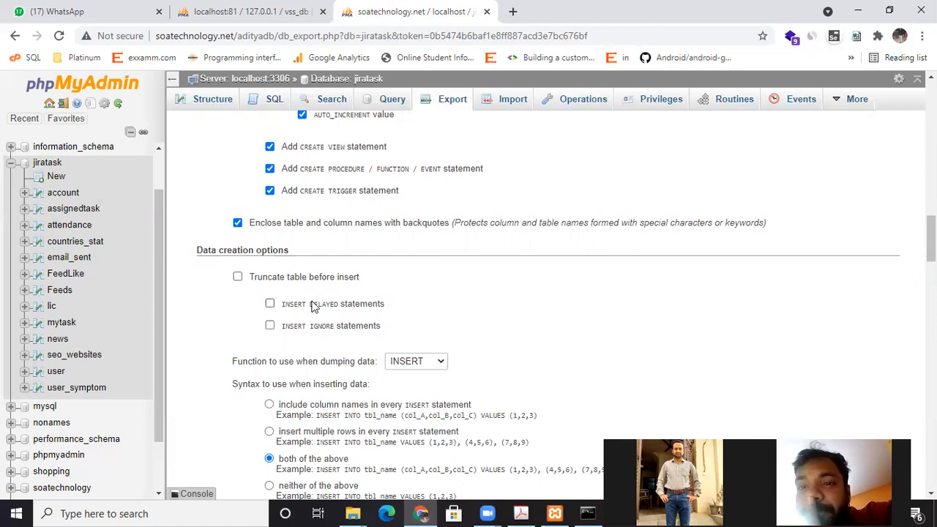
{"action": "scroll", "coordinate": [313, 306], "scroll_direction": "down", "scroll_amount": 1}
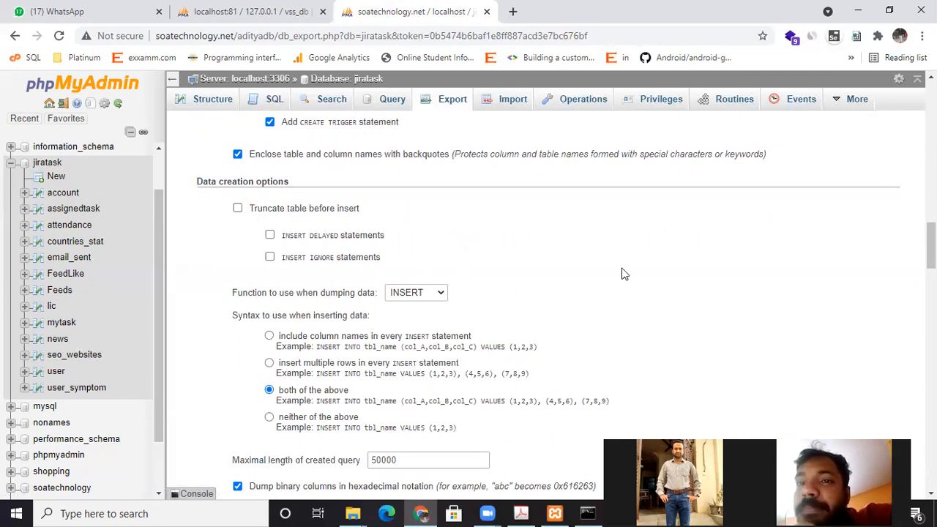
{"action": "scroll", "coordinate": [623, 266], "scroll_direction": "down", "scroll_amount": 1}
{"action": "scroll", "coordinate": [623, 267], "scroll_direction": "up", "scroll_amount": 4}
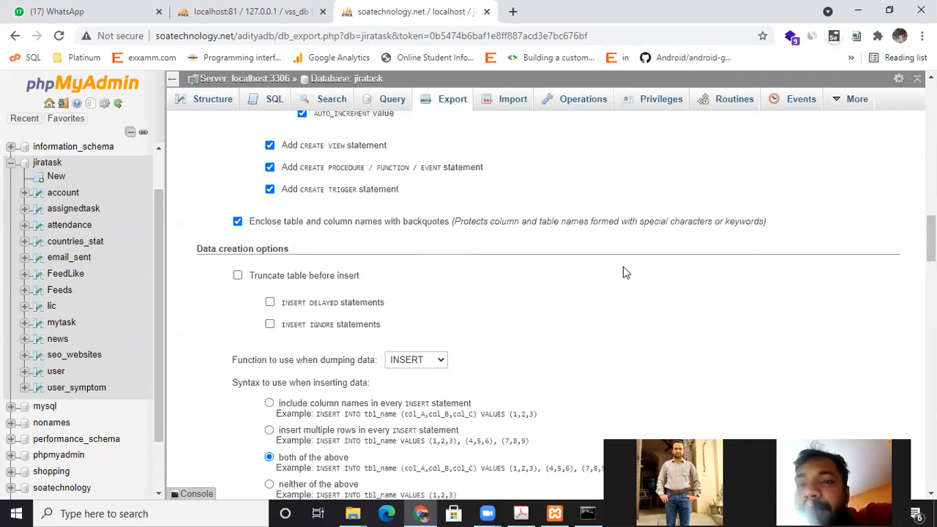
{"action": "scroll", "coordinate": [310, 366], "scroll_direction": "down", "scroll_amount": 2}
{"action": "scroll", "coordinate": [359, 295], "scroll_direction": "up", "scroll_amount": 2}
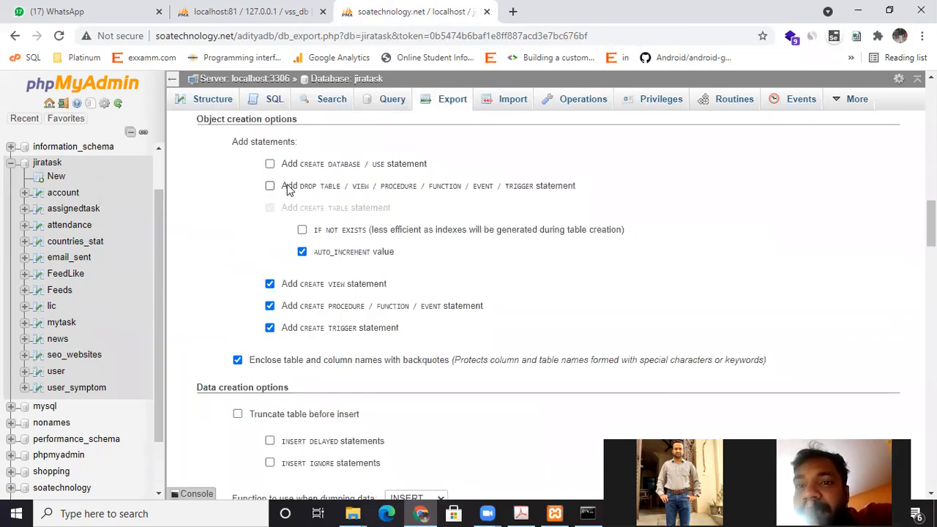
{"action": "left_click", "coordinate": [270, 186]}
{"action": "left_click", "coordinate": [270, 187]}
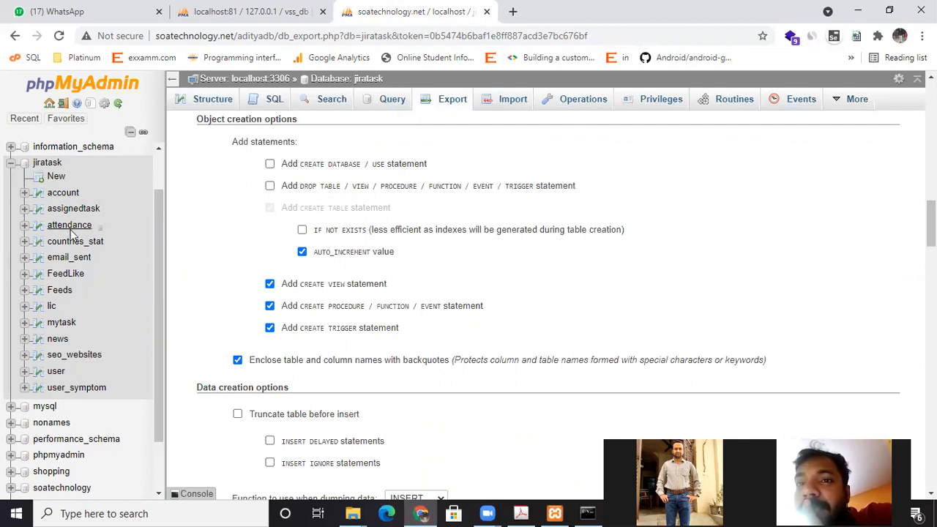
Highlight the jiratask tables in the database tree, and turn truncating tables before insert on and off again.
{"action": "left_click_drag", "start_coordinate": [120, 178], "coordinate": [105, 376]}
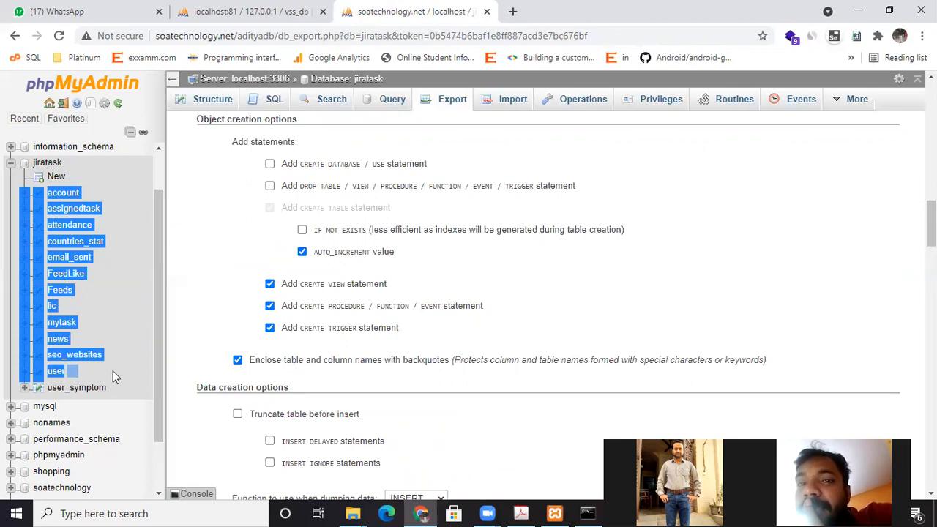
{"action": "left_click", "coordinate": [113, 370]}
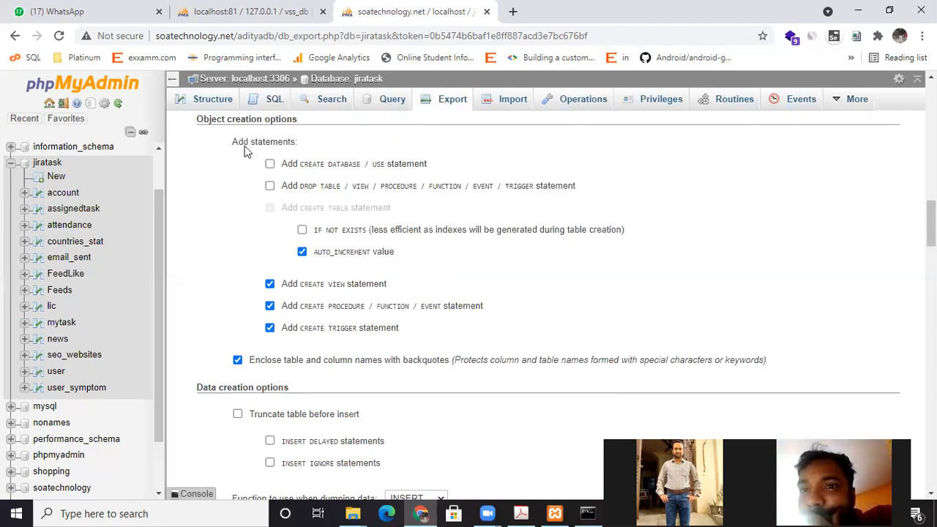
{"action": "left_click", "coordinate": [239, 415]}
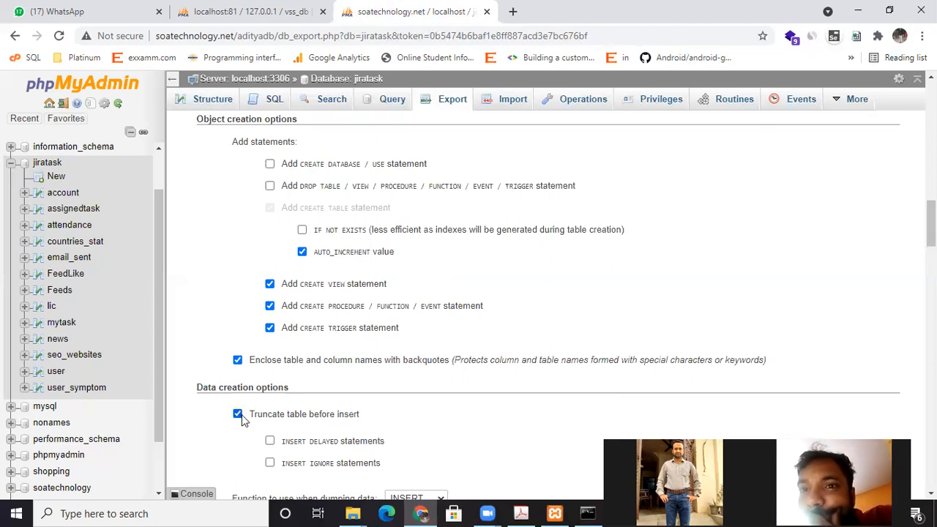
{"action": "left_click", "coordinate": [239, 415]}
Examine the syntax choices for inserting data, the maximal query length, and the binary and TIMESTAMP dump options.
{"action": "scroll", "coordinate": [253, 419], "scroll_direction": "down", "scroll_amount": 1}
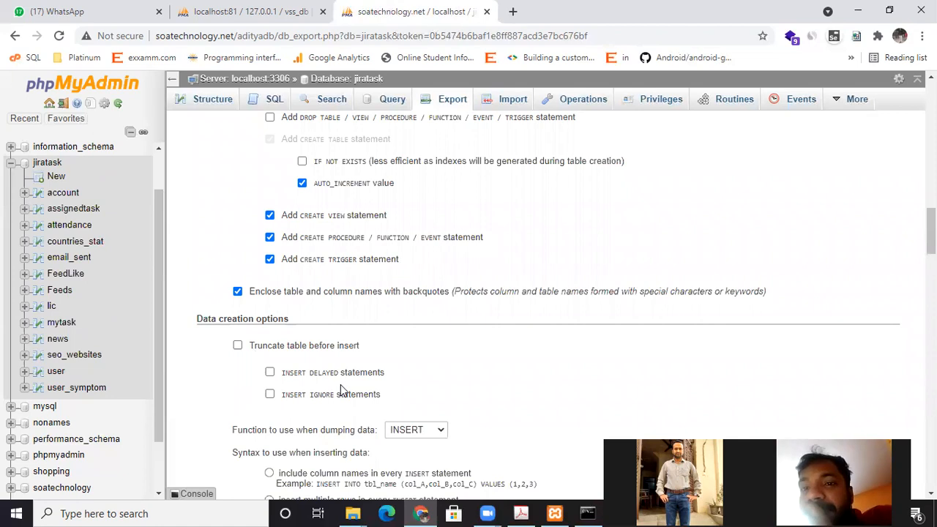
{"action": "scroll", "coordinate": [498, 431], "scroll_direction": "down", "scroll_amount": 2}
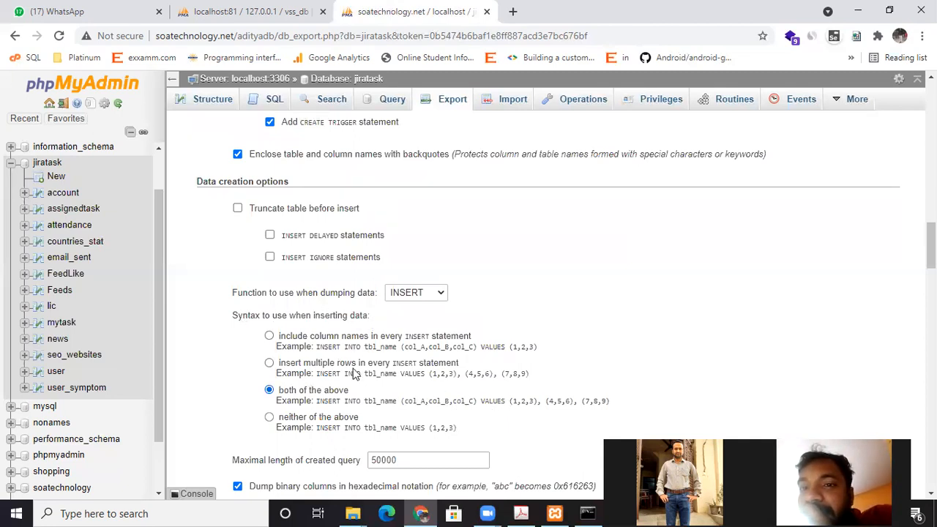
{"action": "triple_click", "coordinate": [227, 322]}
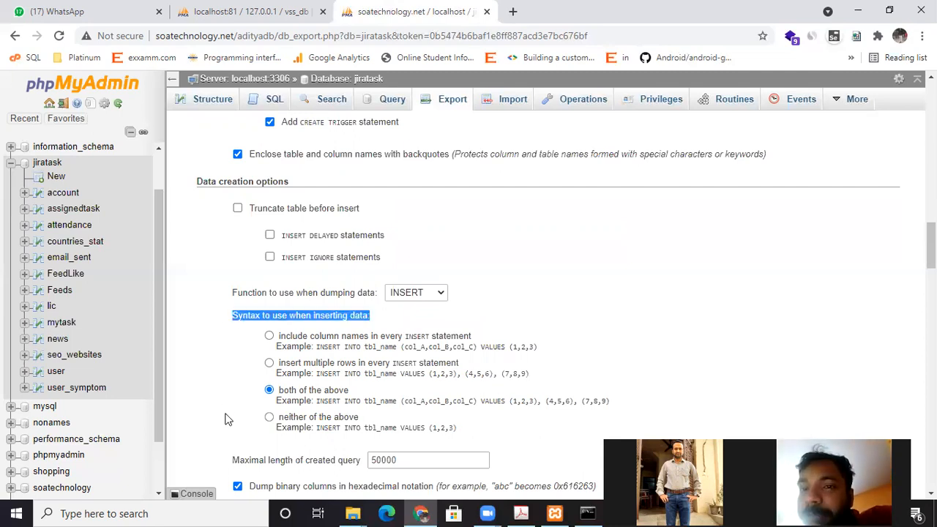
{"action": "left_click", "coordinate": [278, 345]}
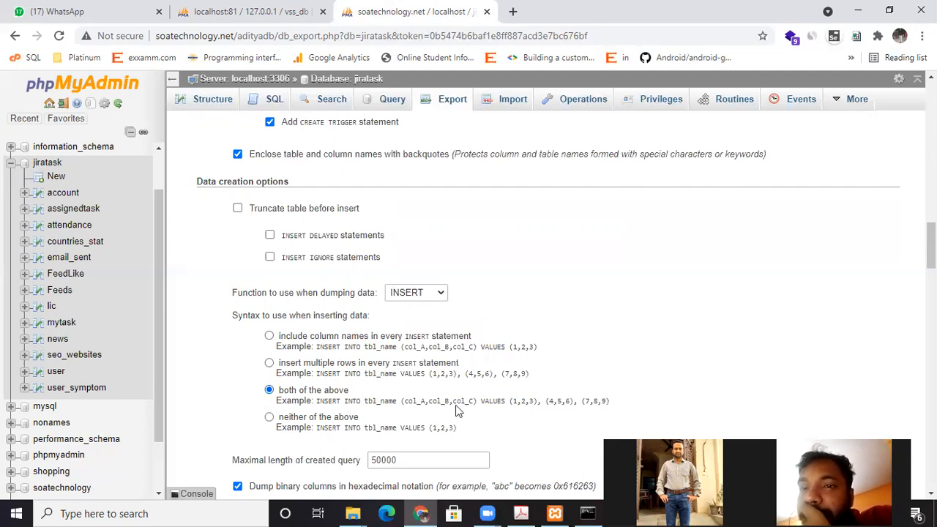
{"action": "scroll", "coordinate": [457, 403], "scroll_direction": "down", "scroll_amount": 2}
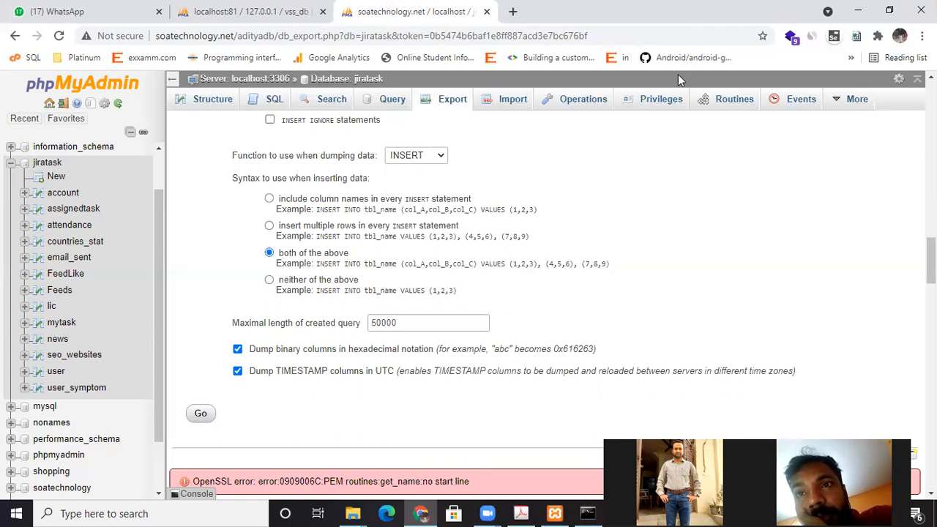
Search Google for "utc full form" in a new browser tab and view the results in a maximized window.
{"action": "left_click_drag", "start_coordinate": [689, 10], "coordinate": [788, 93]}
{"action": "left_click", "coordinate": [770, 80]}
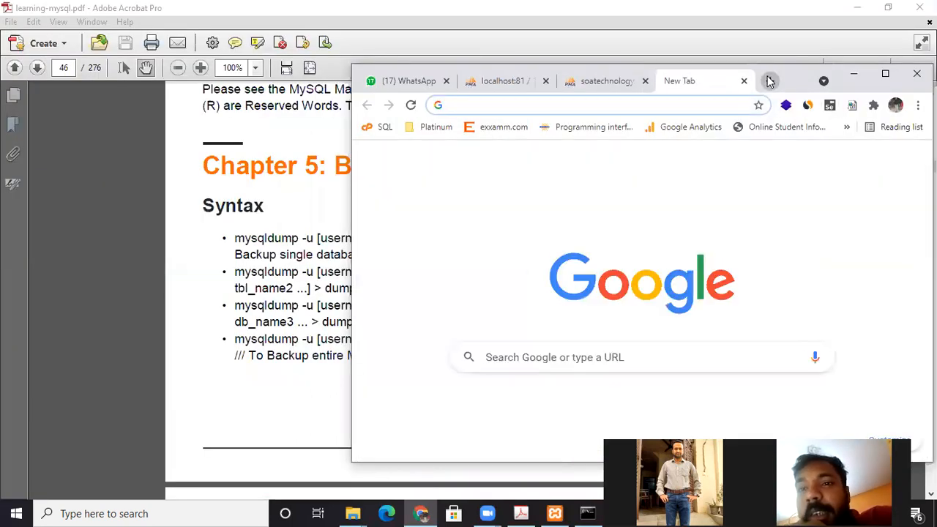
{"action": "type", "text": "UT"}
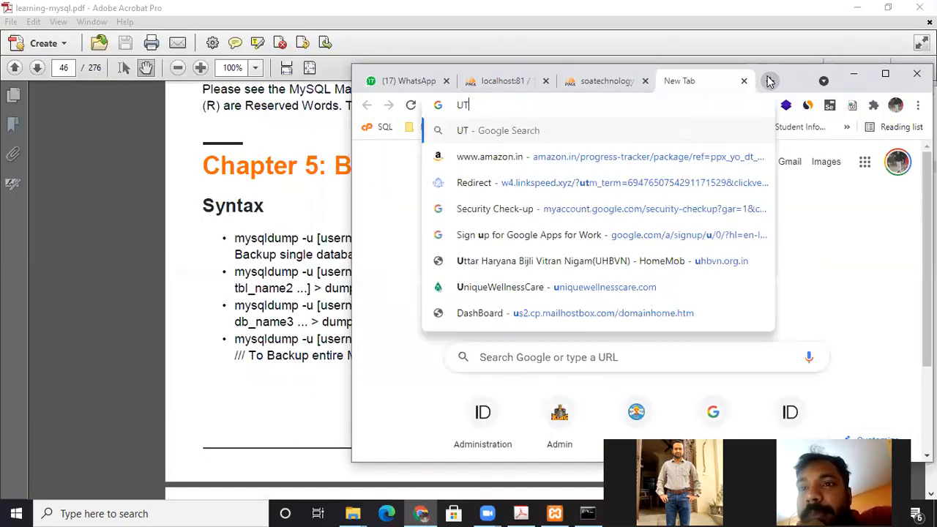
{"action": "type", "text": "C"}
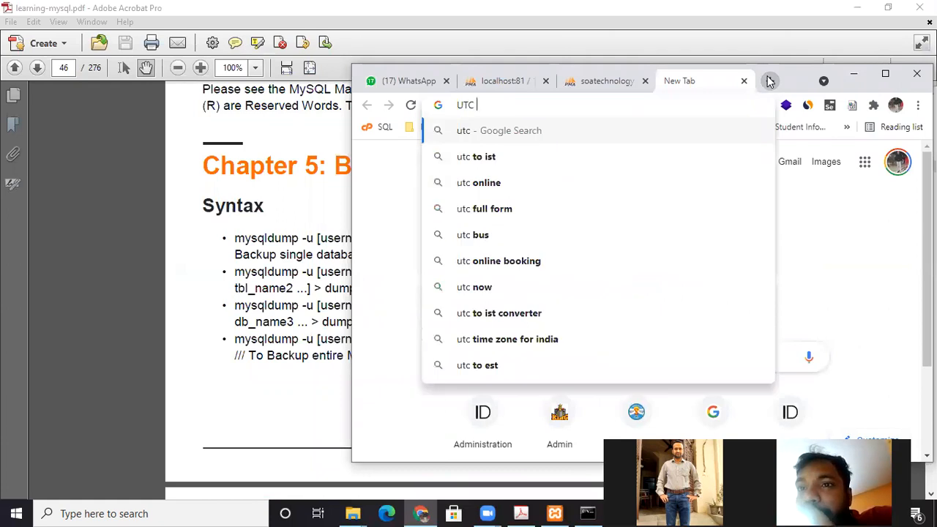
{"action": "key", "text": "Down"}
{"action": "key", "text": "Down"}
{"action": "key", "text": "Down"}
{"action": "key", "text": "Down"}
{"action": "key", "text": "Down"}
{"action": "key", "text": "Return"}
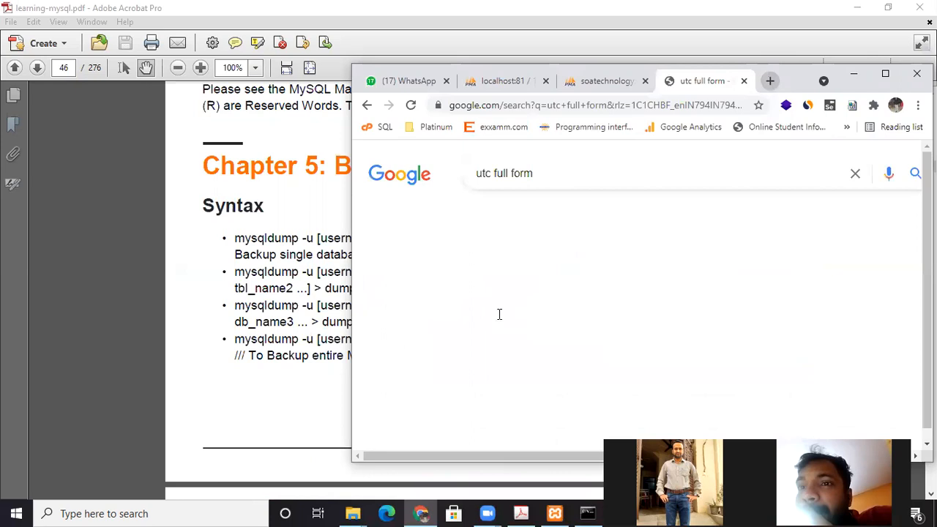
{"action": "left_click_drag", "start_coordinate": [479, 305], "coordinate": [543, 305]}
{"action": "left_click", "coordinate": [871, 146]}
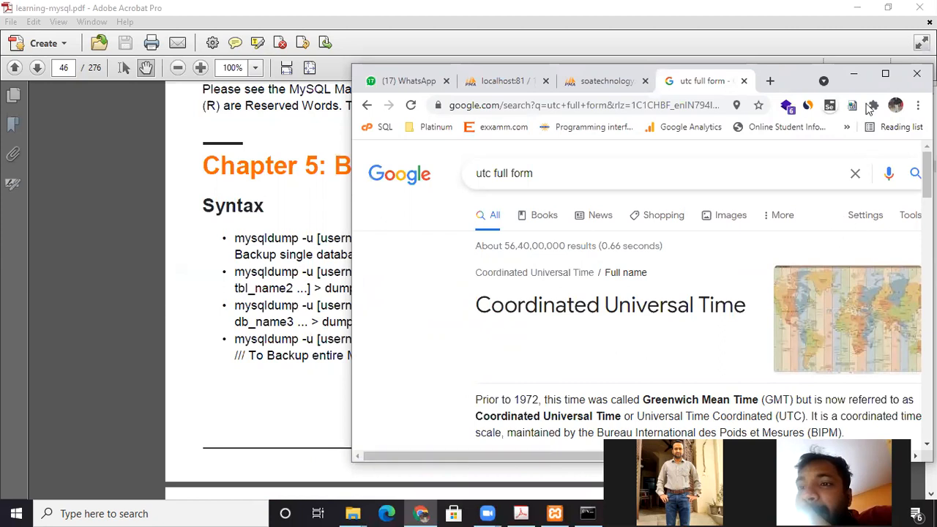
{"action": "left_click", "coordinate": [885, 74]}
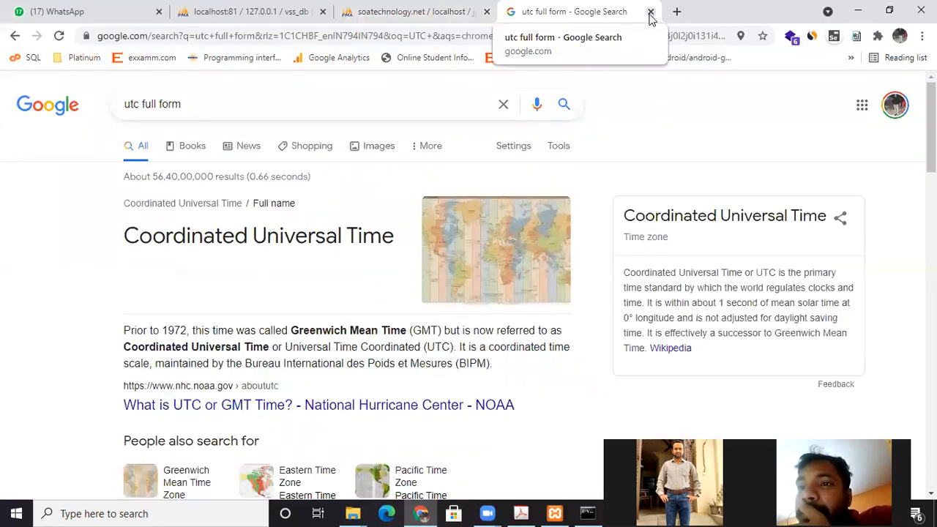
Search Google for "ist to utc" and examine the time conversion chart.
{"action": "triple_click", "coordinate": [98, 96]}
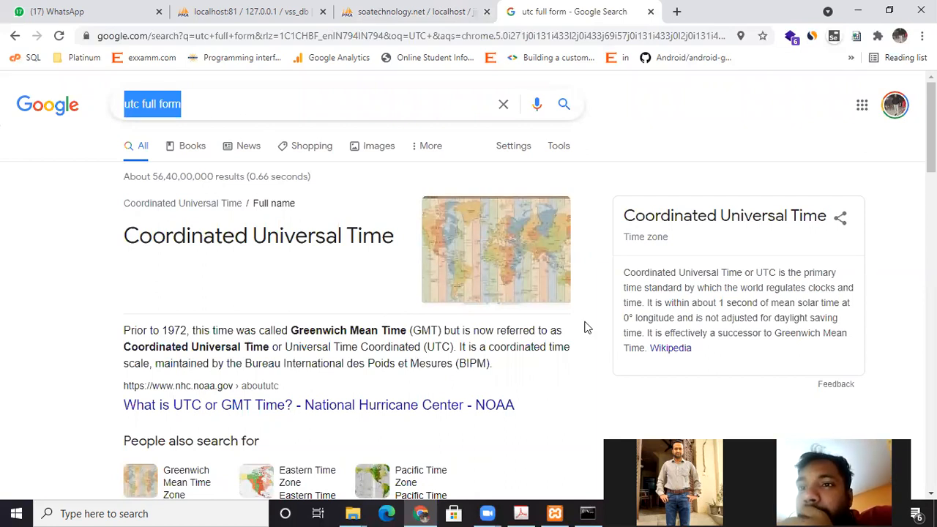
{"action": "type", "text": "ist"}
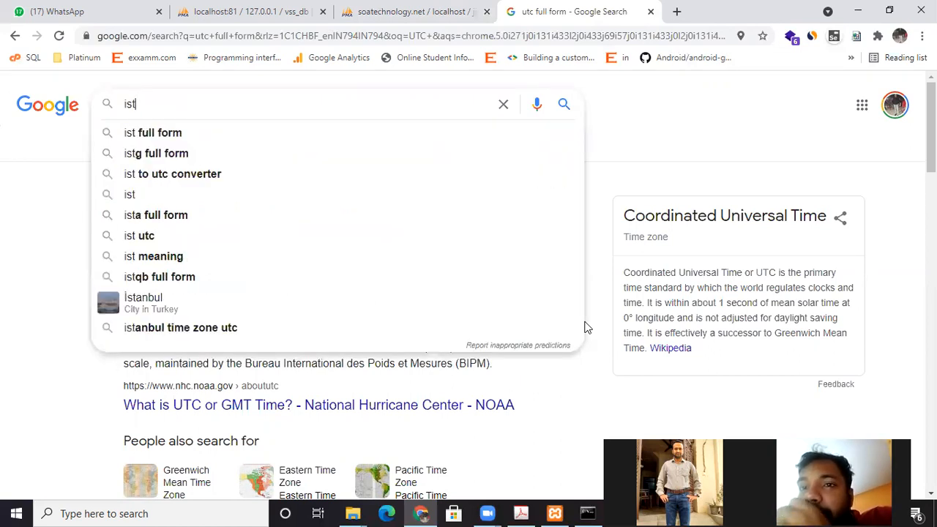
{"action": "type", "text": " to "}
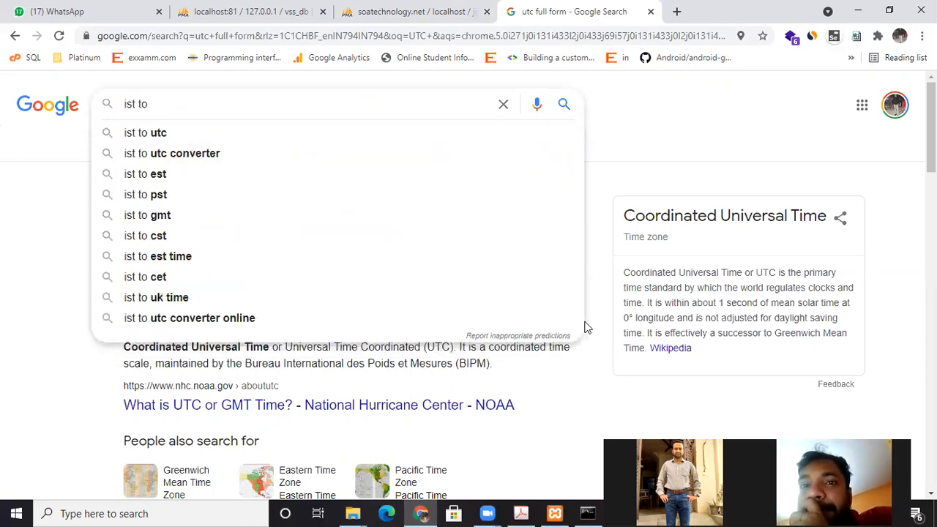
{"action": "type", "text": "utc"}
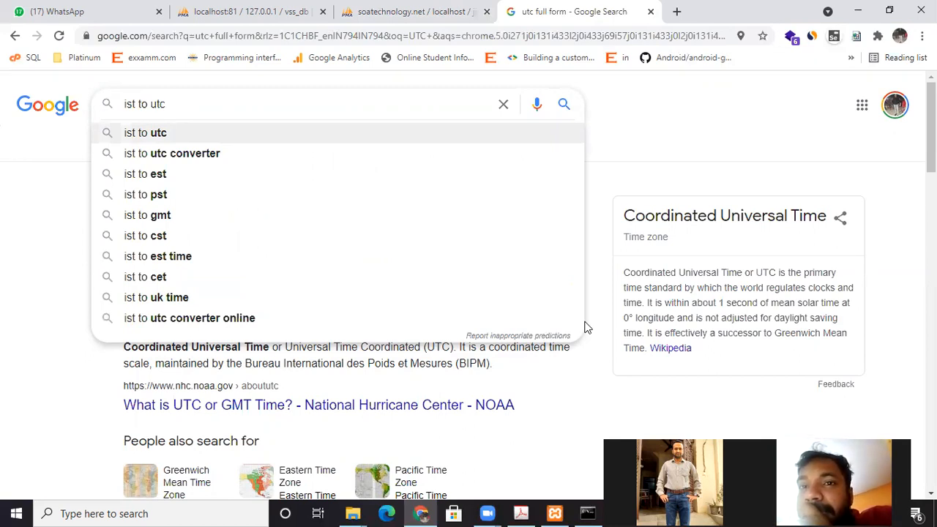
{"action": "key", "text": "Return"}
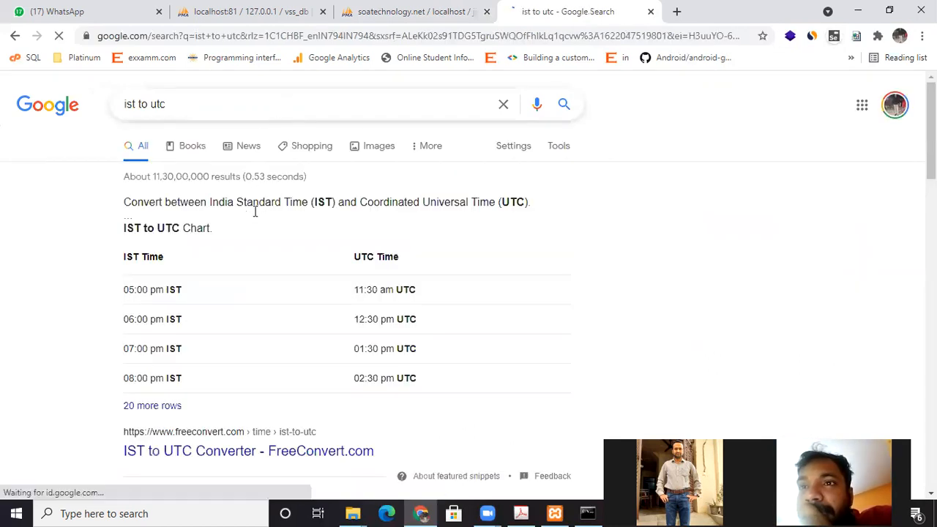
{"action": "left_click_drag", "start_coordinate": [128, 289], "coordinate": [144, 290]}
{"action": "left_click", "coordinate": [152, 304]}
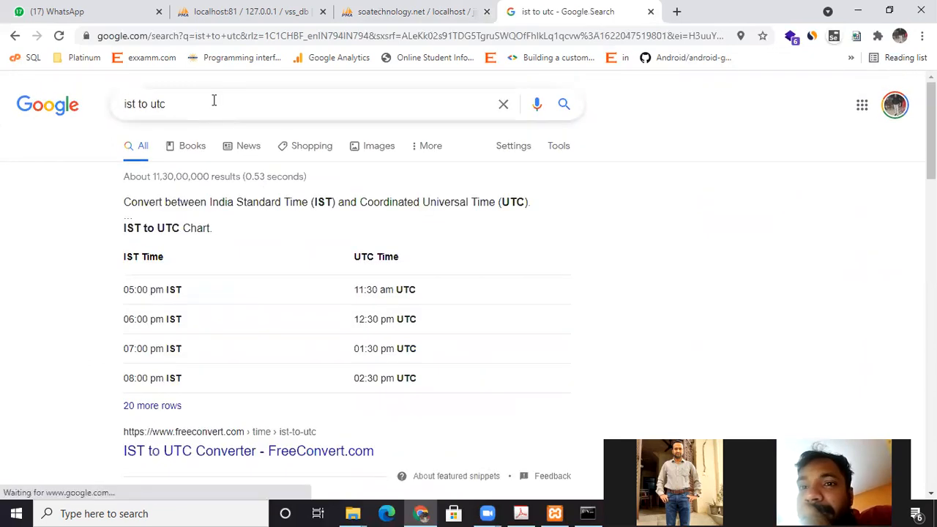
Search Google for "ist 10:16 pm to utc".
{"action": "left_click", "coordinate": [213, 101]}
{"action": "left_click", "coordinate": [136, 104]}
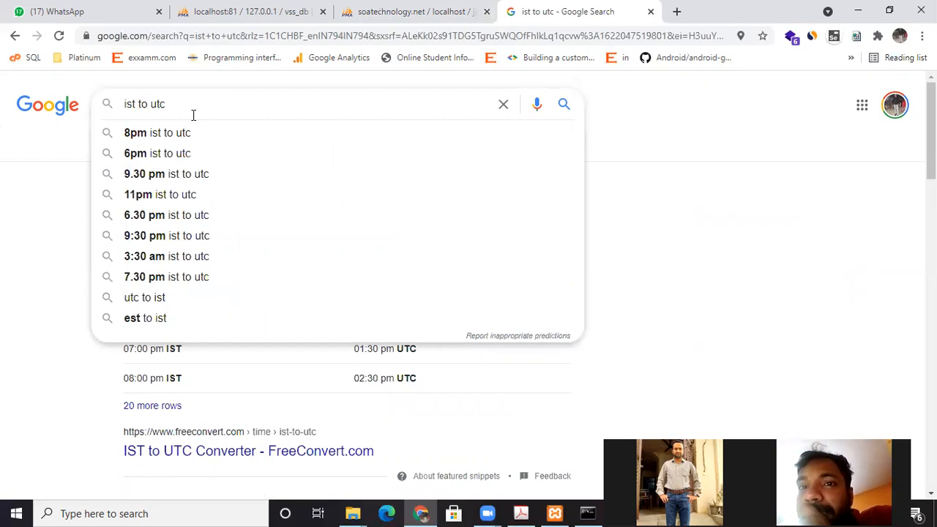
{"action": "type", "text": "10"}
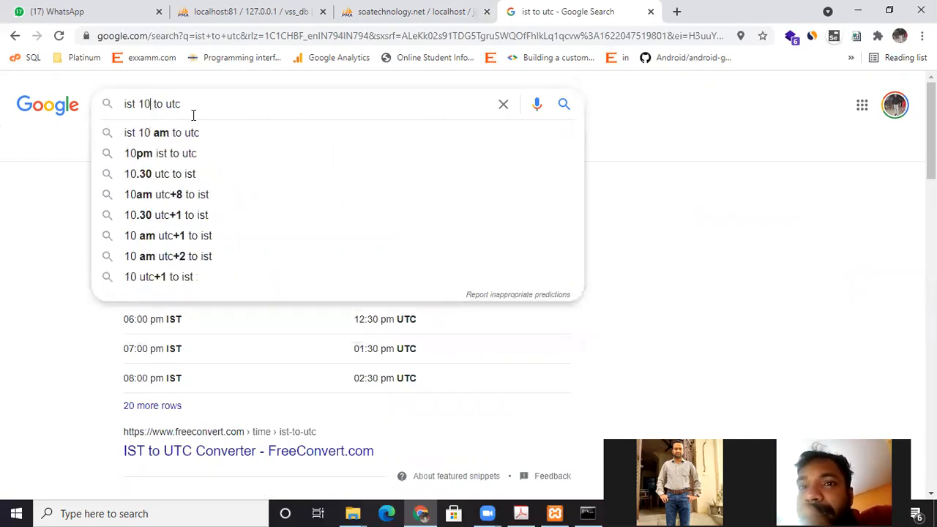
{"action": "type", "text": " 16 p"}
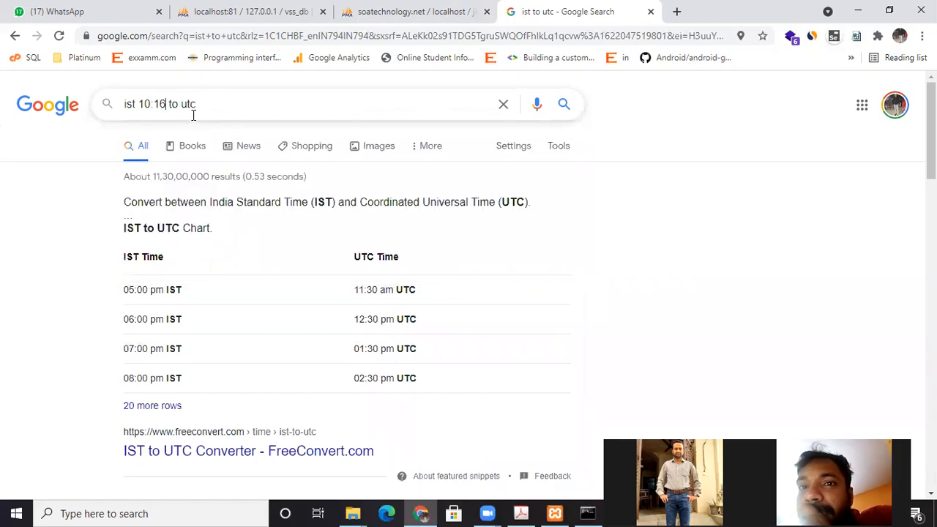
{"action": "type", "text": "m"}
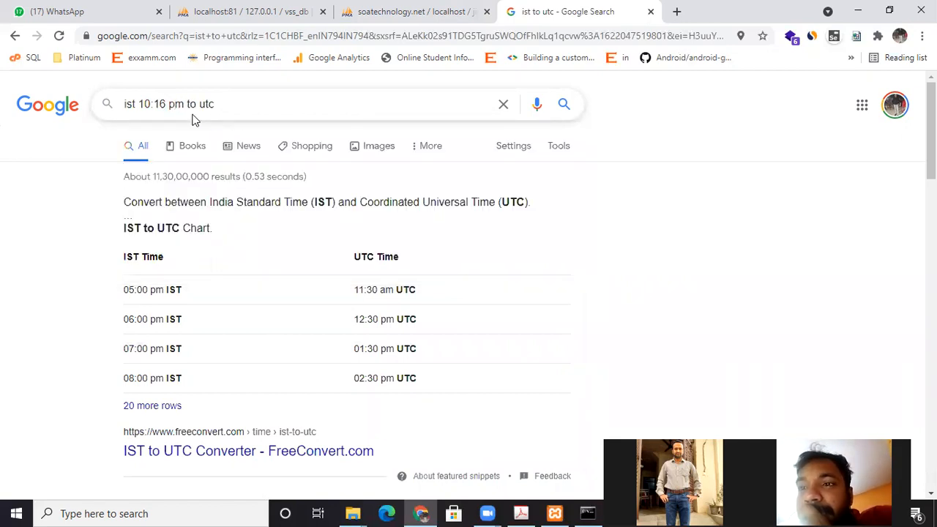
{"action": "key", "text": "Return"}
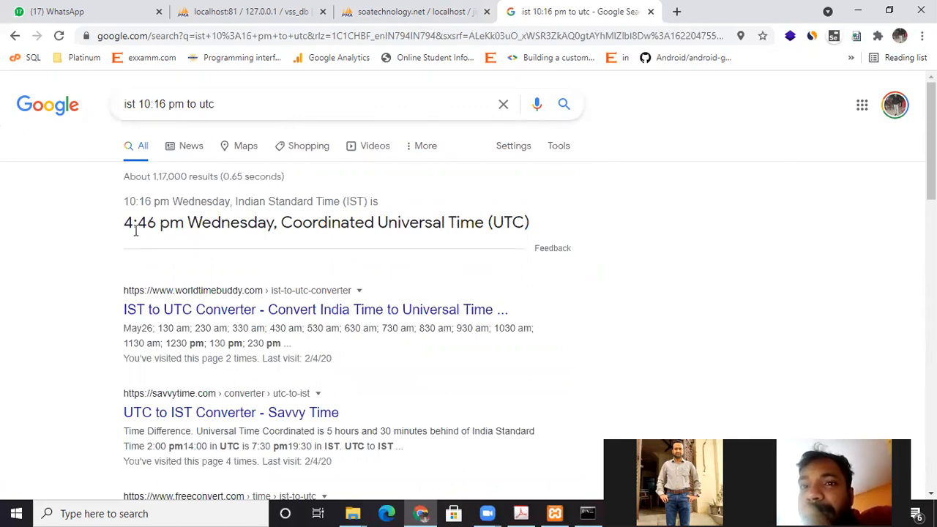
Highlight the IST to UTC conversion result, look through the other results and close the search tab.
{"action": "left_click_drag", "start_coordinate": [124, 224], "coordinate": [188, 217]}
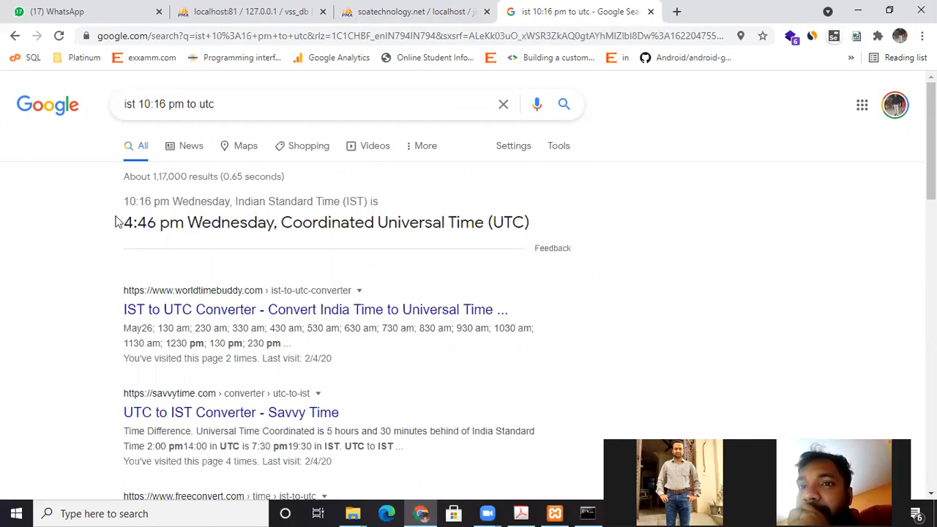
{"action": "left_click_drag", "start_coordinate": [119, 202], "coordinate": [601, 233]}
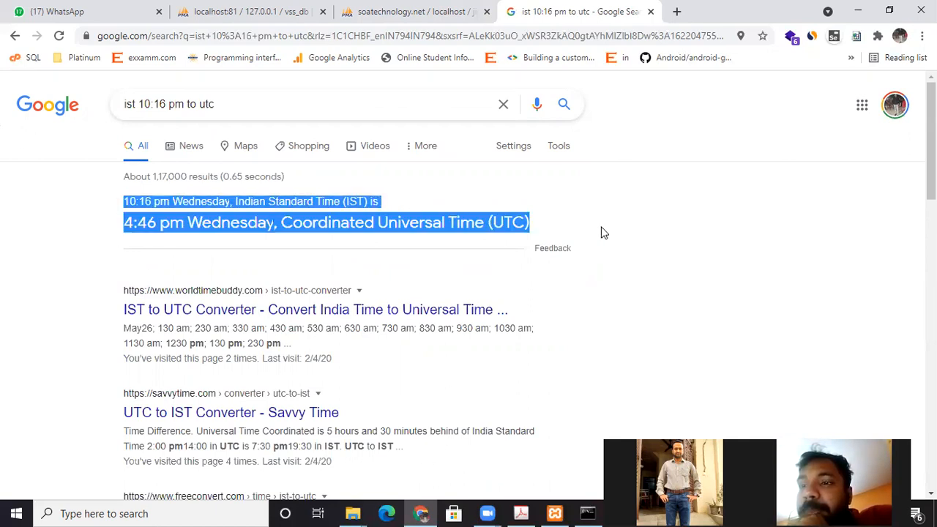
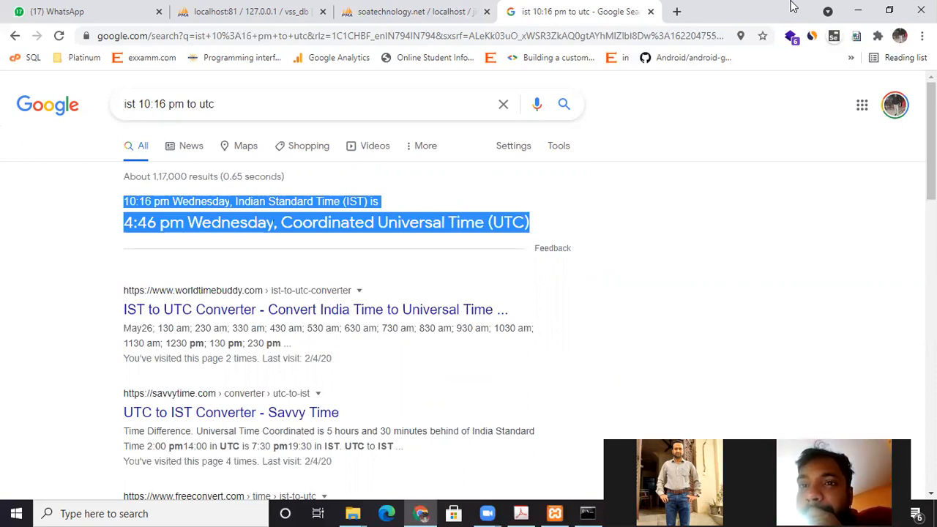
{"action": "left_click", "coordinate": [148, 103]}
{"action": "scroll", "coordinate": [869, 163], "scroll_direction": "down", "scroll_amount": 4}
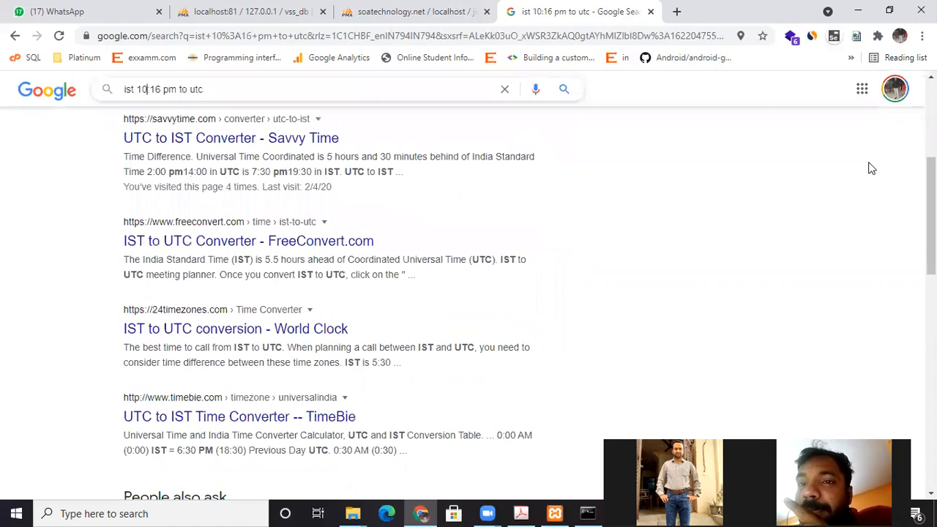
{"action": "key", "text": "ctrl+w"}
Review the custom export settings of the jiratask database, run the SQL export and save it as jiratask.sql in the Desktop folder.
{"action": "scroll", "coordinate": [656, 235], "scroll_direction": "down", "scroll_amount": 3}
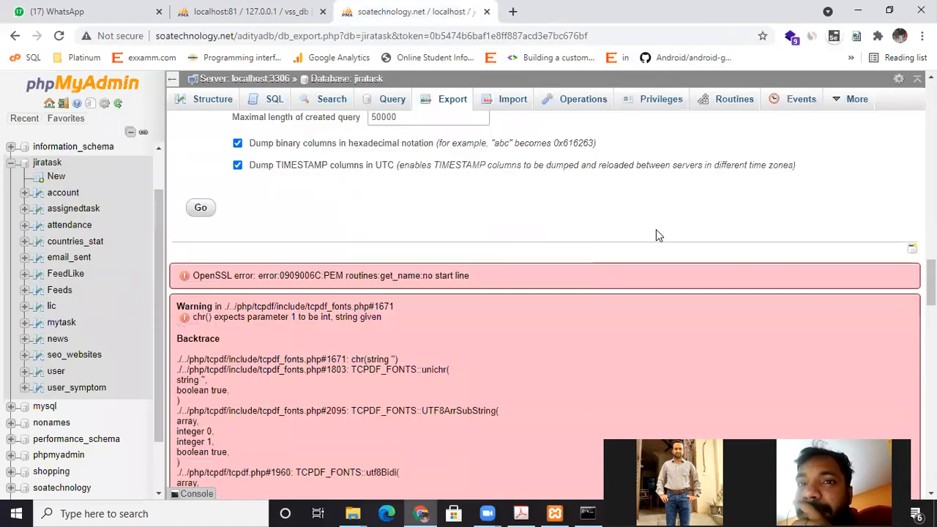
{"action": "scroll", "coordinate": [655, 235], "scroll_direction": "up", "scroll_amount": 4}
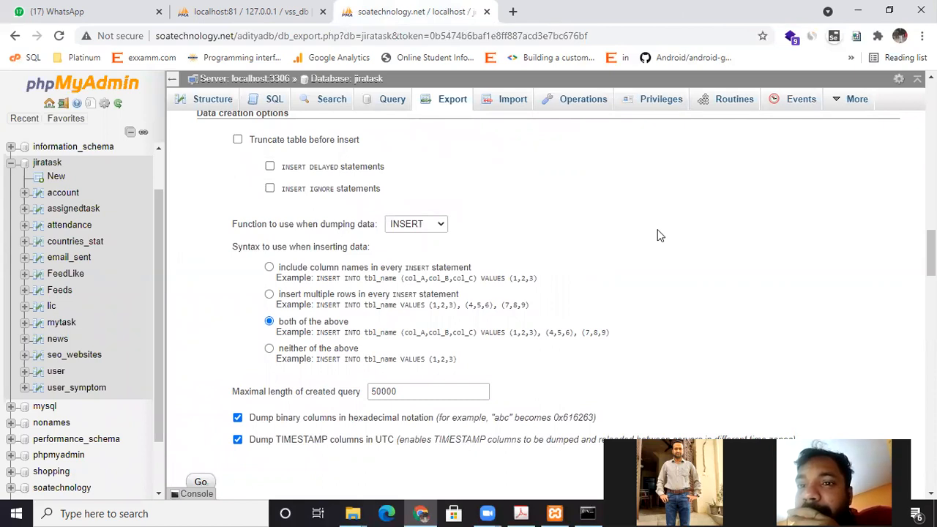
{"action": "scroll", "coordinate": [657, 235], "scroll_direction": "up", "scroll_amount": 6}
{"action": "scroll", "coordinate": [656, 235], "scroll_direction": "up", "scroll_amount": 15}
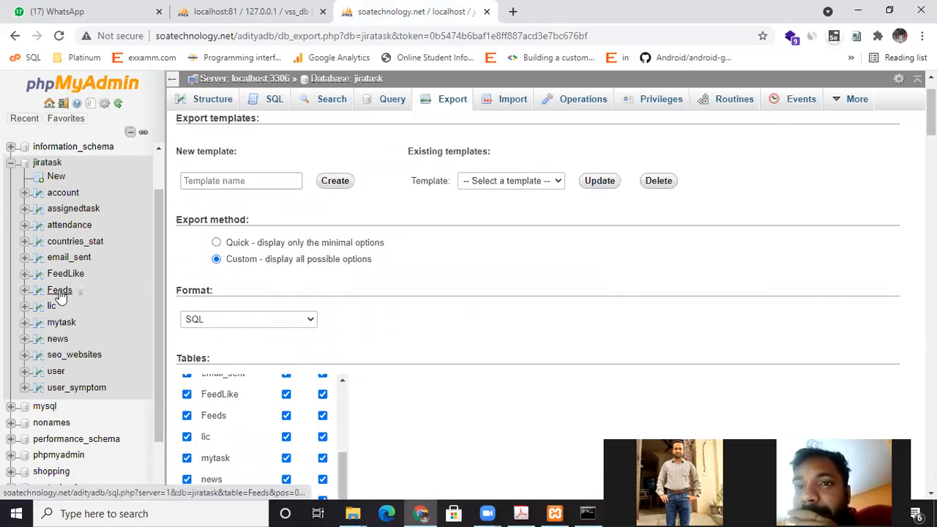
{"action": "scroll", "coordinate": [312, 293], "scroll_direction": "down", "scroll_amount": 5}
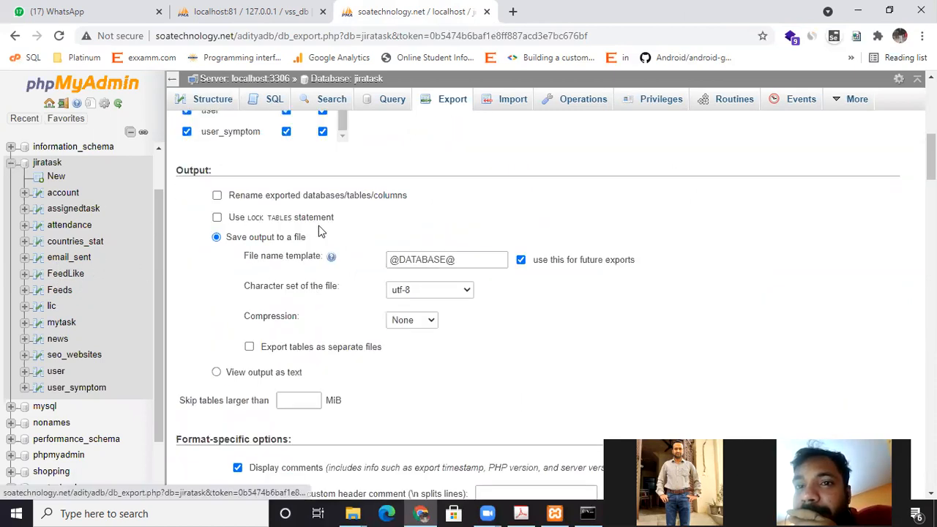
{"action": "scroll", "coordinate": [458, 298], "scroll_direction": "down", "scroll_amount": 10}
{"action": "scroll", "coordinate": [586, 317], "scroll_direction": "down", "scroll_amount": 3}
{"action": "scroll", "coordinate": [587, 315], "scroll_direction": "up", "scroll_amount": 6}
{"action": "left_click", "coordinate": [200, 277]}
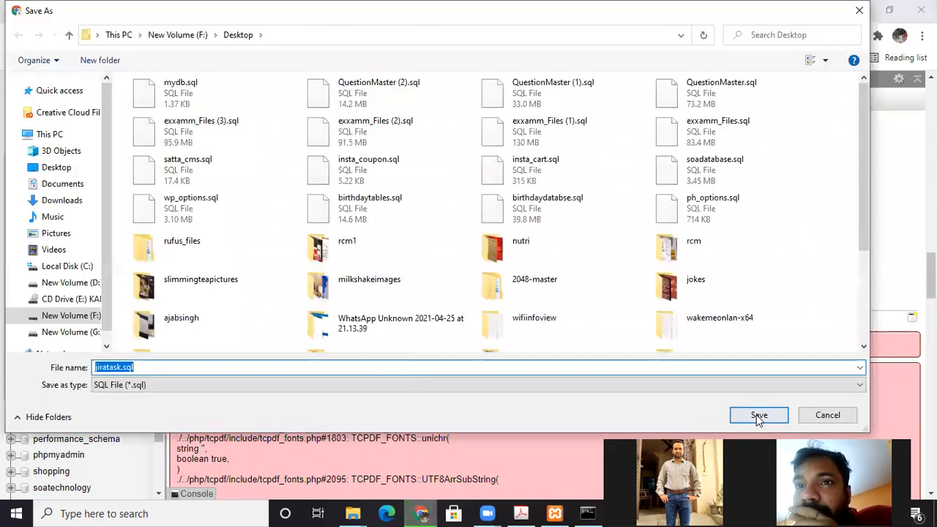
{"action": "left_click", "coordinate": [755, 414]}
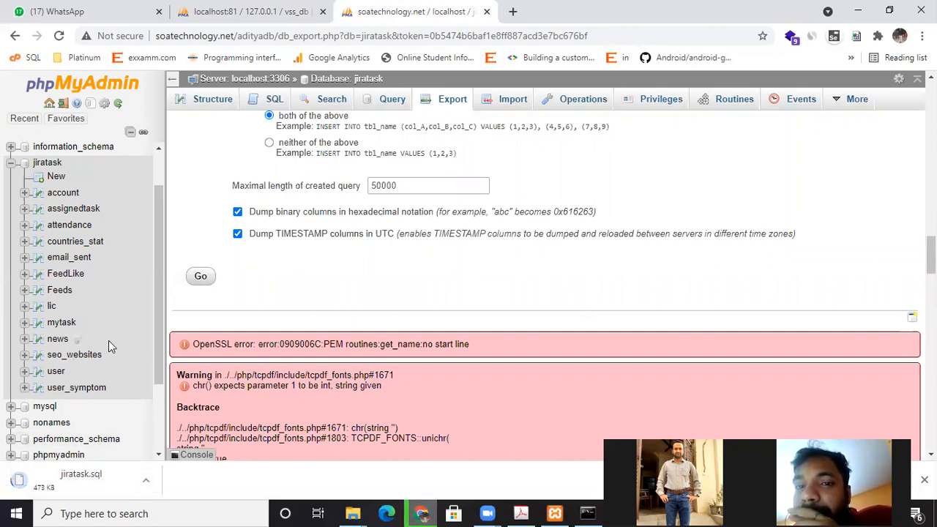
Try to open the structure of the stock database during the jiratask.sql download.
{"action": "scroll", "coordinate": [571, 406], "scroll_direction": "up", "scroll_amount": 10}
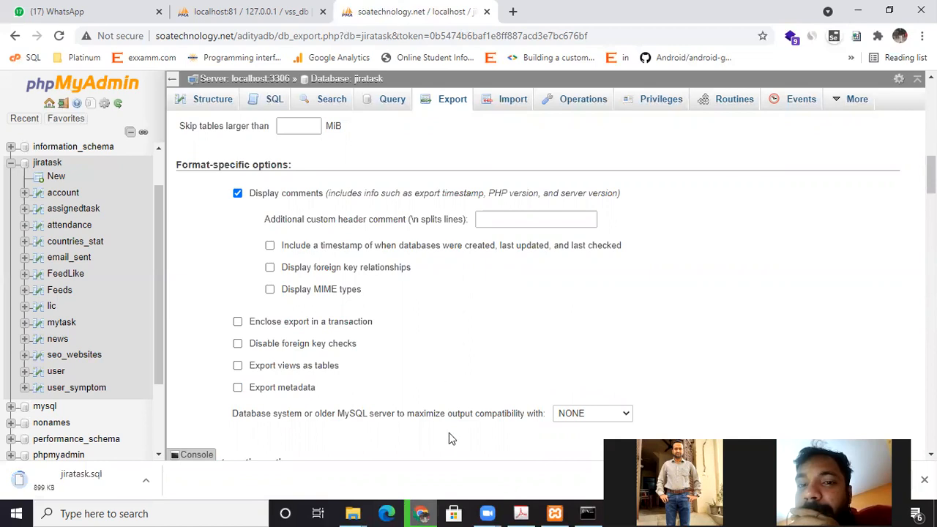
{"action": "scroll", "coordinate": [70, 376], "scroll_direction": "down", "scroll_amount": 2}
{"action": "scroll", "coordinate": [57, 390], "scroll_direction": "down", "scroll_amount": 1}
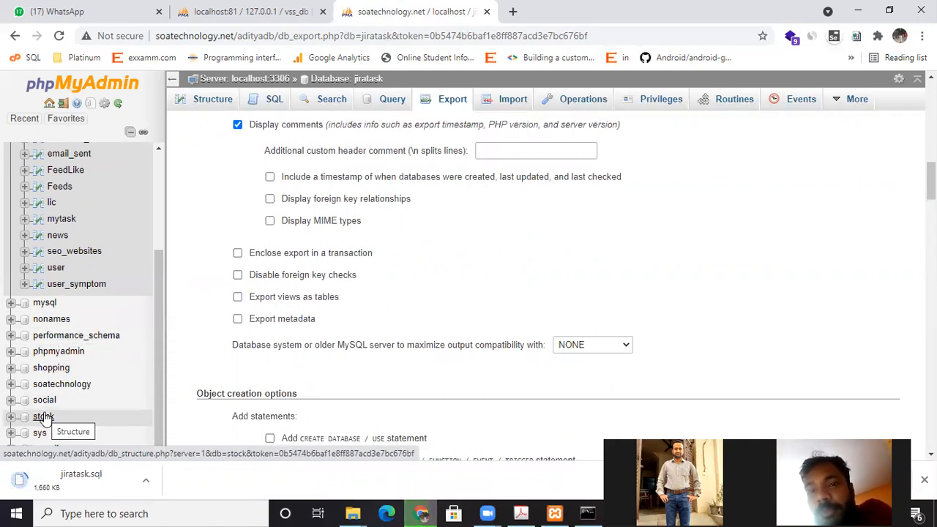
{"action": "left_click", "coordinate": [42, 416]}
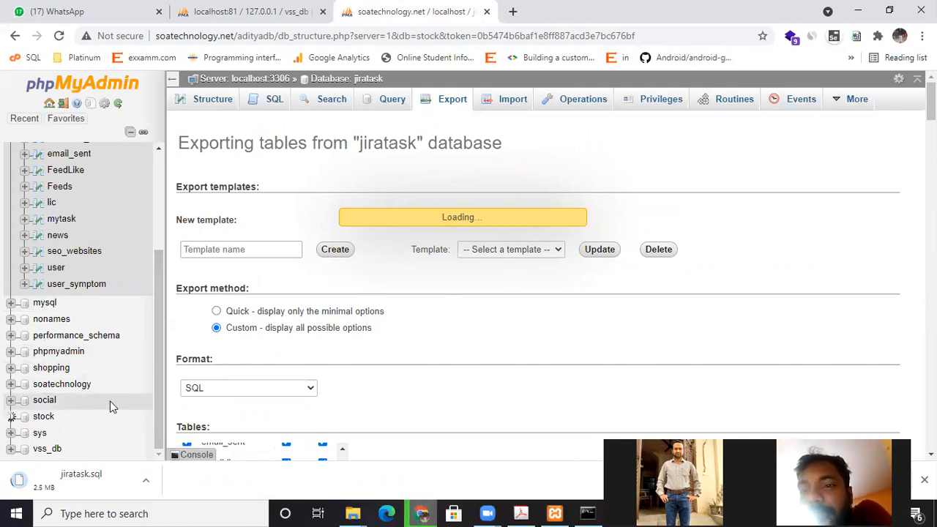
{"action": "scroll", "coordinate": [102, 286], "scroll_direction": "up", "scroll_amount": 2}
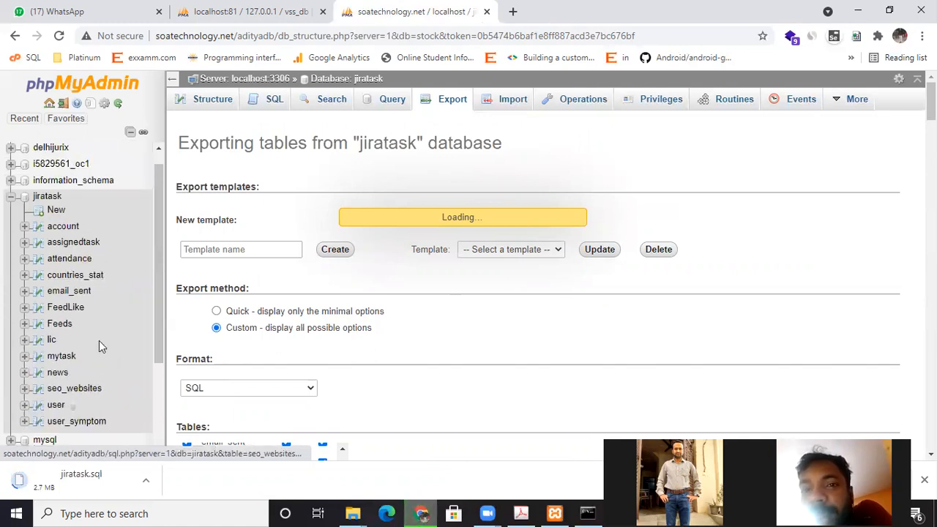
{"action": "scroll", "coordinate": [92, 324], "scroll_direction": "down", "scroll_amount": 5}
{"action": "scroll", "coordinate": [85, 357], "scroll_direction": "down", "scroll_amount": 2}
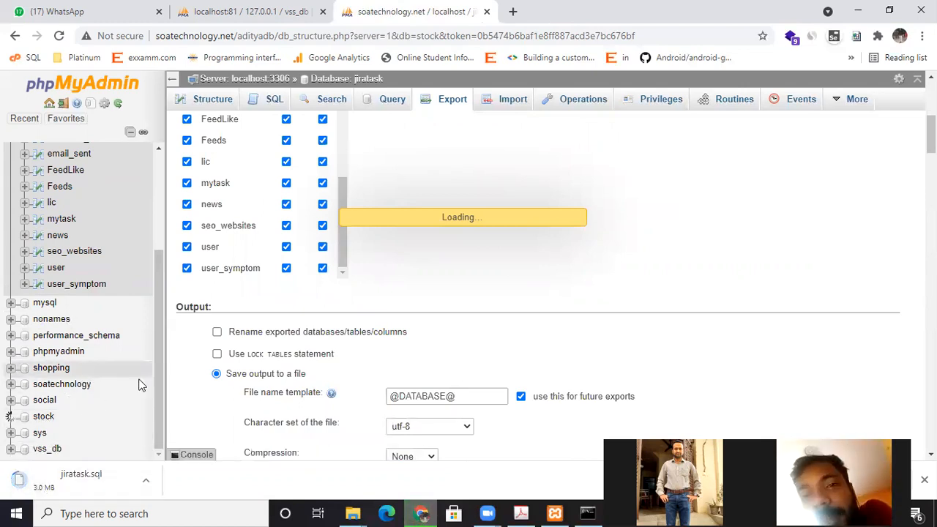
{"action": "scroll", "coordinate": [167, 310], "scroll_direction": "up", "scroll_amount": 3}
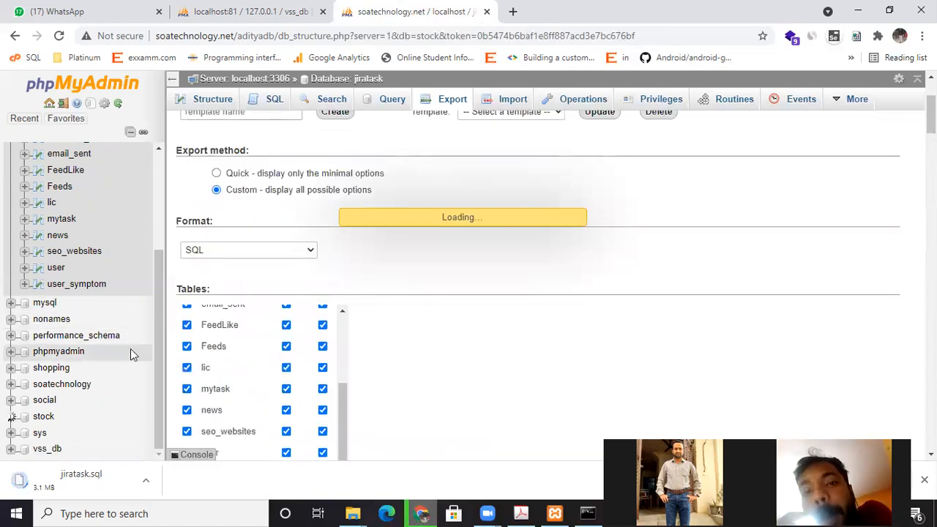
{"action": "scroll", "coordinate": [130, 354], "scroll_direction": "up", "scroll_amount": 2}
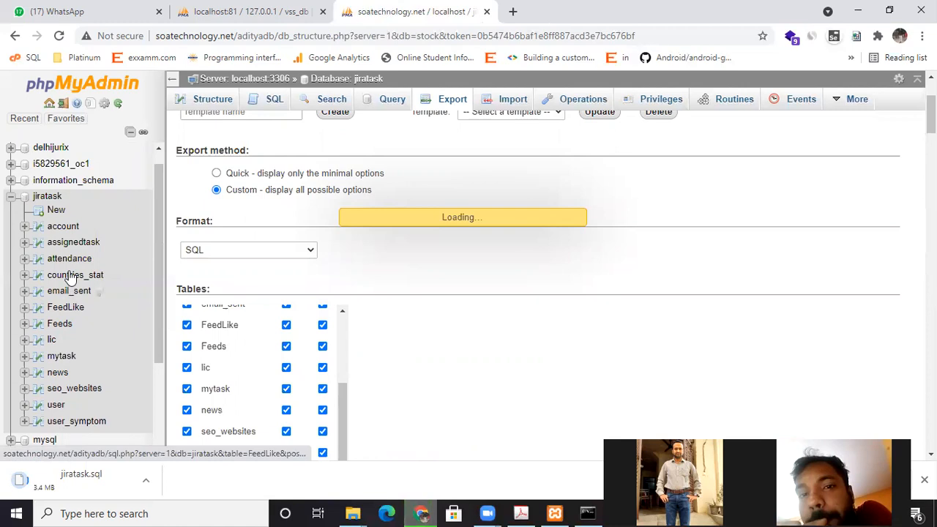
Open the countries_stat table in a new tab and close it, and cancel the jiratask.sql download.
{"action": "middle_click", "coordinate": [71, 276]}
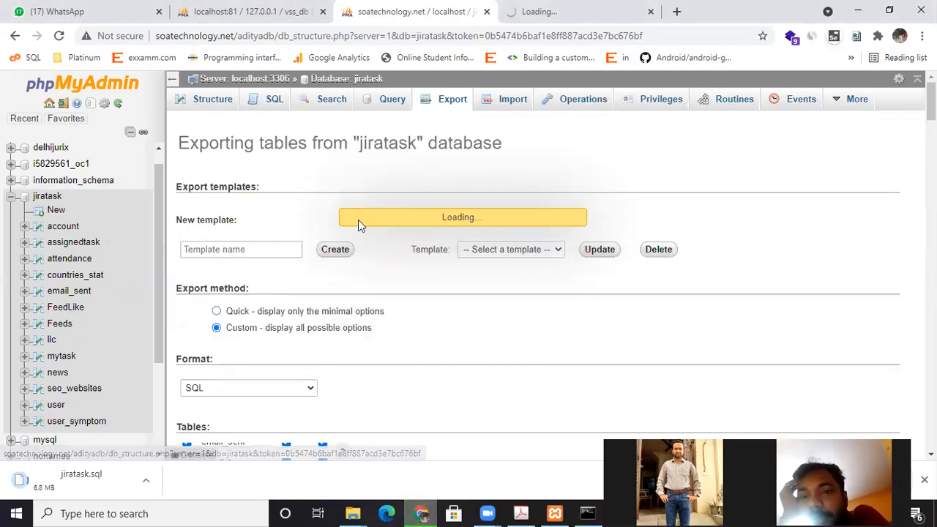
{"action": "left_click", "coordinate": [578, 13]}
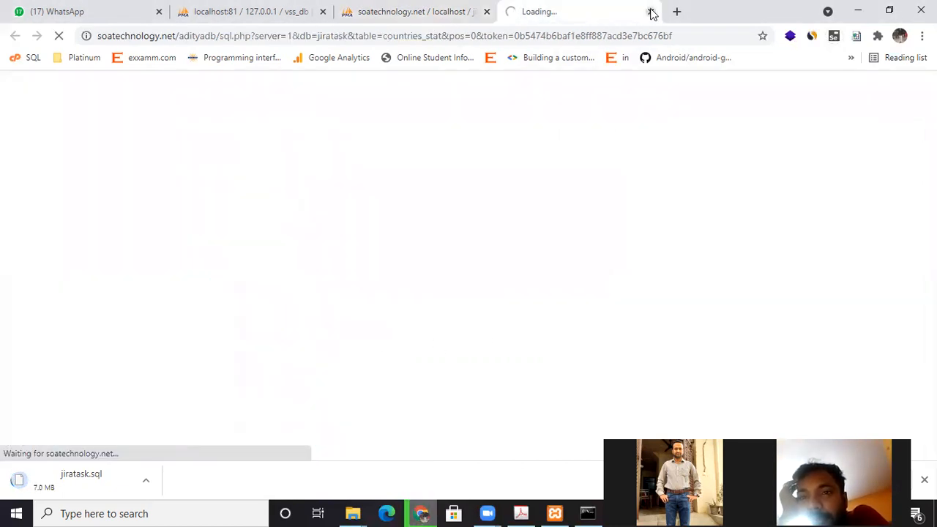
{"action": "left_click", "coordinate": [650, 12]}
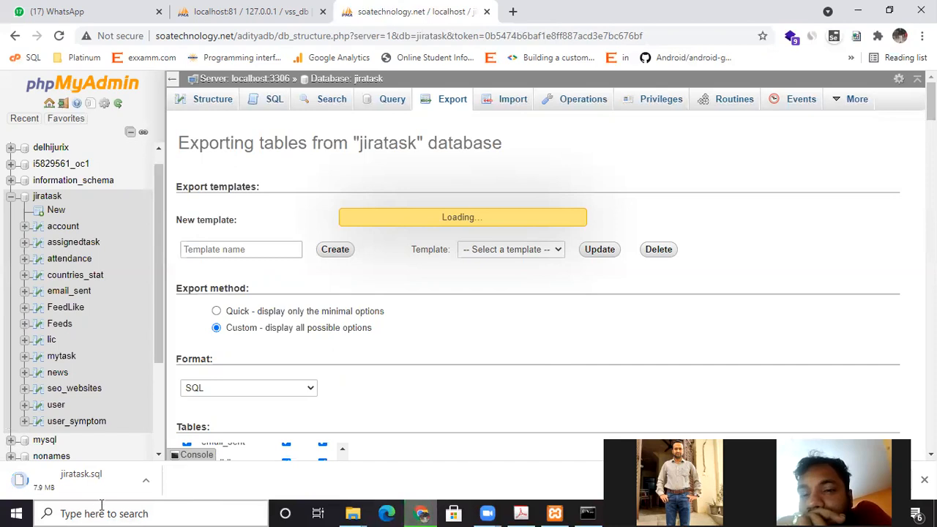
{"action": "left_click", "coordinate": [144, 481]}
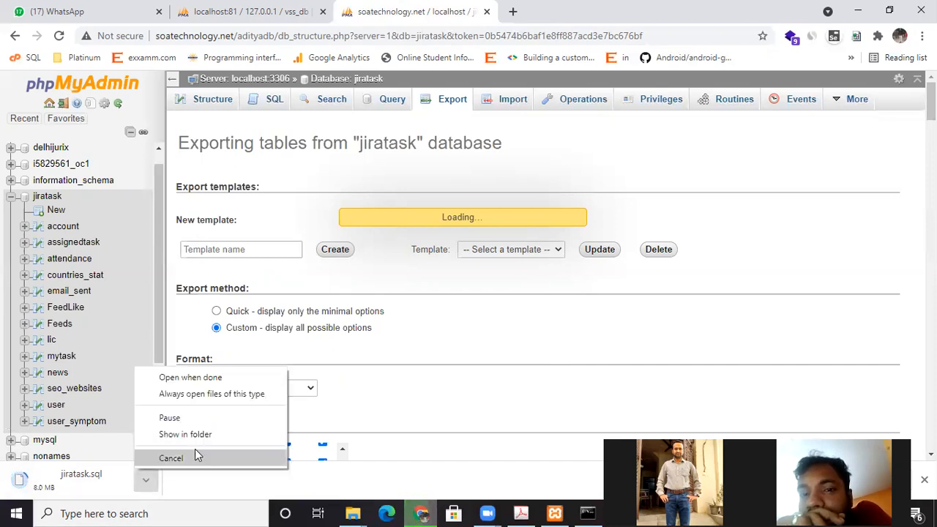
{"action": "left_click", "coordinate": [171, 458]}
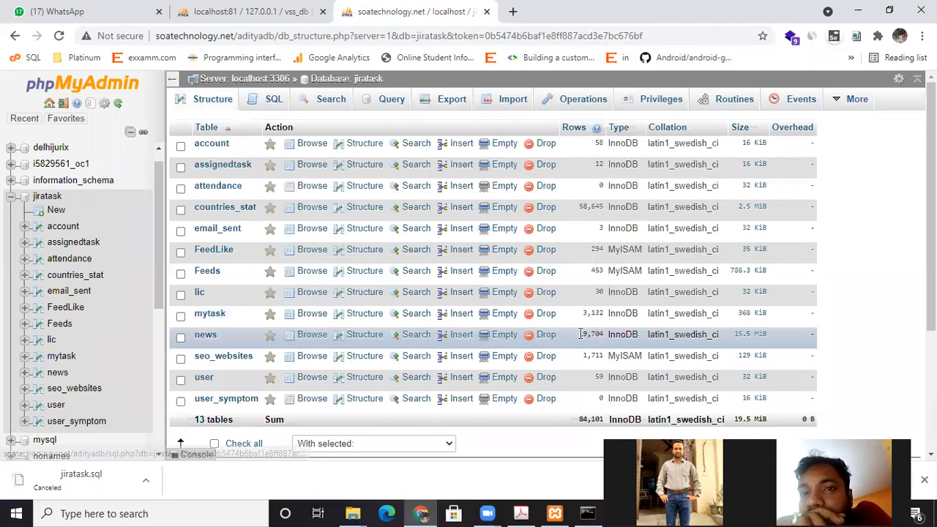
Highlight the row counts of the news and countries_stat tables, and browse the countries_stat records, ignoring all server errors.
{"action": "left_click_drag", "start_coordinate": [578, 335], "coordinate": [599, 336]}
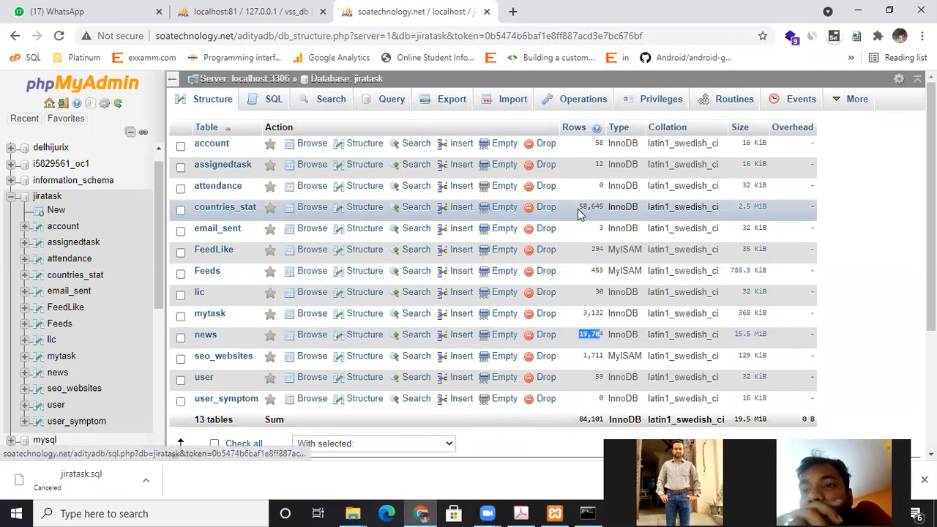
{"action": "left_click_drag", "start_coordinate": [578, 207], "coordinate": [605, 210]}
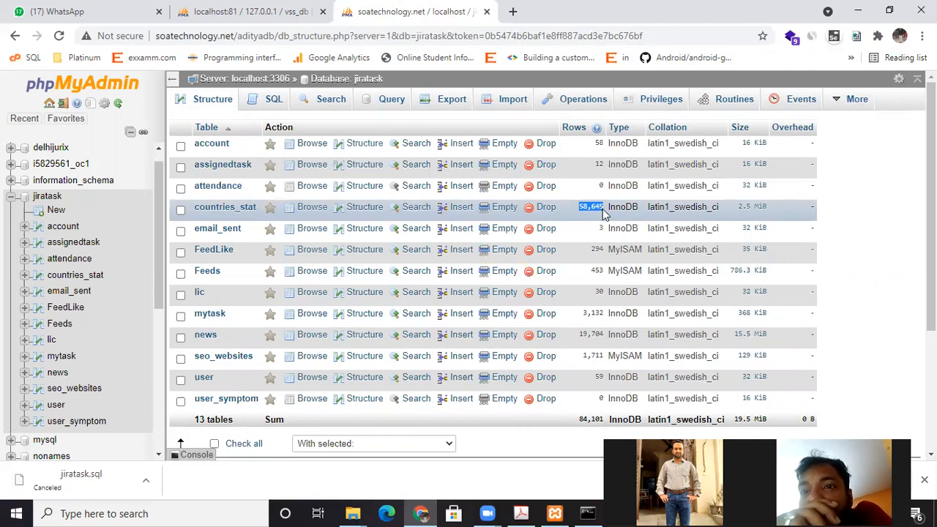
{"action": "left_click", "coordinate": [230, 211]}
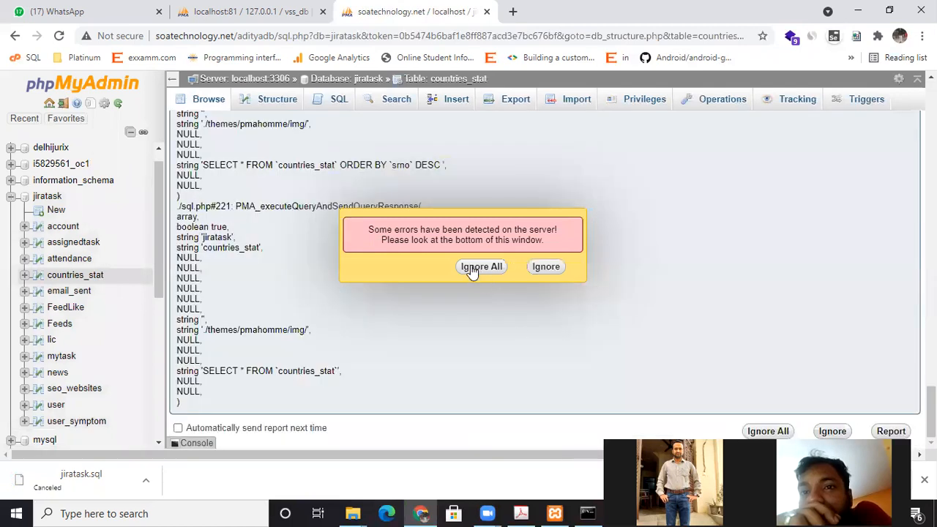
{"action": "left_click", "coordinate": [481, 266]}
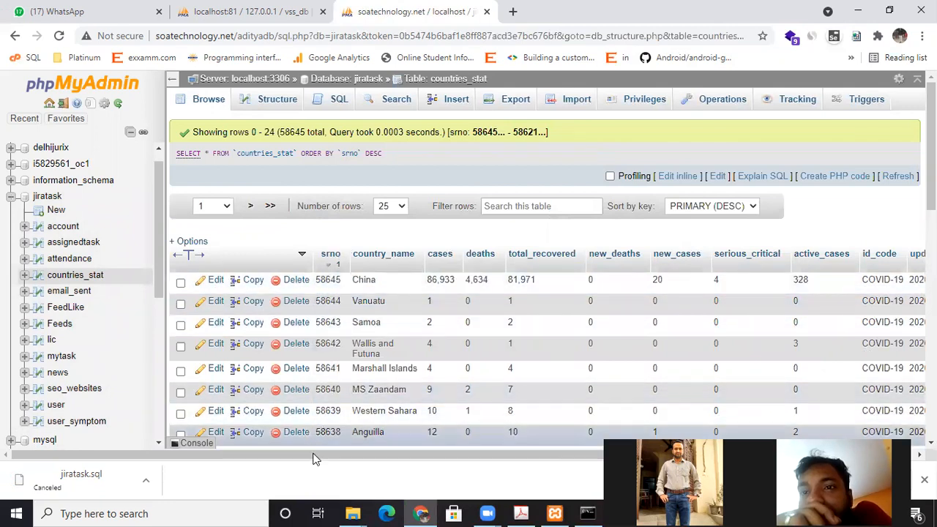
{"action": "left_click_drag", "start_coordinate": [315, 455], "coordinate": [559, 465]}
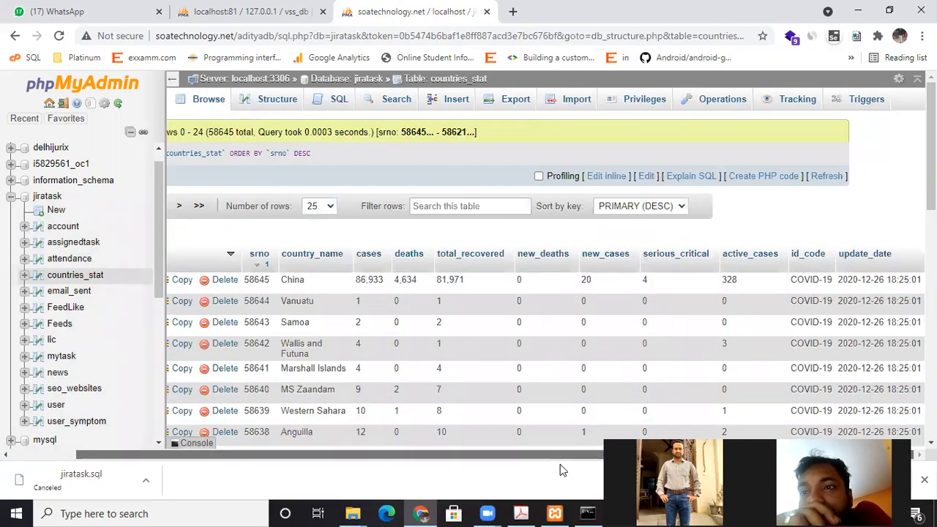
{"action": "left_click_drag", "start_coordinate": [559, 464], "coordinate": [300, 463]}
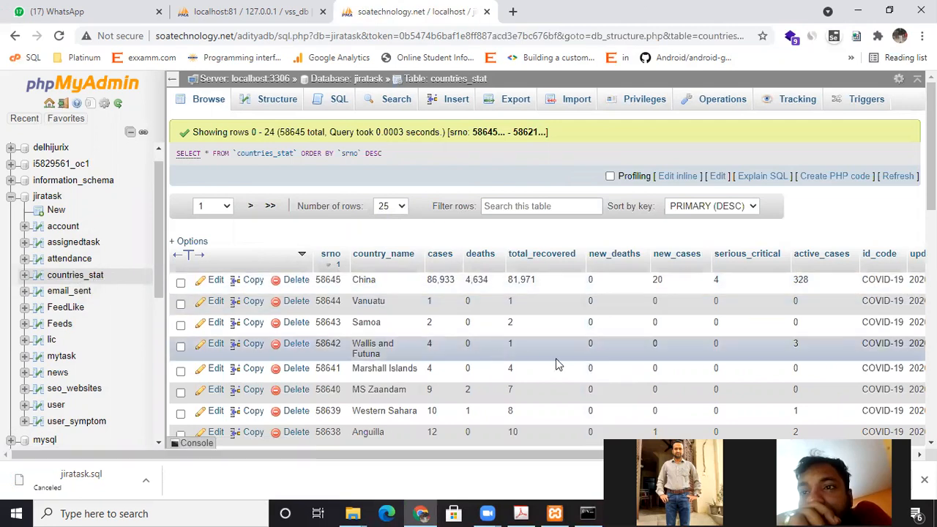
{"action": "scroll", "coordinate": [554, 358], "scroll_direction": "down", "scroll_amount": 2}
{"action": "left_click", "coordinate": [75, 275]}
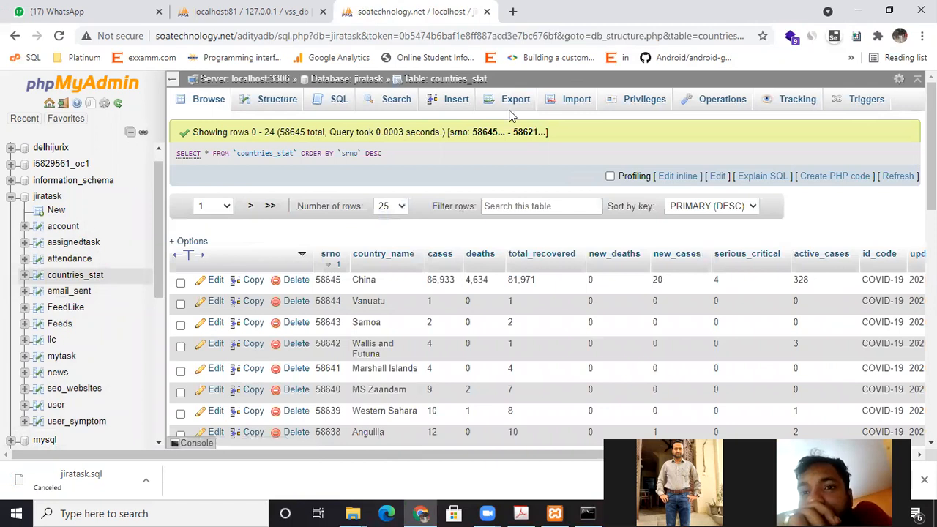
Open funny-jokes.soatechnology.net in a new browser tab and dismiss the bar showing the canceled jiratask.sql download.
{"action": "double_click", "coordinate": [512, 11]}
{"action": "left_click", "coordinate": [629, 98]}
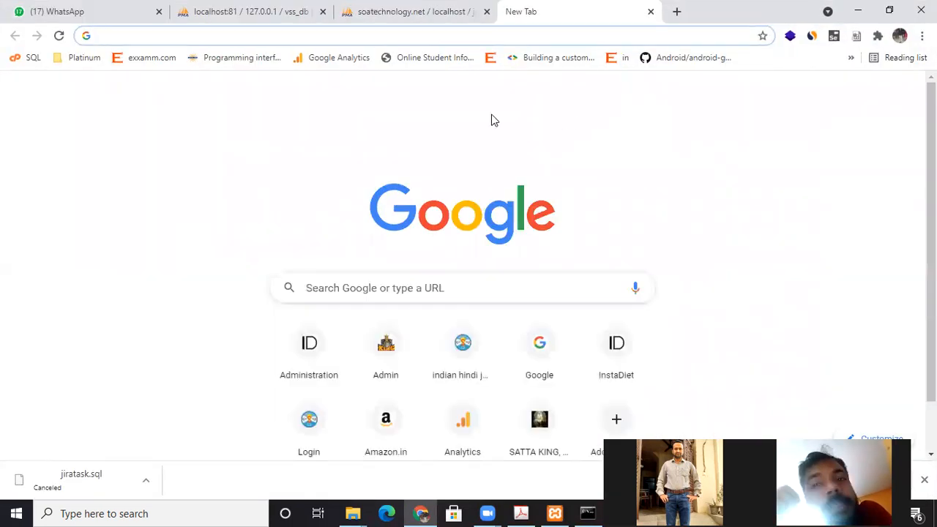
{"action": "type", "text": "f"}
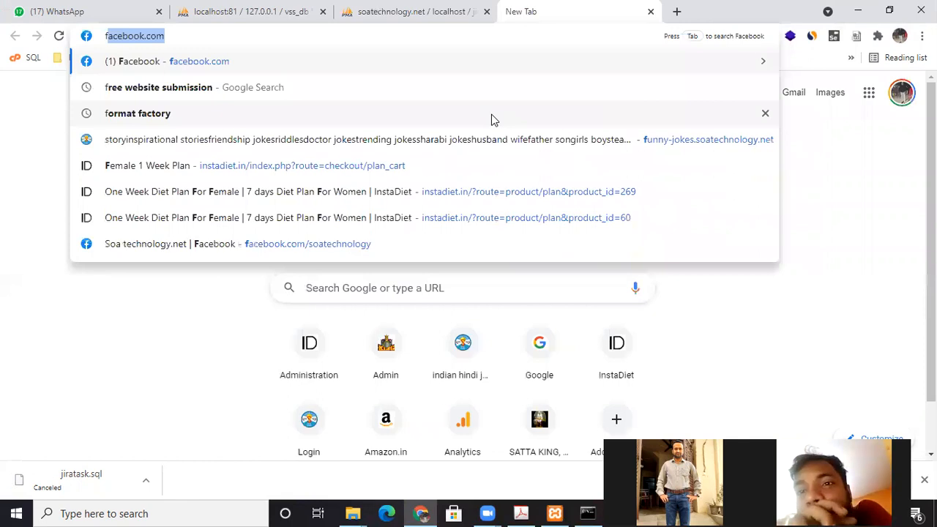
{"action": "key", "text": "BackSpace"}
{"action": "key", "text": "BackSpace"}
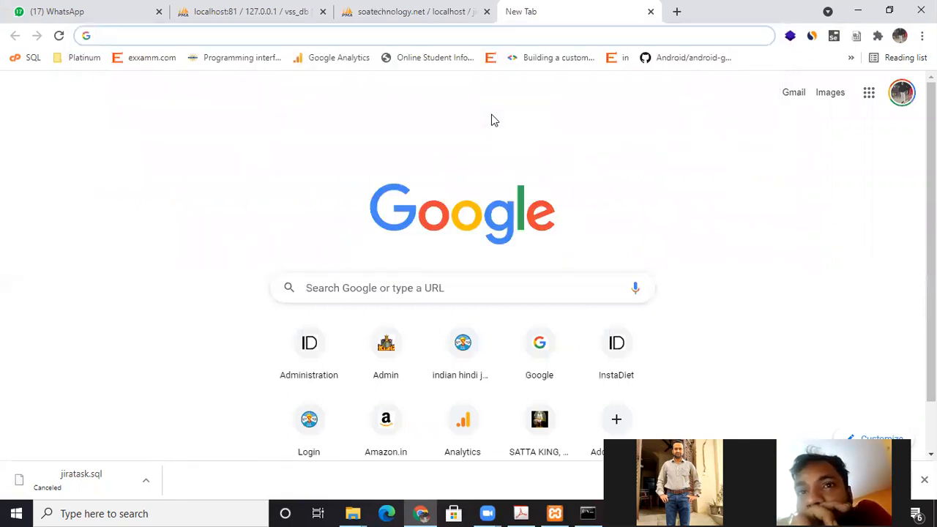
{"action": "type", "text": "fu"}
{"action": "key", "text": "Return"}
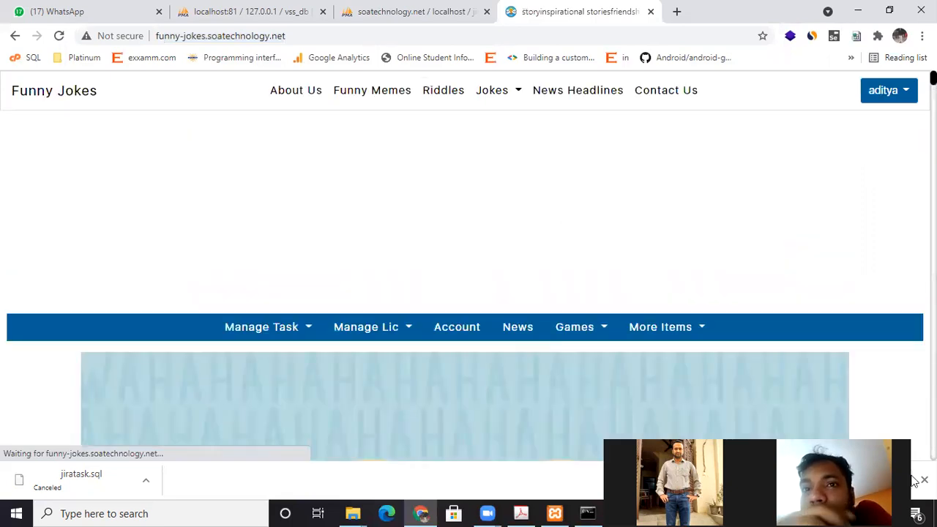
{"action": "left_click", "coordinate": [924, 480]}
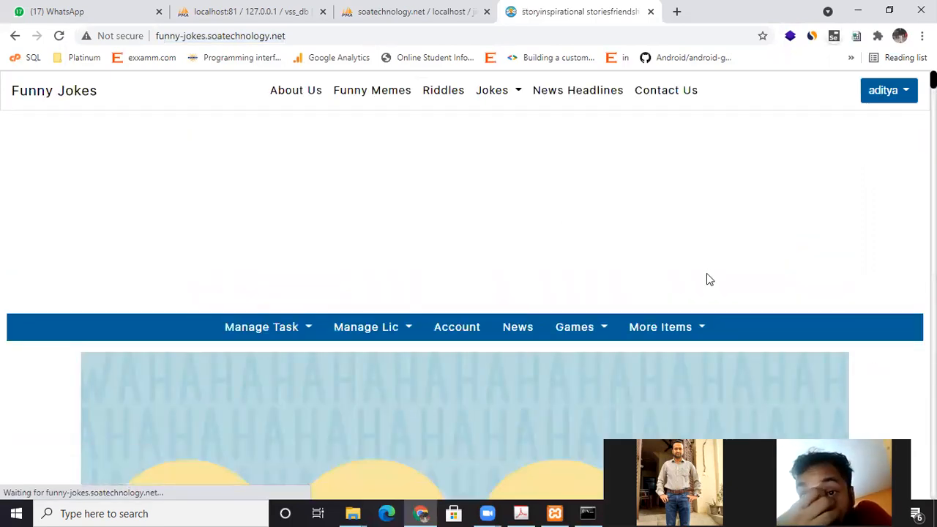
Look through the Funny Jokes home page sections, from the stories and joke categories to the quotes and Corona jokes.
{"action": "scroll", "coordinate": [707, 279], "scroll_direction": "down", "scroll_amount": 3}
{"action": "scroll", "coordinate": [706, 279], "scroll_direction": "down", "scroll_amount": 3}
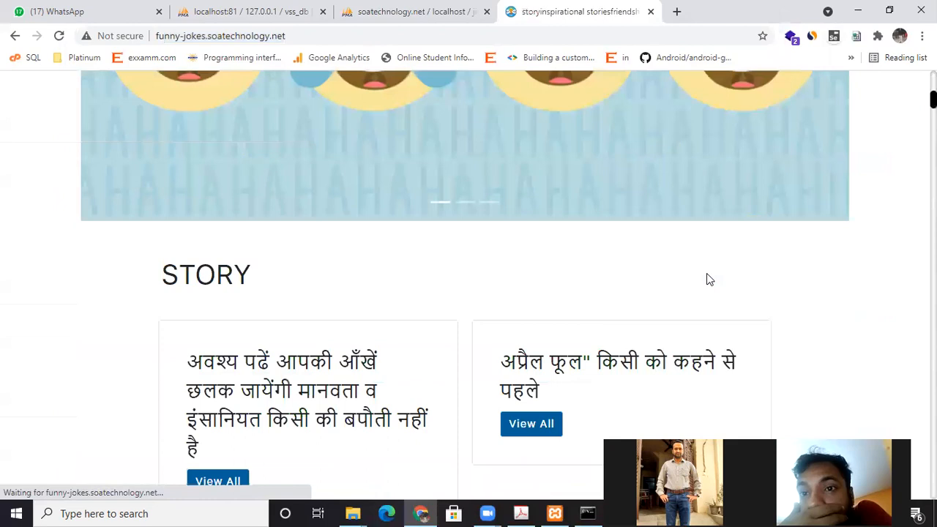
{"action": "scroll", "coordinate": [709, 278], "scroll_direction": "down", "scroll_amount": 3}
{"action": "scroll", "coordinate": [707, 278], "scroll_direction": "down", "scroll_amount": 3}
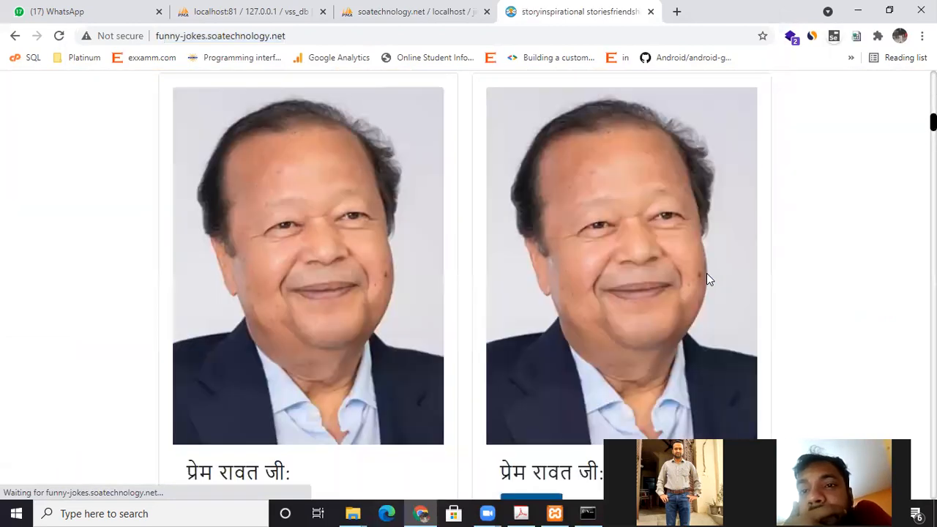
{"action": "scroll", "coordinate": [414, 249], "scroll_direction": "up", "scroll_amount": 7}
{"action": "scroll", "coordinate": [600, 285], "scroll_direction": "down", "scroll_amount": 2}
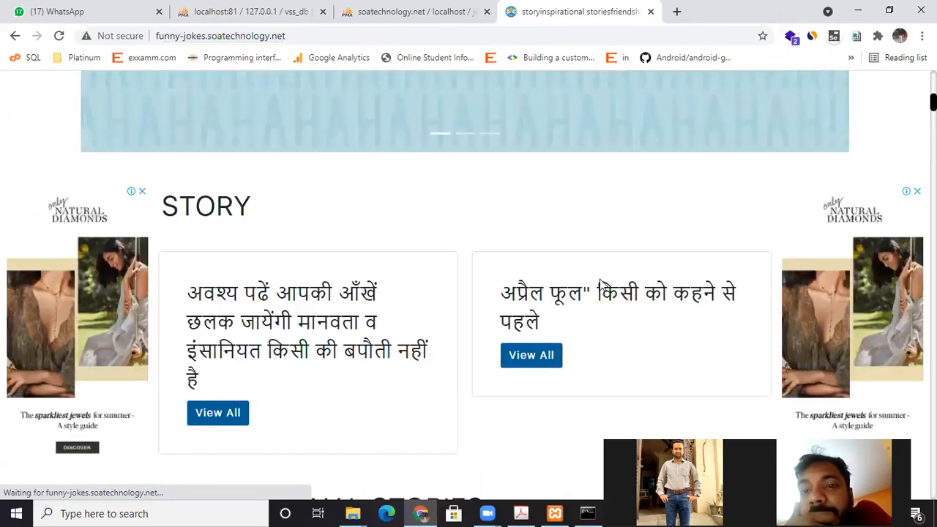
{"action": "scroll", "coordinate": [611, 282], "scroll_direction": "down", "scroll_amount": 5}
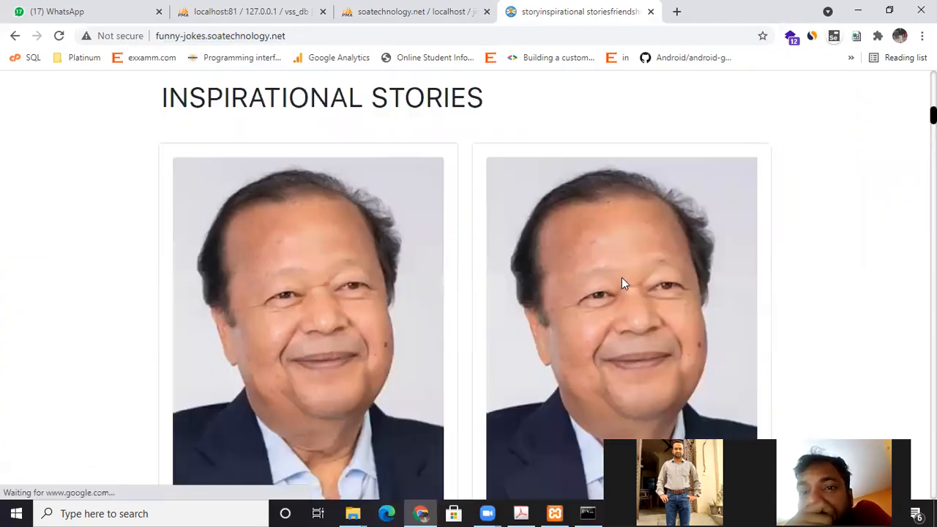
{"action": "scroll", "coordinate": [751, 278], "scroll_direction": "down", "scroll_amount": 5}
{"action": "scroll", "coordinate": [752, 279], "scroll_direction": "down", "scroll_amount": 5}
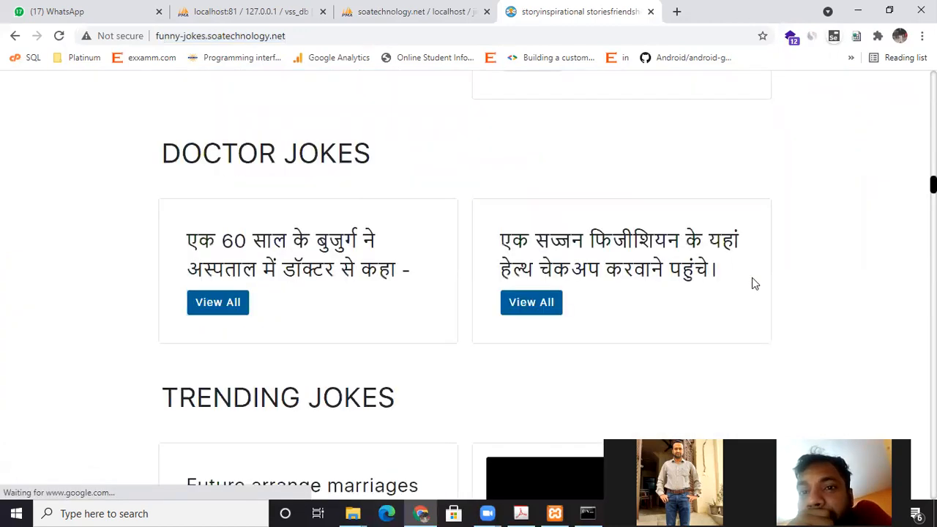
{"action": "scroll", "coordinate": [754, 284], "scroll_direction": "down", "scroll_amount": 5}
{"action": "scroll", "coordinate": [753, 284], "scroll_direction": "down", "scroll_amount": 5}
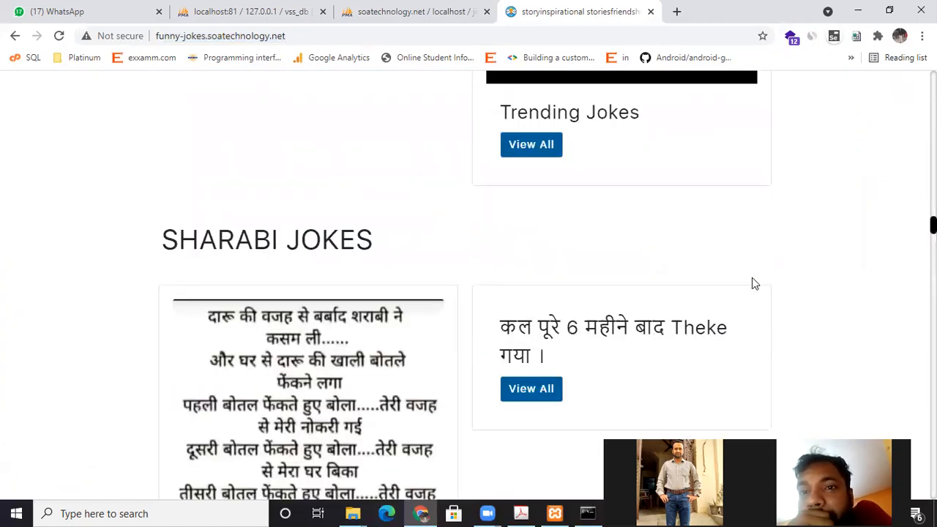
{"action": "scroll", "coordinate": [754, 284], "scroll_direction": "down", "scroll_amount": 5}
{"action": "scroll", "coordinate": [754, 284], "scroll_direction": "down", "scroll_amount": 4}
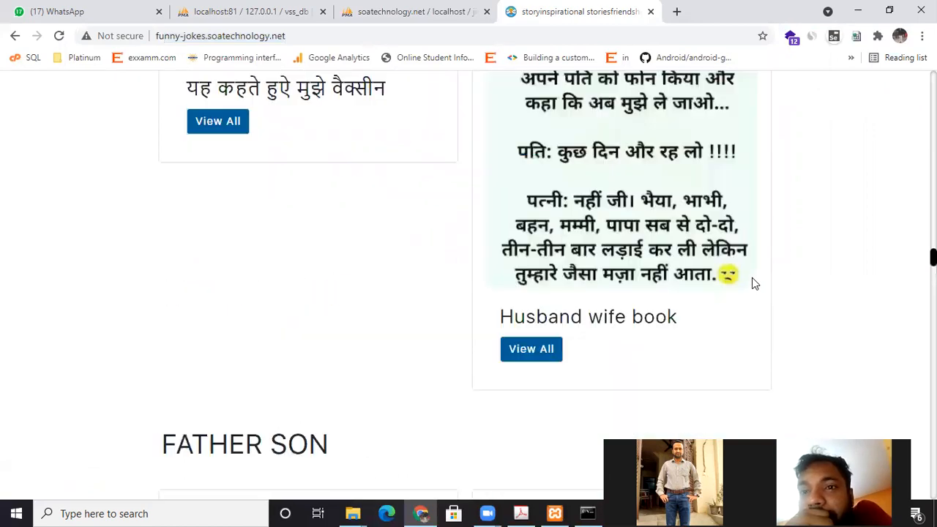
{"action": "scroll", "coordinate": [754, 284], "scroll_direction": "down", "scroll_amount": 5}
{"action": "scroll", "coordinate": [752, 279], "scroll_direction": "down", "scroll_amount": 5}
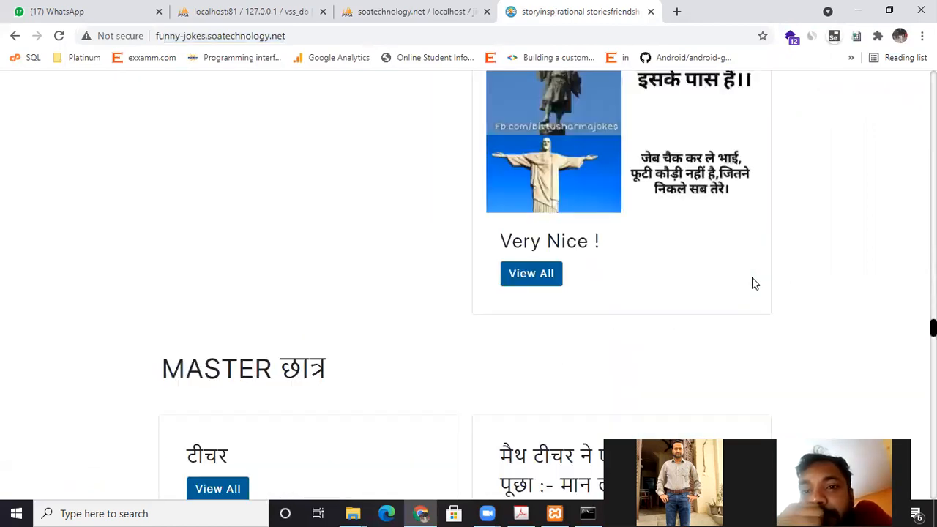
{"action": "scroll", "coordinate": [754, 284], "scroll_direction": "down", "scroll_amount": 5}
{"action": "scroll", "coordinate": [754, 284], "scroll_direction": "down", "scroll_amount": 5}
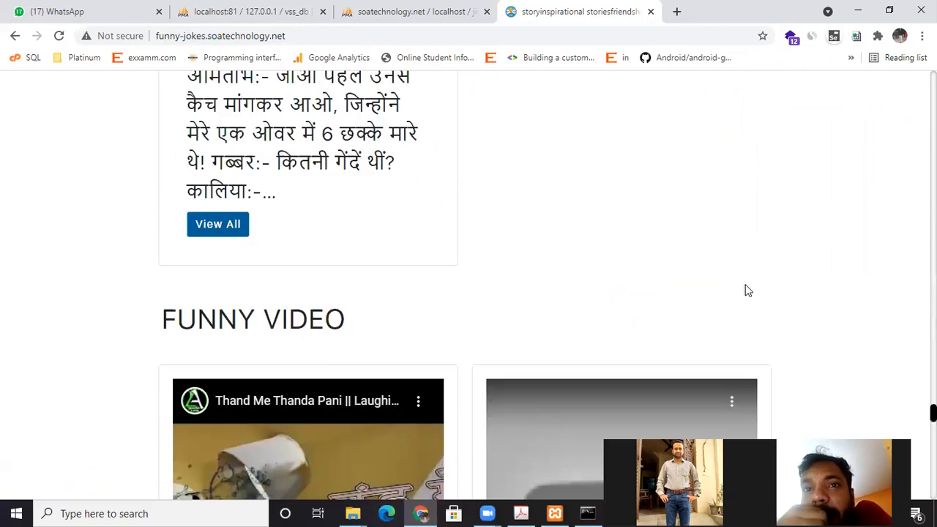
{"action": "scroll", "coordinate": [746, 293], "scroll_direction": "down", "scroll_amount": 5}
{"action": "scroll", "coordinate": [745, 292], "scroll_direction": "down", "scroll_amount": 5}
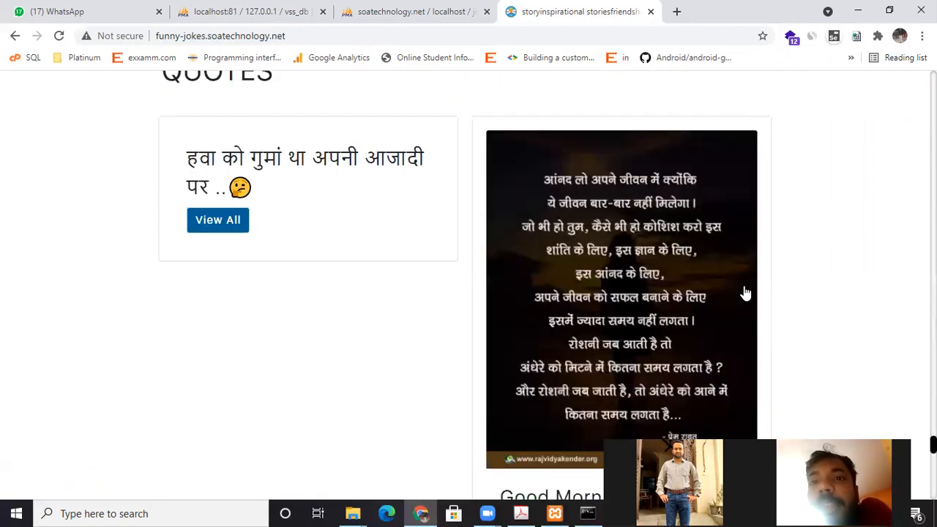
{"action": "scroll", "coordinate": [743, 291], "scroll_direction": "down", "scroll_amount": 4}
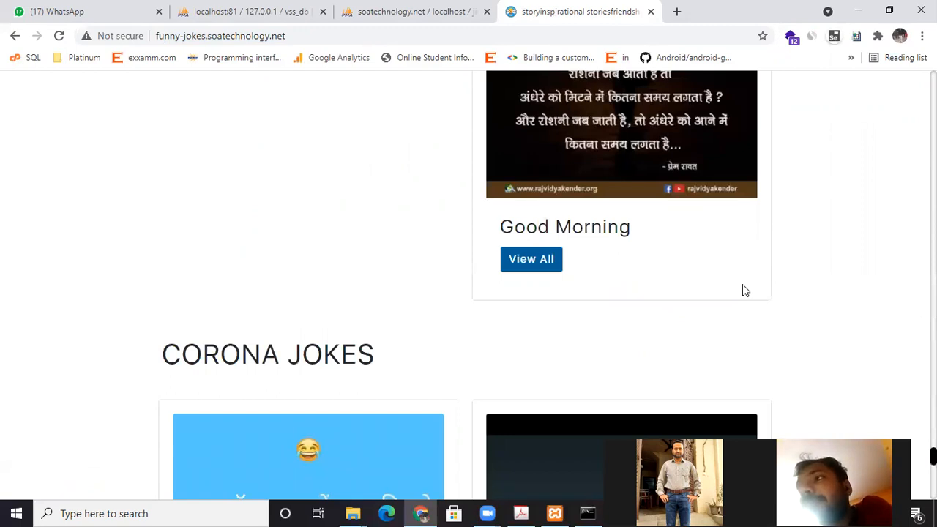
{"action": "scroll", "coordinate": [340, 226], "scroll_direction": "up", "scroll_amount": 5}
{"action": "scroll", "coordinate": [340, 223], "scroll_direction": "up", "scroll_amount": 5}
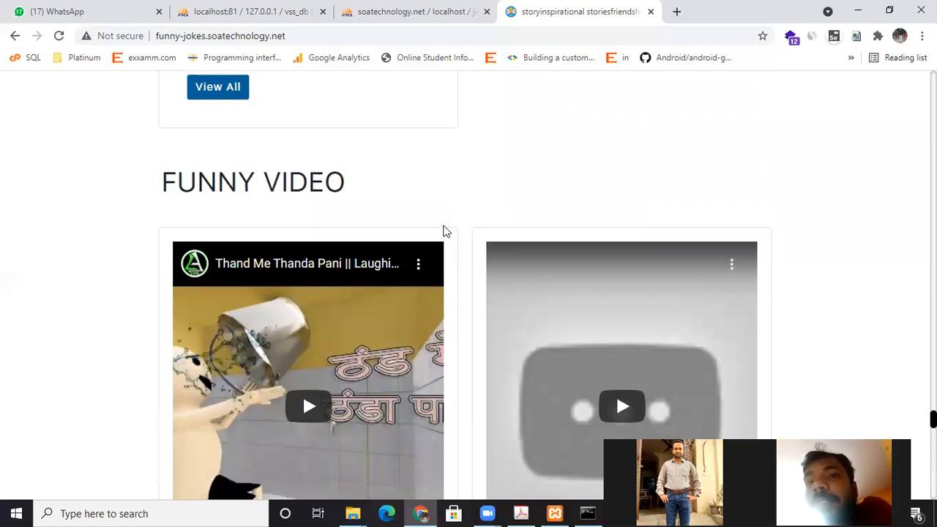
Open the Covid Live page from the site's footer features, close the advertisement and view the COVID-19 Tracker statistics.
{"action": "scroll", "coordinate": [754, 289], "scroll_direction": "down", "scroll_amount": 15}
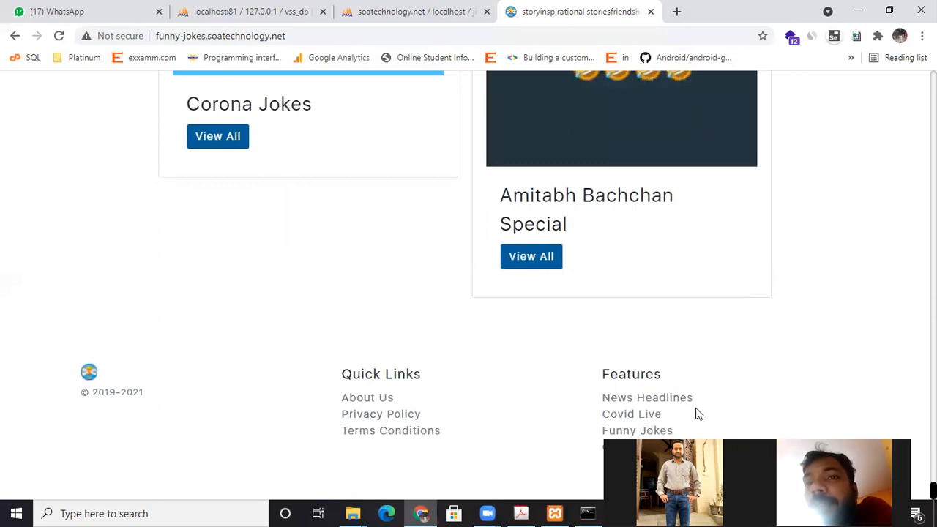
{"action": "scroll", "coordinate": [701, 364], "scroll_direction": "up", "scroll_amount": 4}
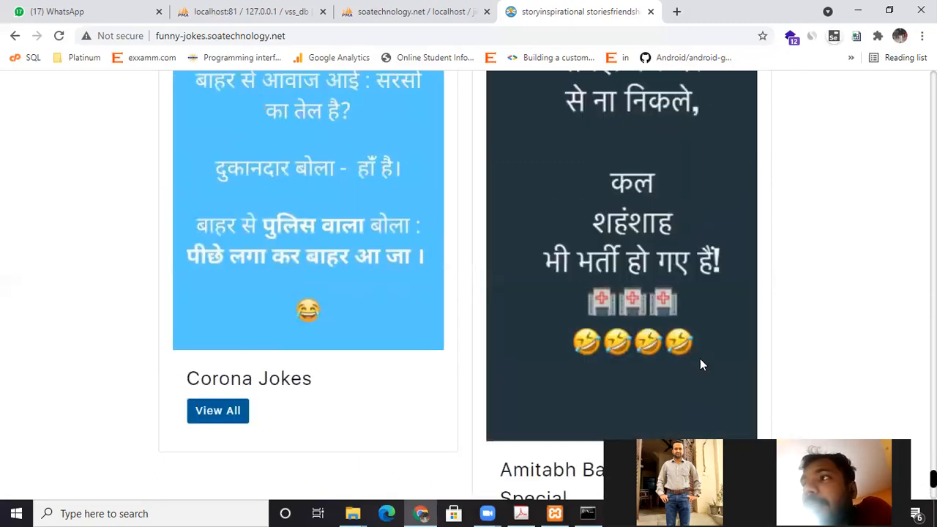
{"action": "scroll", "coordinate": [688, 380], "scroll_direction": "down", "scroll_amount": 4}
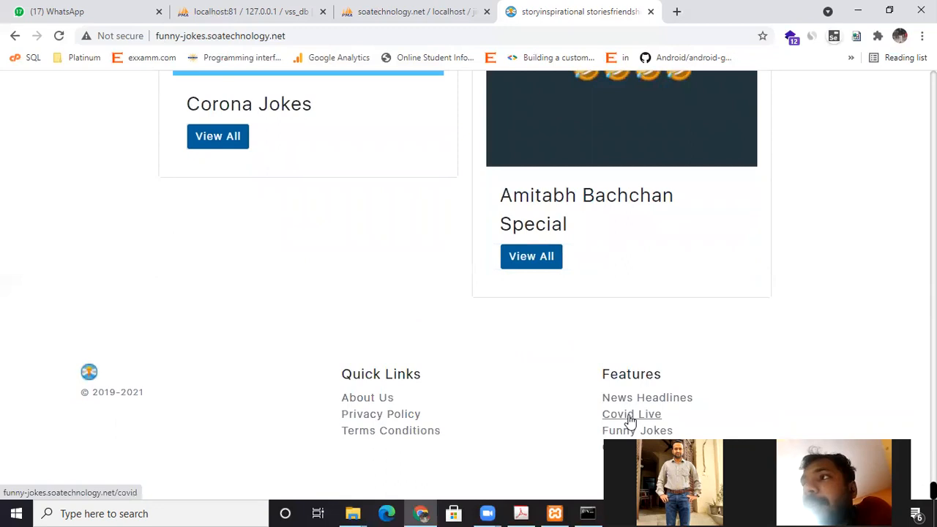
{"action": "left_click", "coordinate": [631, 414]}
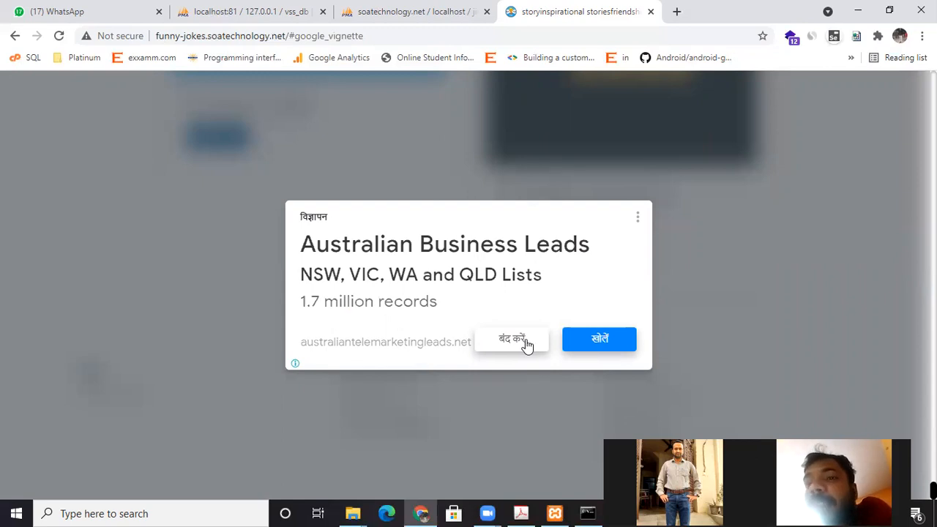
{"action": "left_click", "coordinate": [525, 341]}
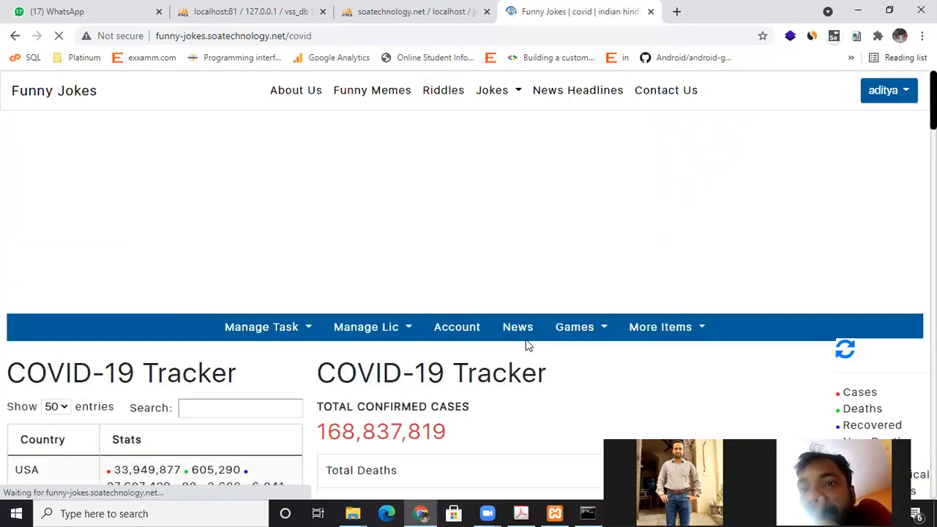
{"action": "scroll", "coordinate": [498, 343], "scroll_direction": "down", "scroll_amount": 3}
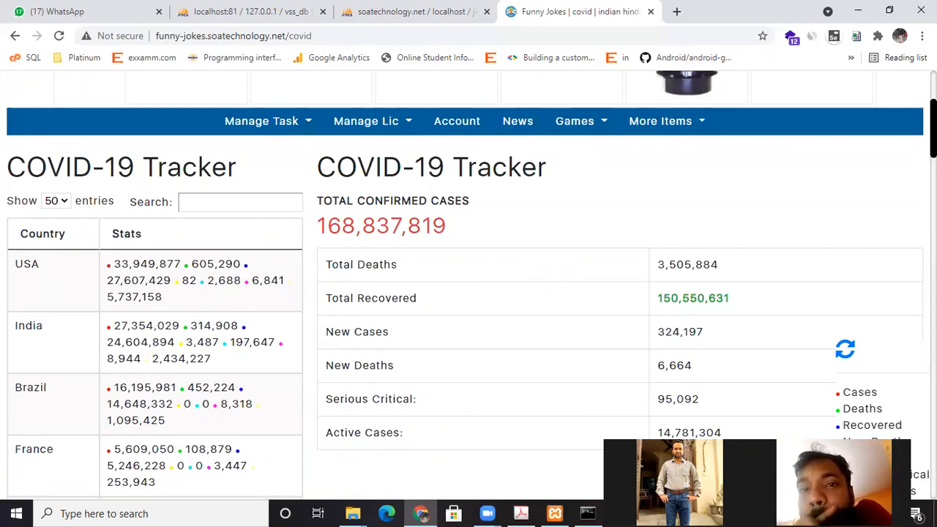
Examine India's figures, the worldwide COVID-19 totals and the list of country statistics on the tracker page.
{"action": "left_click_drag", "start_coordinate": [222, 344], "coordinate": [245, 342]}
{"action": "left_click", "coordinate": [239, 344]}
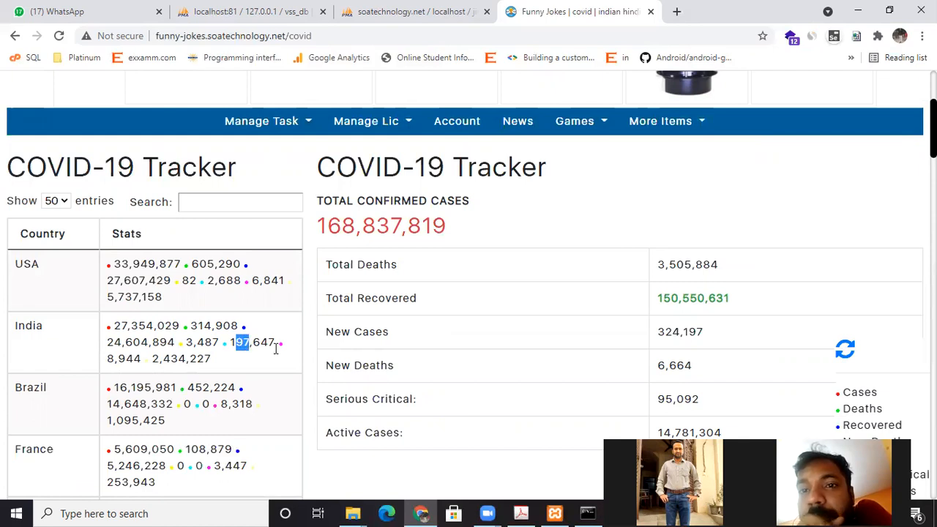
{"action": "left_click", "coordinate": [261, 358]}
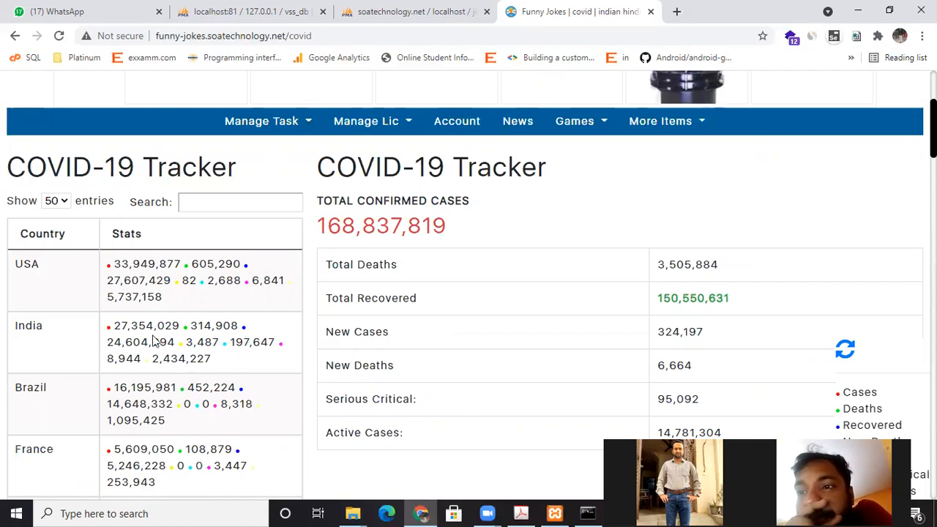
{"action": "left_click_drag", "start_coordinate": [230, 344], "coordinate": [247, 344]}
{"action": "left_click", "coordinate": [254, 344]}
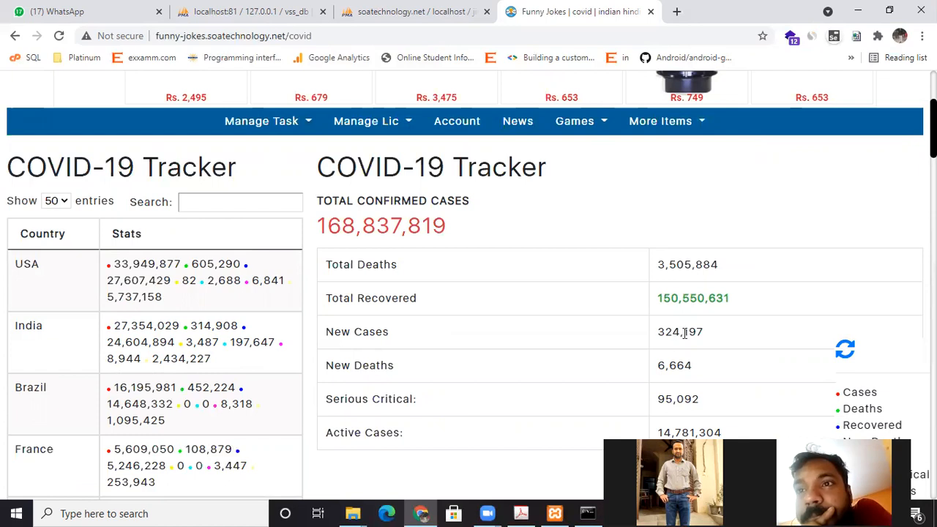
{"action": "scroll", "coordinate": [662, 344], "scroll_direction": "down", "scroll_amount": 2}
{"action": "scroll", "coordinate": [381, 351], "scroll_direction": "down", "scroll_amount": 4}
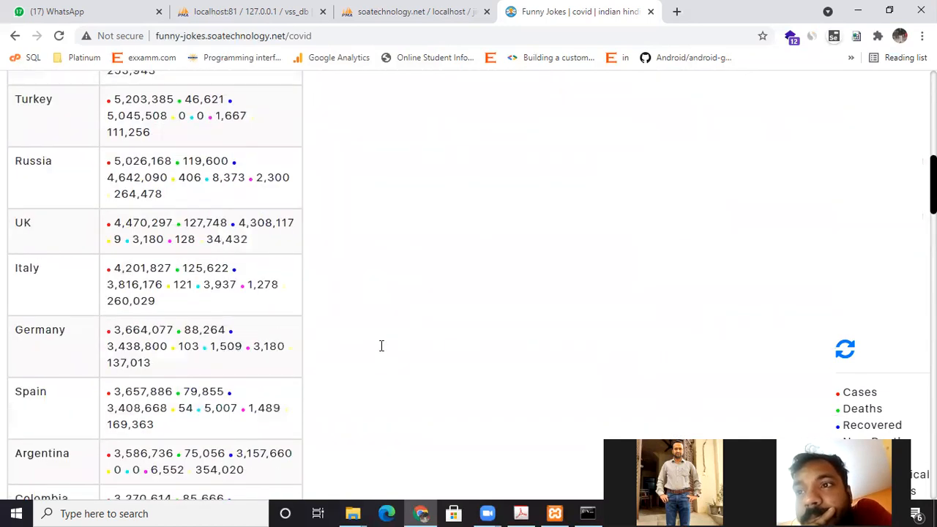
{"action": "scroll", "coordinate": [380, 351], "scroll_direction": "up", "scroll_amount": 9}
{"action": "scroll", "coordinate": [777, 344], "scroll_direction": "down", "scroll_amount": 7}
{"action": "scroll", "coordinate": [777, 379], "scroll_direction": "down", "scroll_amount": 20}
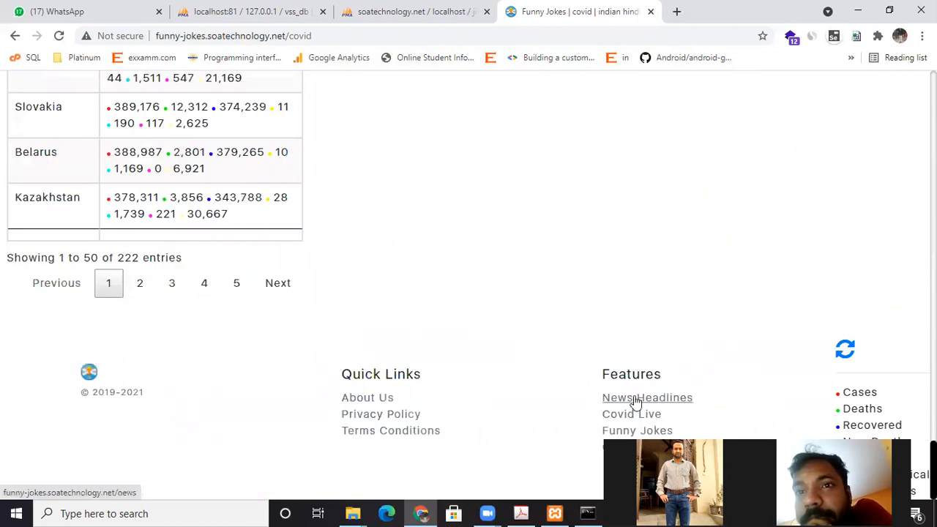
Open the COVID-19 symptom tracker and answer age 35, gender Male and body temperature Fever (98.6°F-102°F).
{"action": "left_click", "coordinate": [636, 436]}
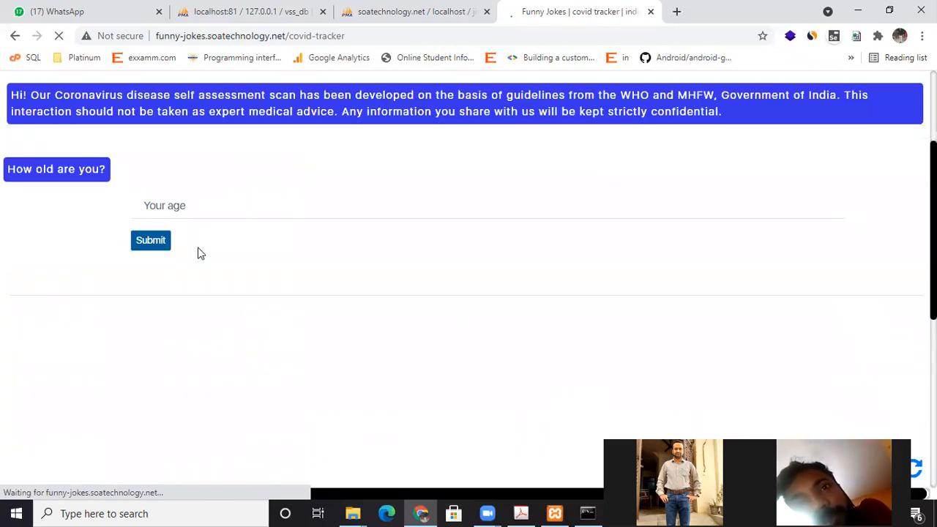
{"action": "left_click", "coordinate": [179, 206]}
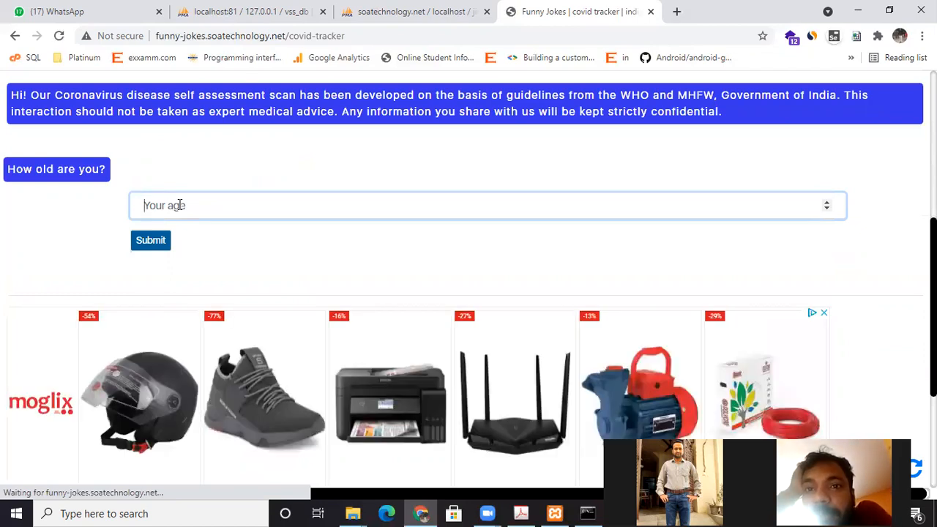
{"action": "type", "text": "35"}
{"action": "left_click", "coordinate": [162, 242]}
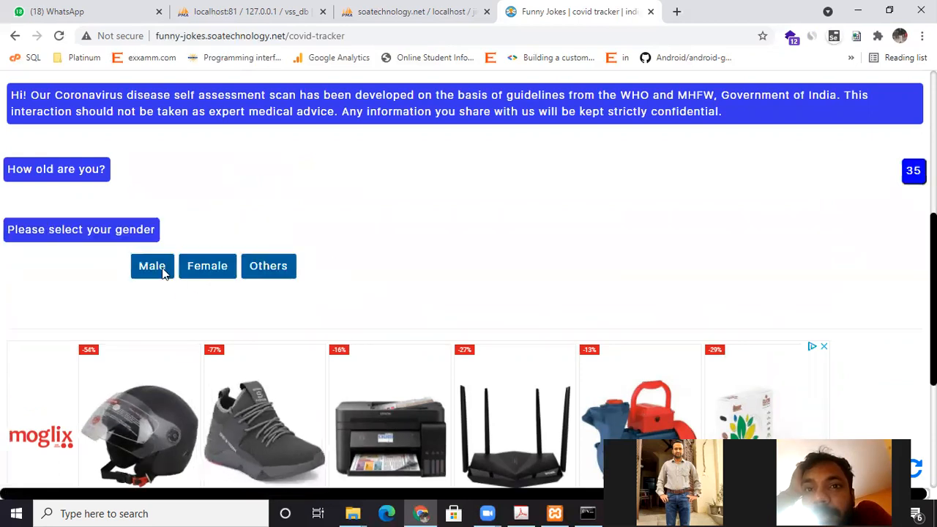
{"action": "left_click", "coordinate": [164, 270]}
{"action": "left_click", "coordinate": [355, 350]}
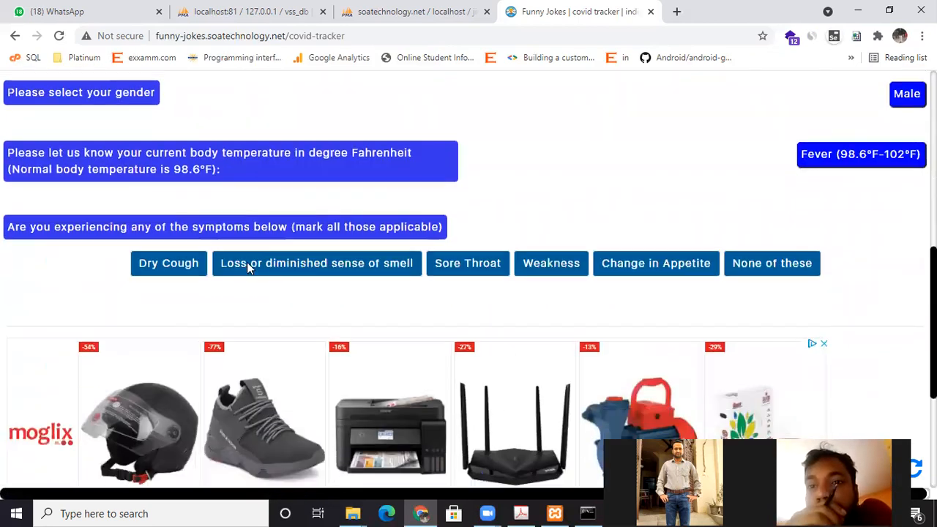
Report Loss or diminished sense of smell and Persistant Pain and Pressure in Chest as the symptoms.
{"action": "left_click", "coordinate": [247, 267]}
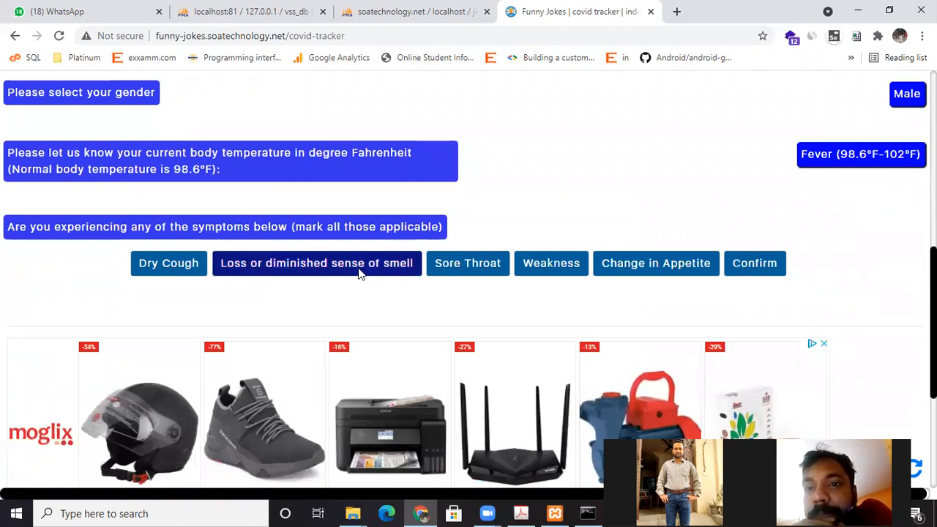
{"action": "left_click", "coordinate": [748, 265]}
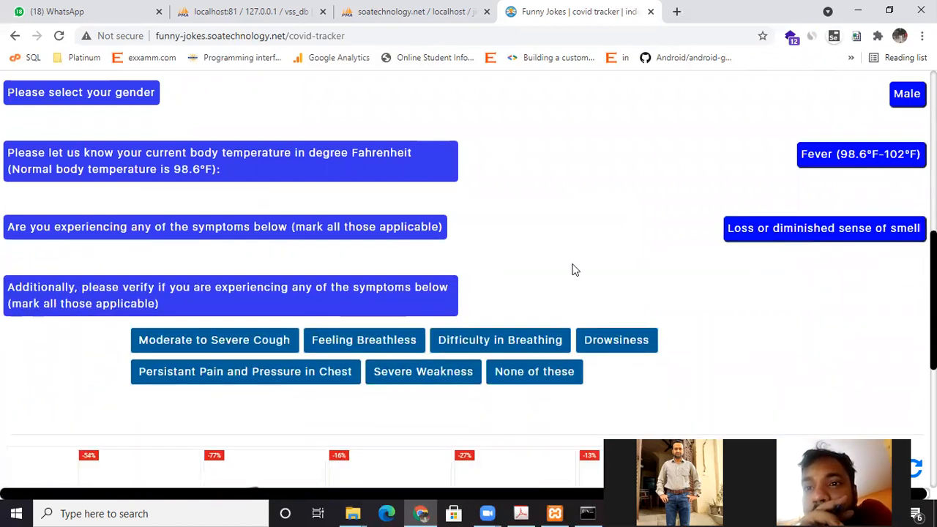
{"action": "left_click", "coordinate": [266, 234]}
{"action": "left_click", "coordinate": [526, 236]}
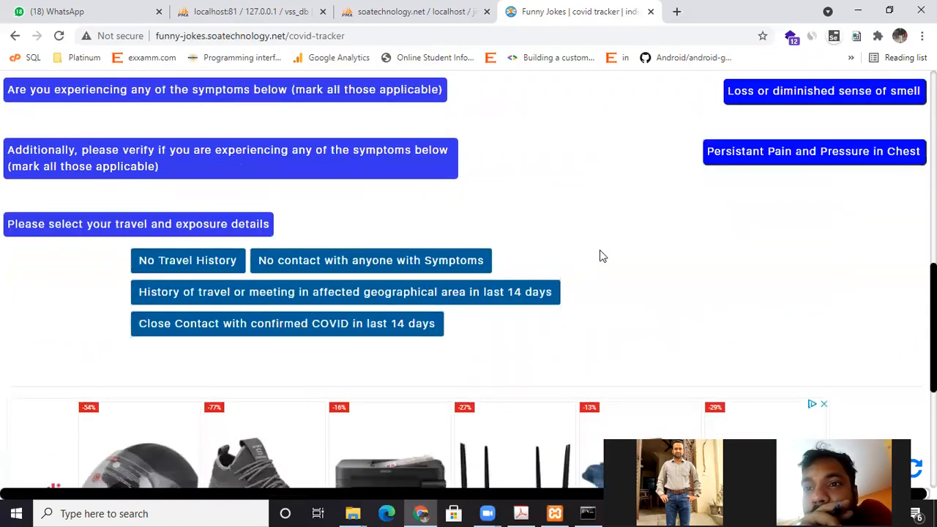
Complete the assessment with No Travel History, Lung disease as existing condition and No Change in symptoms over the last 48 hours.
{"action": "left_click", "coordinate": [178, 124]}
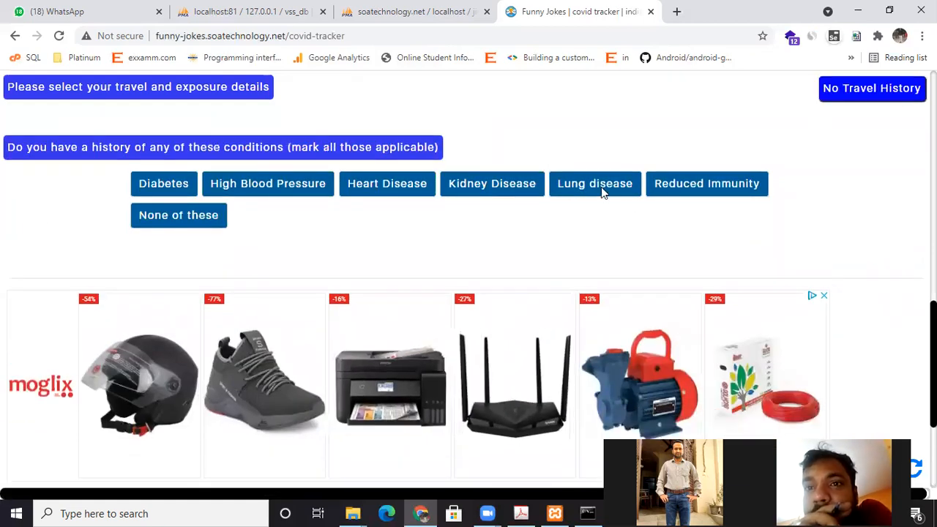
{"action": "left_click", "coordinate": [605, 192]}
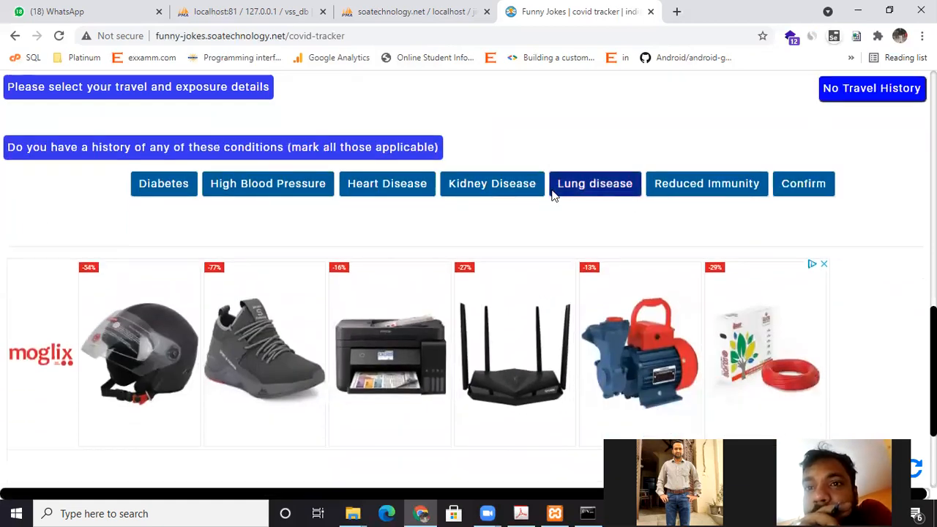
{"action": "left_click", "coordinate": [814, 183]}
{"action": "left_click", "coordinate": [226, 244]}
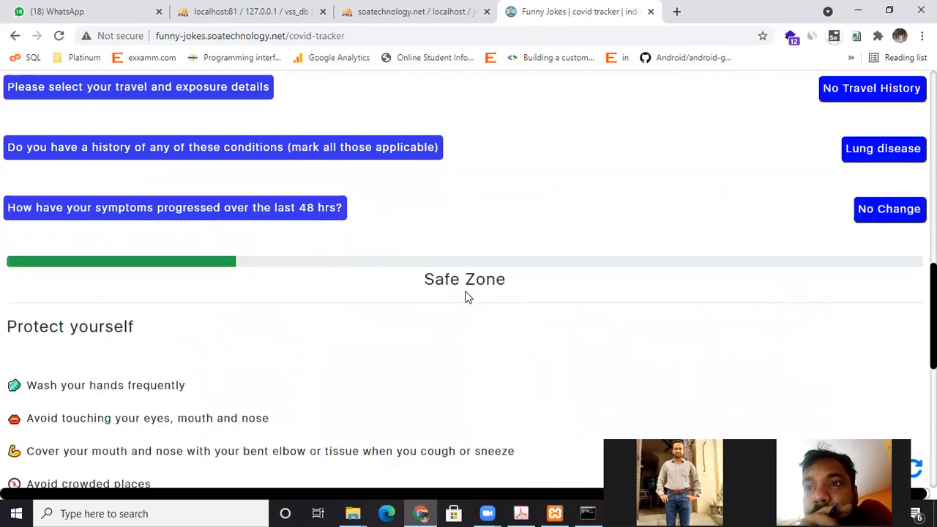
Review the given answers, the risk result and the protection advice of the symptom assessment.
{"action": "scroll", "coordinate": [484, 326], "scroll_direction": "up", "scroll_amount": 5}
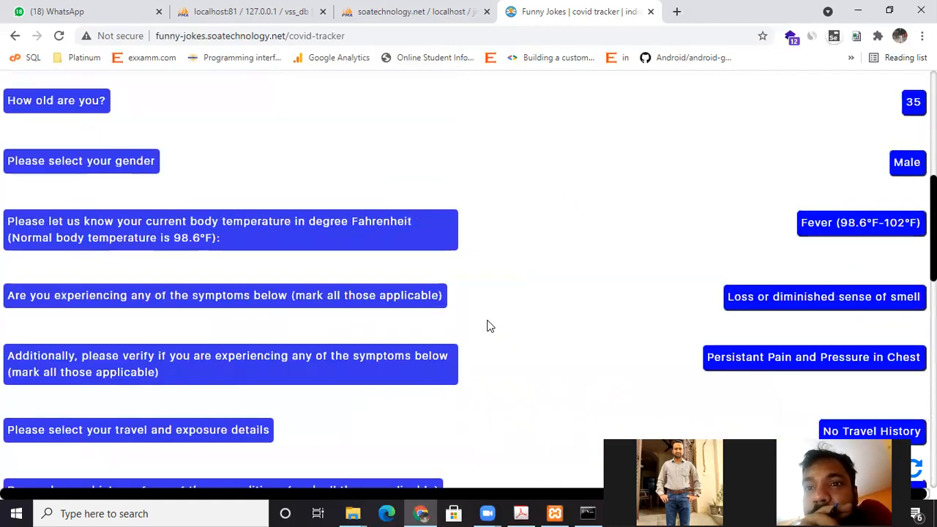
{"action": "scroll", "coordinate": [487, 325], "scroll_direction": "down", "scroll_amount": 9}
{"action": "scroll", "coordinate": [471, 334], "scroll_direction": "up", "scroll_amount": 5}
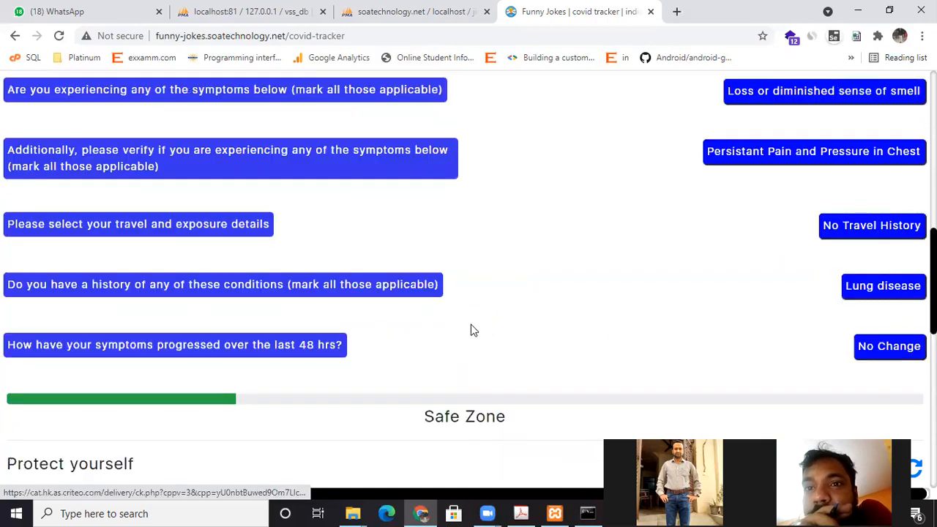
Show the account's own tasks and look over the May 2021 calendar and the assigned tasks table.
{"action": "scroll", "coordinate": [182, 244], "scroll_direction": "up", "scroll_amount": 8}
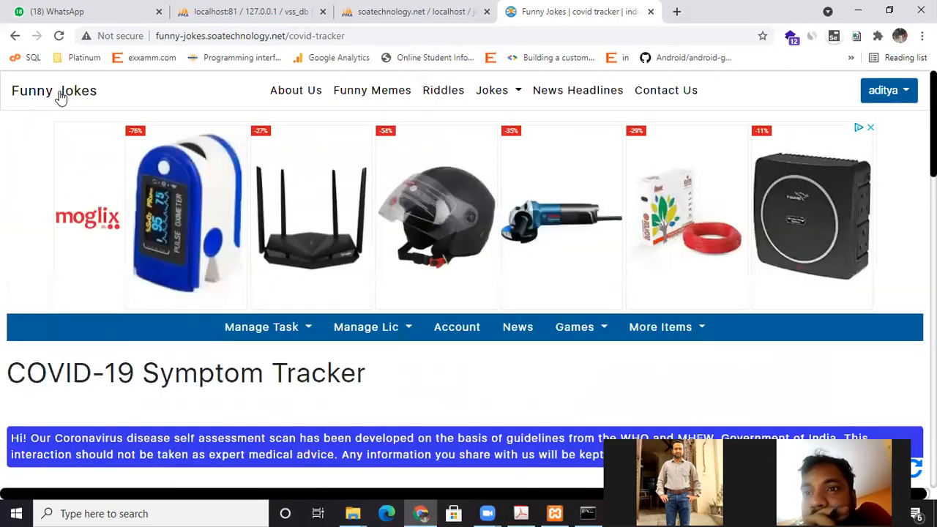
{"action": "left_click", "coordinate": [293, 335]}
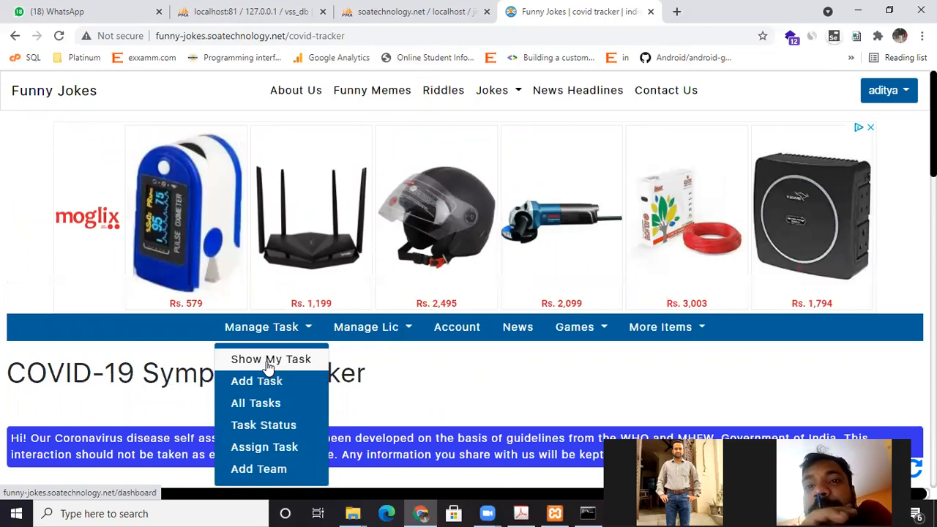
{"action": "left_click", "coordinate": [267, 361]}
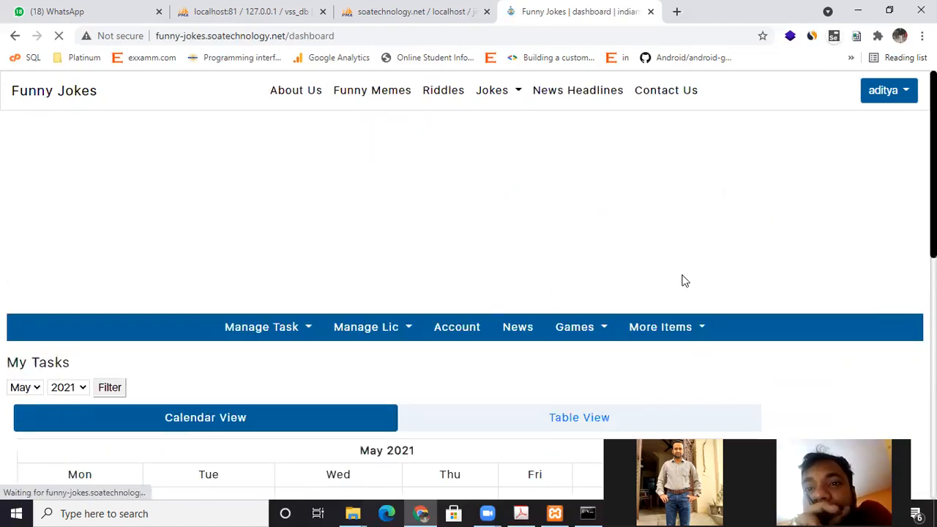
{"action": "scroll", "coordinate": [781, 292], "scroll_direction": "down", "scroll_amount": 3}
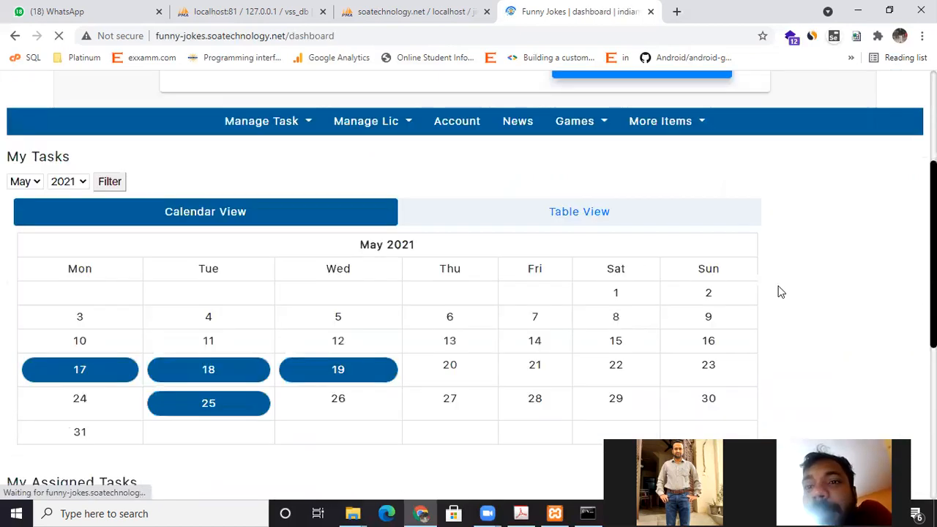
{"action": "scroll", "coordinate": [781, 292], "scroll_direction": "up", "scroll_amount": 2}
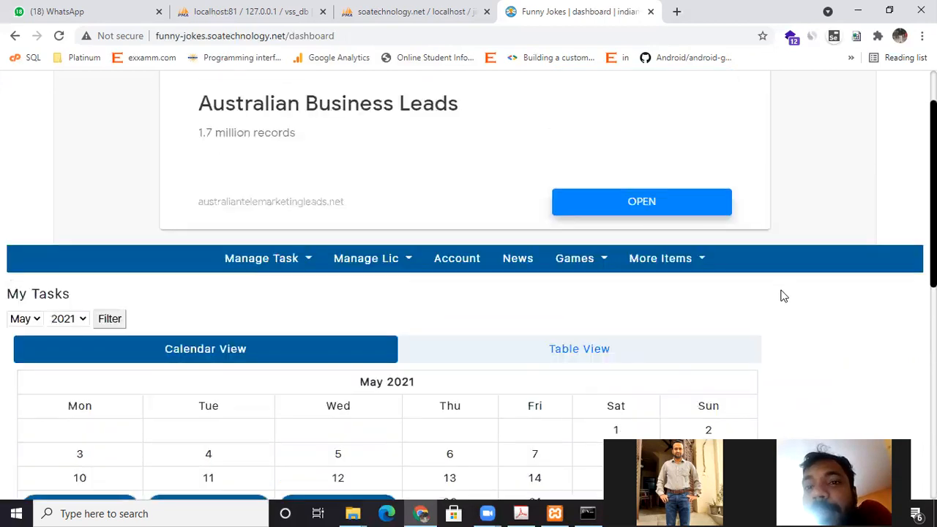
{"action": "scroll", "coordinate": [784, 301], "scroll_direction": "up", "scroll_amount": 1}
{"action": "scroll", "coordinate": [796, 311], "scroll_direction": "down", "scroll_amount": 8}
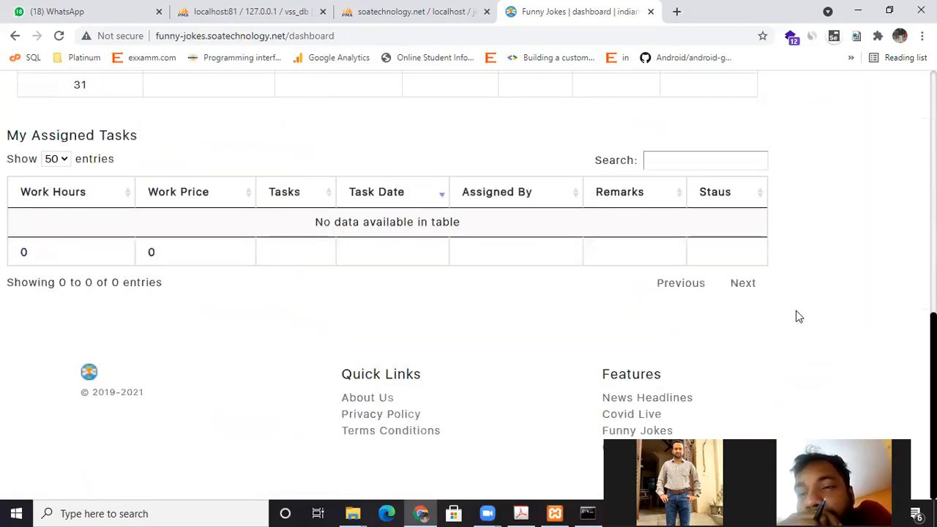
{"action": "scroll", "coordinate": [796, 311], "scroll_direction": "up", "scroll_amount": 8}
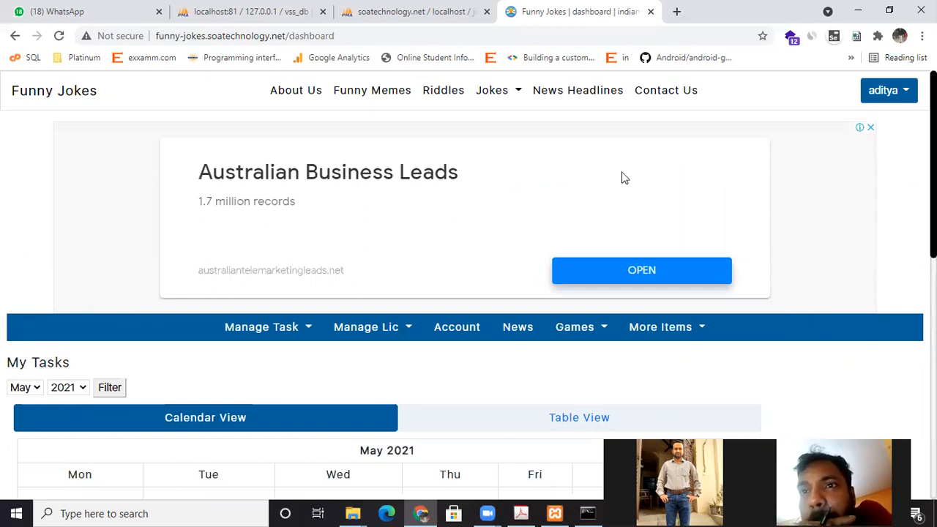
Switch the May 2021 tasks to the table view and read through the MySQL class entries.
{"action": "left_click", "coordinate": [587, 423]}
{"action": "scroll", "coordinate": [680, 376], "scroll_direction": "down", "scroll_amount": 4}
{"action": "scroll", "coordinate": [680, 377], "scroll_direction": "down", "scroll_amount": 3}
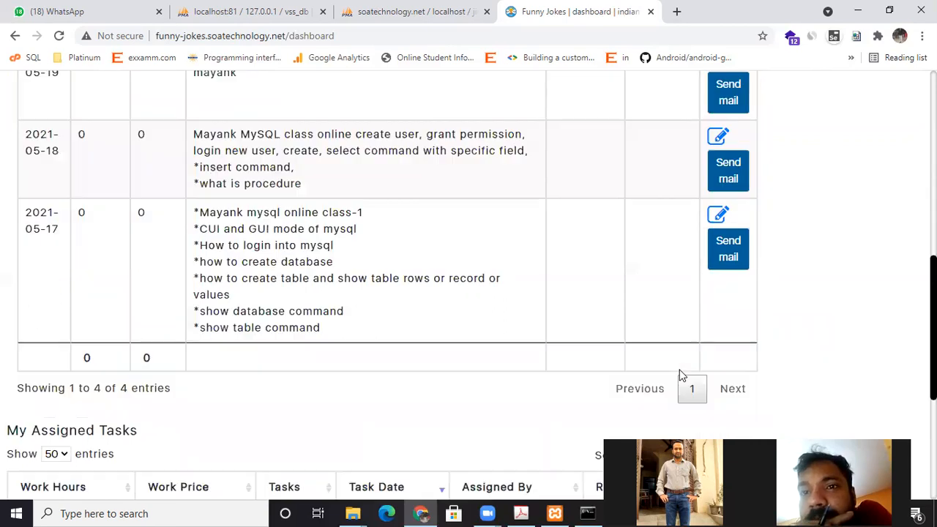
{"action": "scroll", "coordinate": [679, 375], "scroll_direction": "up", "scroll_amount": 6}
{"action": "scroll", "coordinate": [240, 347], "scroll_direction": "up", "scroll_amount": 2}
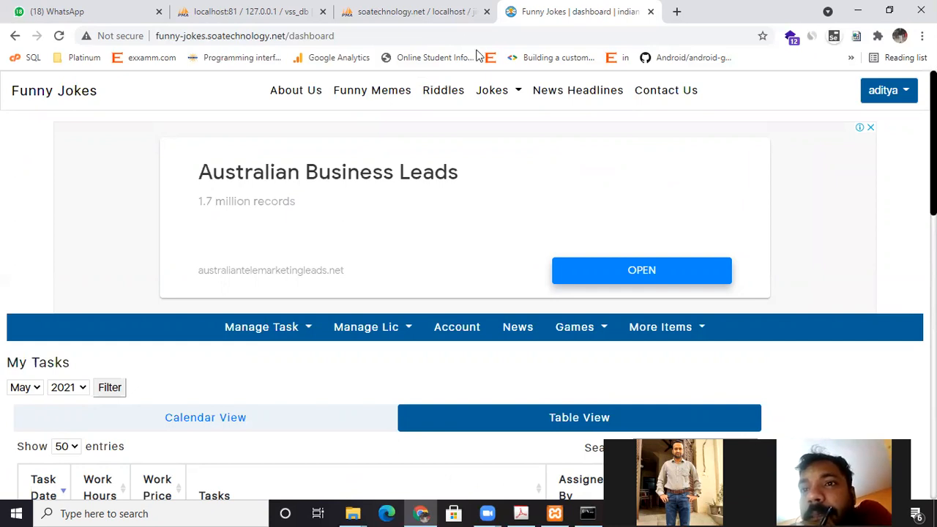
{"action": "scroll", "coordinate": [774, 302], "scroll_direction": "down", "scroll_amount": 10}
{"action": "scroll", "coordinate": [783, 306], "scroll_direction": "down", "scroll_amount": 3}
{"action": "scroll", "coordinate": [788, 307], "scroll_direction": "up", "scroll_amount": 8}
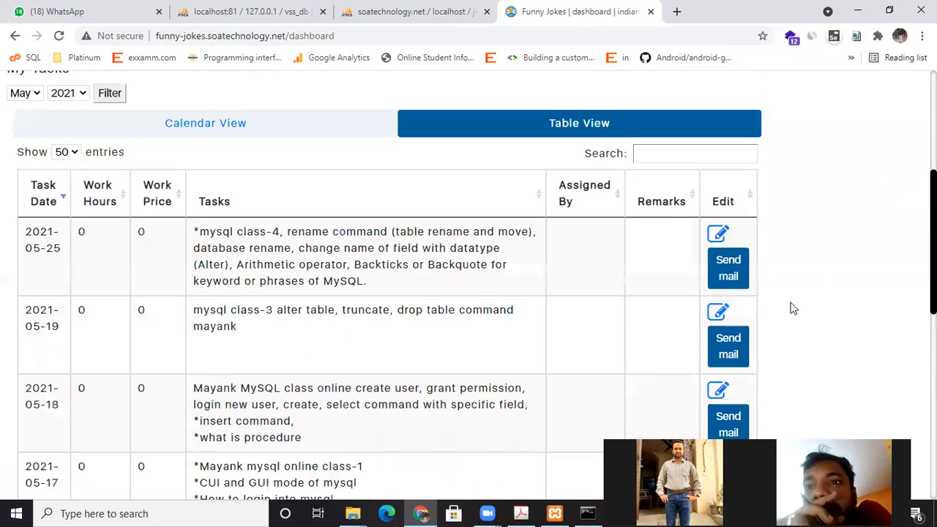
{"action": "scroll", "coordinate": [790, 308], "scroll_direction": "up", "scroll_amount": 4}
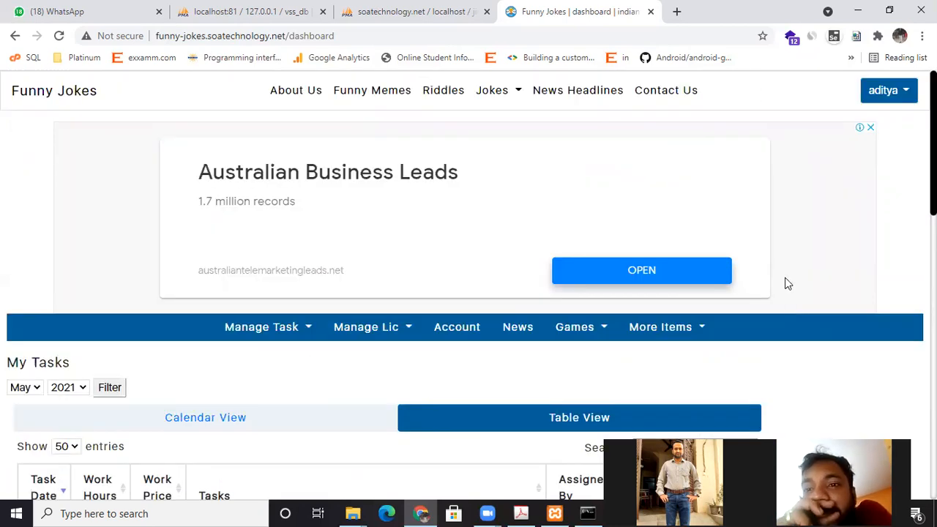
Open the site's 2048 game and bring its board into view.
{"action": "left_click", "coordinate": [575, 329]}
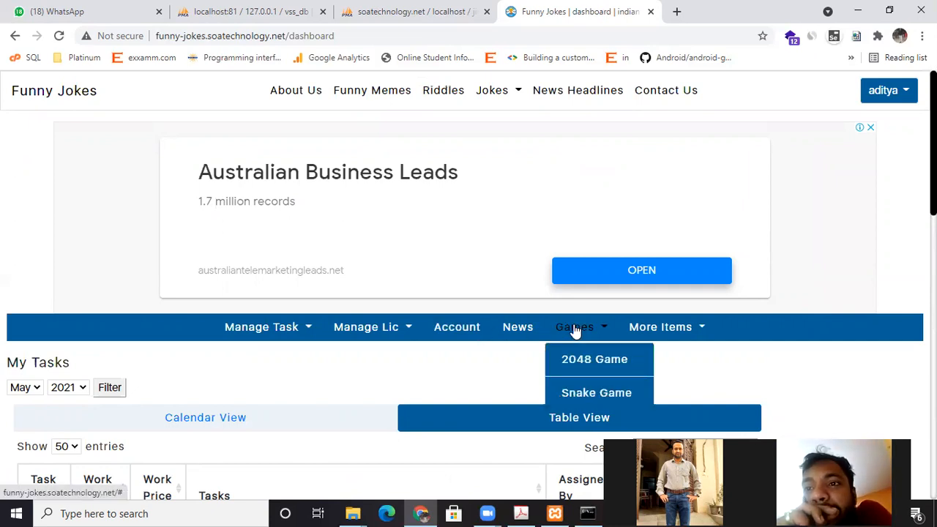
{"action": "left_click", "coordinate": [586, 366]}
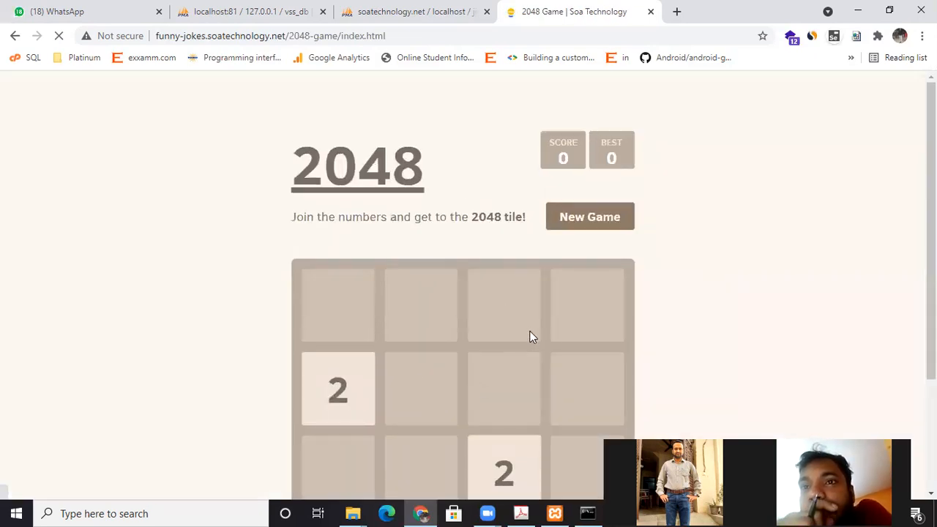
{"action": "scroll", "coordinate": [468, 365], "scroll_direction": "down", "scroll_amount": 1}
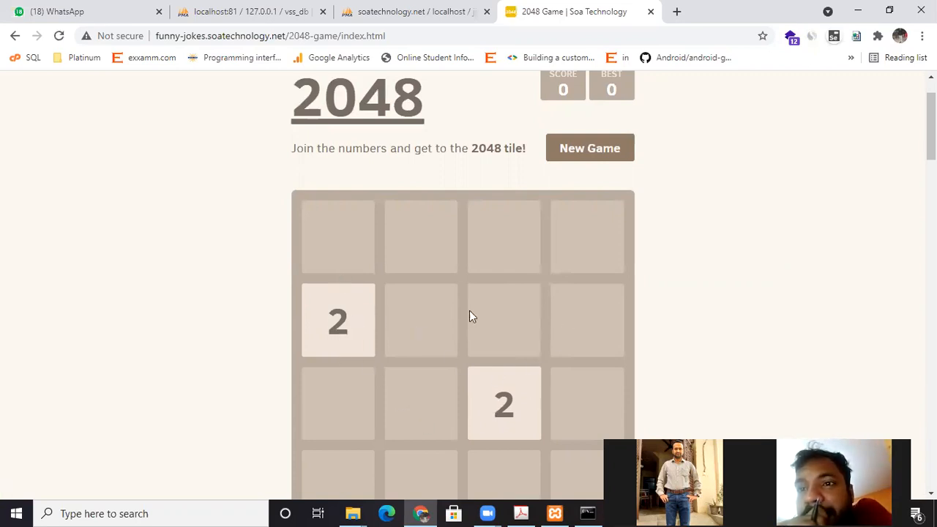
{"action": "scroll", "coordinate": [512, 349], "scroll_direction": "down", "scroll_amount": 2}
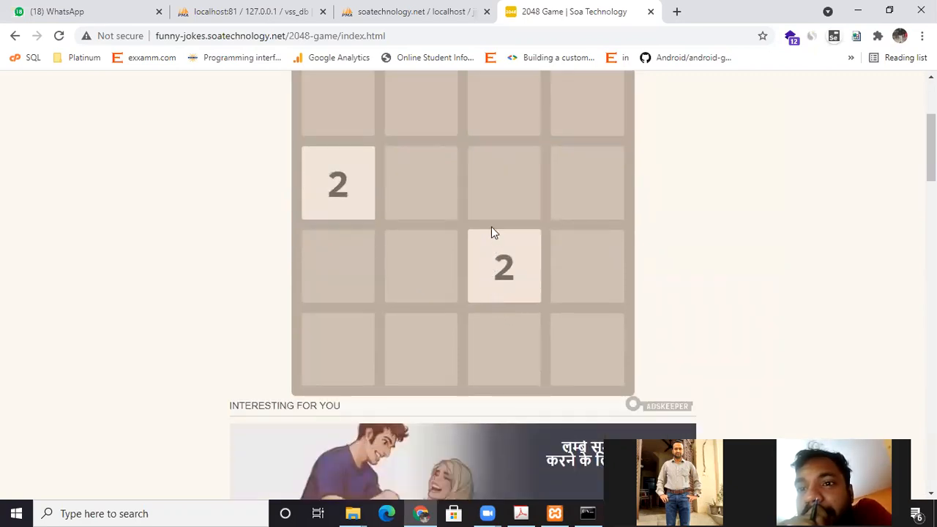
{"action": "scroll", "coordinate": [491, 232], "scroll_direction": "up", "scroll_amount": 2}
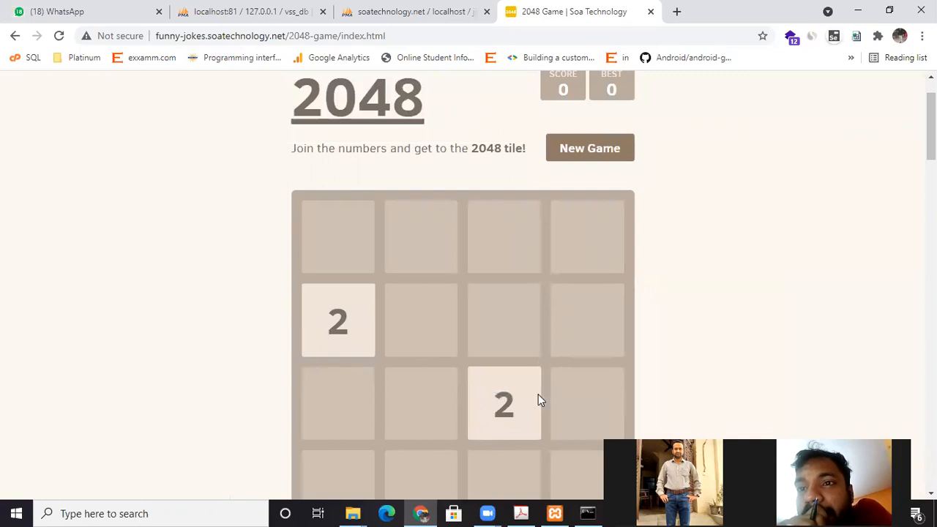
Play 2048 by sliding the tiles mostly up and sideways, merging equal numbers until a 16 tile is made.
{"action": "key", "text": "Up"}
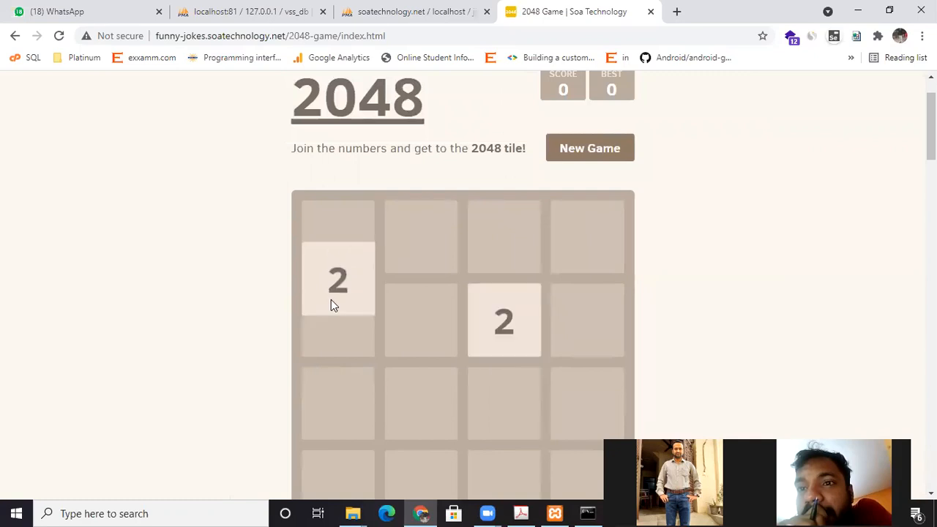
{"action": "key", "text": "Left"}
{"action": "key", "text": "Up"}
{"action": "key", "text": "Up"}
{"action": "key", "text": "Up"}
{"action": "key", "text": "Up"}
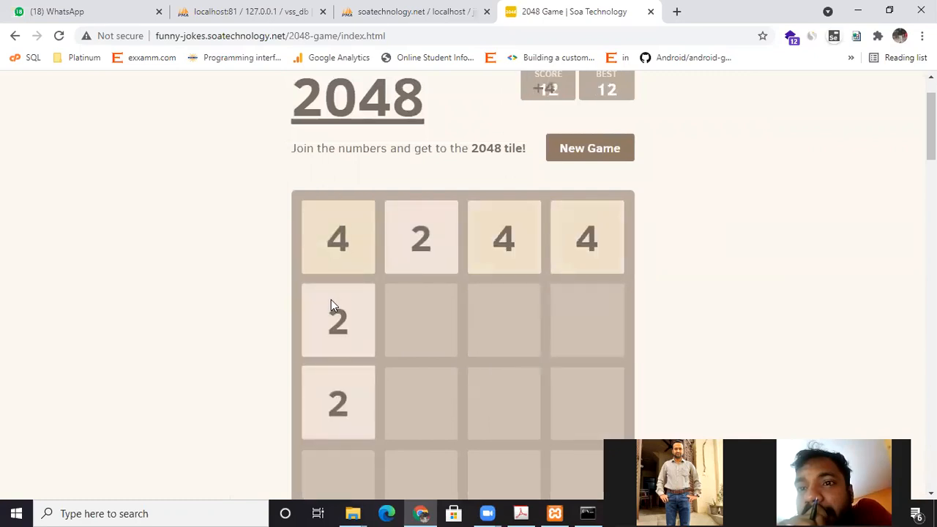
{"action": "key", "text": "Down"}
{"action": "key", "text": "Up"}
{"action": "key", "text": "Up"}
{"action": "key", "text": "Left"}
{"action": "key", "text": "Up"}
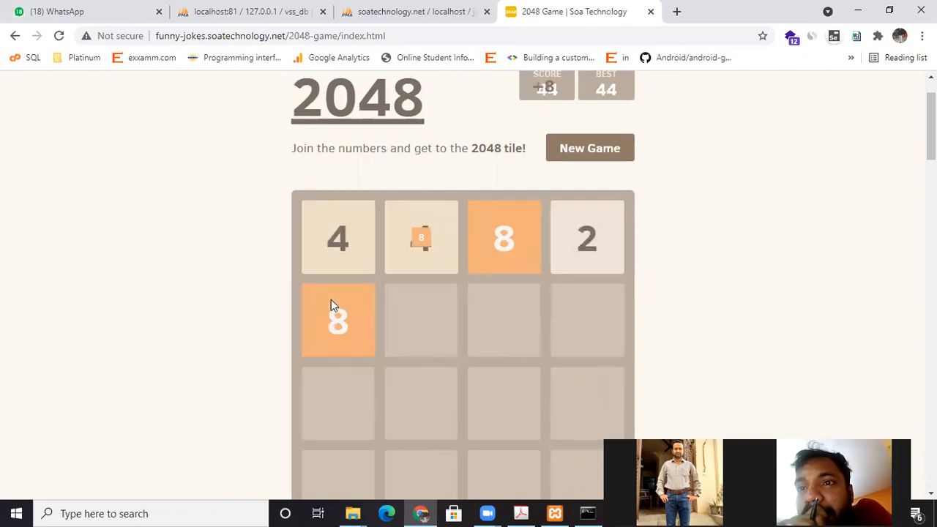
{"action": "key", "text": "Left"}
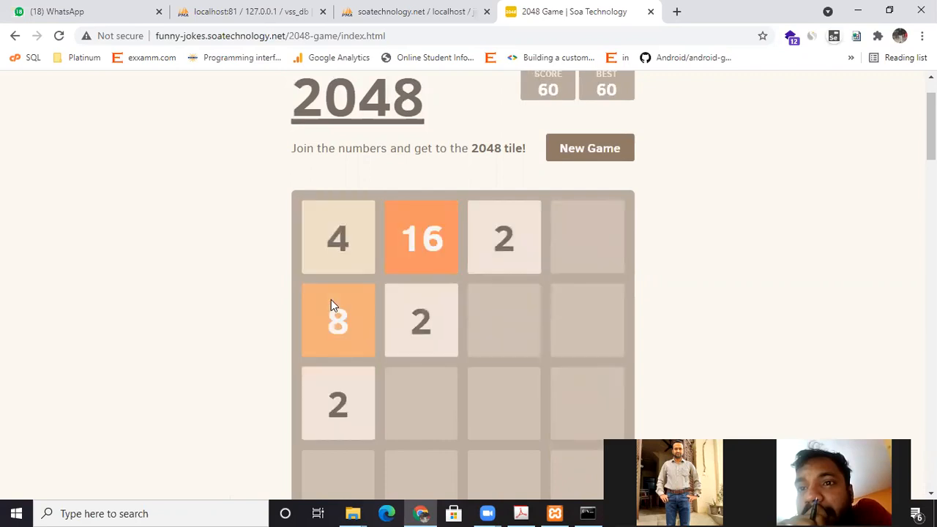
{"action": "key", "text": "Right"}
{"action": "key", "text": "Up"}
{"action": "key", "text": "Up"}
{"action": "key", "text": "Left"}
{"action": "key", "text": "Up"}
{"action": "key", "text": "Right"}
{"action": "key", "text": "Up"}
{"action": "key", "text": "Left"}
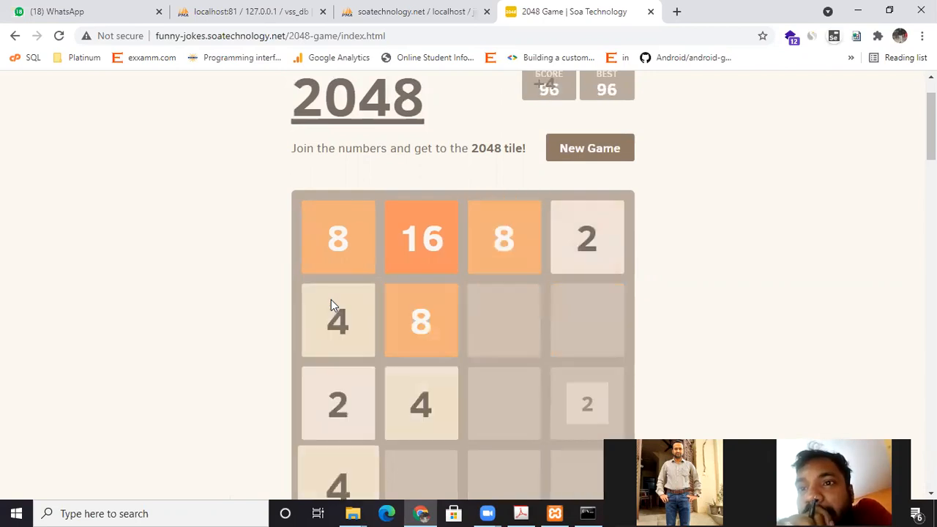
{"action": "scroll", "coordinate": [102, 142], "scroll_direction": "up", "scroll_amount": 2}
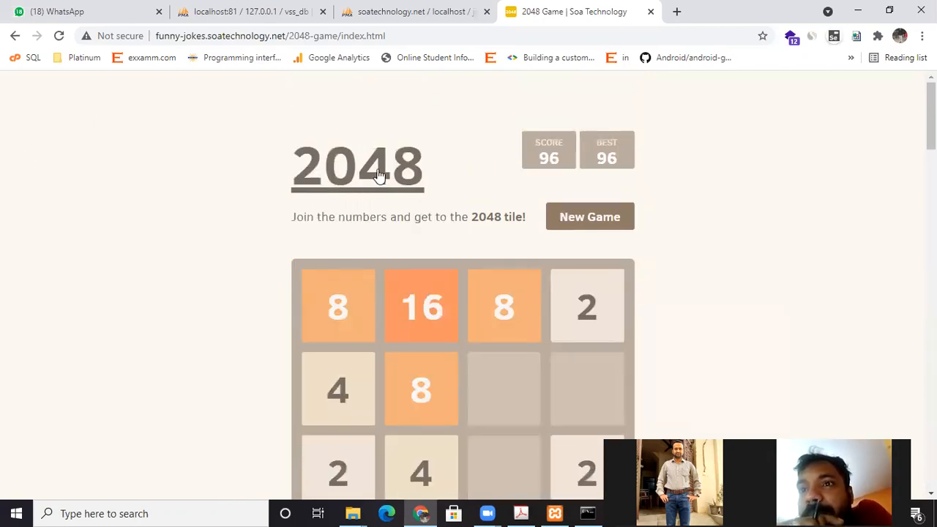
Leave 2048 for the site's home page, open the snake game and steer the snake downward.
{"action": "left_click", "coordinate": [379, 176]}
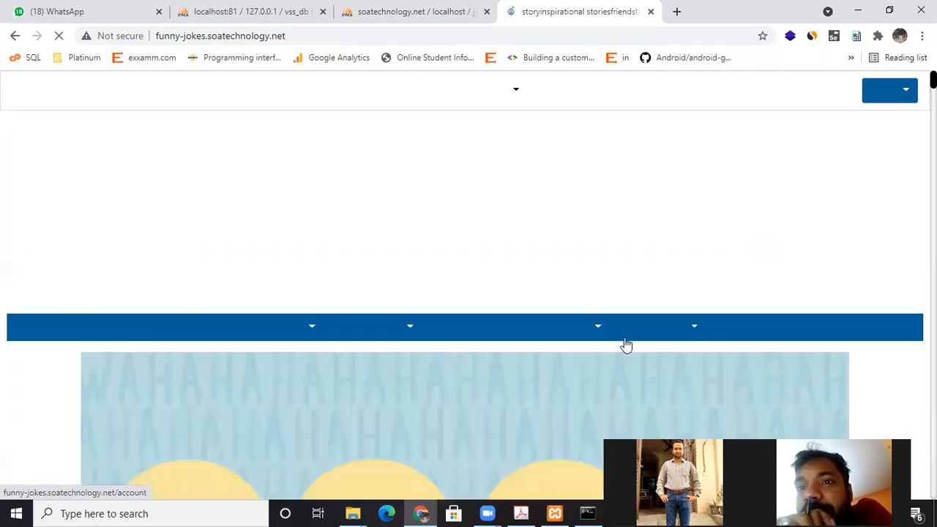
{"action": "left_click", "coordinate": [593, 330]}
{"action": "left_click", "coordinate": [587, 392]}
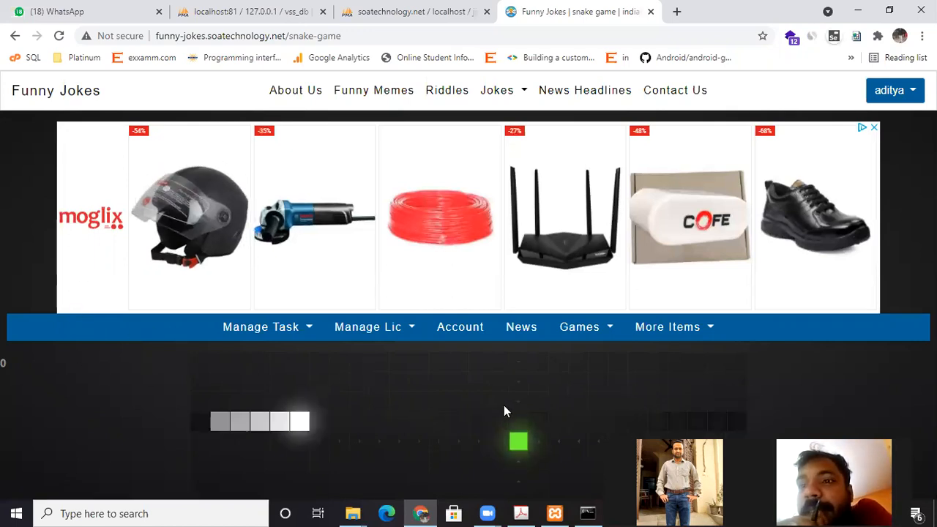
{"action": "key", "text": "Down"}
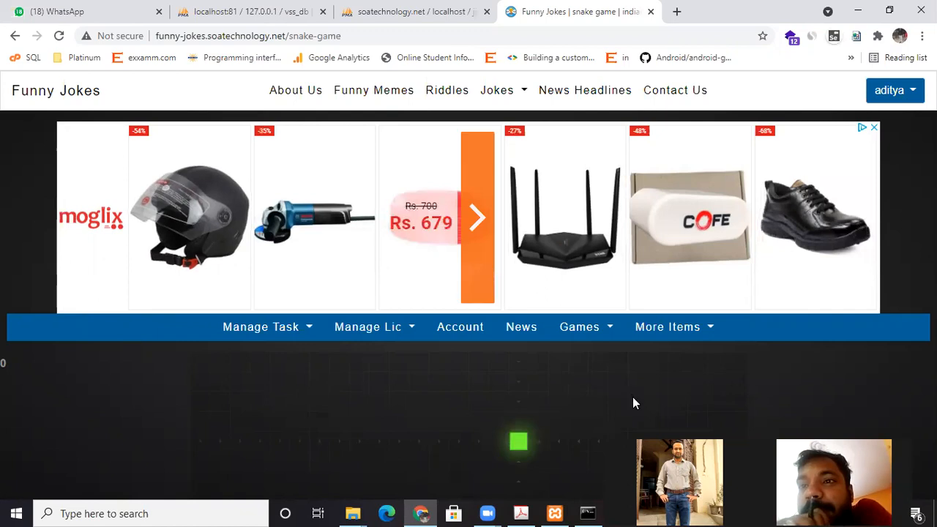
Return to the Funny Jokes home page and open the task dashboard.
{"action": "left_click", "coordinate": [52, 99]}
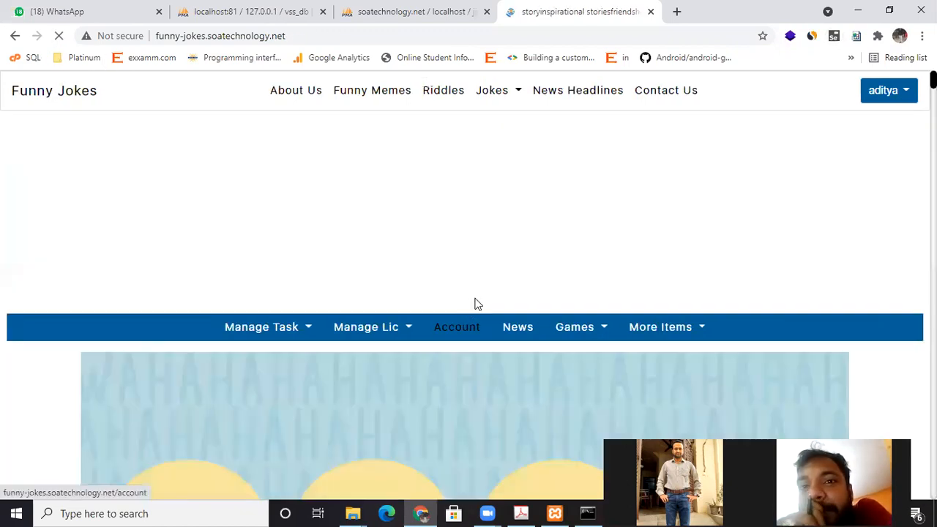
{"action": "scroll", "coordinate": [440, 286], "scroll_direction": "down", "scroll_amount": 5}
{"action": "scroll", "coordinate": [260, 234], "scroll_direction": "up", "scroll_amount": 3}
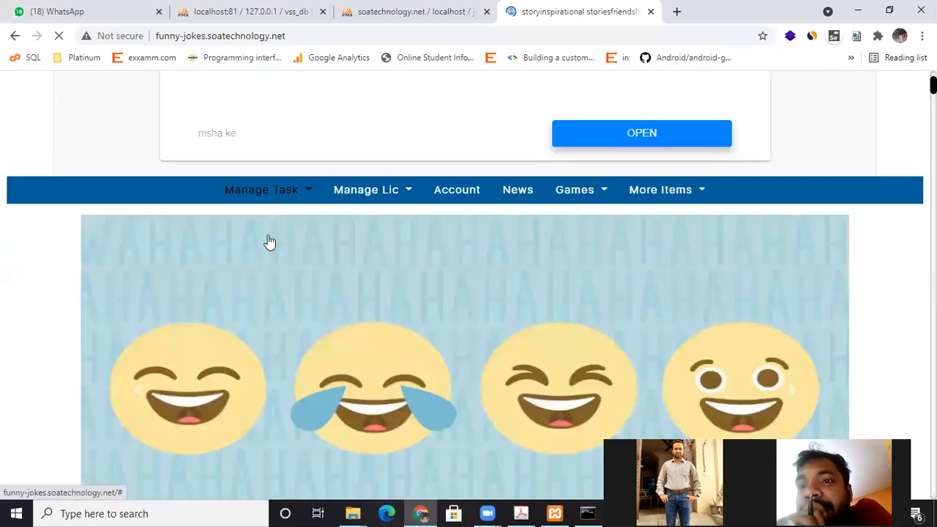
{"action": "mouse_move", "coordinate": [267, 226]}
{"action": "left_click", "coordinate": [400, 364]}
Switch to the soatechnology.net phpMyAdmin, open the StockData table of the stock database and ignore all reported server errors.
{"action": "left_click", "coordinate": [444, 14]}
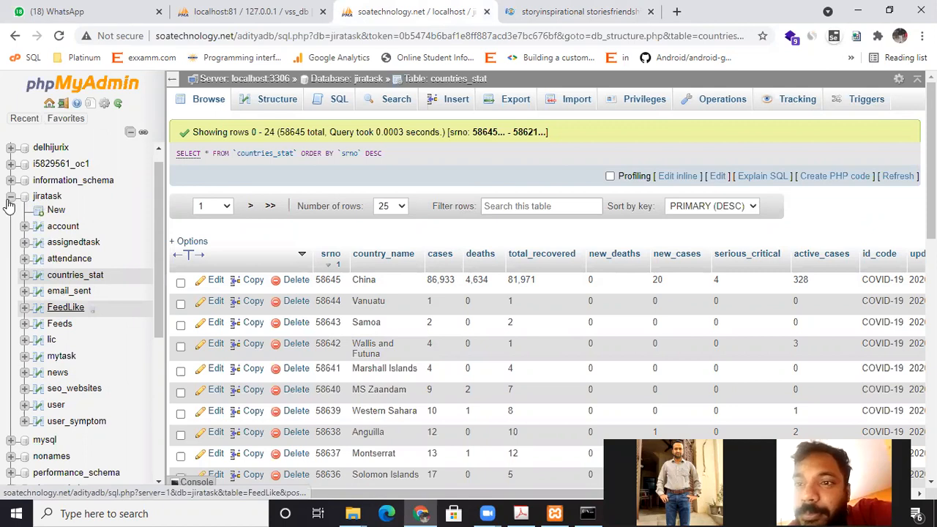
{"action": "left_click", "coordinate": [78, 203]}
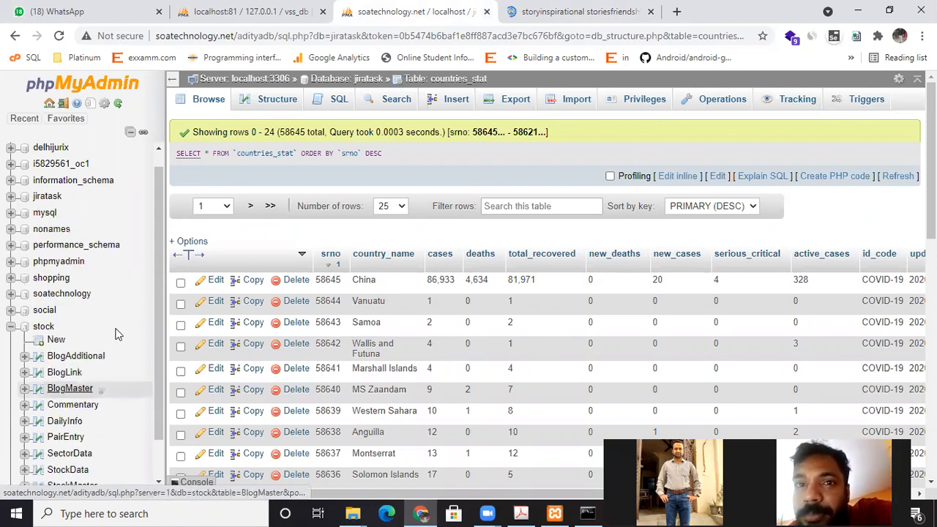
{"action": "scroll", "coordinate": [119, 335], "scroll_direction": "down", "scroll_amount": 1}
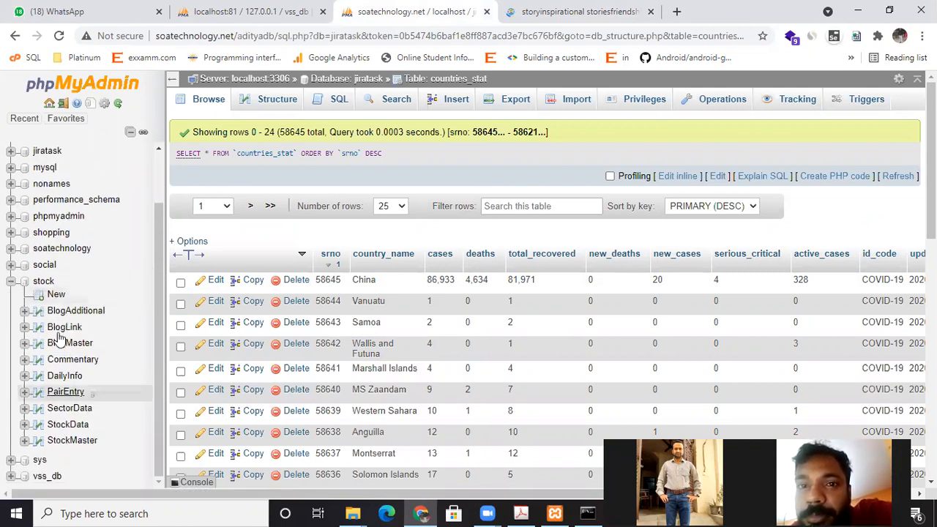
{"action": "left_click", "coordinate": [70, 428]}
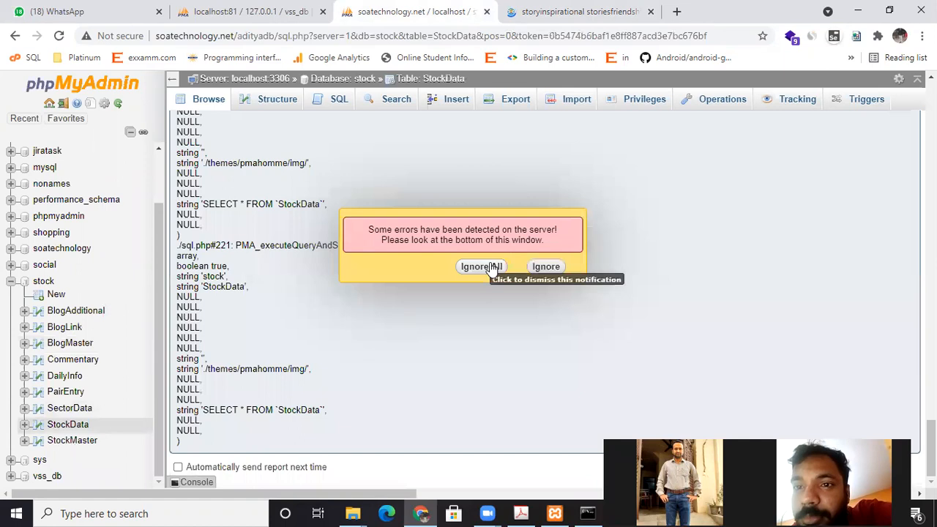
{"action": "left_click", "coordinate": [476, 266]}
Open the export page for the whole stock database and ignore all reported server errors.
{"action": "left_click", "coordinate": [43, 281]}
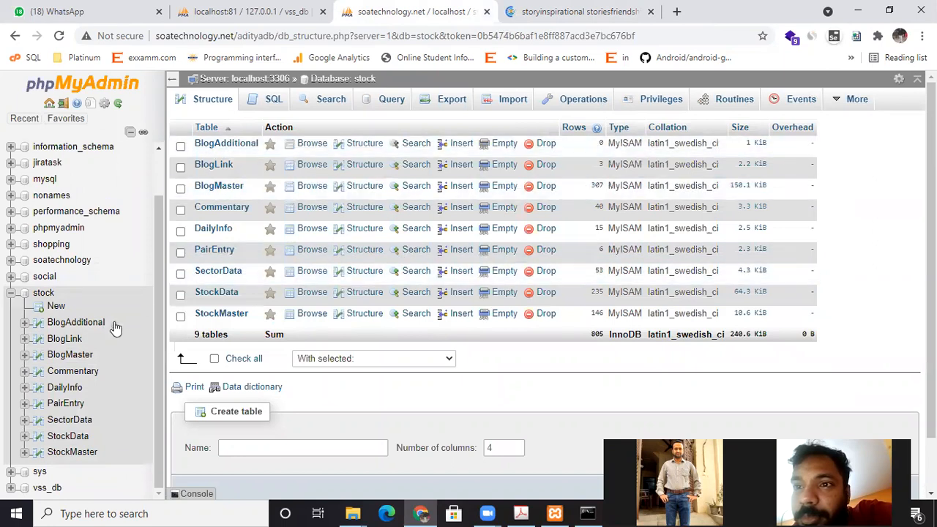
{"action": "left_click", "coordinate": [44, 293]}
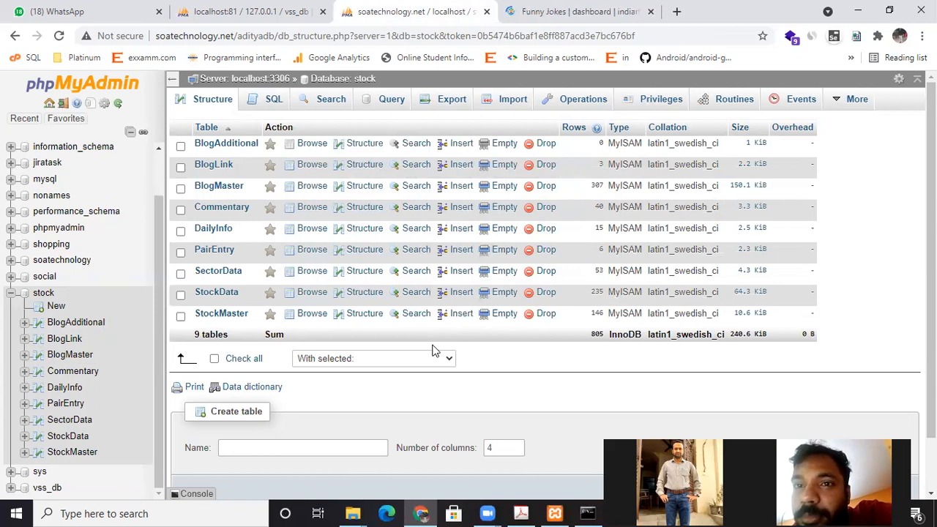
{"action": "left_click", "coordinate": [449, 104]}
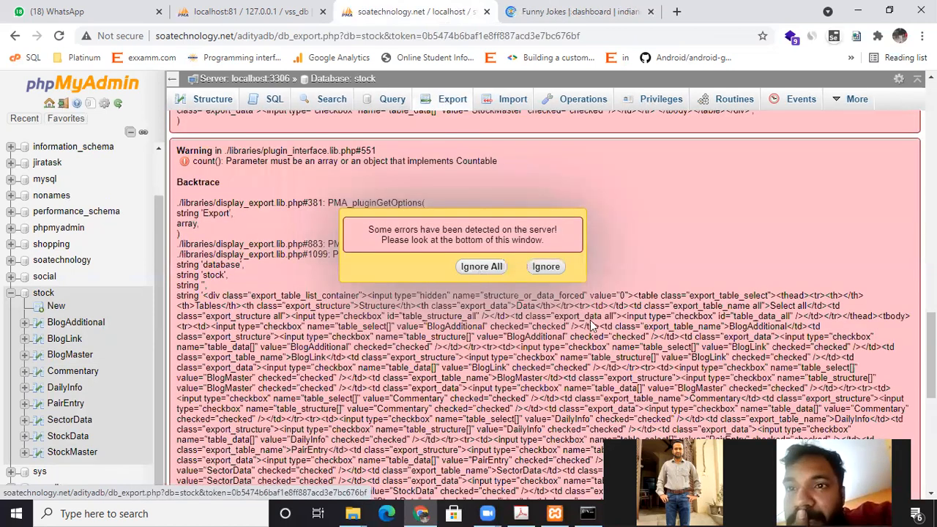
{"action": "left_click", "coordinate": [461, 267]}
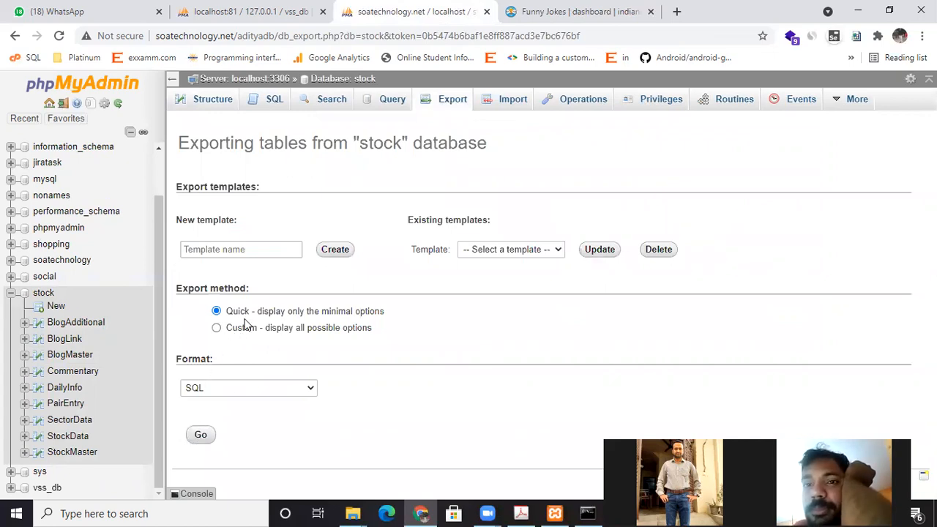
Choose the Custom export method for the stock database and look through all its options, keeping the defaults.
{"action": "left_click", "coordinate": [244, 330]}
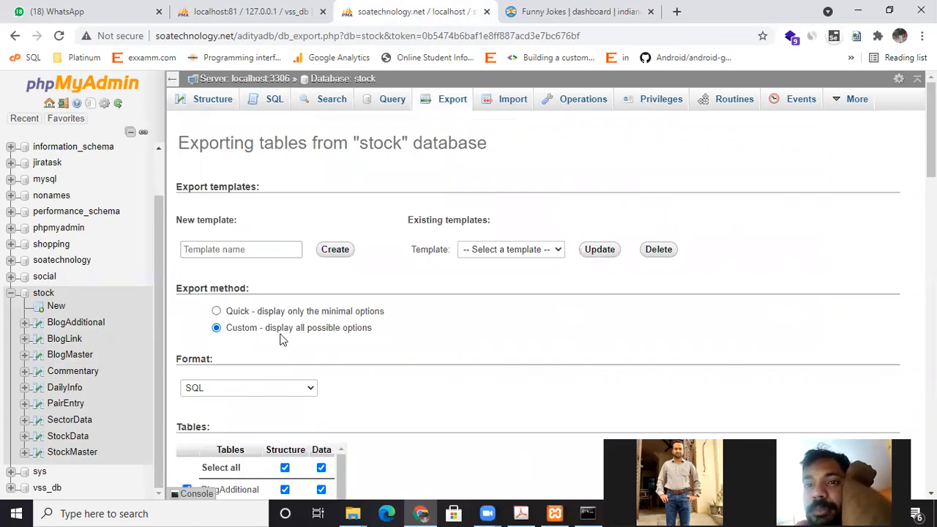
{"action": "scroll", "coordinate": [471, 296], "scroll_direction": "down", "scroll_amount": 1}
{"action": "scroll", "coordinate": [471, 296], "scroll_direction": "down", "scroll_amount": 15}
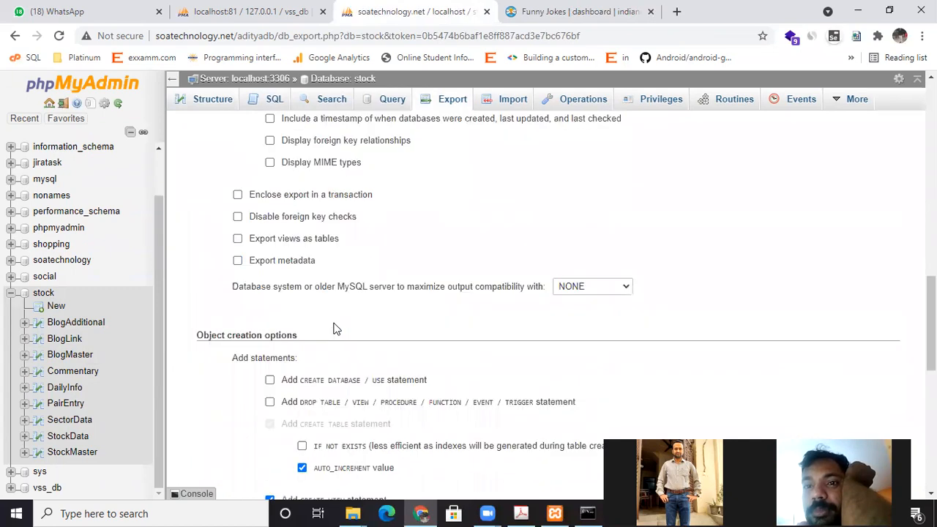
{"action": "scroll", "coordinate": [366, 322], "scroll_direction": "down", "scroll_amount": 4}
{"action": "scroll", "coordinate": [366, 322], "scroll_direction": "up", "scroll_amount": 15}
{"action": "scroll", "coordinate": [363, 322], "scroll_direction": "down", "scroll_amount": 5}
{"action": "scroll", "coordinate": [360, 324], "scroll_direction": "down", "scroll_amount": 10}
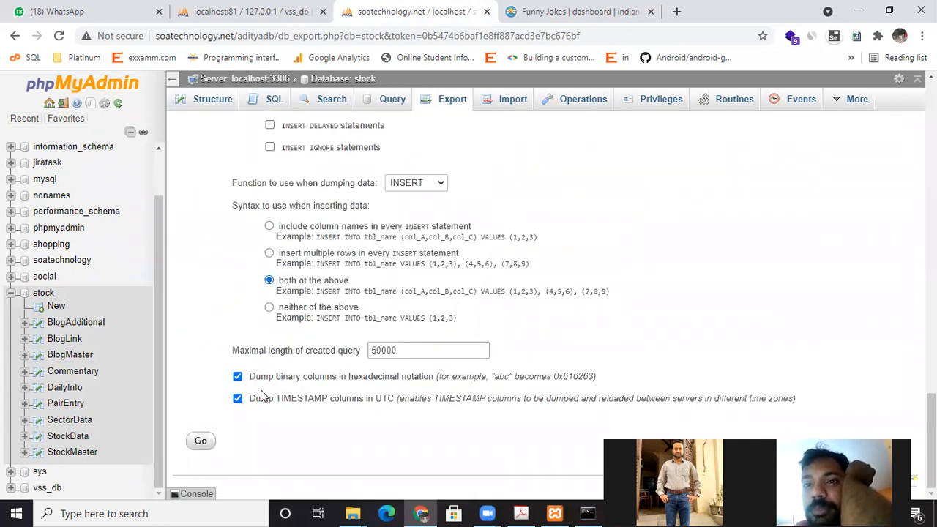
Run the export of the stock database and save it as stock.sql in the Desktop folder on drive F.
{"action": "left_click", "coordinate": [201, 442]}
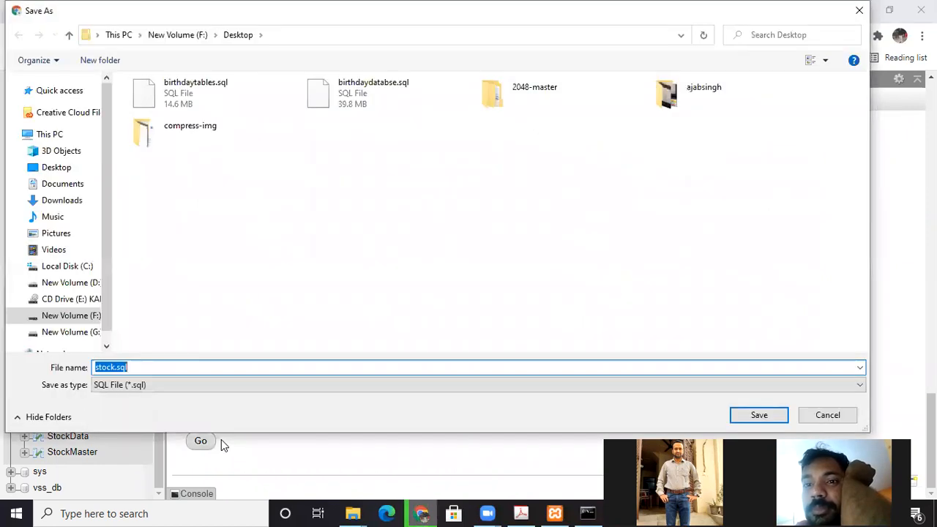
{"action": "left_click", "coordinate": [742, 415]}
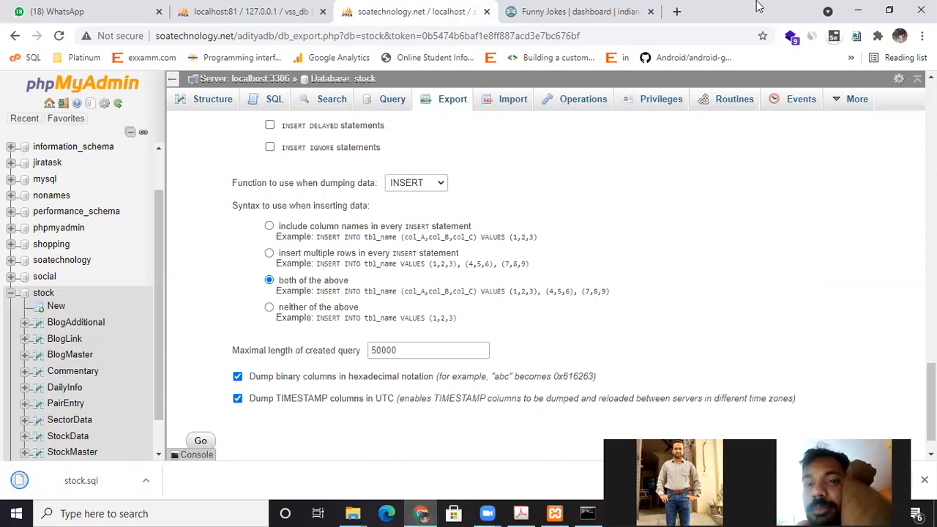
{"action": "left_click", "coordinate": [148, 480]}
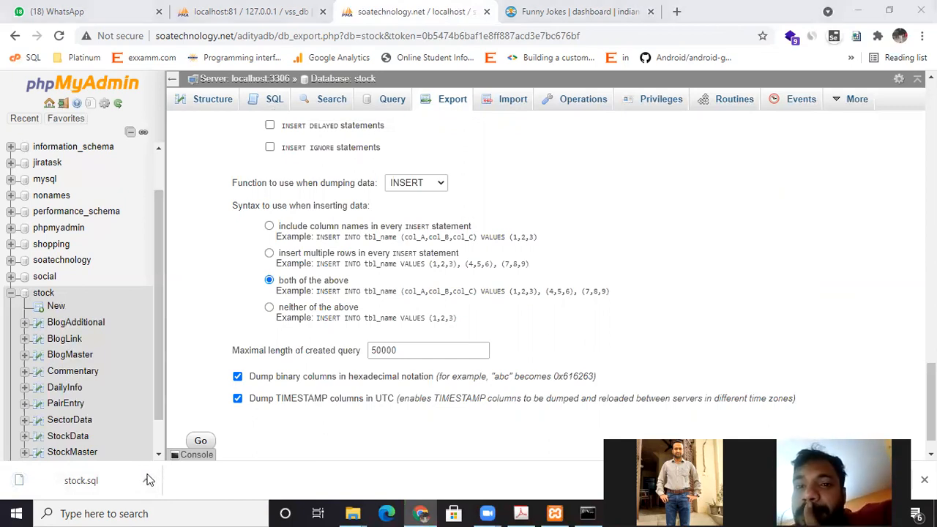
Switch to the localhost phpMyAdmin, collapse vss_db and open the server-level import page.
{"action": "left_click", "coordinate": [185, 18]}
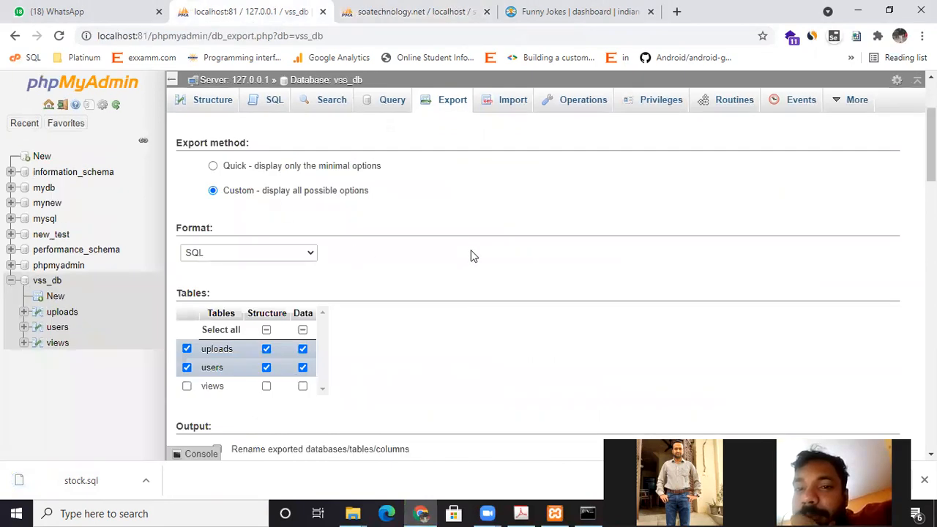
{"action": "left_click", "coordinate": [11, 281]}
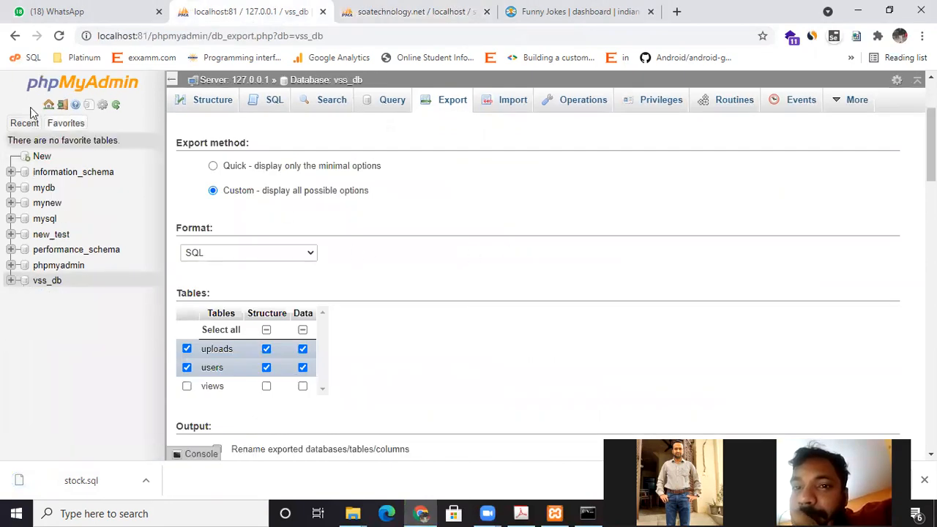
{"action": "left_click", "coordinate": [49, 106]}
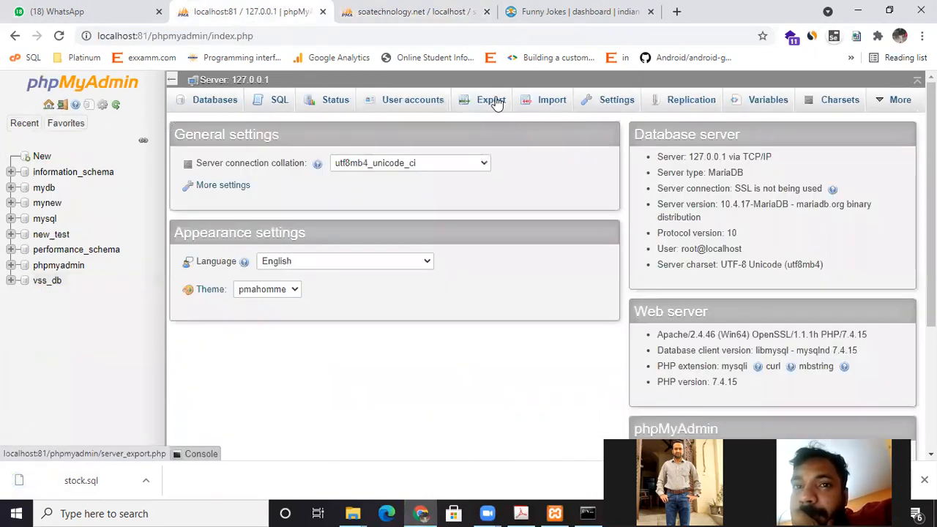
{"action": "left_click", "coordinate": [545, 103]}
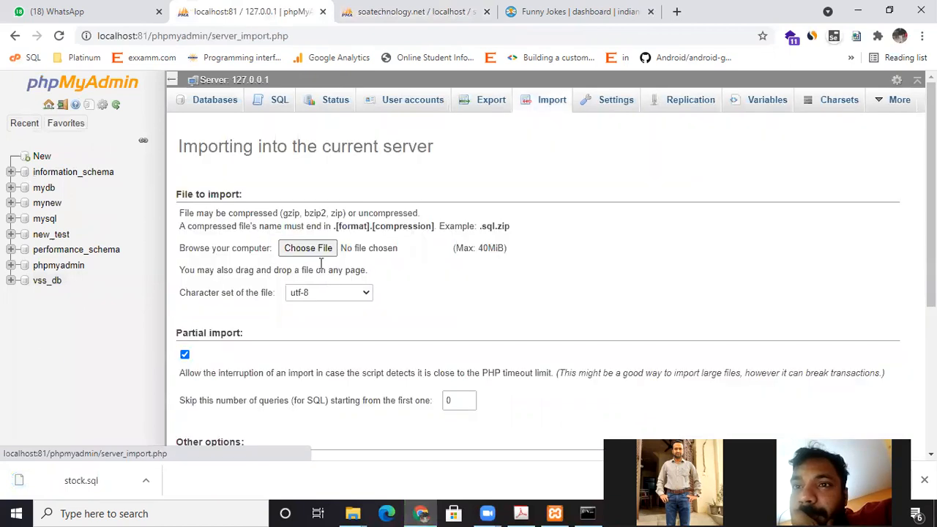
Try to import stock.sql into the local server in SQL format with the default options.
{"action": "left_click", "coordinate": [315, 251]}
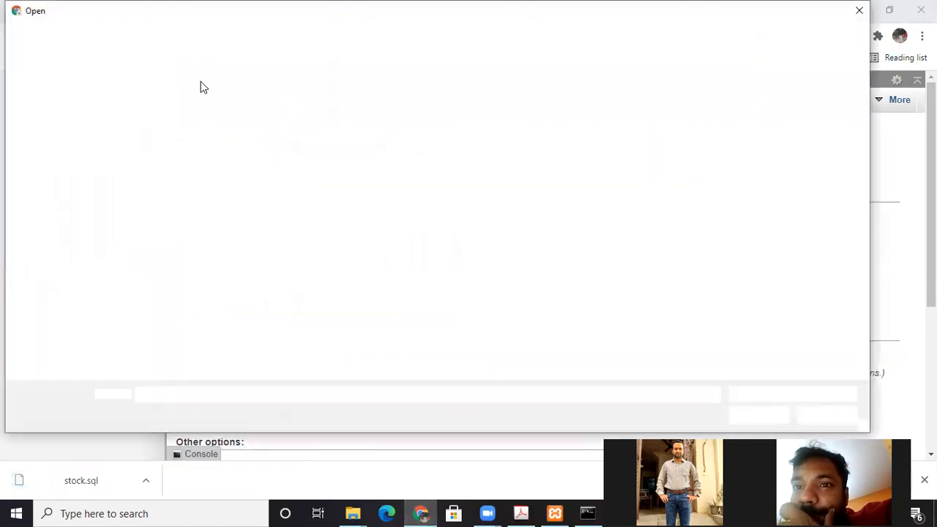
{"action": "left_click", "coordinate": [183, 102]}
{"action": "double_click", "coordinate": [183, 102]}
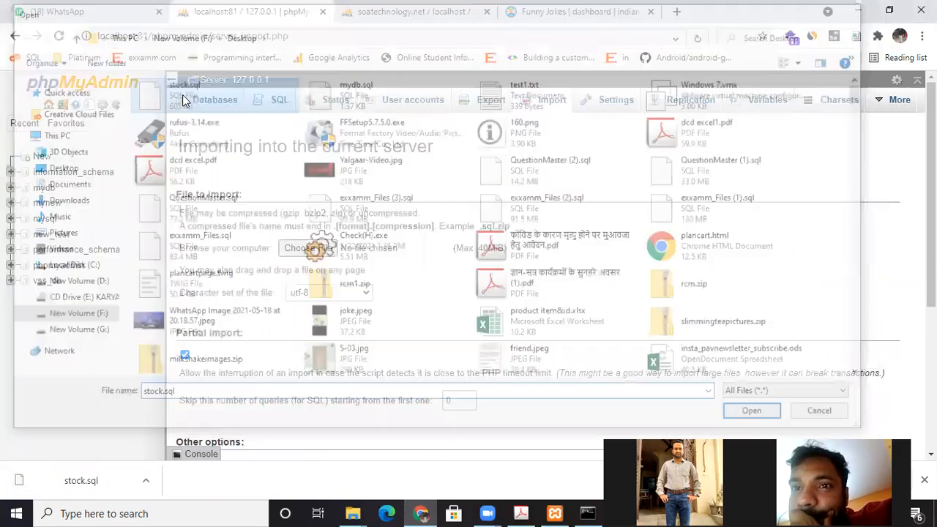
{"action": "scroll", "coordinate": [567, 252], "scroll_direction": "down", "scroll_amount": 4}
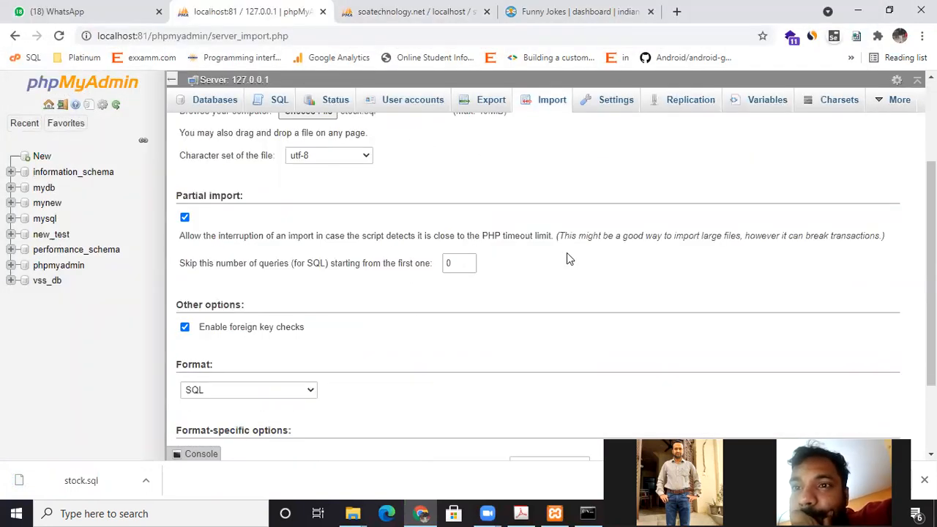
{"action": "left_click", "coordinate": [886, 423]}
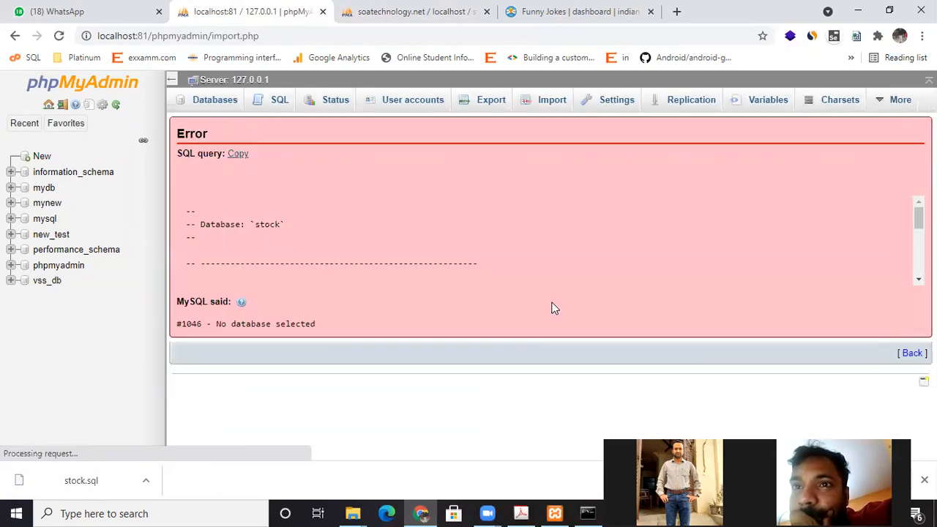
Check the database name in the import's SQL query, and return to the Funny Jokes dashboard.
{"action": "left_click_drag", "start_coordinate": [191, 225], "coordinate": [304, 224]}
{"action": "left_click", "coordinate": [306, 221]}
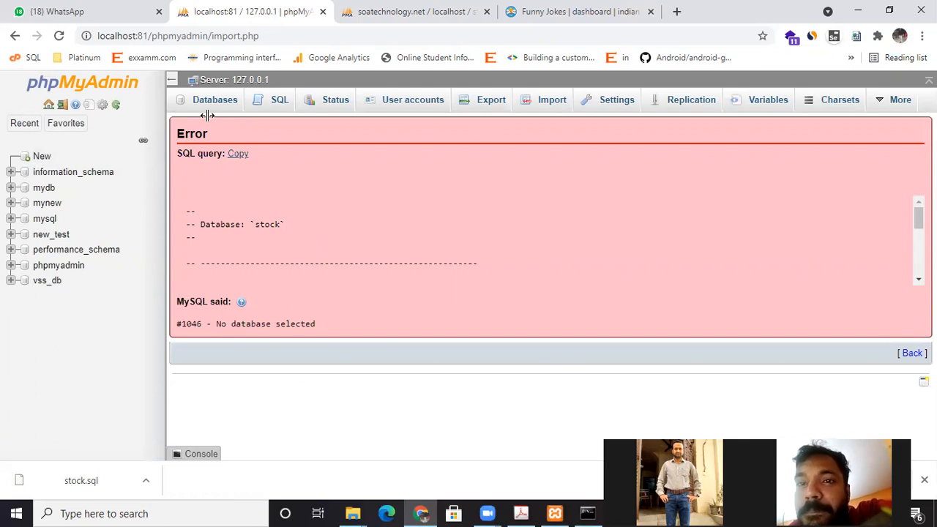
{"action": "key", "text": "ctrl+4"}
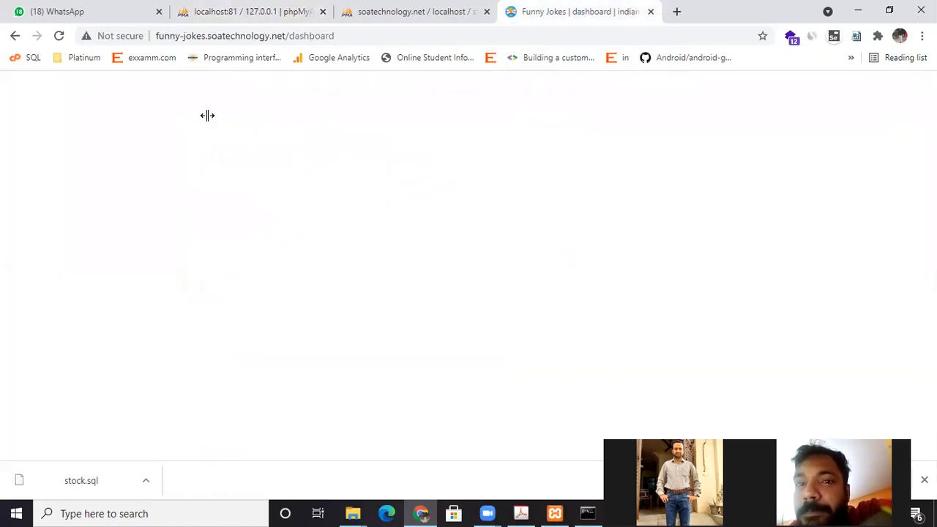
Return to the remote stock export and enable the CREATE DATABASE / USE and the DROP TABLE / VIEW / PROCEDURE / FUNCTION / EVENT / TRIGGER statements.
{"action": "key", "text": "ctrl+3"}
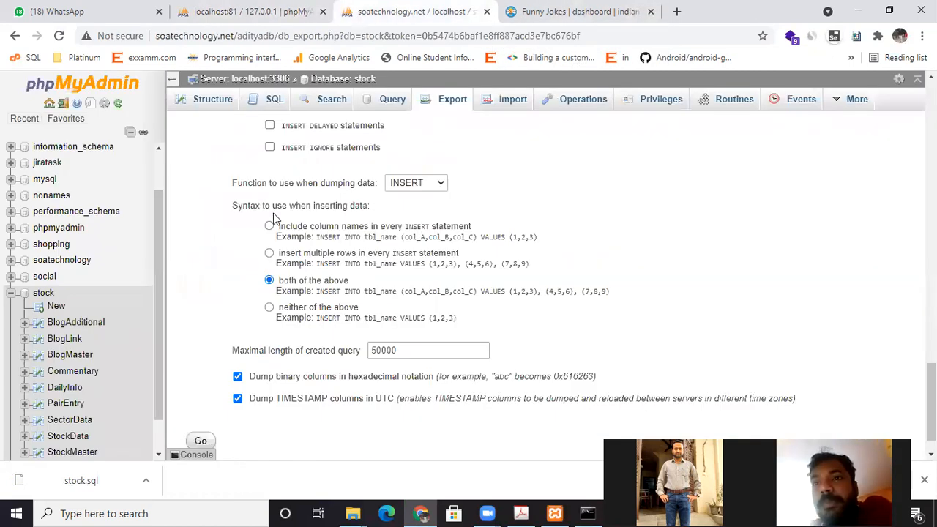
{"action": "scroll", "coordinate": [402, 316], "scroll_direction": "down", "scroll_amount": 1}
{"action": "scroll", "coordinate": [412, 314], "scroll_direction": "up", "scroll_amount": 7}
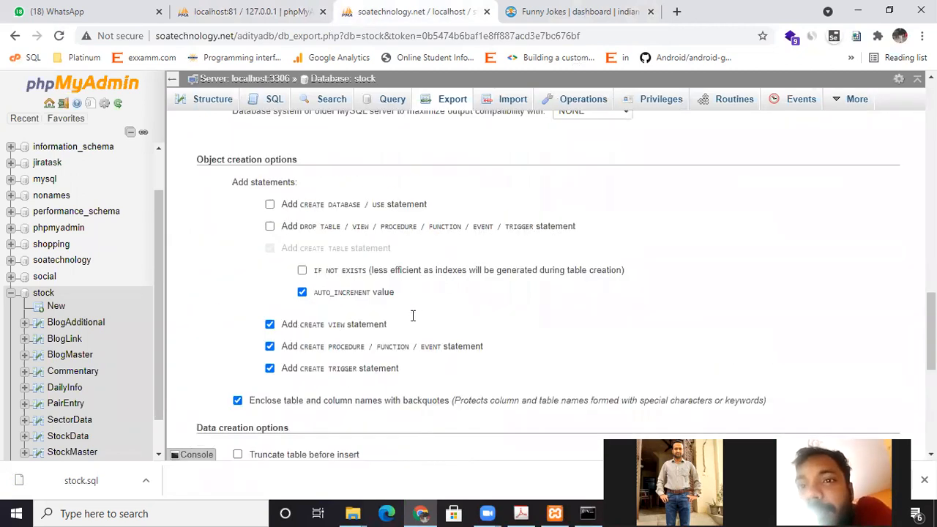
{"action": "left_click", "coordinate": [270, 290]}
{"action": "left_click", "coordinate": [270, 312]}
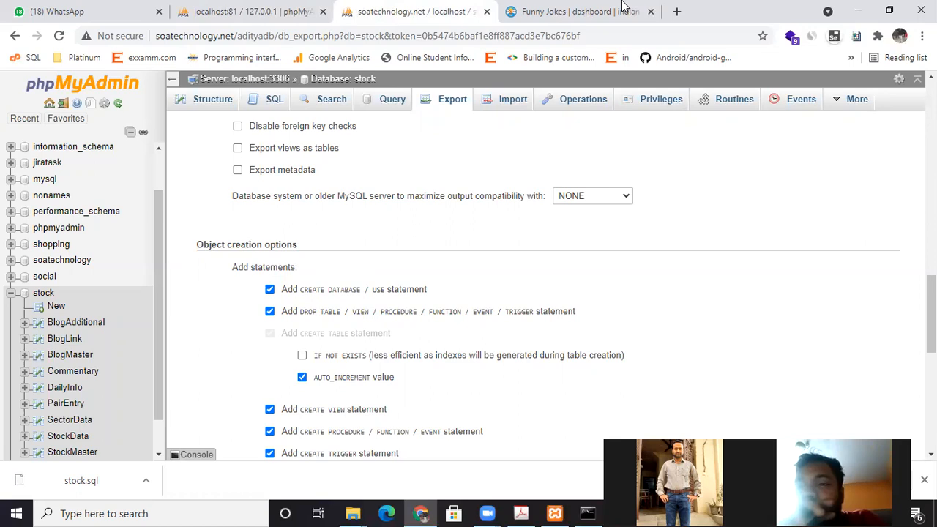
{"action": "left_click", "coordinate": [303, 356]}
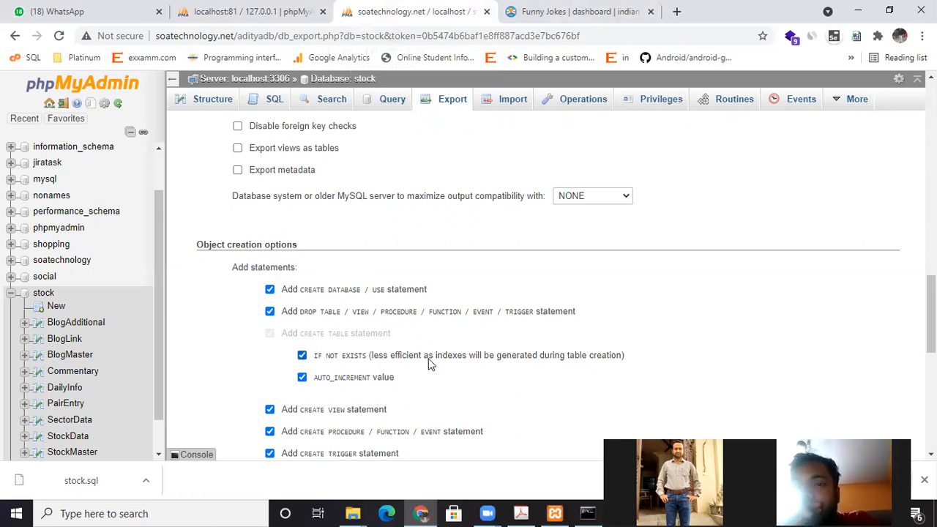
{"action": "left_click", "coordinate": [303, 356]}
{"action": "left_click", "coordinate": [302, 356]}
{"action": "left_click", "coordinate": [303, 356]}
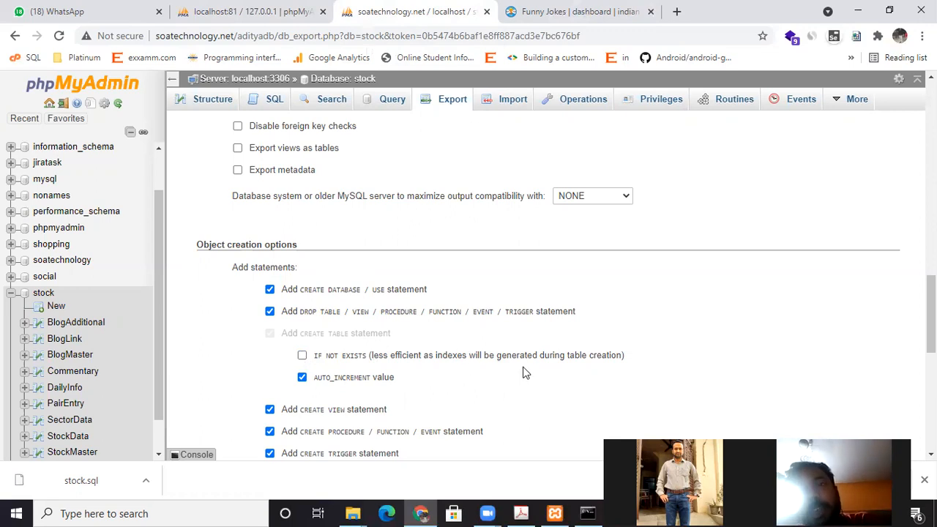
{"action": "left_click", "coordinate": [303, 356]}
{"action": "left_click", "coordinate": [303, 355]}
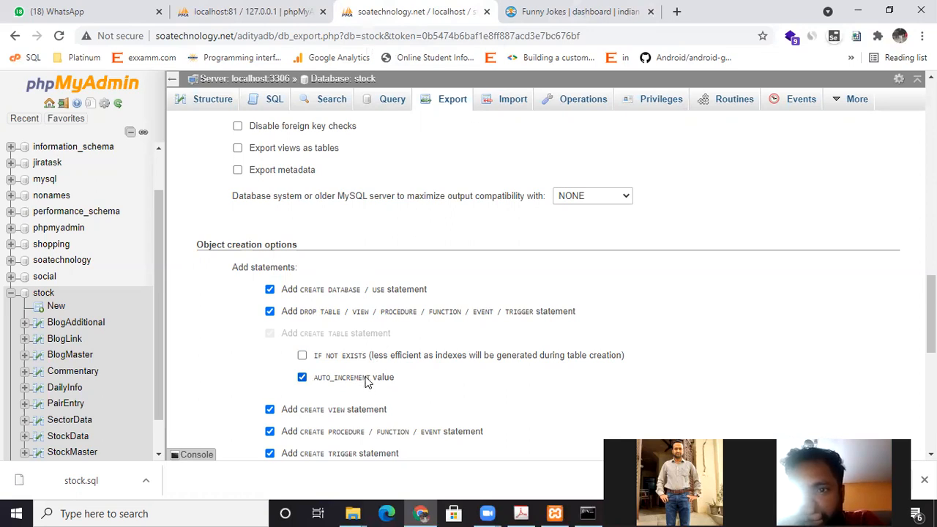
Run the stock database export and save it as stock (1).sql in the Desktop folder on drive F.
{"action": "scroll", "coordinate": [439, 380], "scroll_direction": "down", "scroll_amount": 3}
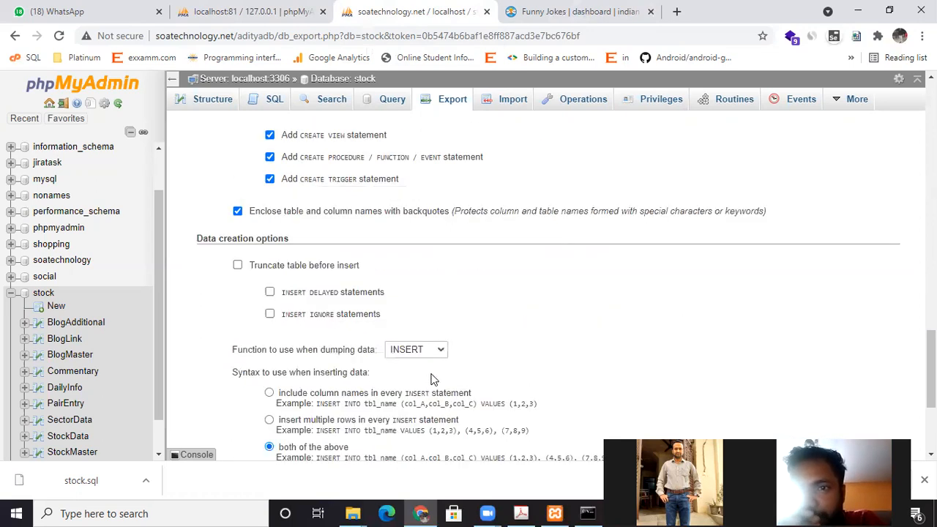
{"action": "scroll", "coordinate": [713, 321], "scroll_direction": "down", "scroll_amount": 3}
{"action": "left_click", "coordinate": [197, 407]}
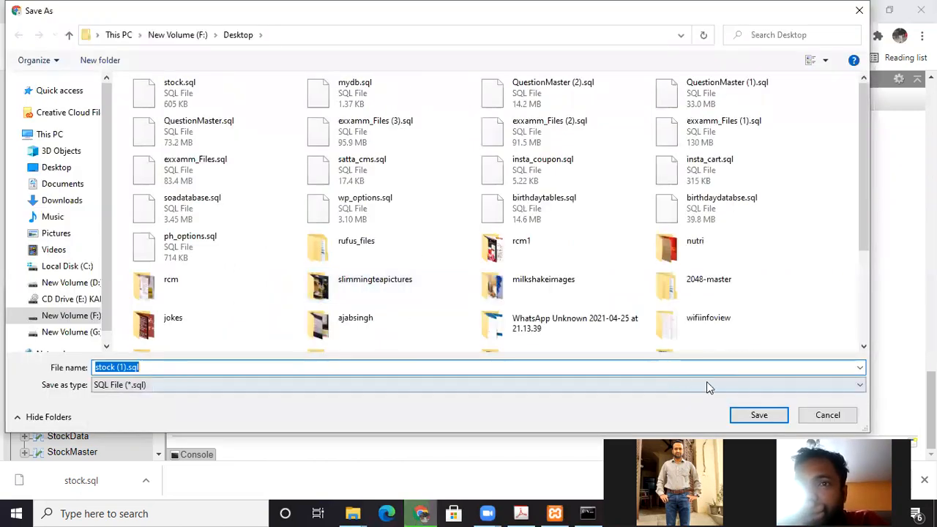
{"action": "left_click", "coordinate": [754, 415]}
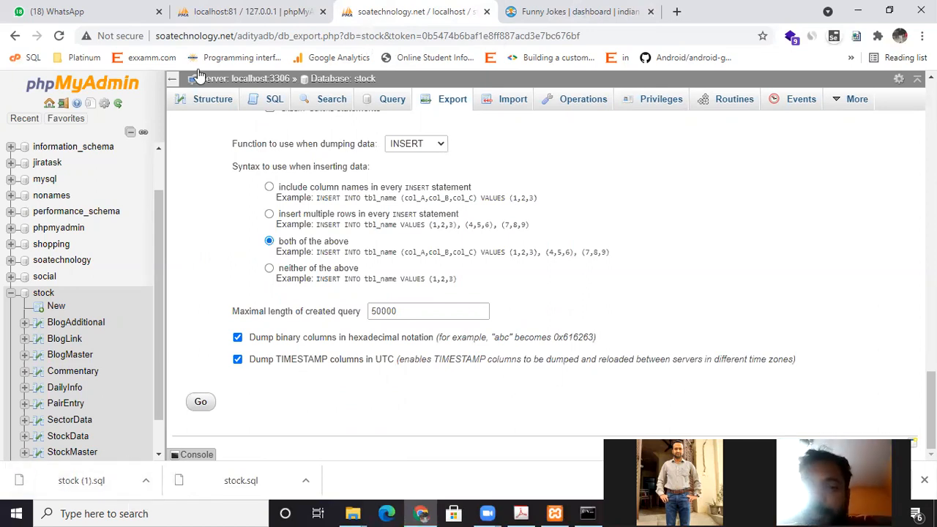
Import stock (1).sql into the localhost phpMyAdmin server in SQL format with the default options.
{"action": "left_click", "coordinate": [249, 11]}
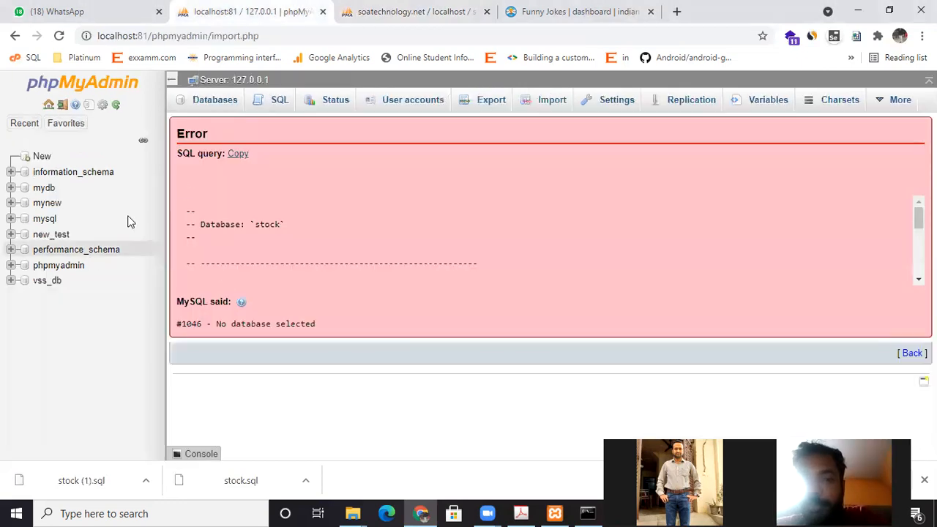
{"action": "left_click", "coordinate": [545, 106]}
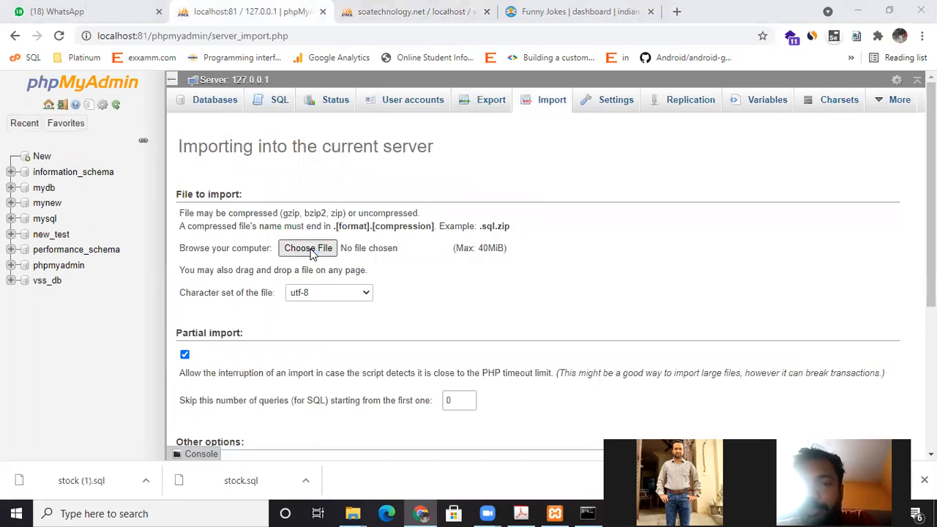
{"action": "left_click", "coordinate": [313, 249]}
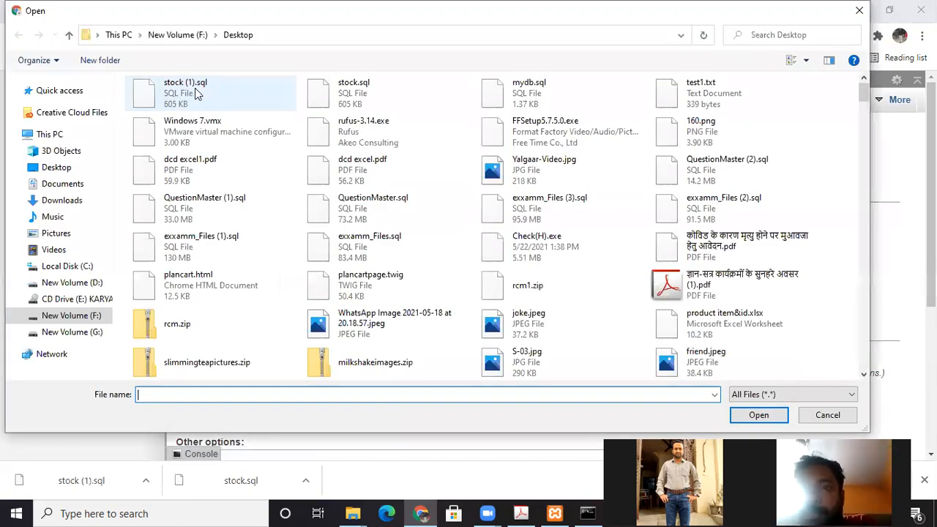
{"action": "double_click", "coordinate": [219, 90]}
{"action": "scroll", "coordinate": [481, 364], "scroll_direction": "down", "scroll_amount": 2}
{"action": "scroll", "coordinate": [610, 376], "scroll_direction": "down", "scroll_amount": 2}
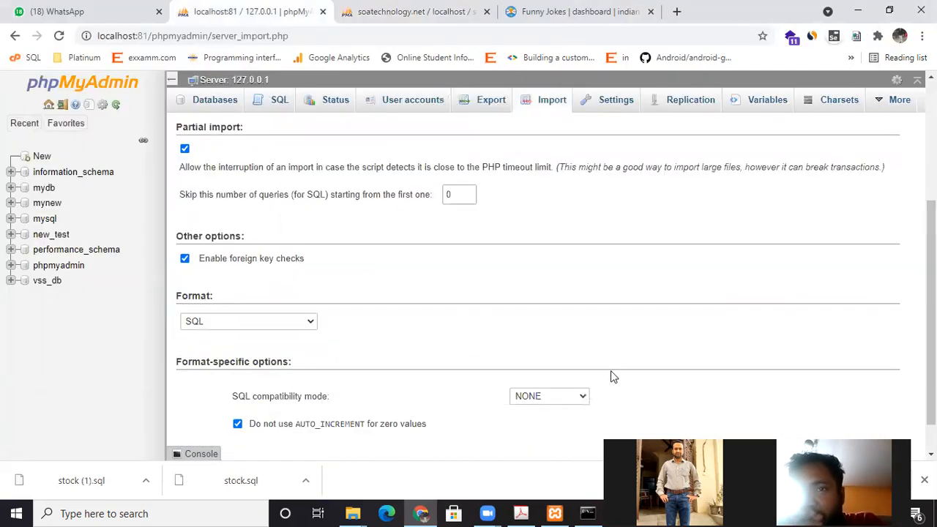
{"action": "left_click", "coordinate": [886, 425]}
{"action": "scroll", "coordinate": [574, 369], "scroll_direction": "up", "scroll_amount": 3}
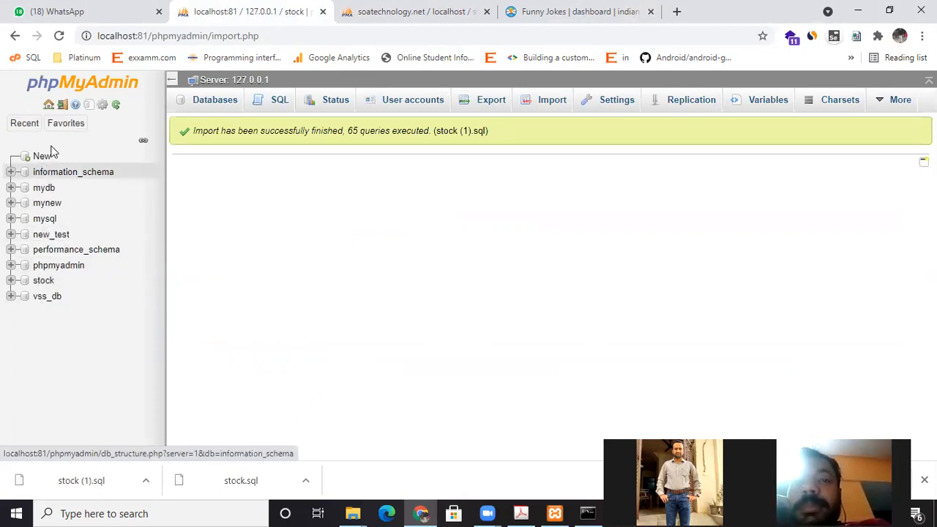
Inspect the imported stock database's tables in the local database tree and in its structure view.
{"action": "left_click", "coordinate": [10, 280]}
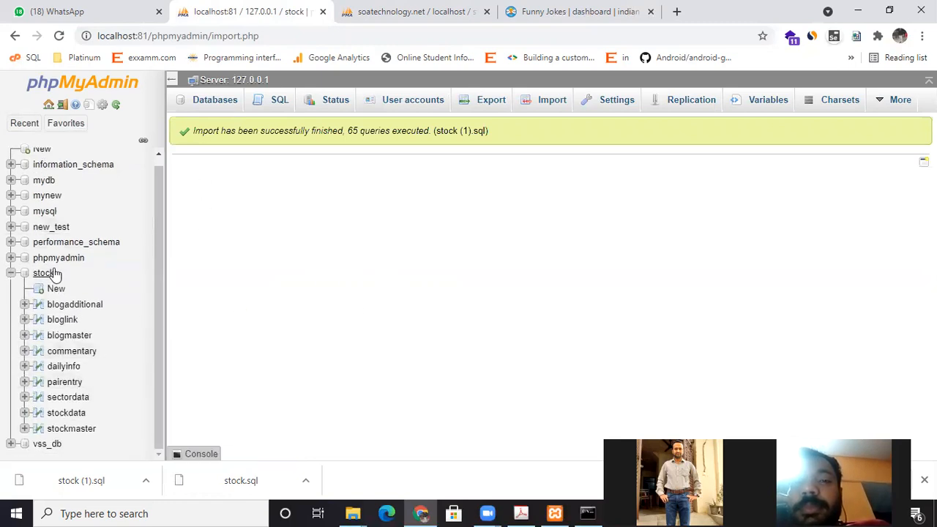
{"action": "left_click", "coordinate": [9, 275]}
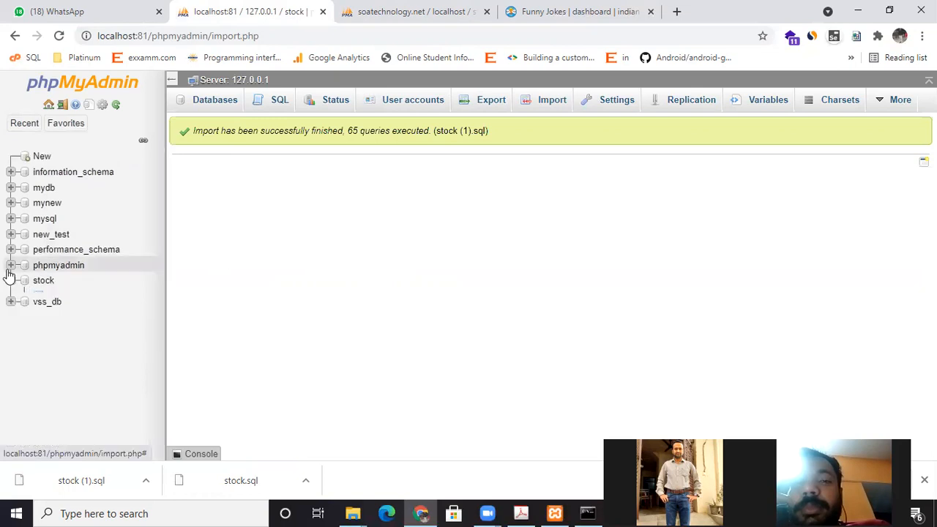
{"action": "left_click", "coordinate": [49, 282]}
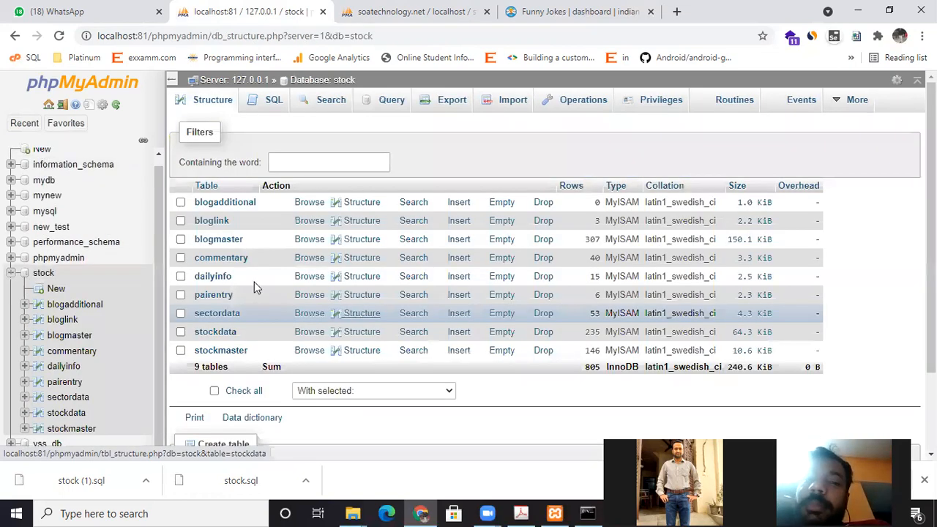
{"action": "left_click", "coordinate": [10, 277]}
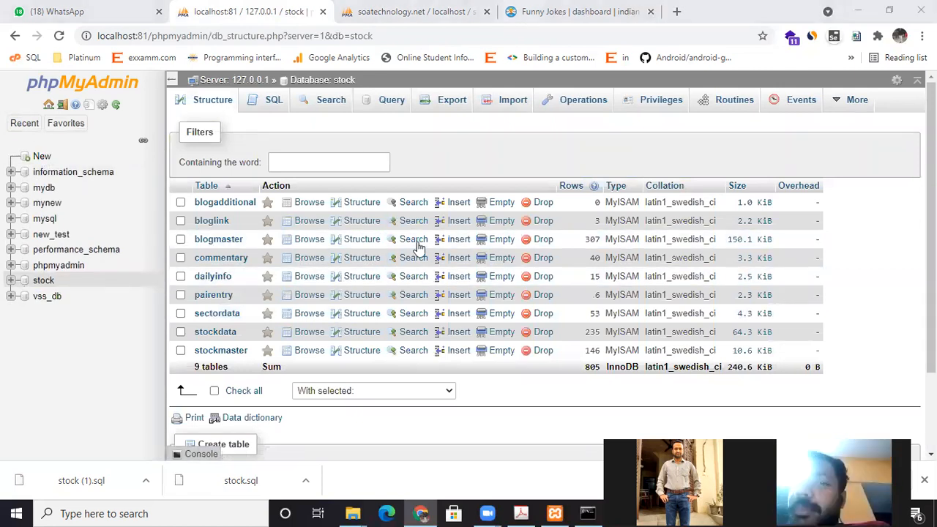
Review the object creation statements selected on the remote stock export page, checking them against the local database.
{"action": "key", "text": "ctrl+Tab"}
{"action": "scroll", "coordinate": [249, 337], "scroll_direction": "up", "scroll_amount": 5}
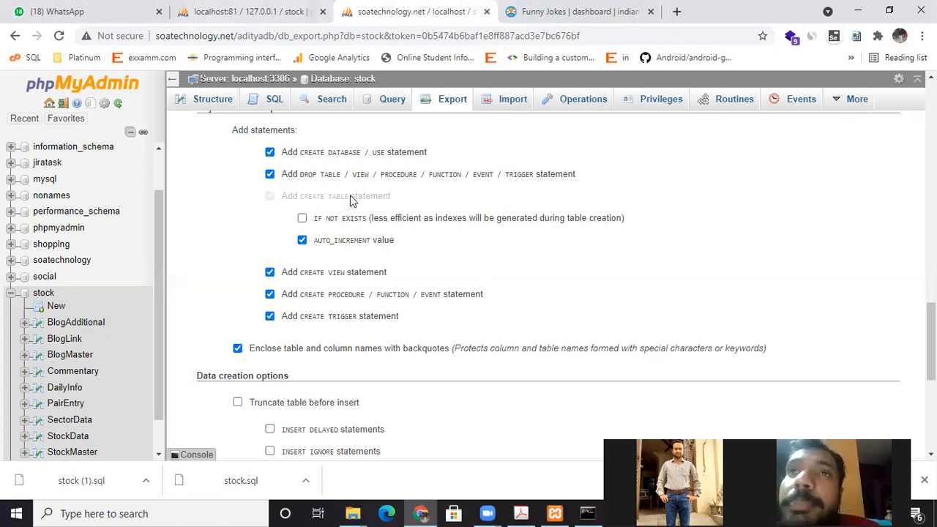
{"action": "left_click", "coordinate": [246, 6]}
{"action": "left_click", "coordinate": [393, 6]}
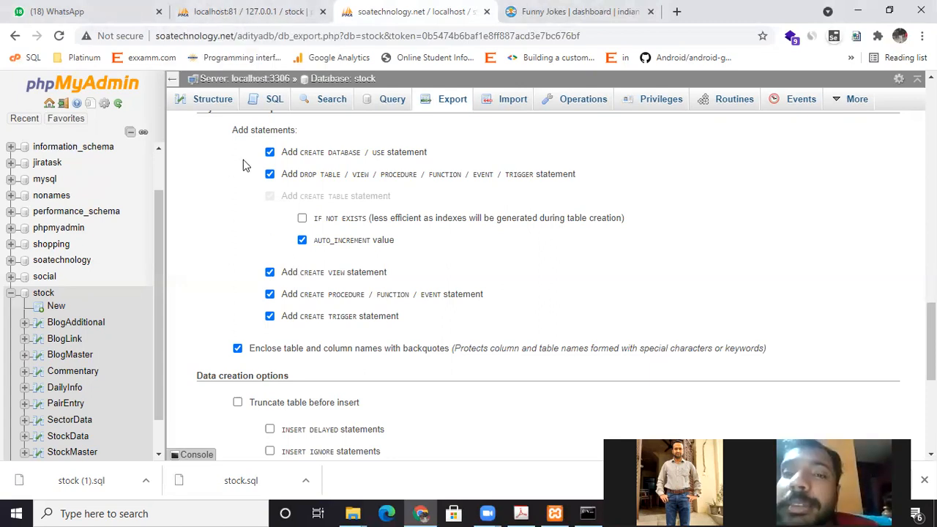
{"action": "left_click_drag", "start_coordinate": [242, 144], "coordinate": [335, 184]}
{"action": "left_click", "coordinate": [640, 192]}
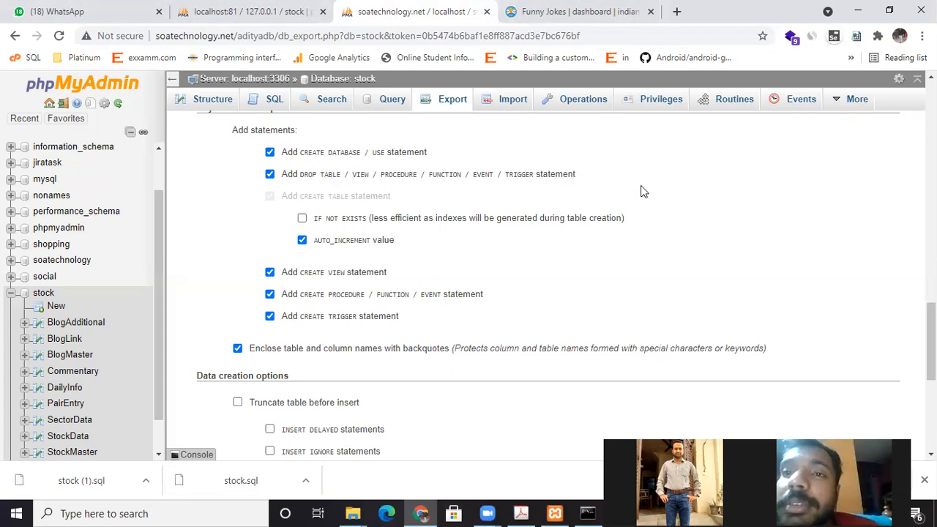
Compare the remote export page with the local server and expand the imported stock database's table list.
{"action": "left_click", "coordinate": [257, 9]}
{"action": "left_click", "coordinate": [416, 11]}
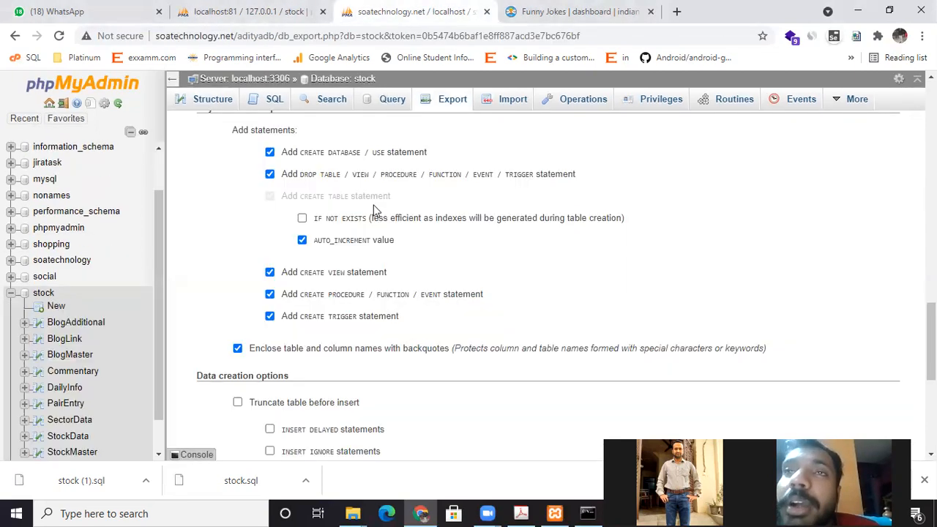
{"action": "left_click", "coordinate": [253, 9]}
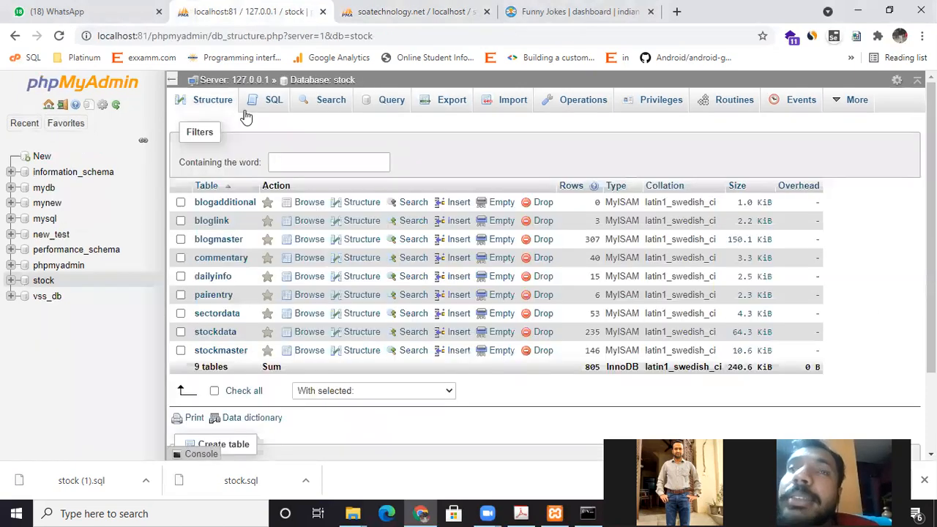
{"action": "left_click", "coordinate": [391, 11]}
{"action": "left_click", "coordinate": [252, 9]}
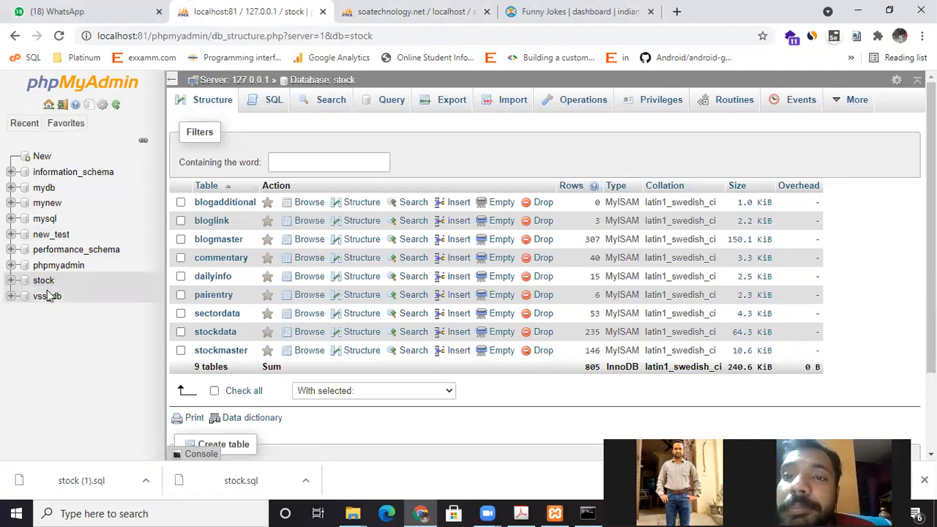
{"action": "left_click", "coordinate": [11, 281]}
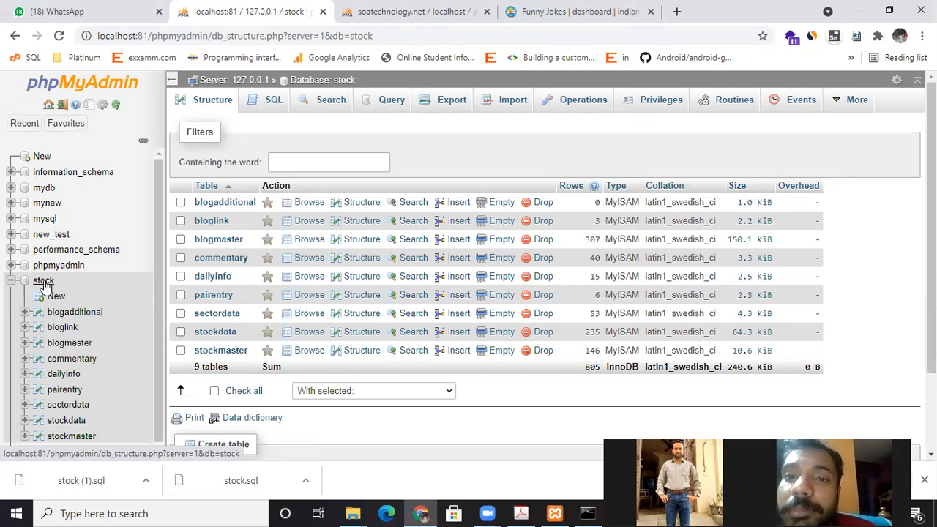
Examine the object and data creation options on the remote export page, and return to the local stock database structure.
{"action": "left_click", "coordinate": [416, 7]}
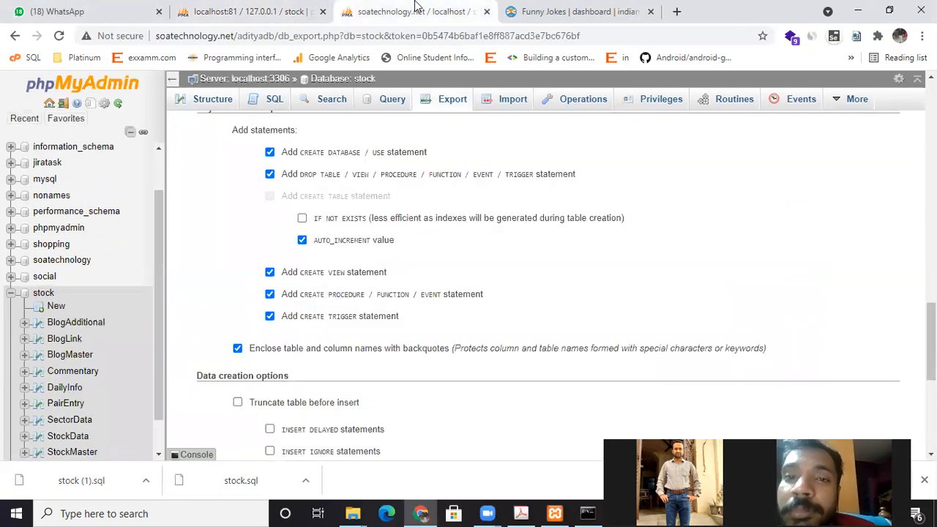
{"action": "scroll", "coordinate": [344, 272], "scroll_direction": "up", "scroll_amount": 2}
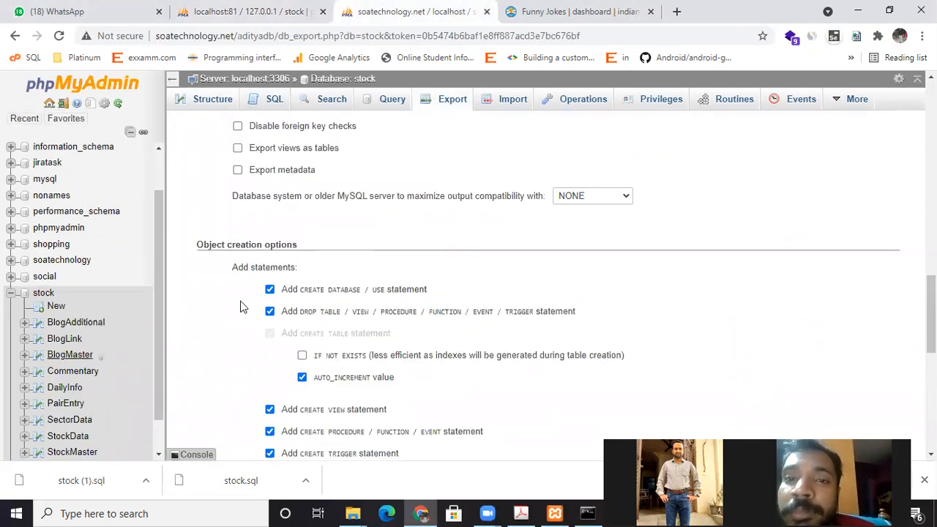
{"action": "scroll", "coordinate": [300, 295], "scroll_direction": "down", "scroll_amount": 2}
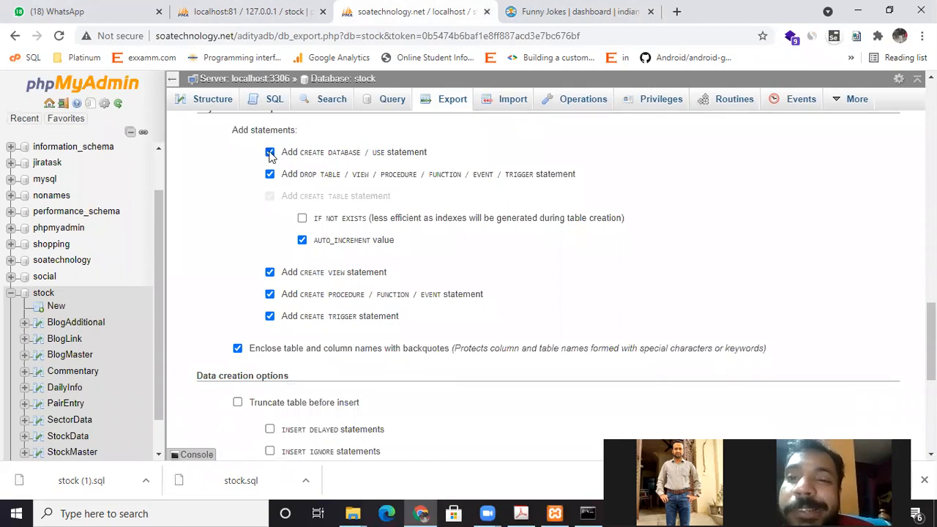
{"action": "scroll", "coordinate": [412, 324], "scroll_direction": "down", "scroll_amount": 5}
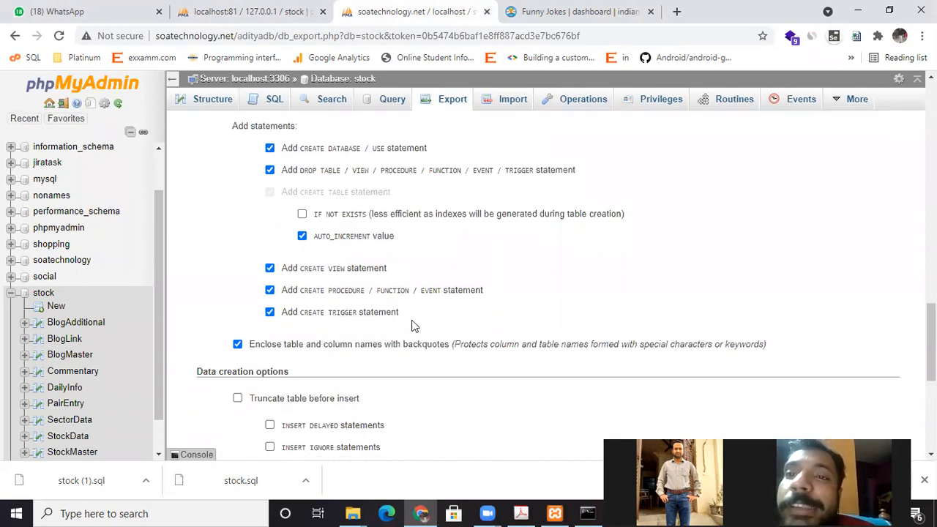
{"action": "scroll", "coordinate": [477, 341], "scroll_direction": "up", "scroll_amount": 3}
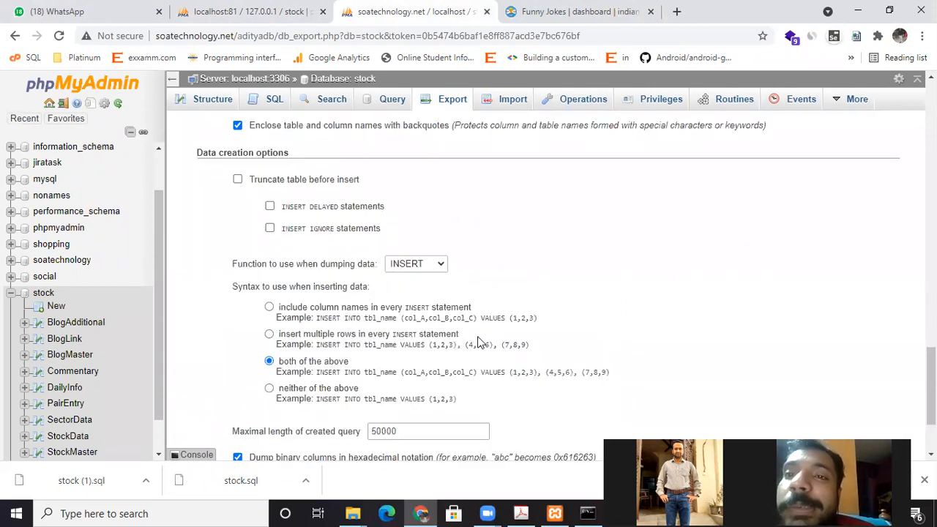
{"action": "left_click", "coordinate": [247, 9]}
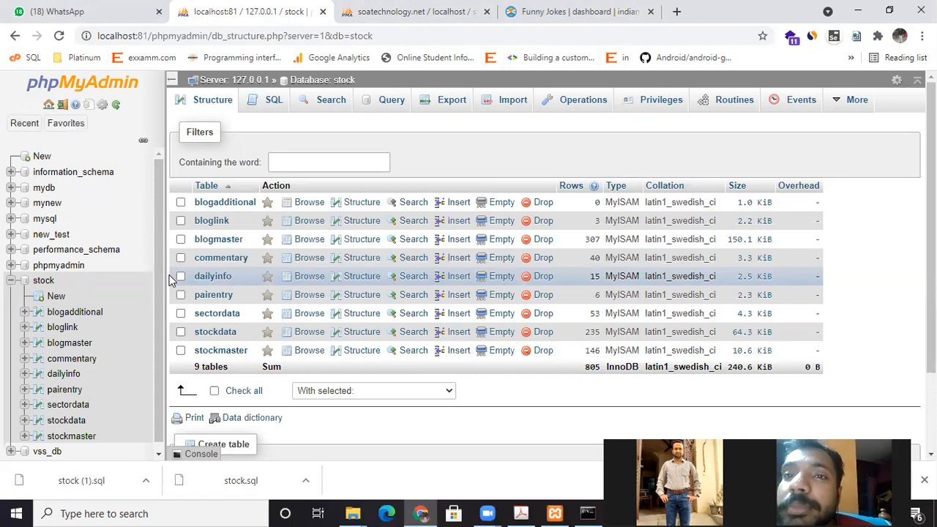
Open the remote server's BlogAdditional table, ignore all detected server errors, and view the table's structure.
{"action": "left_click", "coordinate": [396, 10]}
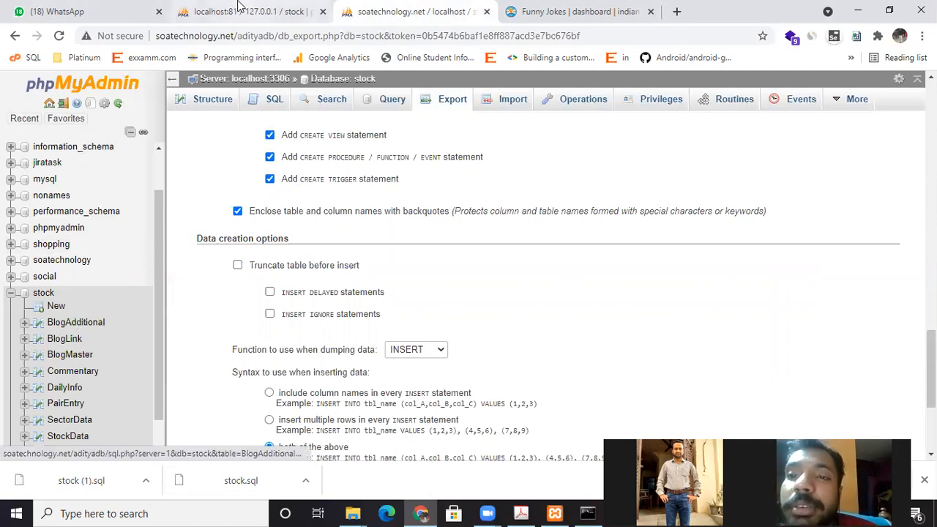
{"action": "left_click", "coordinate": [71, 325]}
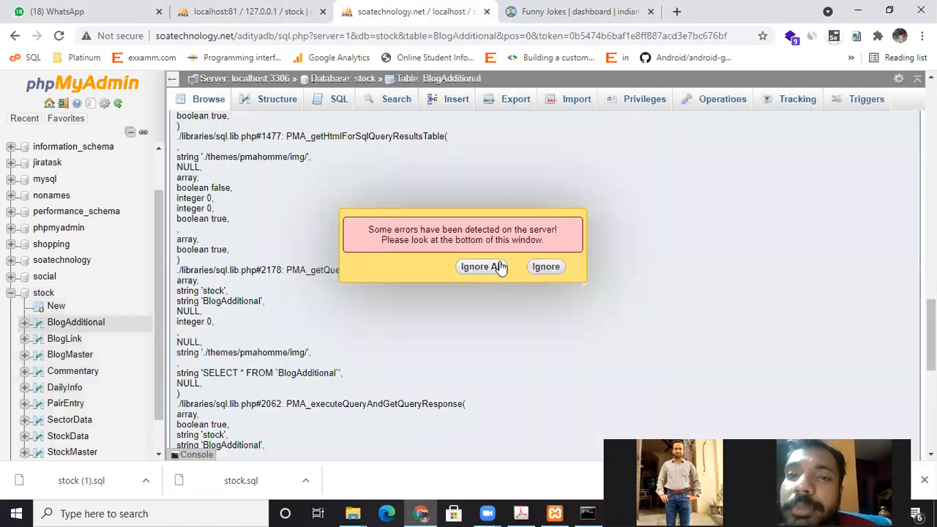
{"action": "left_click", "coordinate": [485, 267]}
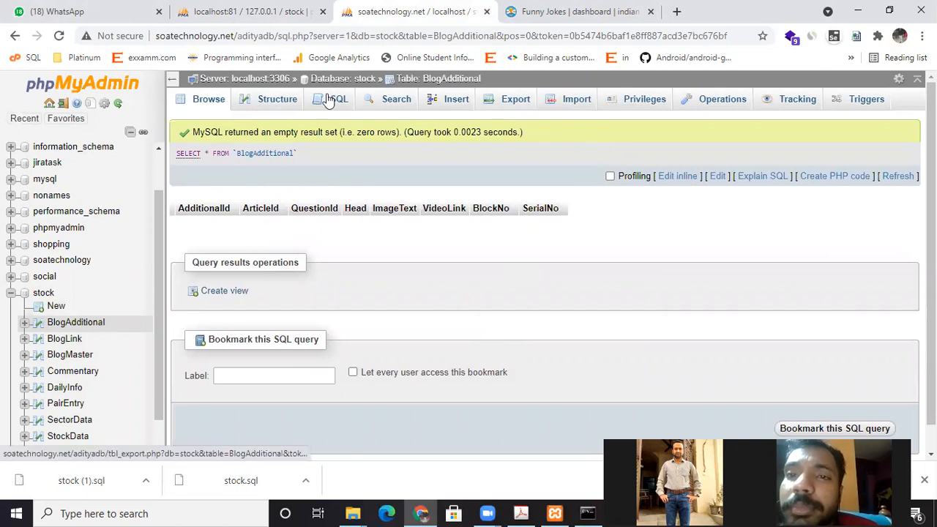
{"action": "left_click", "coordinate": [278, 99]}
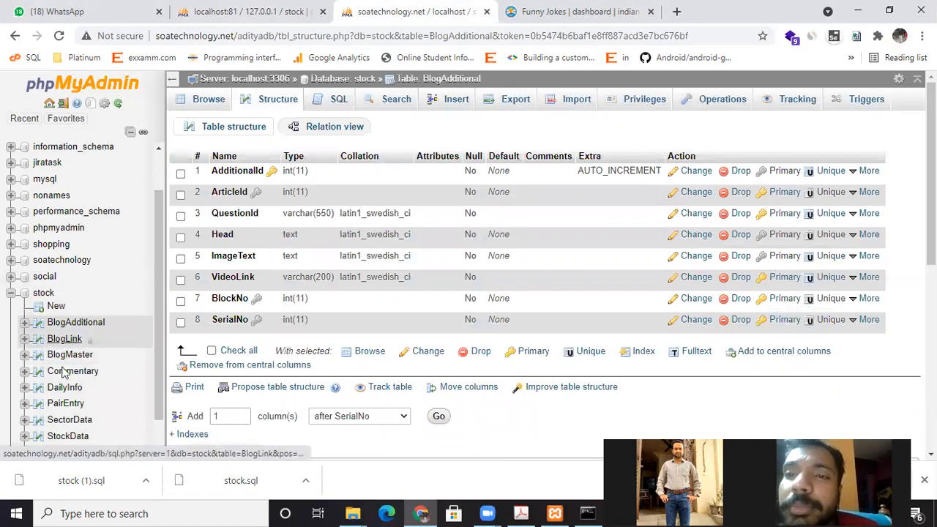
Open the SectorData table on the remote server, and browse the stockmaster table on the local server.
{"action": "left_click", "coordinate": [68, 420]}
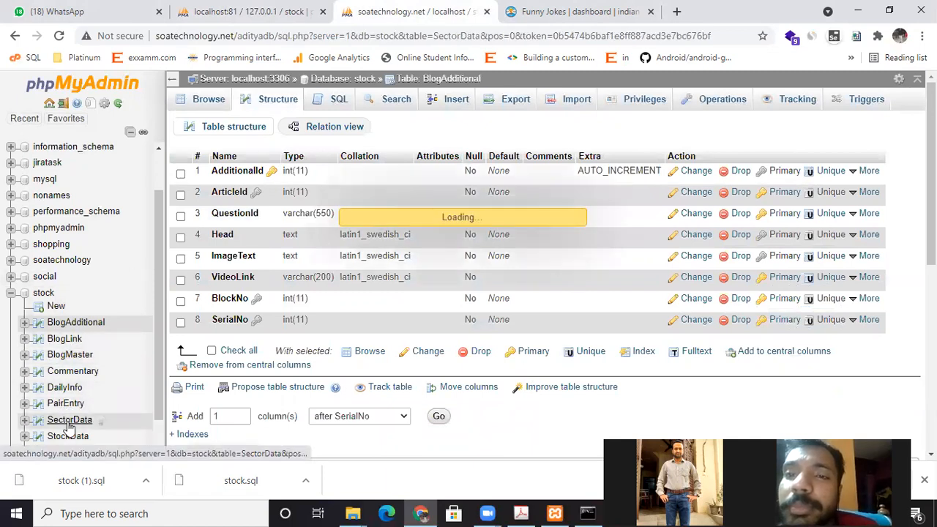
{"action": "left_click", "coordinate": [220, 8]}
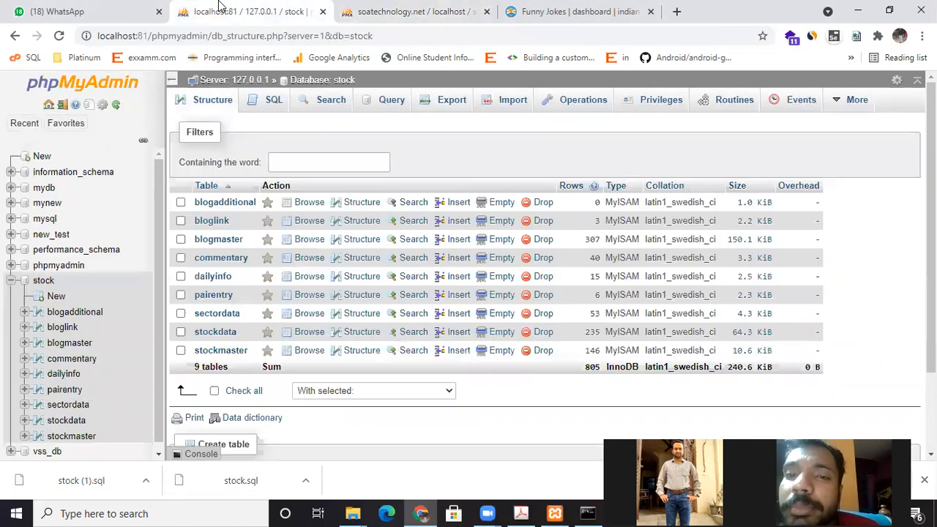
{"action": "left_click", "coordinate": [63, 436]}
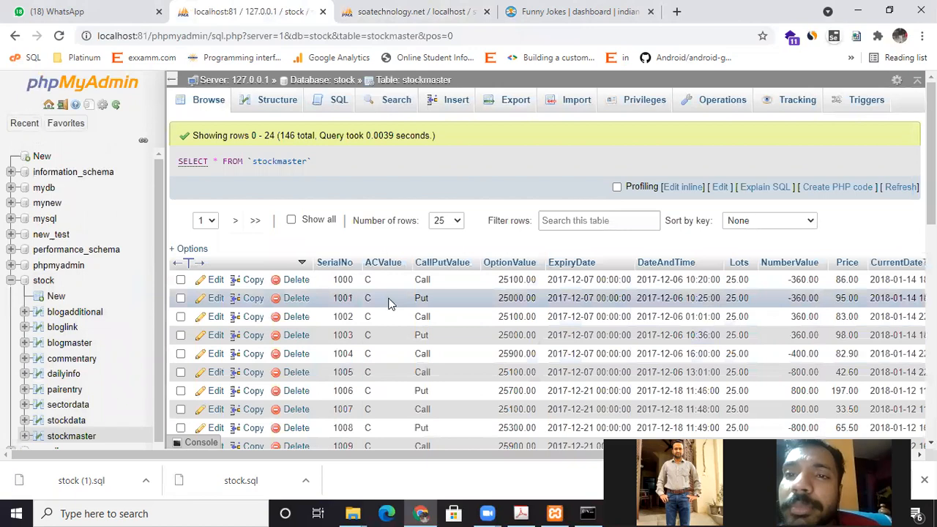
Sort the local stockmaster table by SerialNo in ascending order and show 250 rows per page, checking the last records.
{"action": "left_click", "coordinate": [339, 262]}
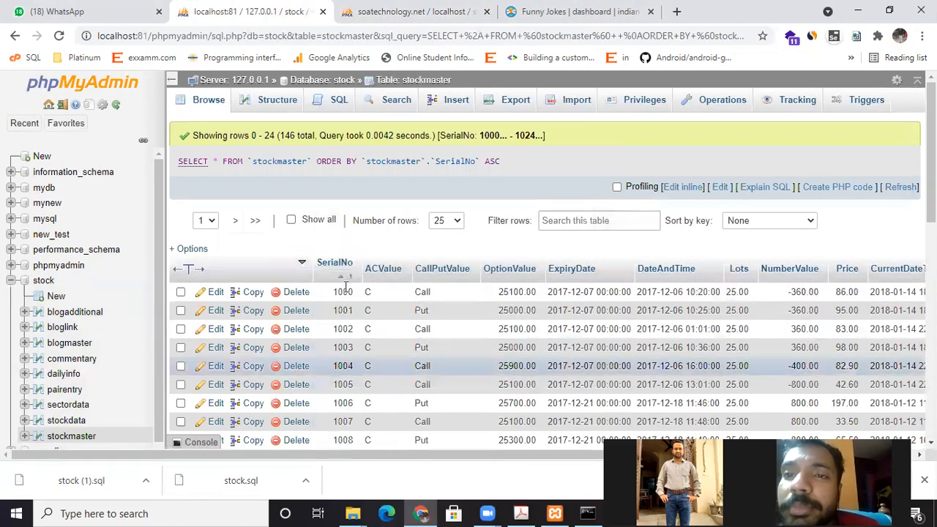
{"action": "scroll", "coordinate": [405, 351], "scroll_direction": "down", "scroll_amount": 8}
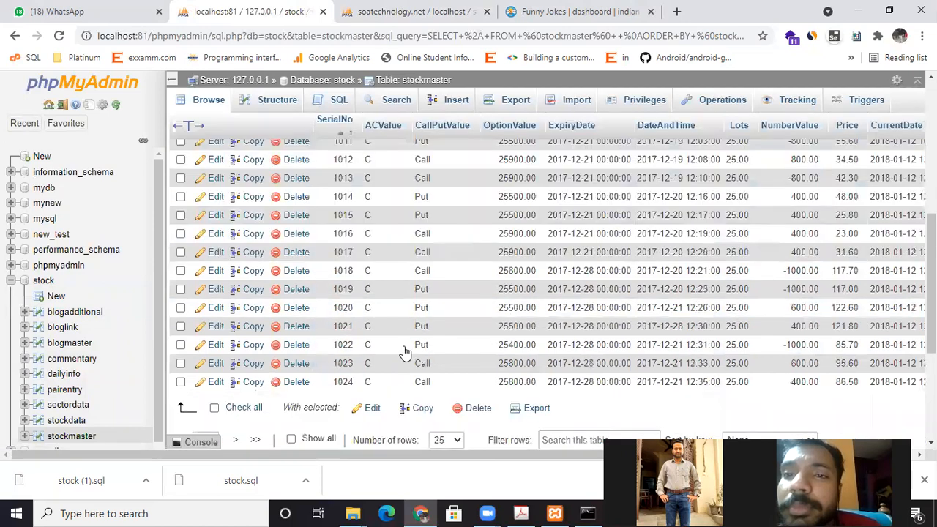
{"action": "scroll", "coordinate": [407, 354], "scroll_direction": "up", "scroll_amount": 3}
{"action": "scroll", "coordinate": [303, 416], "scroll_direction": "up", "scroll_amount": 5}
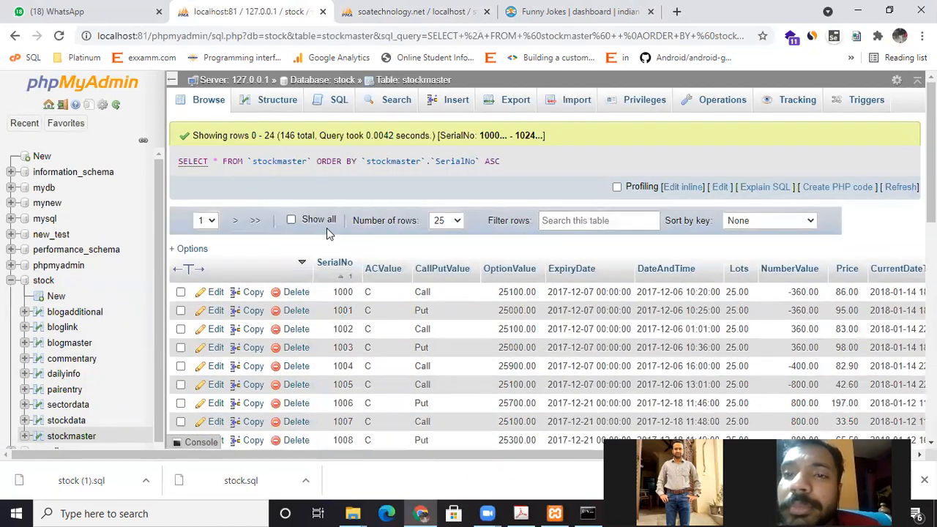
{"action": "left_click", "coordinate": [448, 220]}
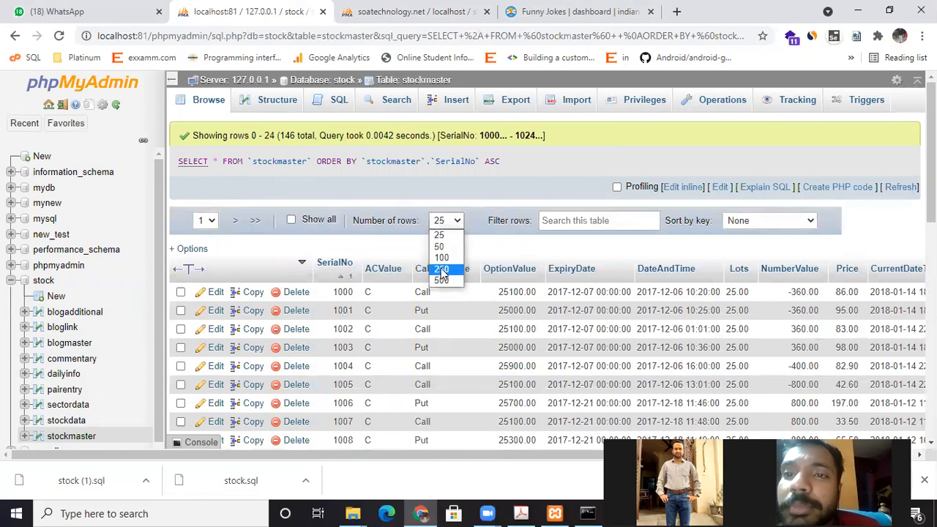
{"action": "left_click", "coordinate": [440, 268]}
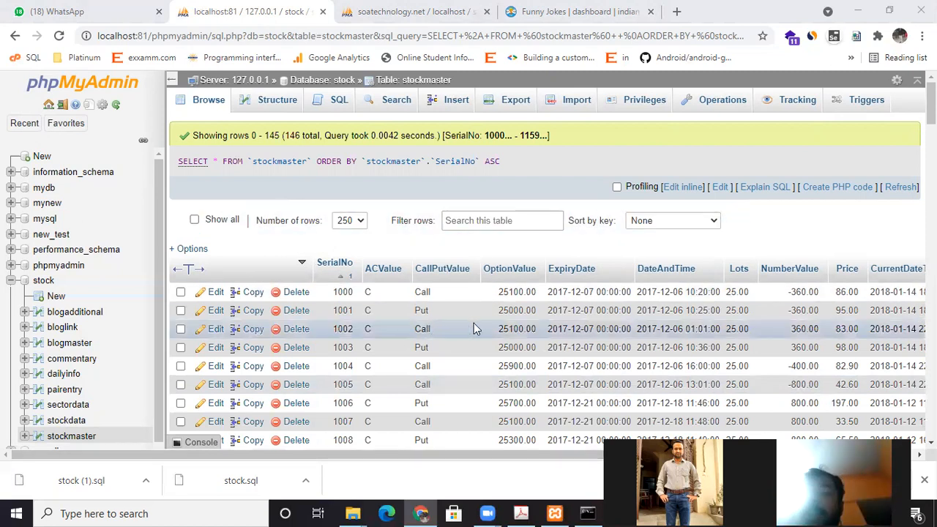
{"action": "scroll", "coordinate": [550, 325], "scroll_direction": "down", "scroll_amount": 18}
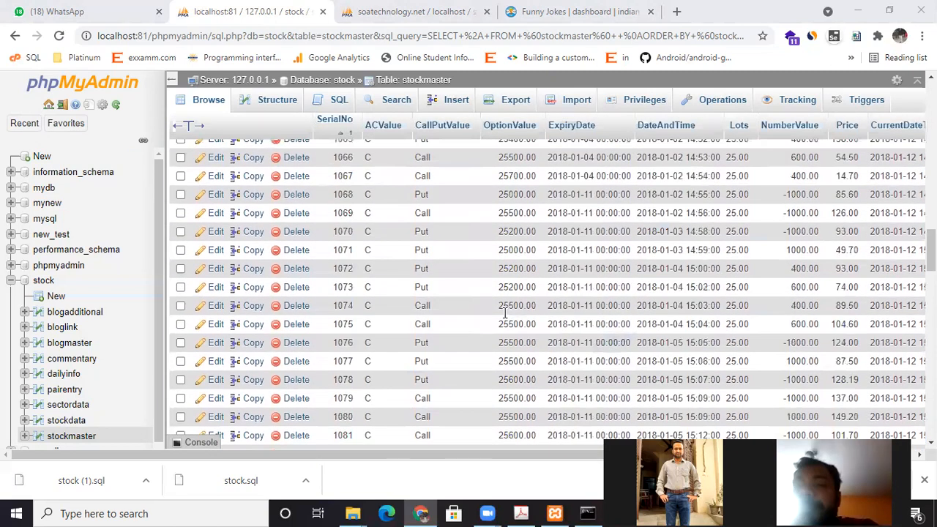
{"action": "scroll", "coordinate": [494, 315], "scroll_direction": "down", "scroll_amount": 20}
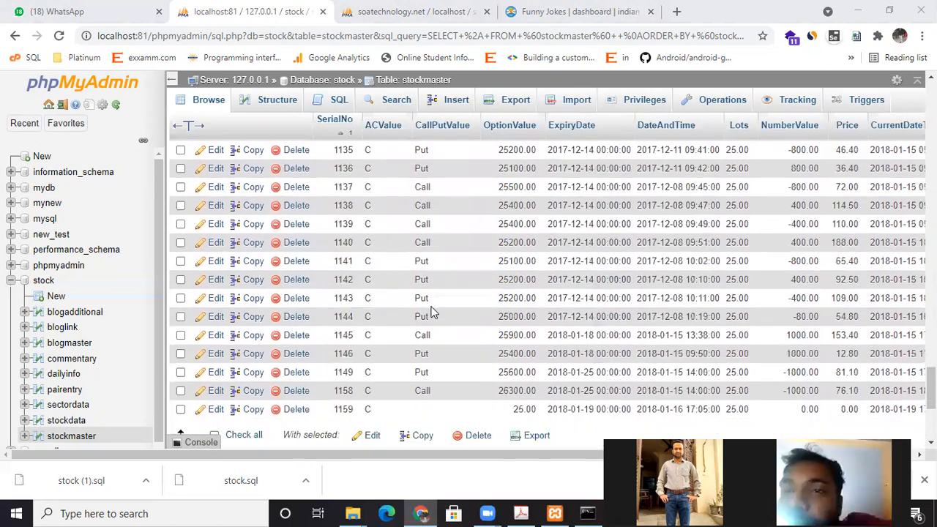
{"action": "scroll", "coordinate": [430, 313], "scroll_direction": "up", "scroll_amount": 3}
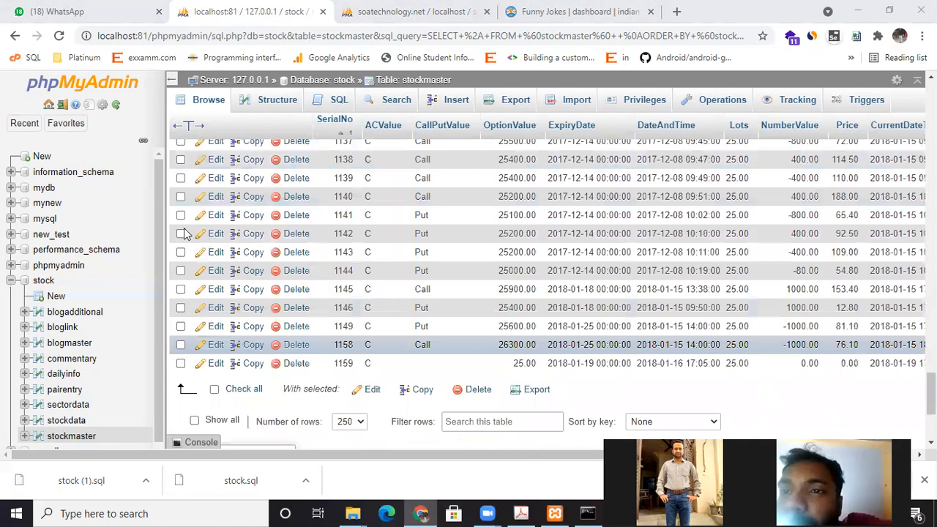
Delete the last eight rows of the local stockmaster table, from SerialNo 1142 through 1159, and confirm the deletion.
{"action": "left_click", "coordinate": [180, 234]}
{"action": "left_click", "coordinate": [181, 252]}
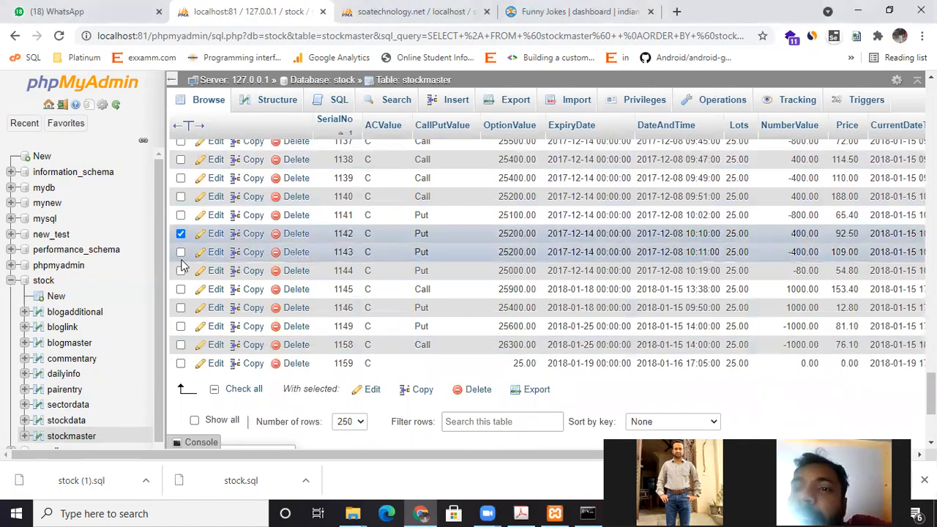
{"action": "left_click", "coordinate": [180, 271]}
{"action": "left_click", "coordinate": [181, 289]}
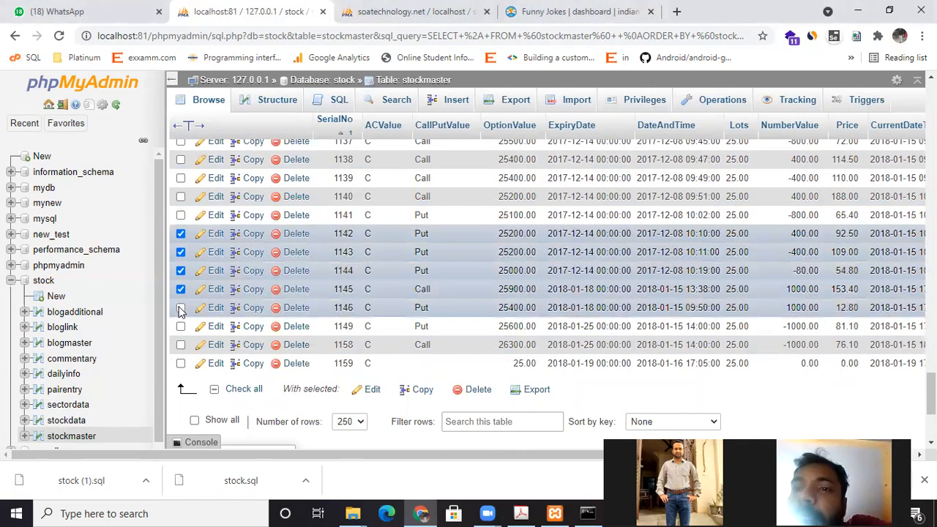
{"action": "left_click", "coordinate": [181, 308]}
{"action": "left_click", "coordinate": [181, 326]}
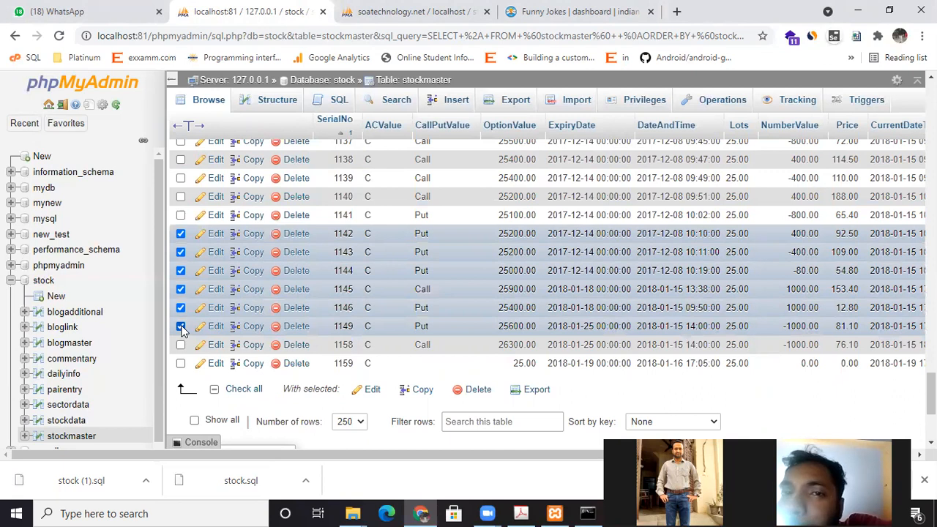
{"action": "left_click", "coordinate": [181, 345]}
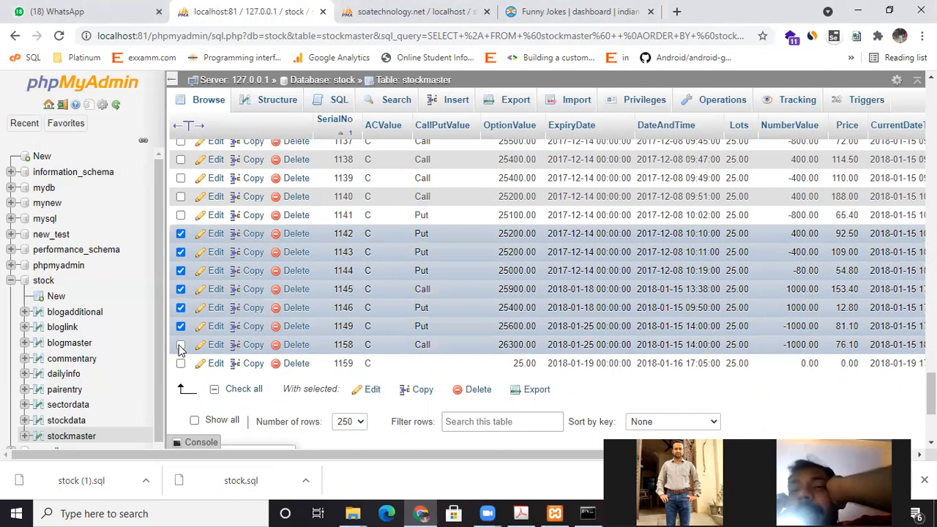
{"action": "left_click", "coordinate": [181, 345]}
{"action": "left_click", "coordinate": [180, 363]}
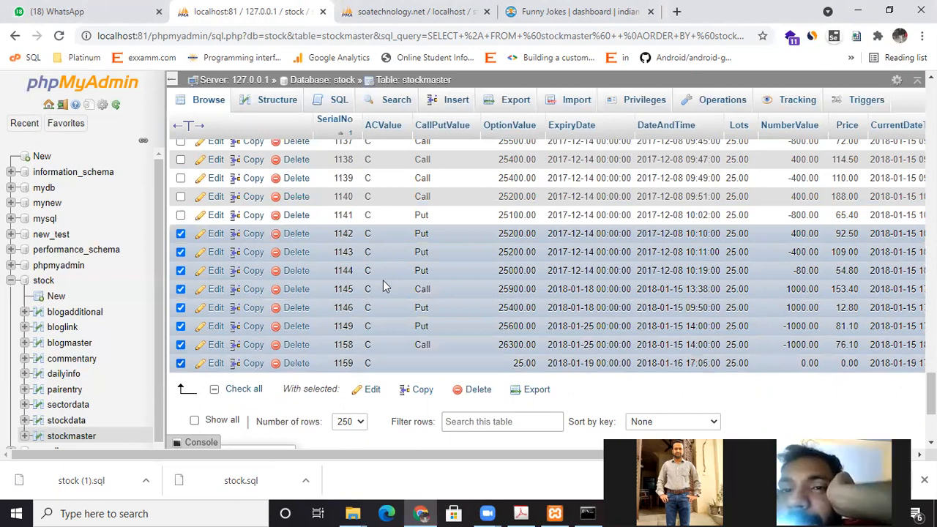
{"action": "scroll", "coordinate": [503, 324], "scroll_direction": "up", "scroll_amount": 15}
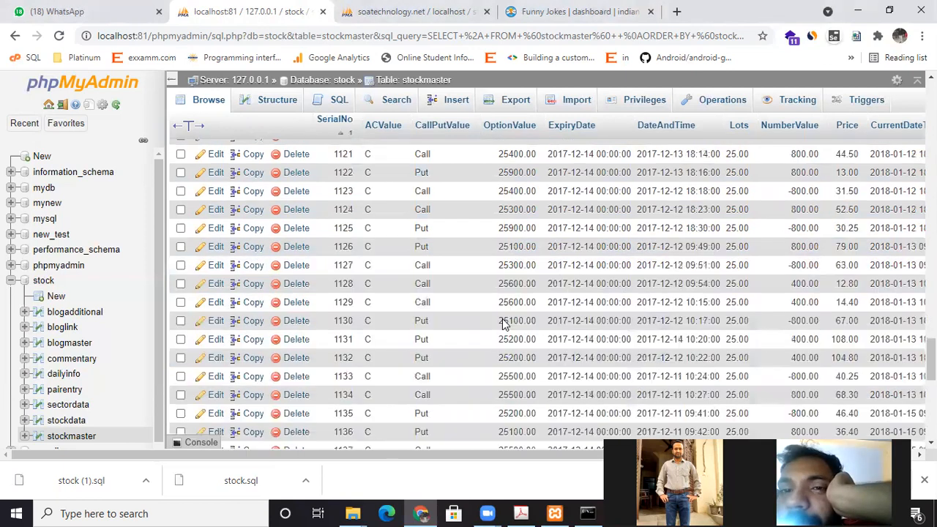
{"action": "scroll", "coordinate": [333, 318], "scroll_direction": "up", "scroll_amount": 11}
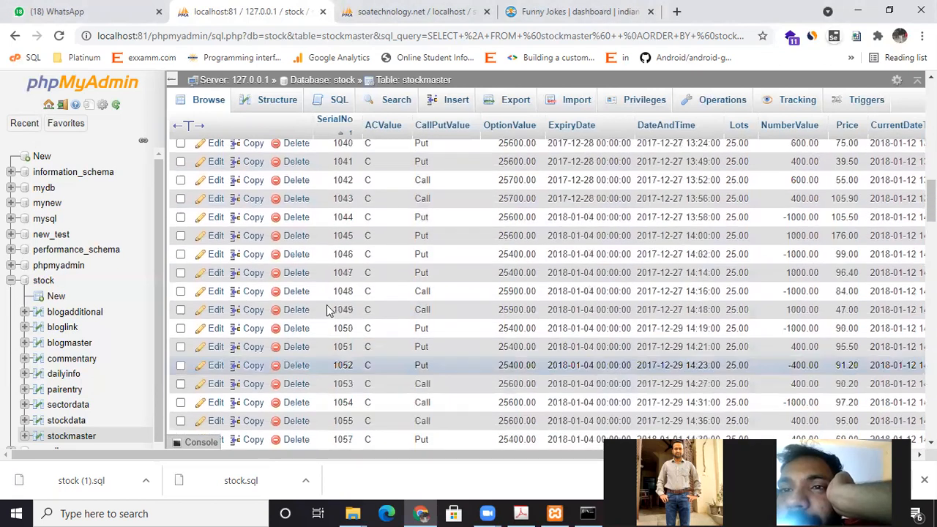
{"action": "scroll", "coordinate": [336, 276], "scroll_direction": "up", "scroll_amount": 5}
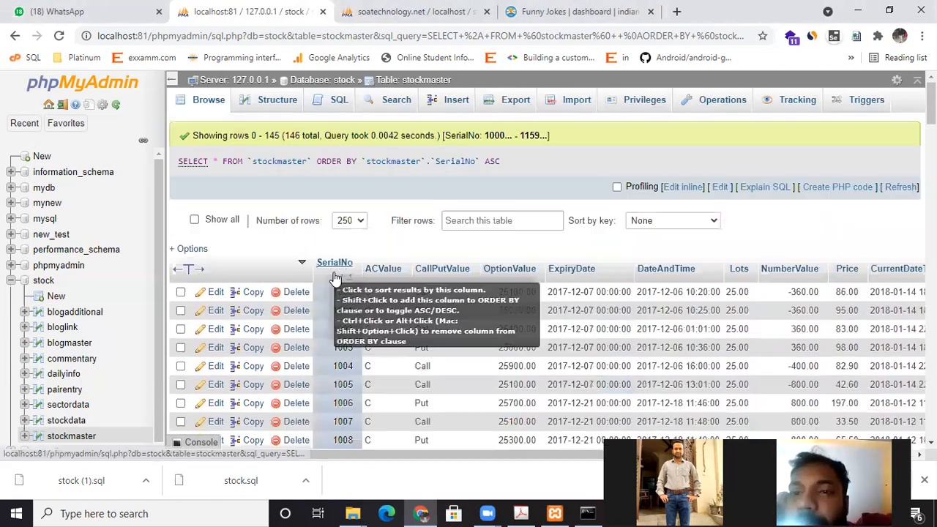
{"action": "left_click_drag", "start_coordinate": [501, 161], "coordinate": [253, 162]}
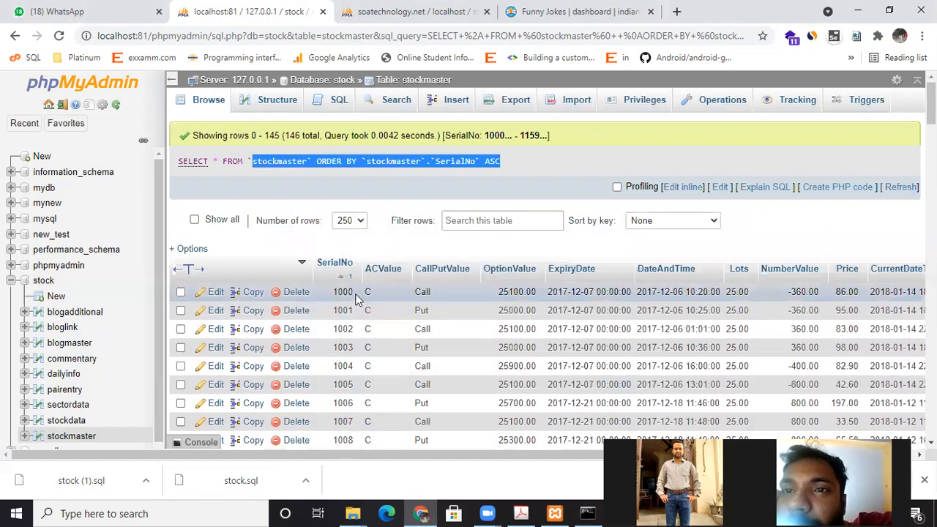
{"action": "scroll", "coordinate": [341, 300], "scroll_direction": "down", "scroll_amount": 15}
{"action": "scroll", "coordinate": [341, 308], "scroll_direction": "down", "scroll_amount": 10}
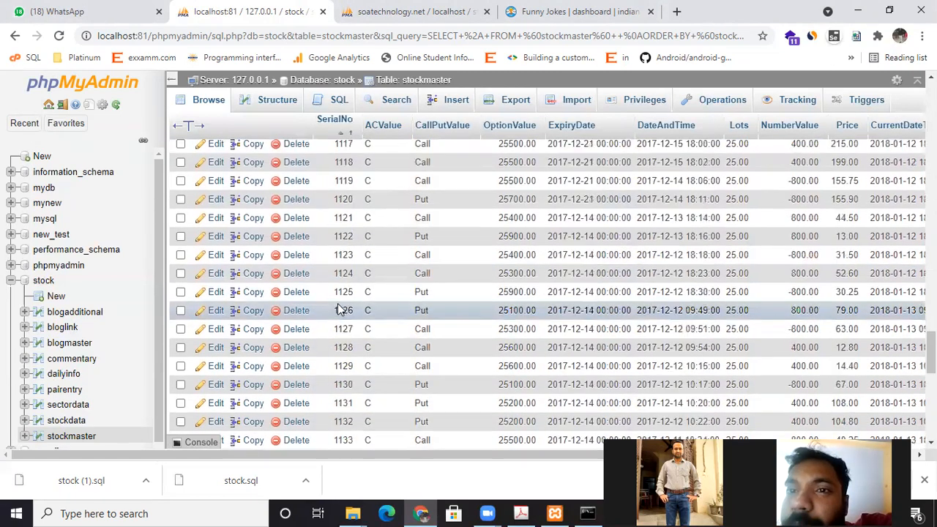
{"action": "scroll", "coordinate": [352, 308], "scroll_direction": "down", "scroll_amount": 8}
{"action": "scroll", "coordinate": [492, 331], "scroll_direction": "up", "scroll_amount": 3}
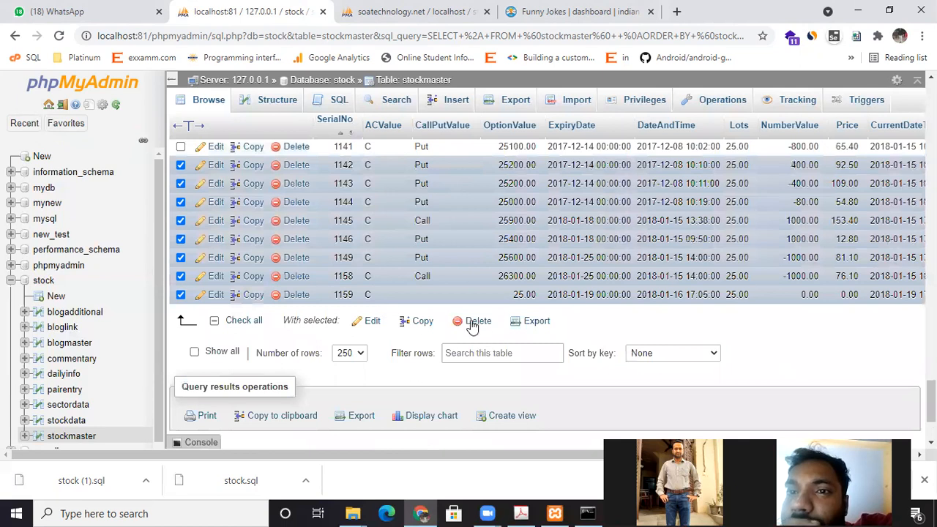
{"action": "left_click", "coordinate": [474, 322]}
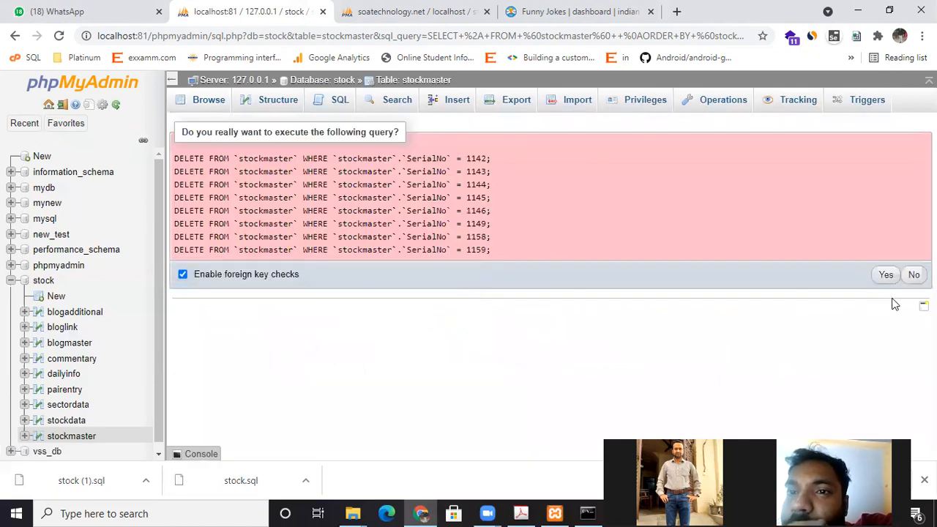
{"action": "left_click", "coordinate": [885, 277]}
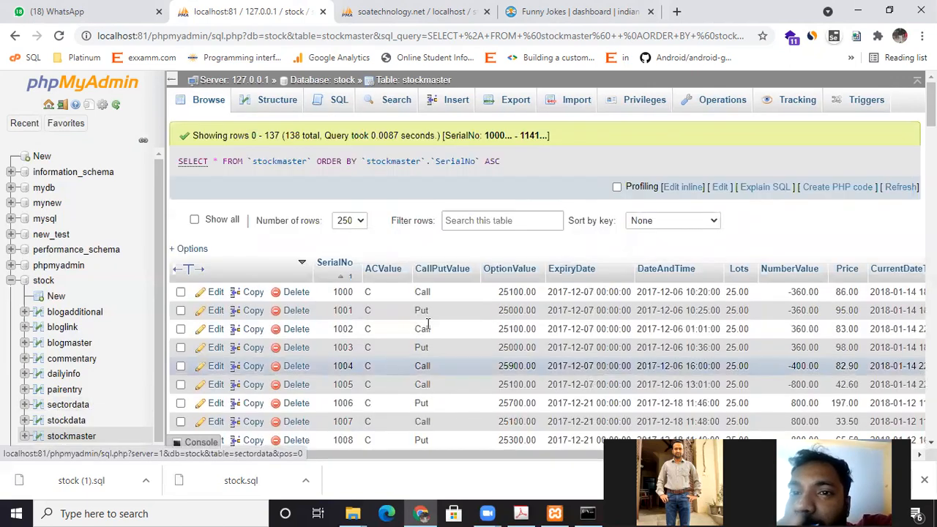
Open the StockMaster table on the remote server, ignore all detected server errors, and look over its records.
{"action": "scroll", "coordinate": [383, 265], "scroll_direction": "down", "scroll_amount": 3}
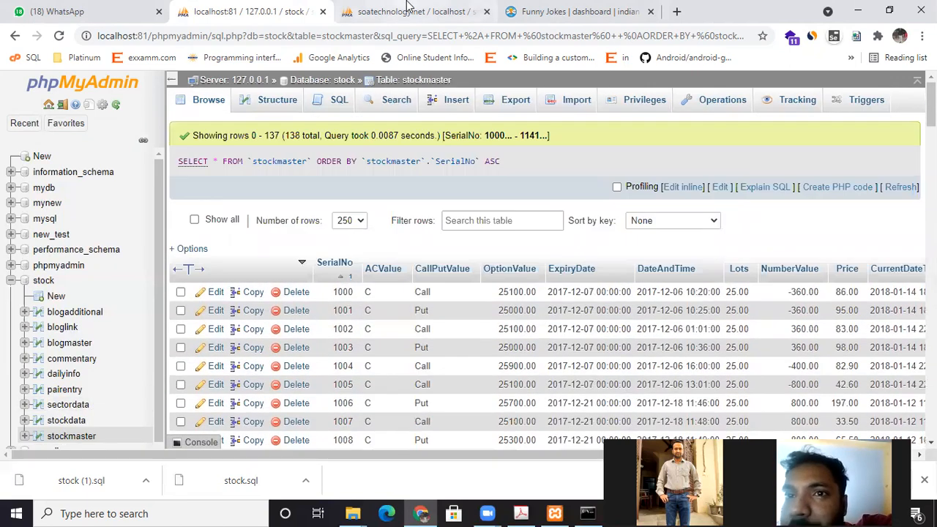
{"action": "left_click", "coordinate": [409, 11]}
{"action": "left_click", "coordinate": [482, 267]}
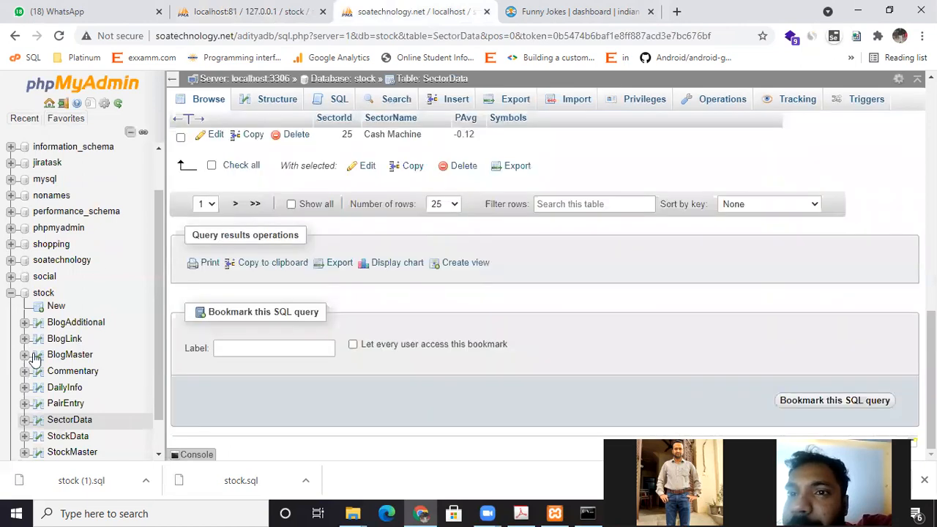
{"action": "scroll", "coordinate": [73, 406], "scroll_direction": "down", "scroll_amount": 1}
{"action": "left_click", "coordinate": [74, 419]}
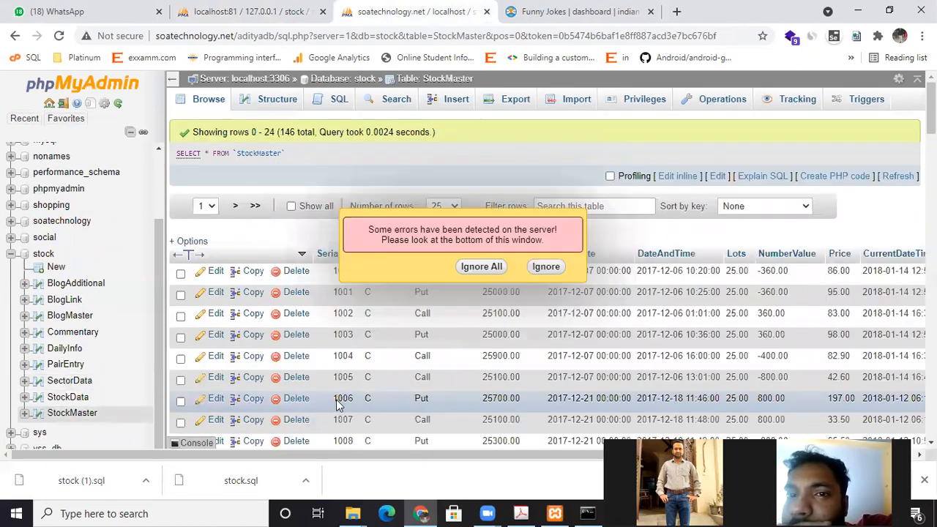
{"action": "left_click", "coordinate": [483, 256]}
{"action": "scroll", "coordinate": [454, 333], "scroll_direction": "down", "scroll_amount": 5}
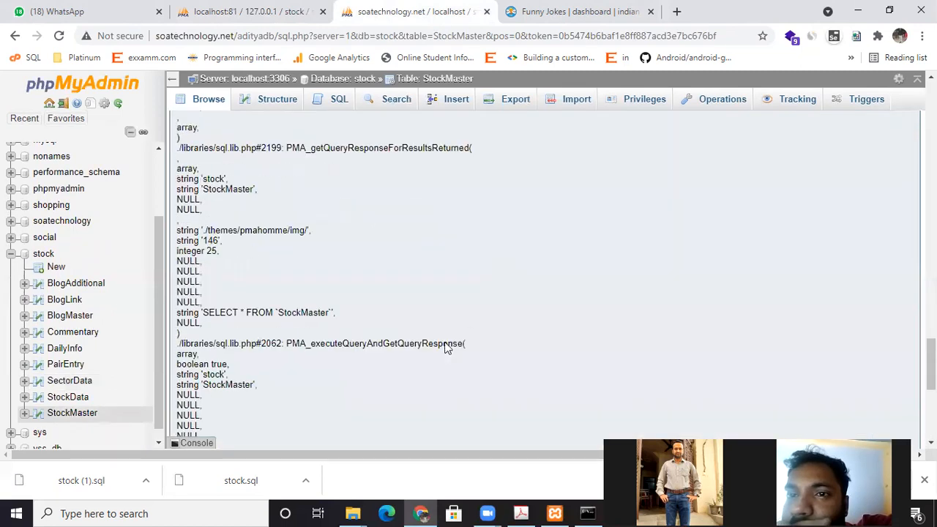
{"action": "scroll", "coordinate": [424, 322], "scroll_direction": "up", "scroll_amount": 10}
{"action": "scroll", "coordinate": [383, 237], "scroll_direction": "up", "scroll_amount": 10}
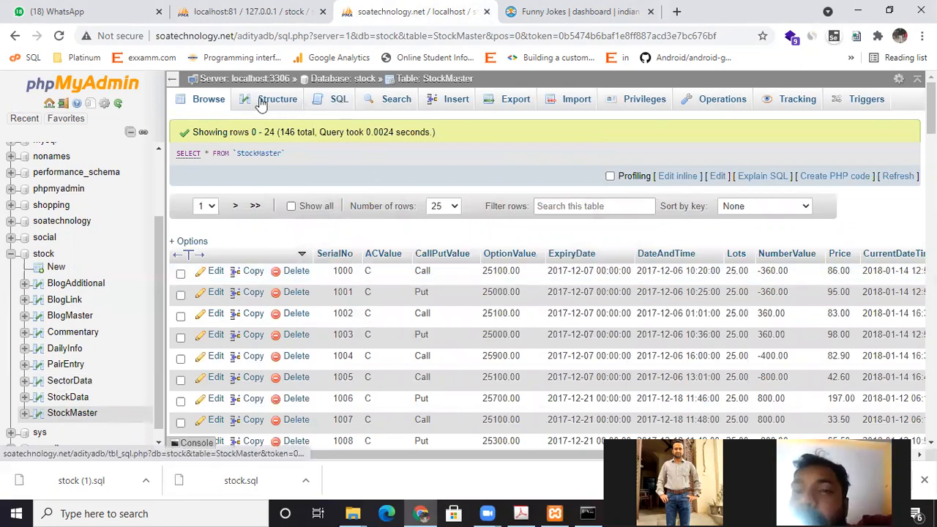
{"action": "left_click", "coordinate": [329, 102]}
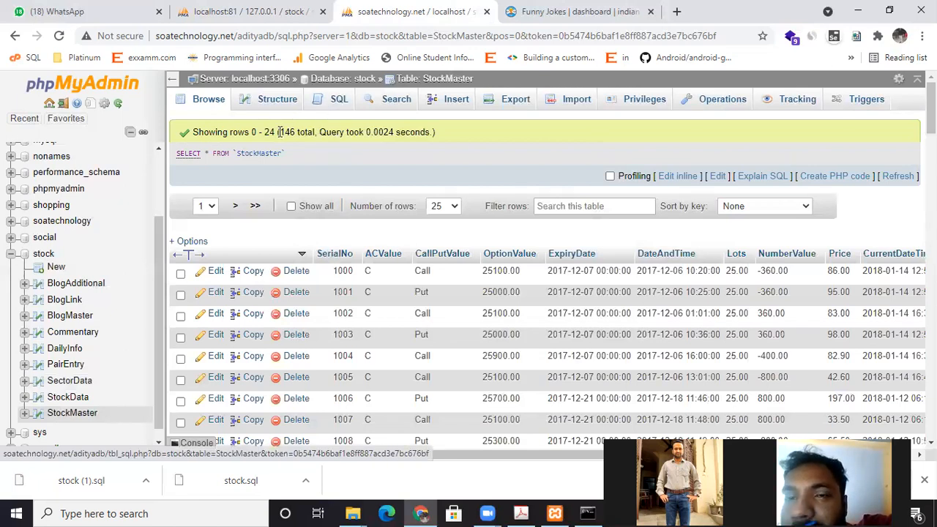
Show 250 rows per page in the remote StockMaster table, ignore all server errors, and review the full record list.
{"action": "left_click", "coordinate": [453, 209]}
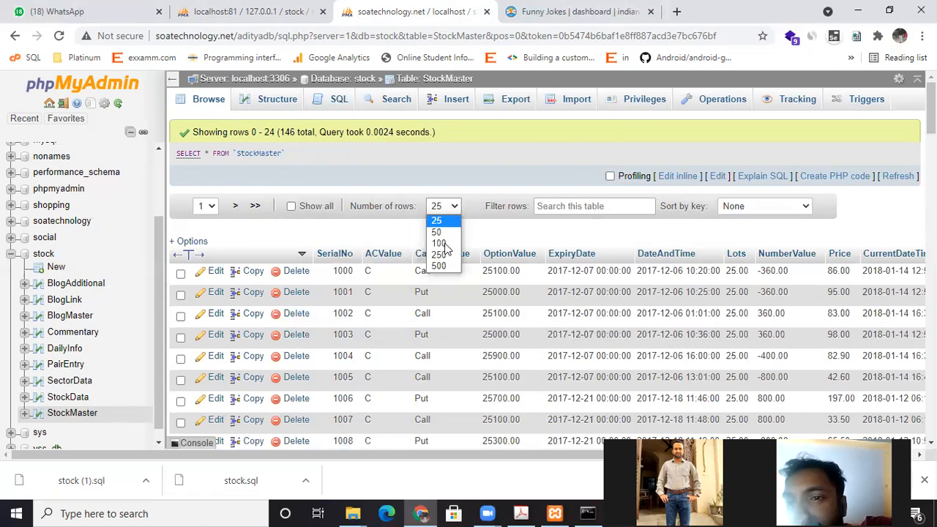
{"action": "left_click", "coordinate": [445, 249]}
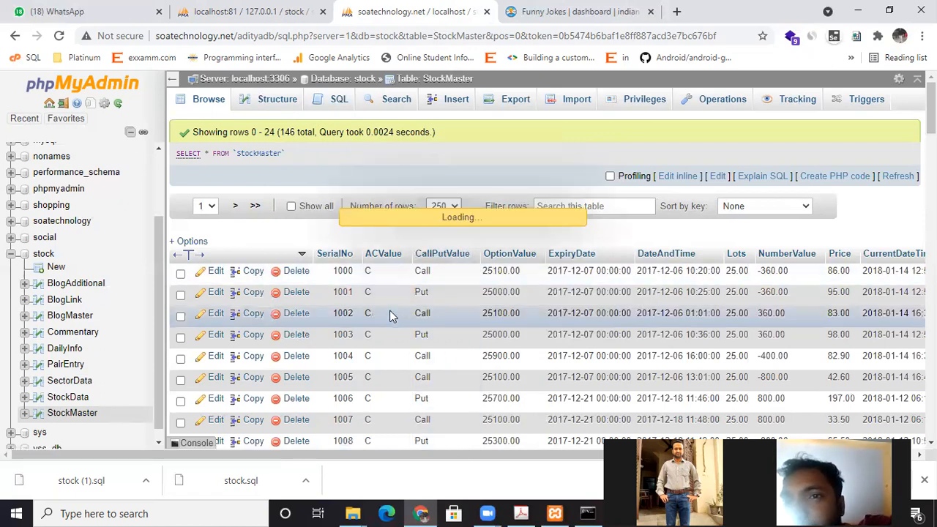
{"action": "scroll", "coordinate": [180, 278], "scroll_direction": "down", "scroll_amount": 17}
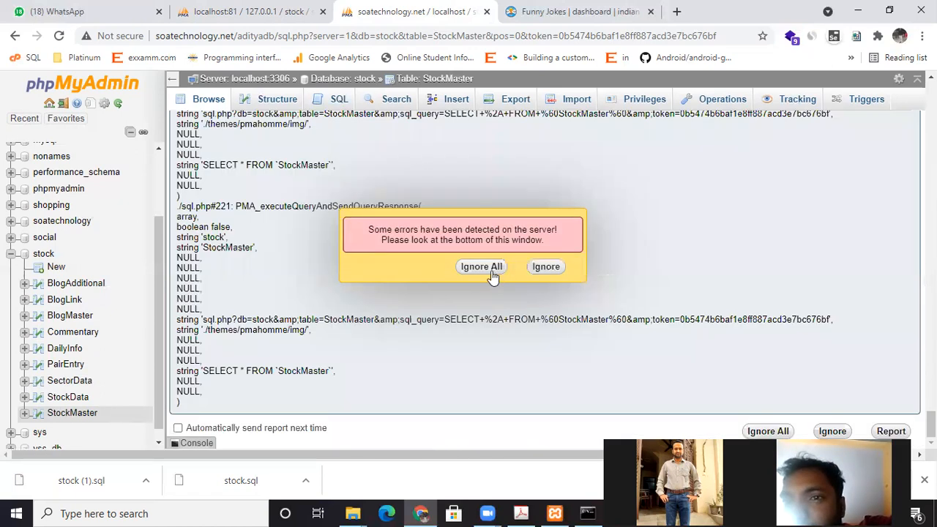
{"action": "left_click", "coordinate": [481, 266]}
{"action": "scroll", "coordinate": [184, 216], "scroll_direction": "up", "scroll_amount": 20}
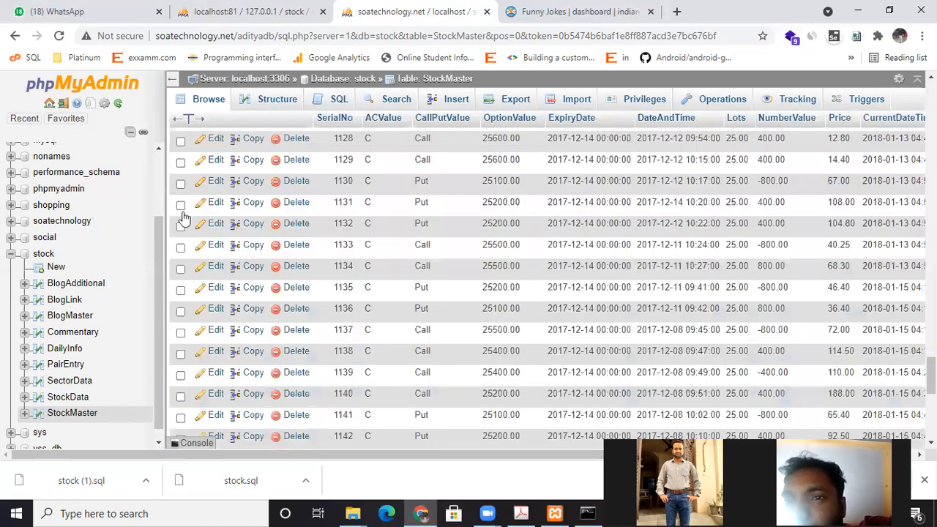
{"action": "scroll", "coordinate": [242, 275], "scroll_direction": "up", "scroll_amount": 5}
{"action": "scroll", "coordinate": [242, 289], "scroll_direction": "up", "scroll_amount": 20}
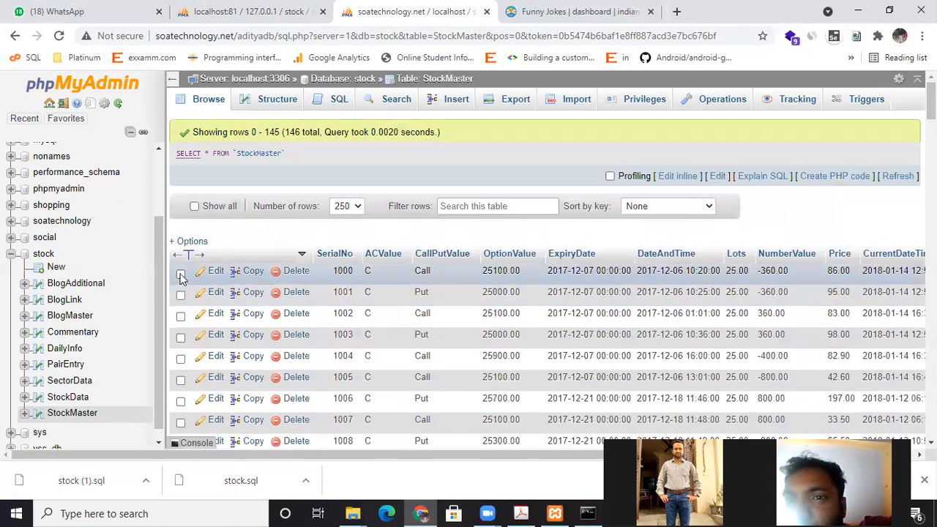
Check the local table's last records, delete remote StockMaster rows from SerialNo 1000 down through 1140, and ignore all server errors.
{"action": "left_click", "coordinate": [180, 273]}
{"action": "scroll", "coordinate": [512, 300], "scroll_direction": "down", "scroll_amount": 15}
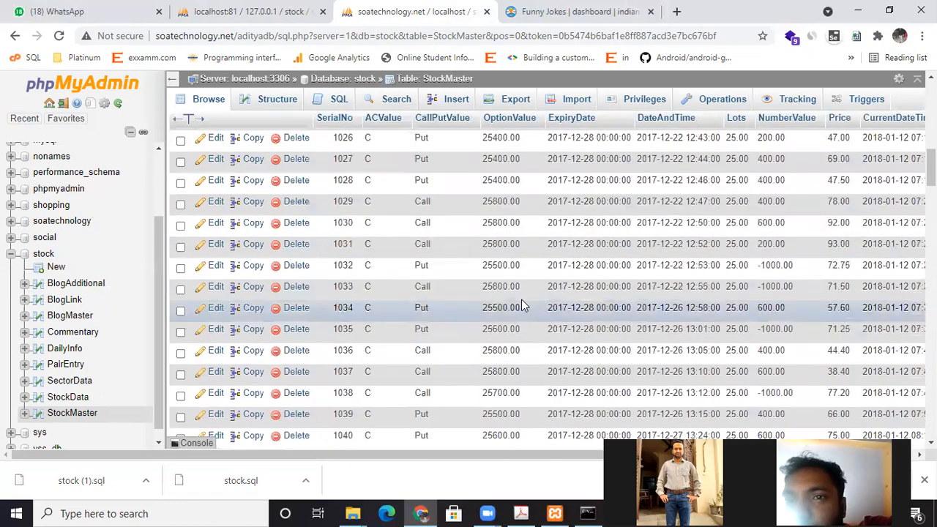
{"action": "scroll", "coordinate": [502, 296], "scroll_direction": "down", "scroll_amount": 10}
{"action": "left_click", "coordinate": [260, 12]}
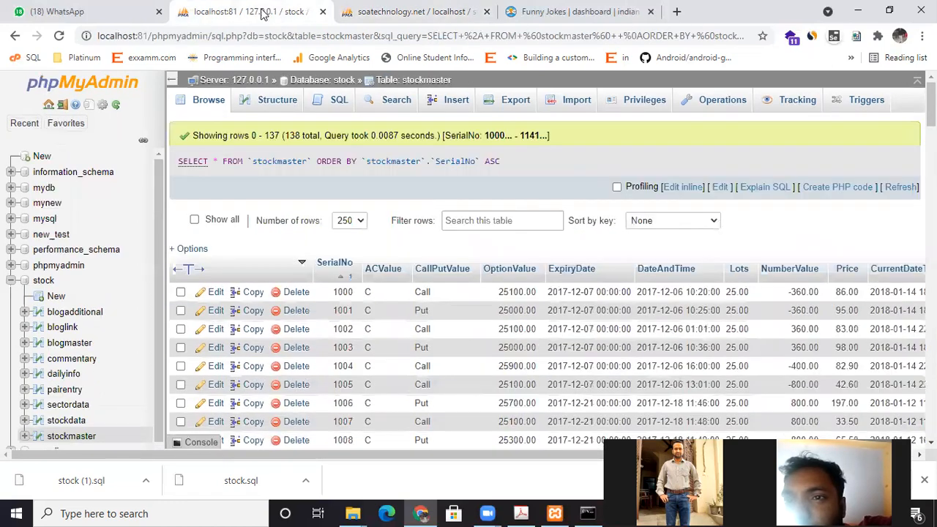
{"action": "scroll", "coordinate": [335, 300], "scroll_direction": "down", "scroll_amount": 11}
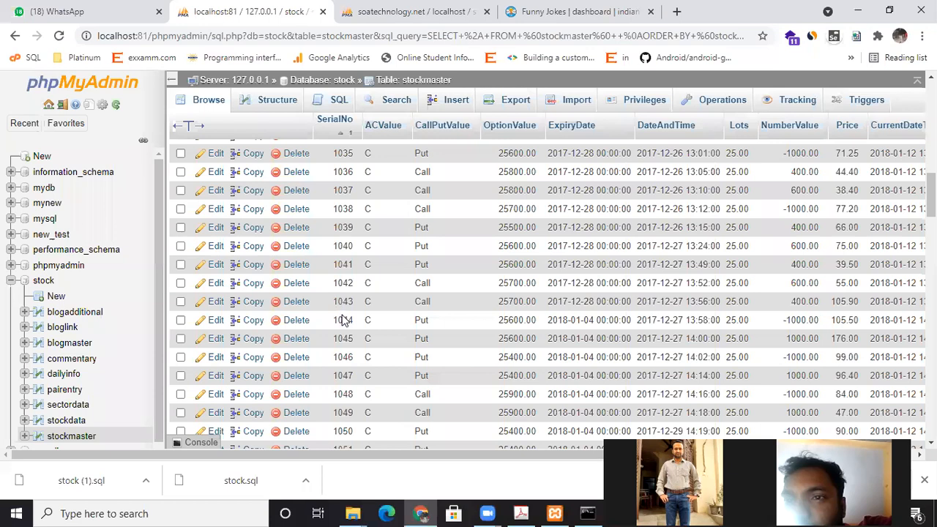
{"action": "scroll", "coordinate": [344, 319], "scroll_direction": "down", "scroll_amount": 20}
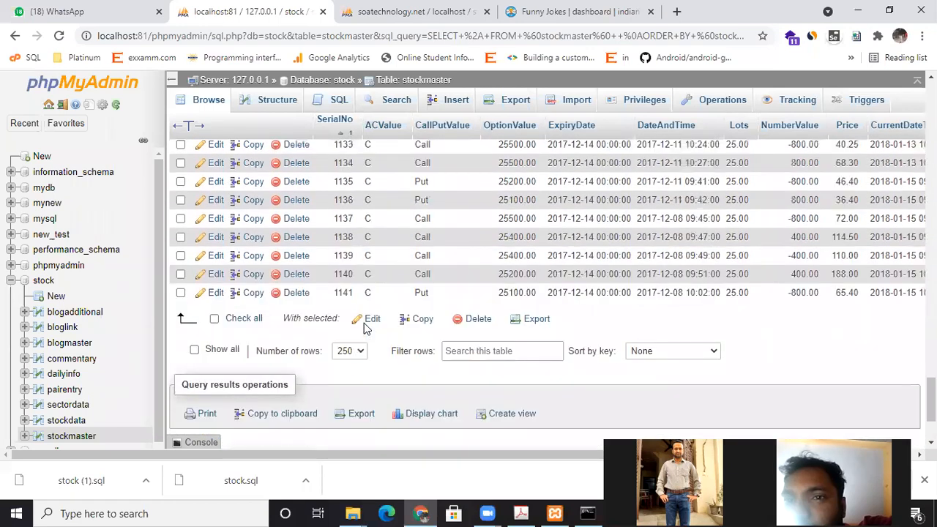
{"action": "scroll", "coordinate": [366, 327], "scroll_direction": "up", "scroll_amount": 1}
{"action": "key", "text": "ctrl+Tab"}
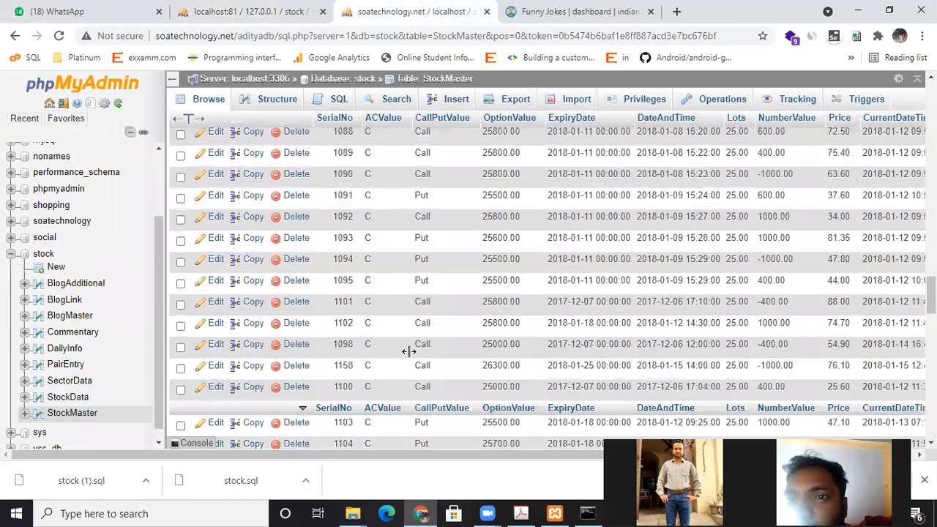
{"action": "scroll", "coordinate": [410, 344], "scroll_direction": "down", "scroll_amount": 10}
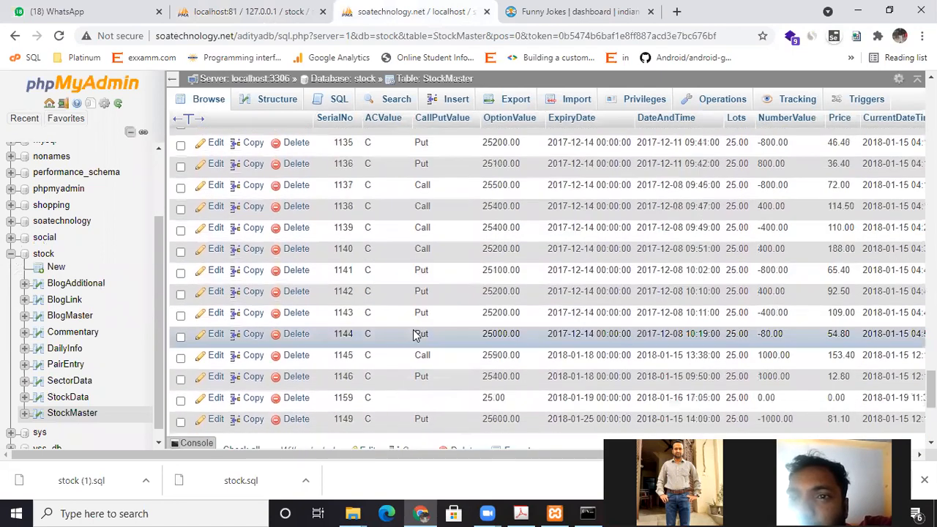
{"action": "scroll", "coordinate": [415, 333], "scroll_direction": "down", "scroll_amount": 4}
{"action": "scroll", "coordinate": [414, 334], "scroll_direction": "up", "scroll_amount": 4}
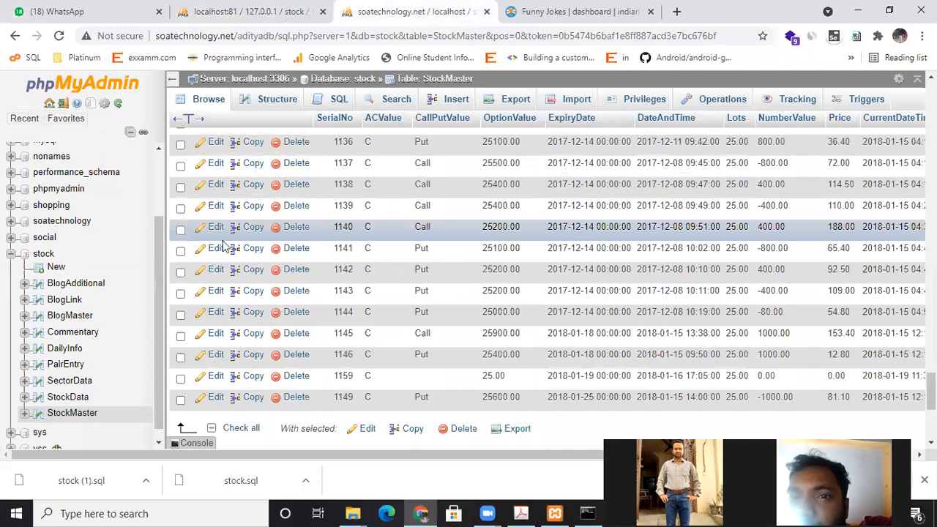
{"action": "left_click", "coordinate": [181, 231], "text": "shift"}
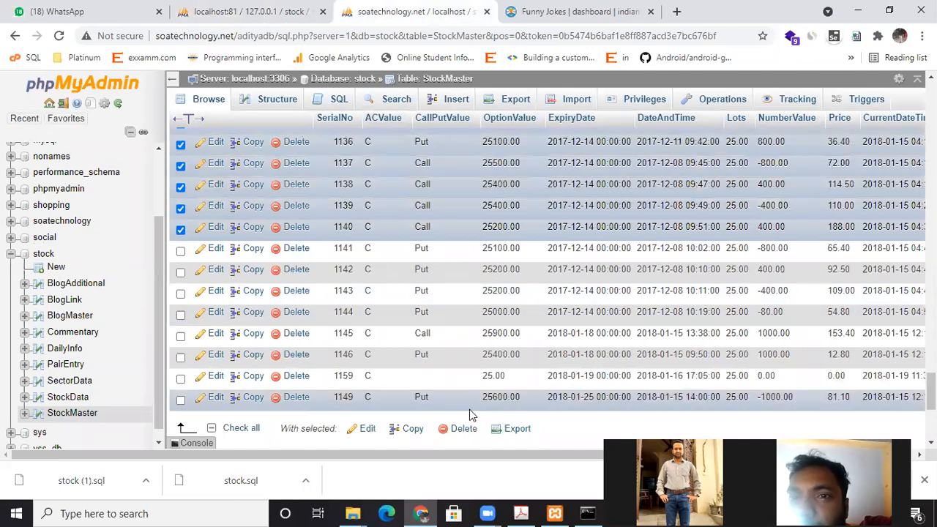
{"action": "left_click", "coordinate": [463, 430]}
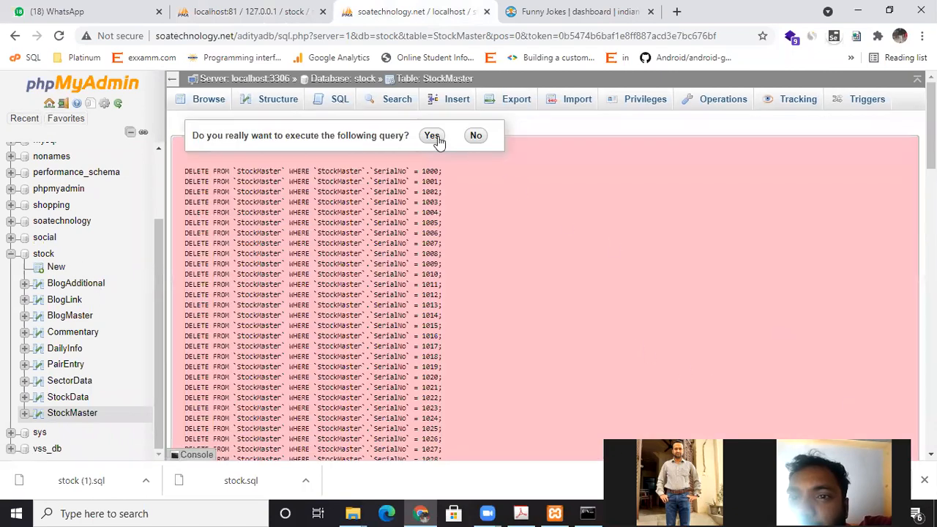
{"action": "left_click", "coordinate": [431, 135]}
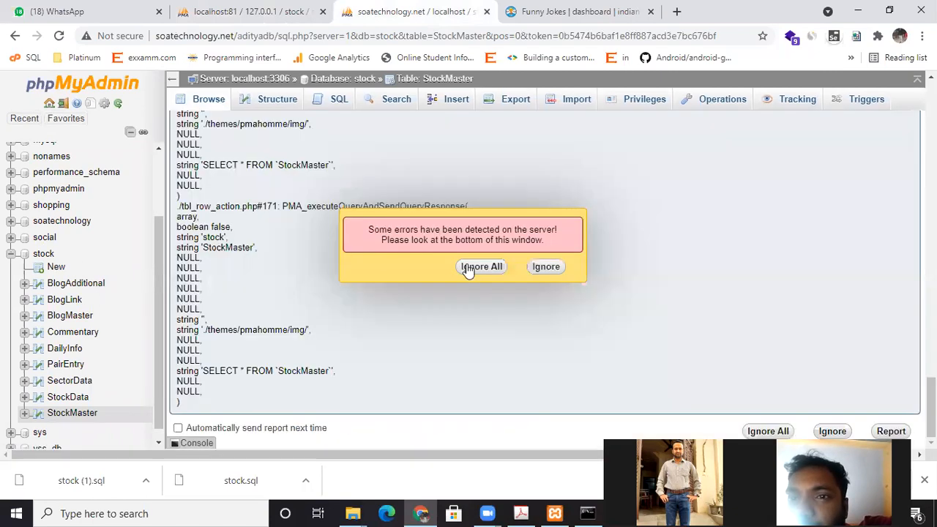
{"action": "left_click", "coordinate": [481, 266]}
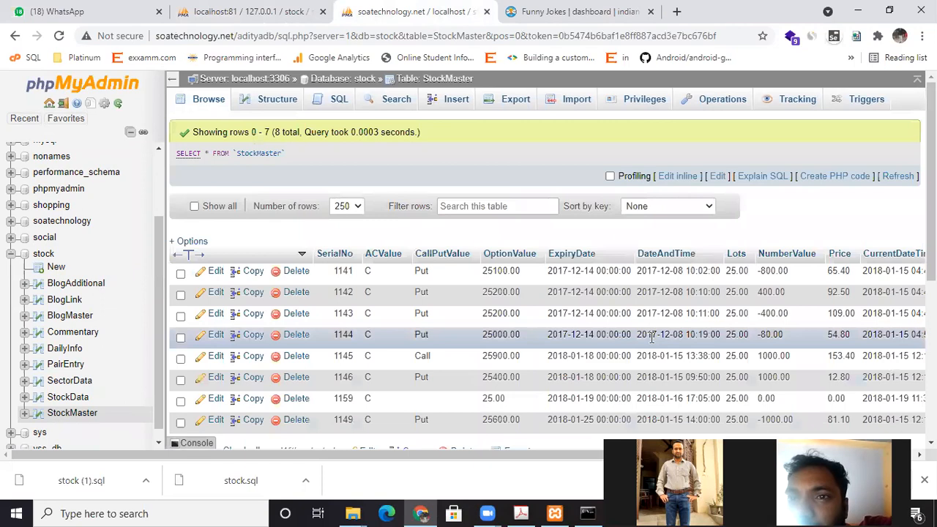
Reopen the local stockmaster table, show 250 rows per page, and check its last records.
{"action": "left_click", "coordinate": [249, 6]}
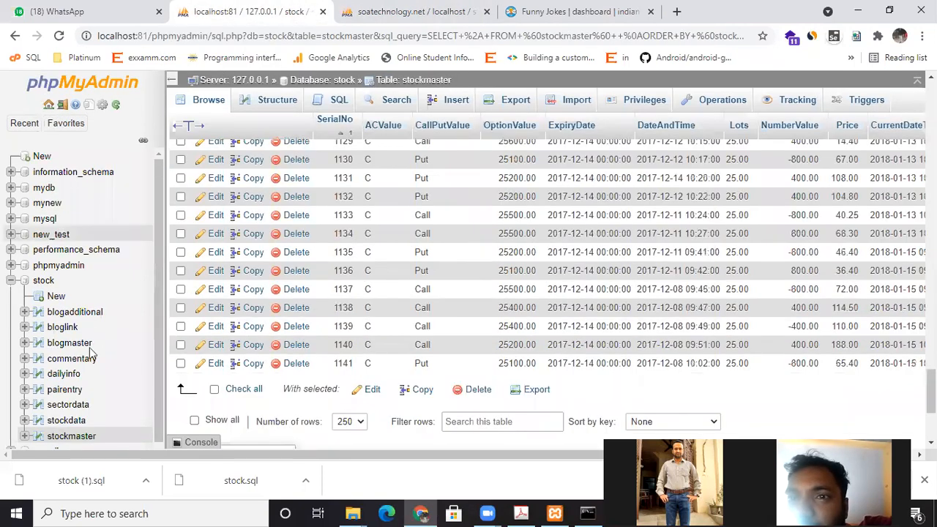
{"action": "left_click", "coordinate": [66, 437]}
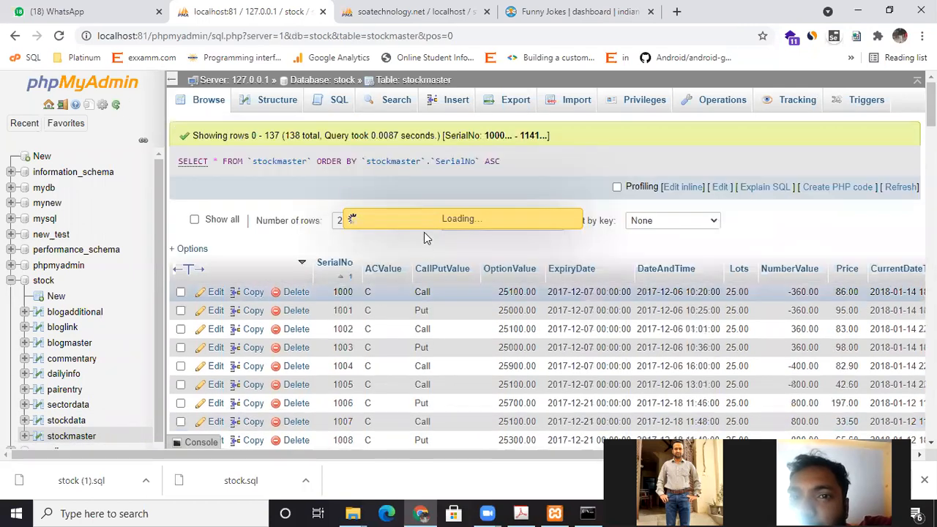
{"action": "left_click", "coordinate": [447, 222]}
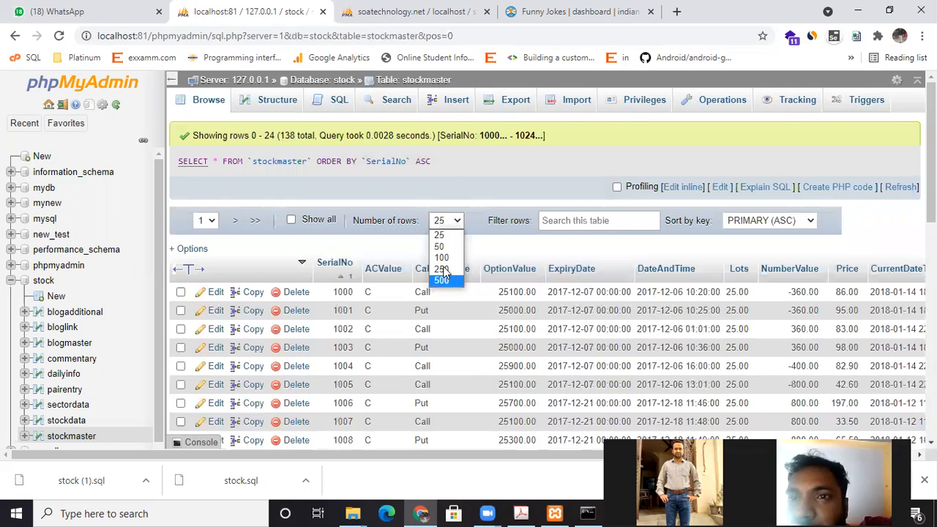
{"action": "left_click", "coordinate": [445, 270]}
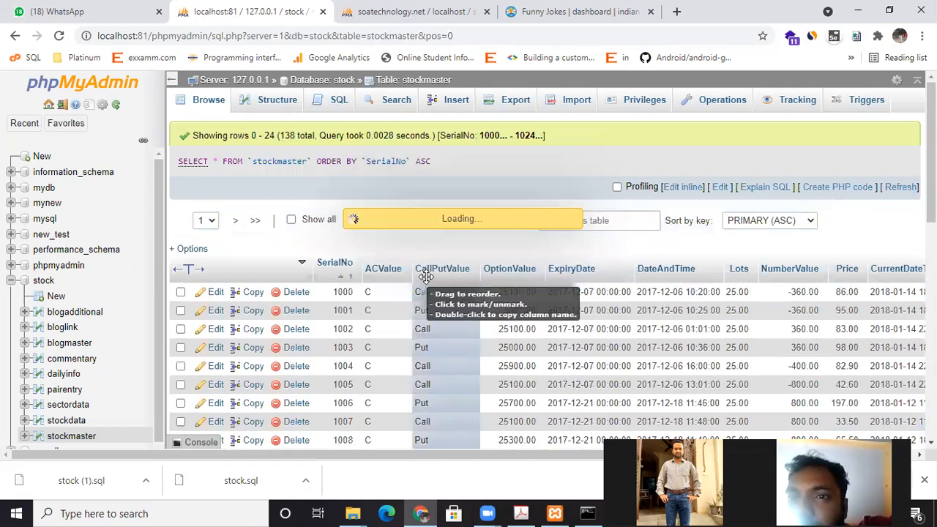
{"action": "scroll", "coordinate": [367, 300], "scroll_direction": "down", "scroll_amount": 10}
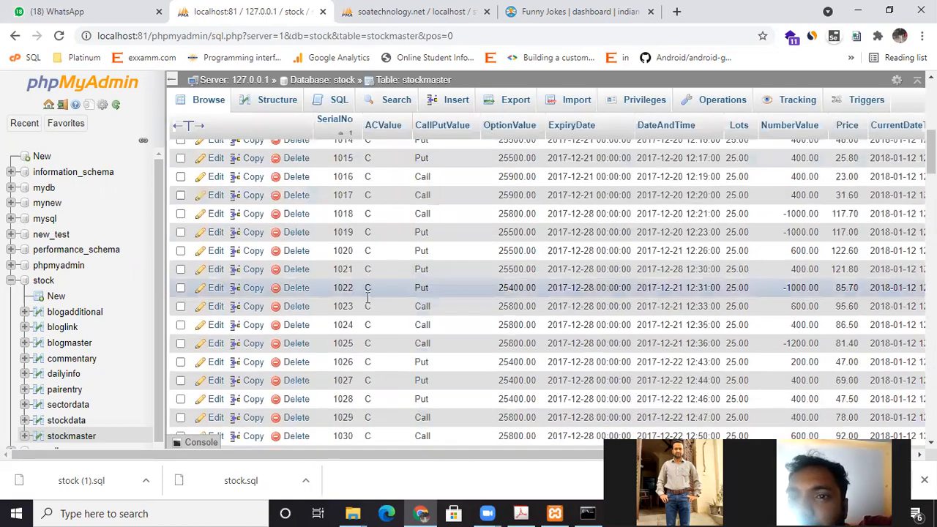
{"action": "scroll", "coordinate": [367, 301], "scroll_direction": "down", "scroll_amount": 20}
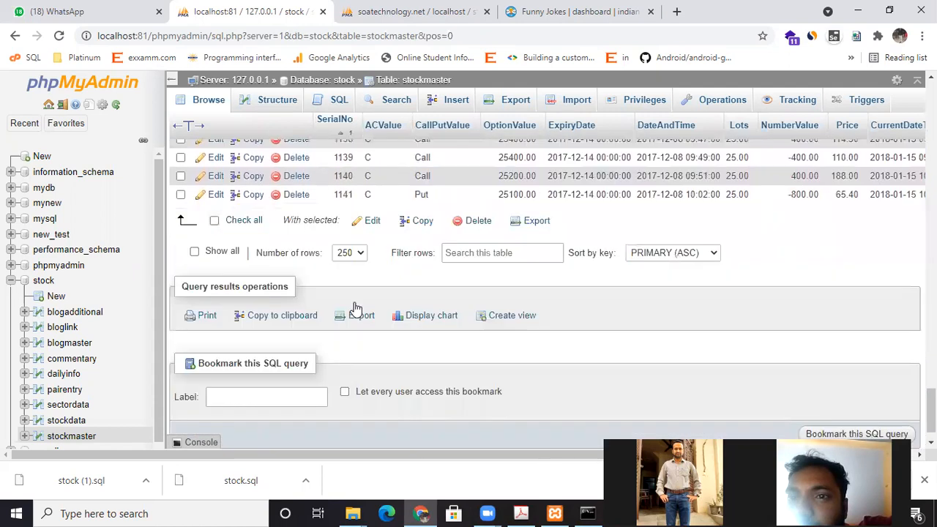
{"action": "scroll", "coordinate": [360, 307], "scroll_direction": "up", "scroll_amount": 2}
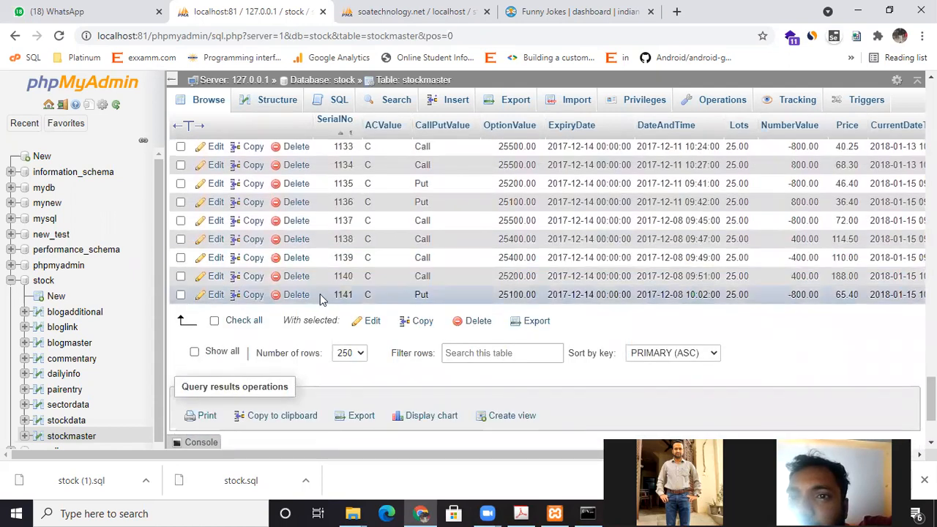
Compare the remote StockMaster rows with the local table and delete the local row with SerialNo 1141.
{"action": "left_click", "coordinate": [399, 11]}
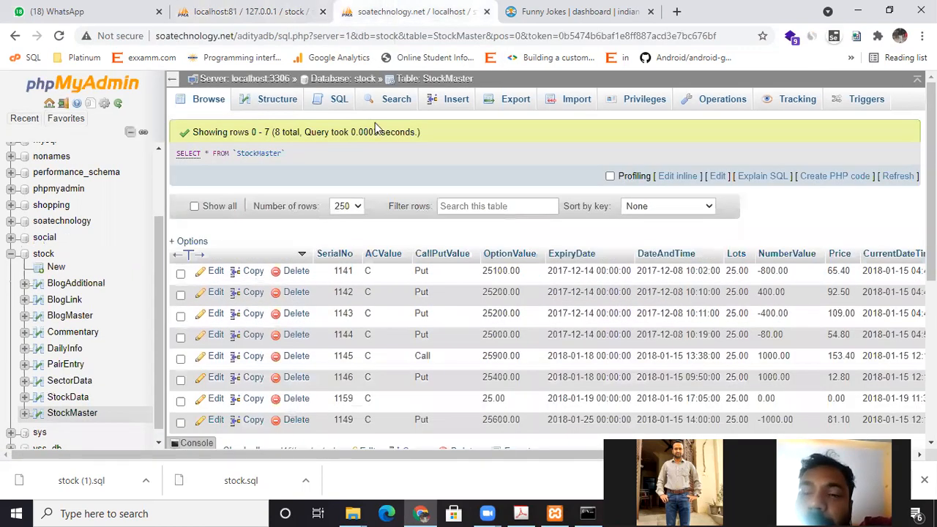
{"action": "scroll", "coordinate": [391, 325], "scroll_direction": "down", "scroll_amount": 5}
{"action": "scroll", "coordinate": [390, 331], "scroll_direction": "up", "scroll_amount": 4}
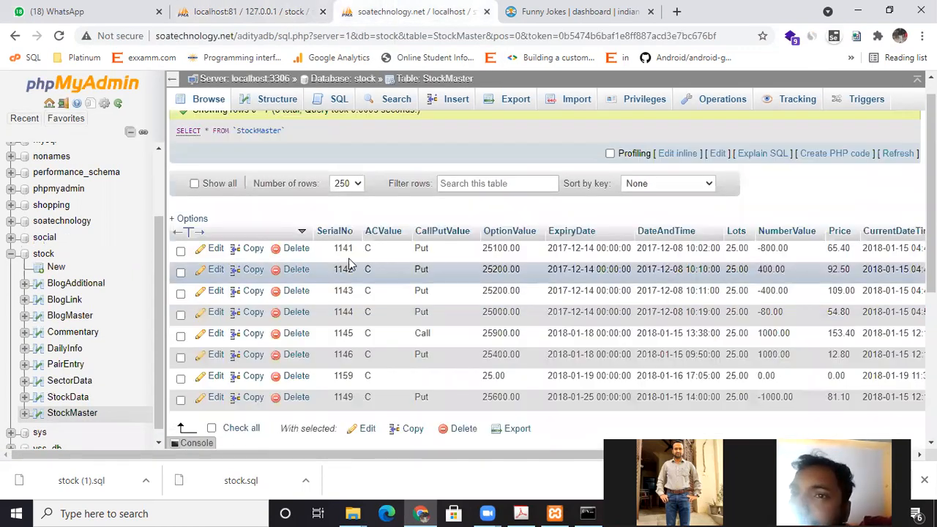
{"action": "left_click", "coordinate": [249, 9]}
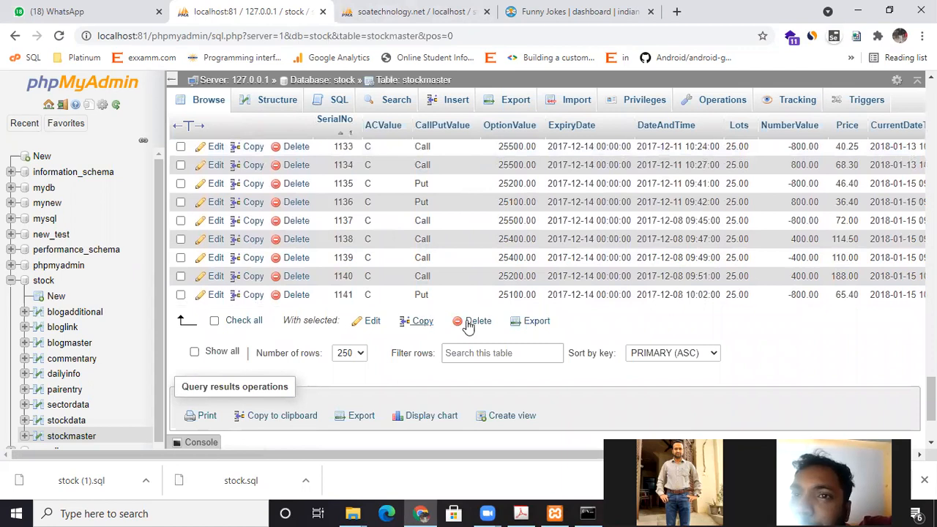
{"action": "left_click", "coordinate": [296, 294]}
{"action": "left_click", "coordinate": [477, 298]}
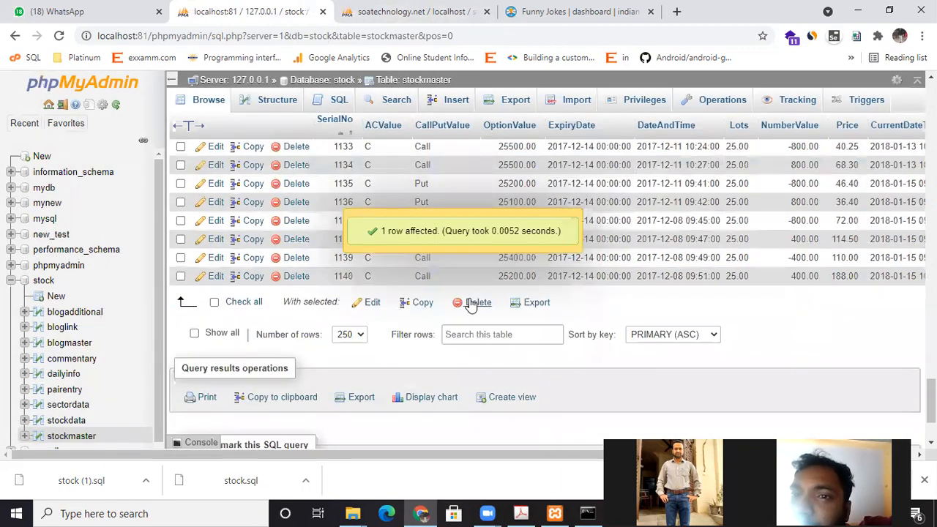
Compare the remaining remote StockMaster rows with the last records of the local stockmaster table.
{"action": "left_click", "coordinate": [423, 12]}
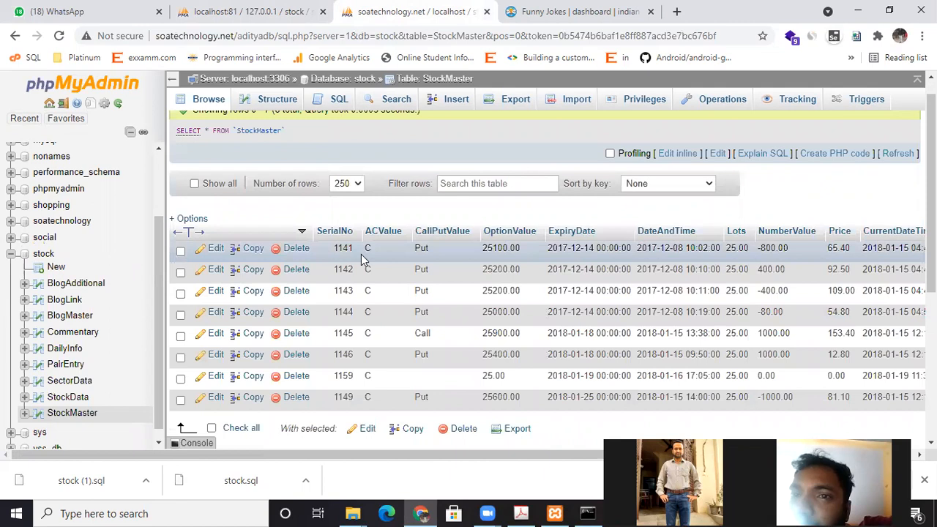
{"action": "left_click", "coordinate": [238, 9]}
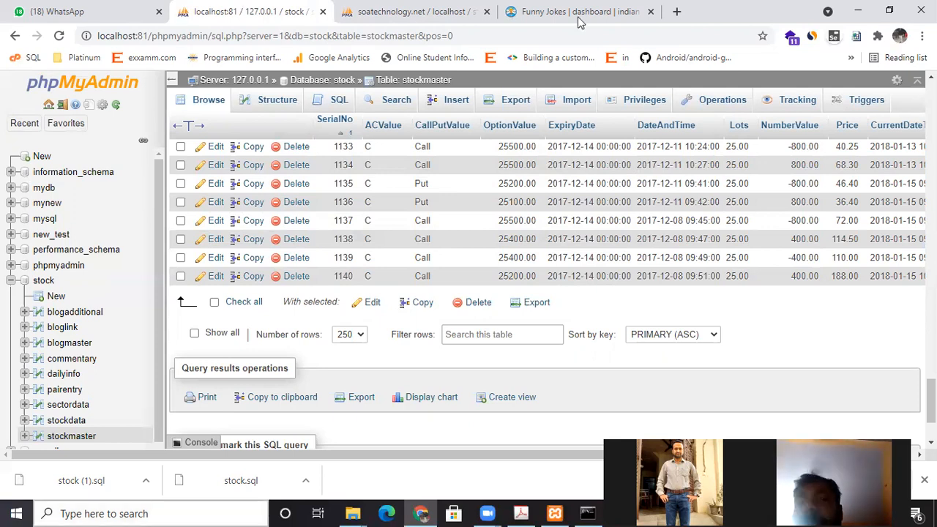
{"action": "scroll", "coordinate": [798, 242], "scroll_direction": "up", "scroll_amount": 5}
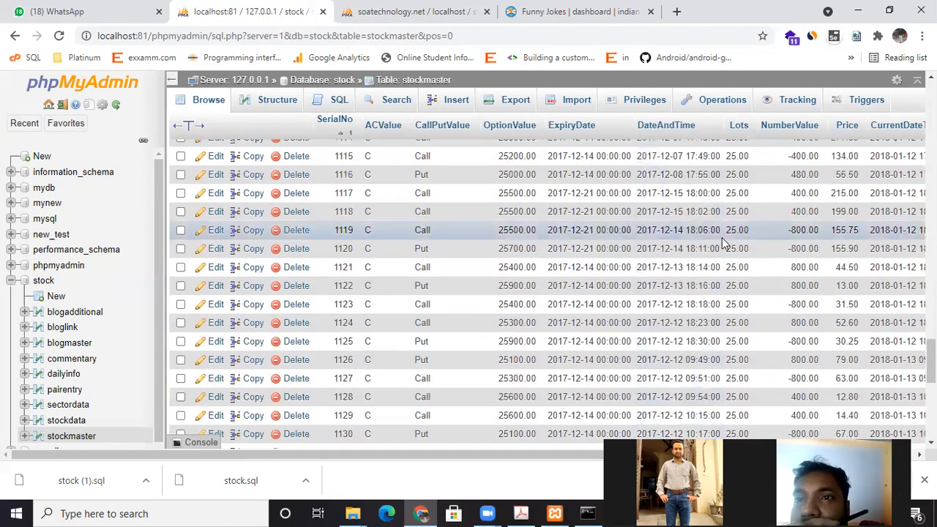
{"action": "scroll", "coordinate": [344, 293], "scroll_direction": "down", "scroll_amount": 5}
Open the export page for the remote stock database and dismiss the server error notice.
{"action": "left_click", "coordinate": [394, 9]}
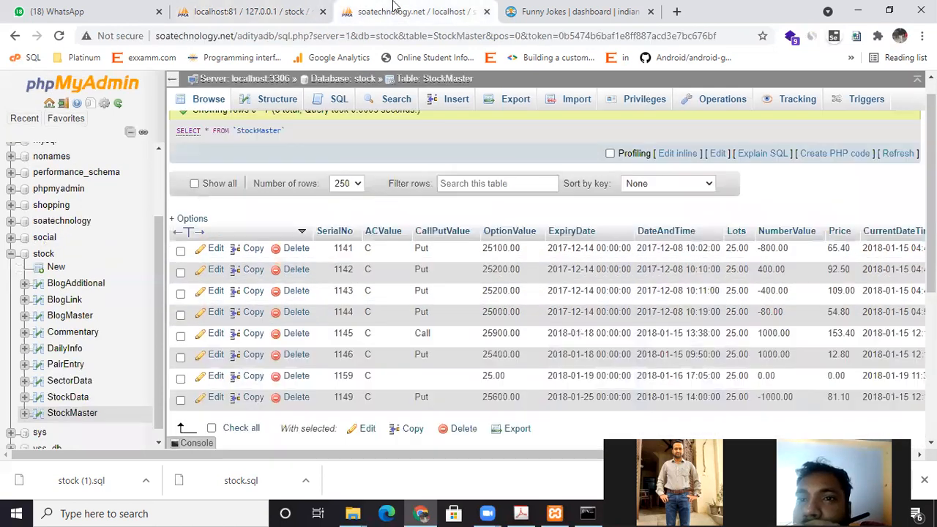
{"action": "left_click", "coordinate": [42, 255]}
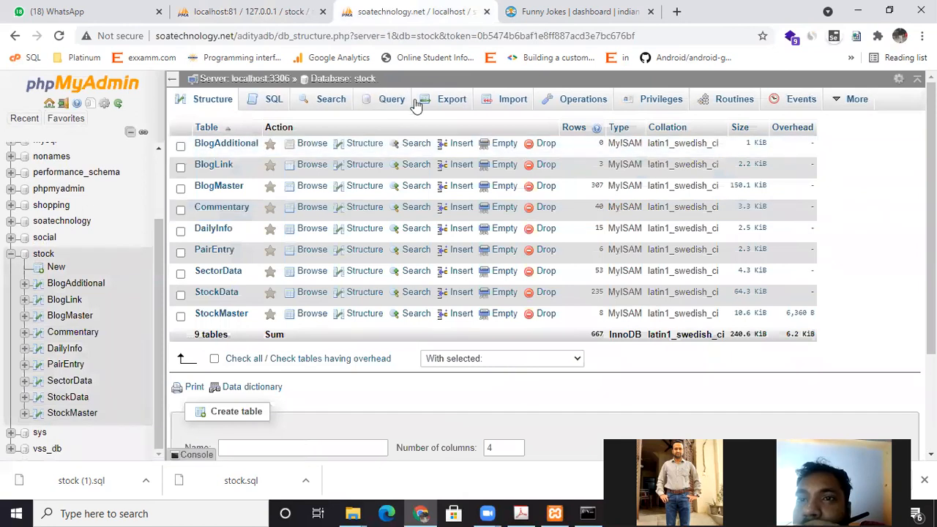
{"action": "left_click", "coordinate": [459, 103]}
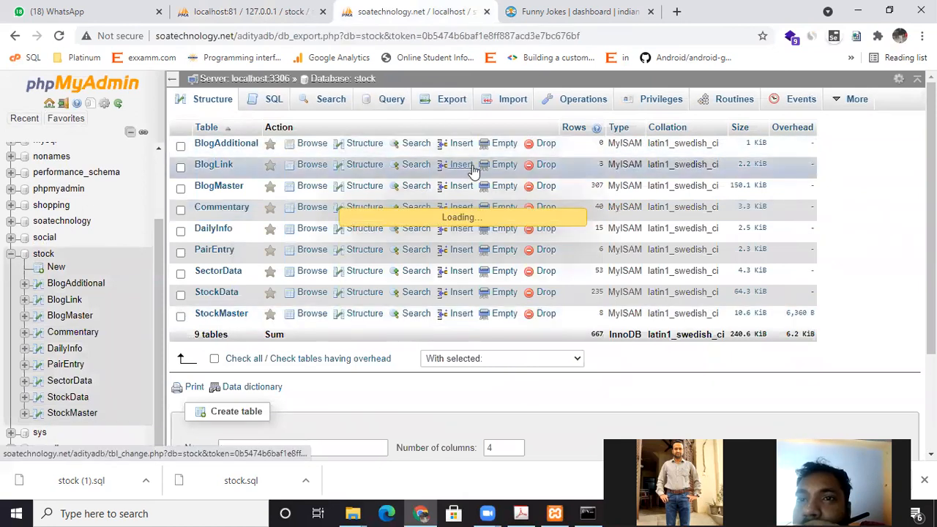
{"action": "scroll", "coordinate": [483, 235], "scroll_direction": "down", "scroll_amount": 5}
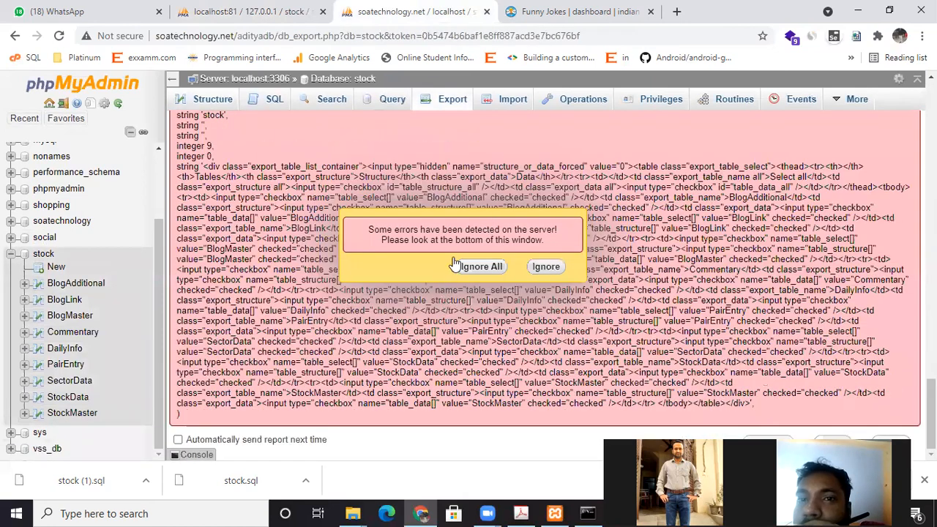
{"action": "key", "text": "Escape"}
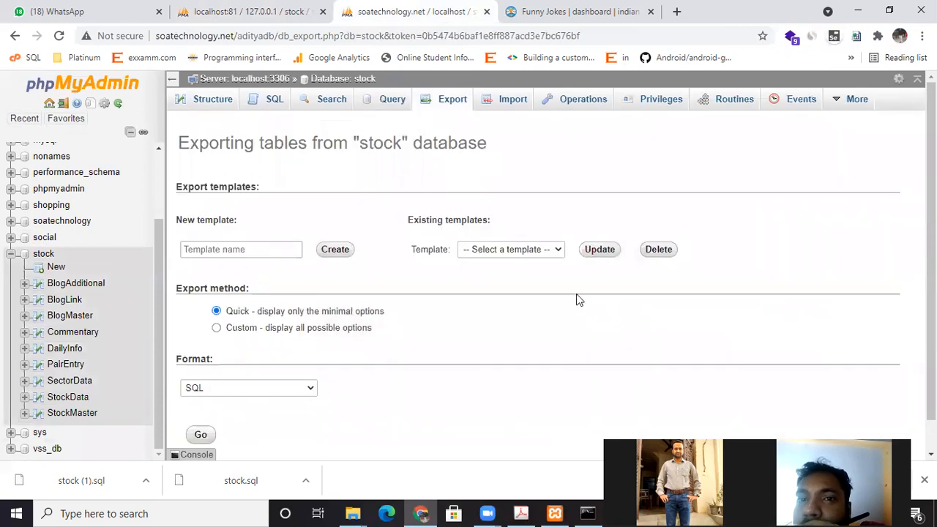
Choose the custom export method, review the object creation and data options, and export the remote stock database in SQL format.
{"action": "left_click", "coordinate": [241, 295]}
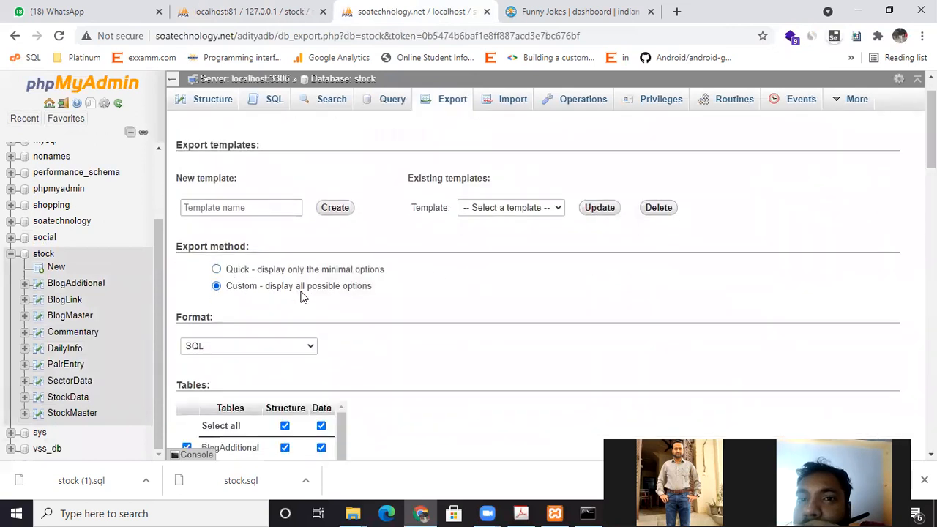
{"action": "scroll", "coordinate": [443, 253], "scroll_direction": "down", "scroll_amount": 15}
{"action": "scroll", "coordinate": [443, 253], "scroll_direction": "down", "scroll_amount": 5}
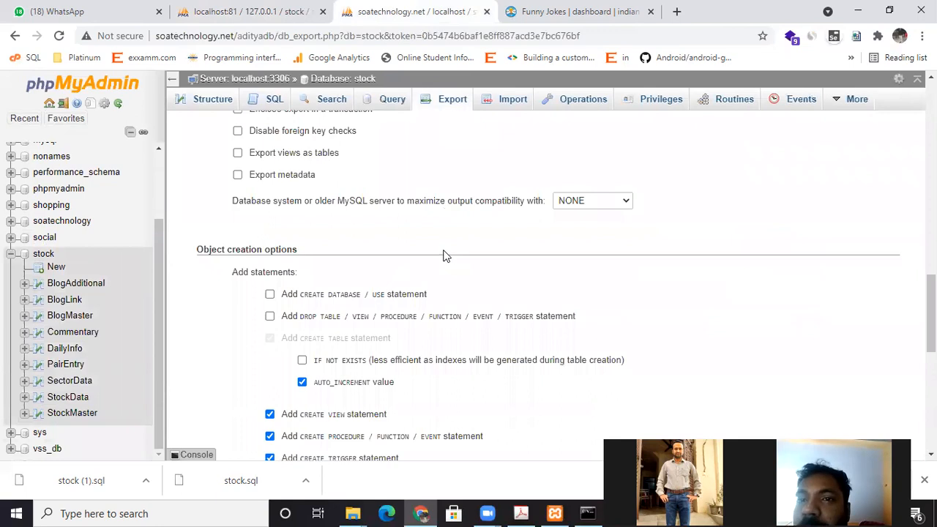
{"action": "scroll", "coordinate": [444, 253], "scroll_direction": "up", "scroll_amount": 3}
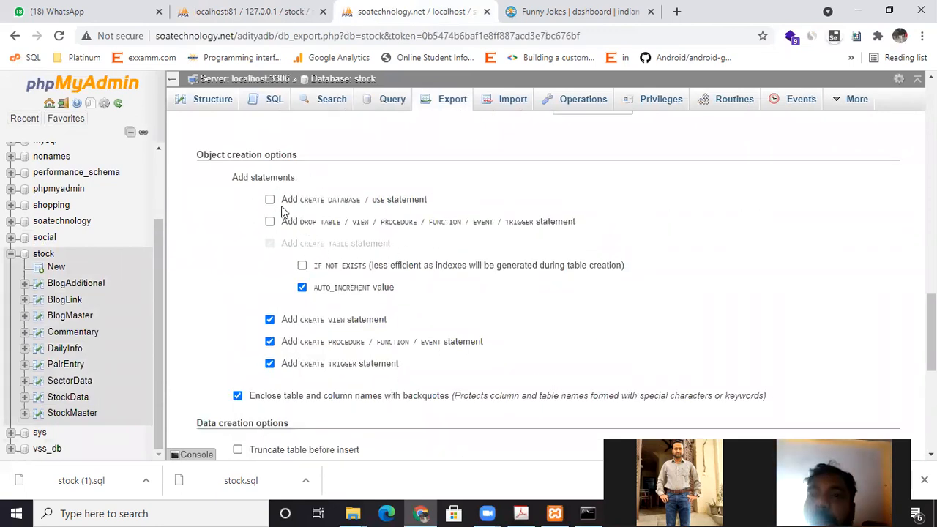
{"action": "scroll", "coordinate": [377, 325], "scroll_direction": "down", "scroll_amount": 10}
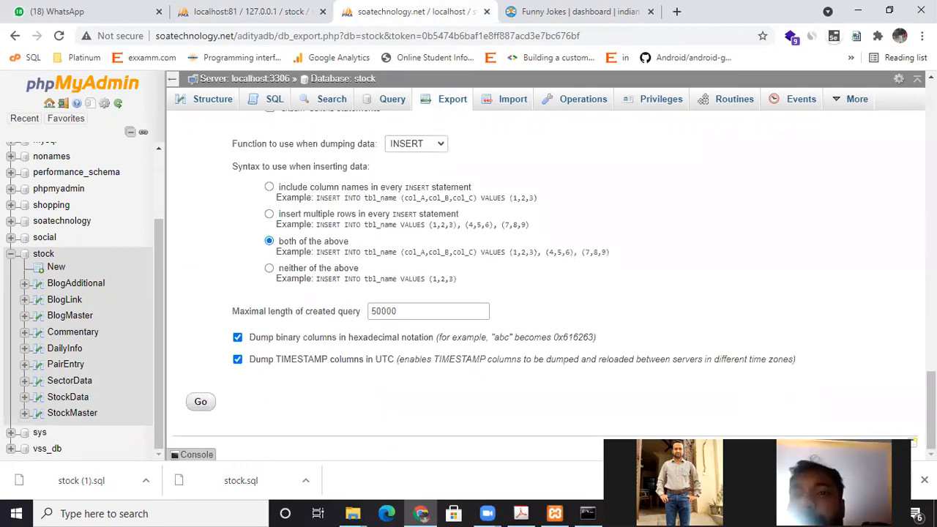
{"action": "left_click", "coordinate": [202, 401]}
{"action": "scroll", "coordinate": [460, 407], "scroll_direction": "up", "scroll_amount": 6}
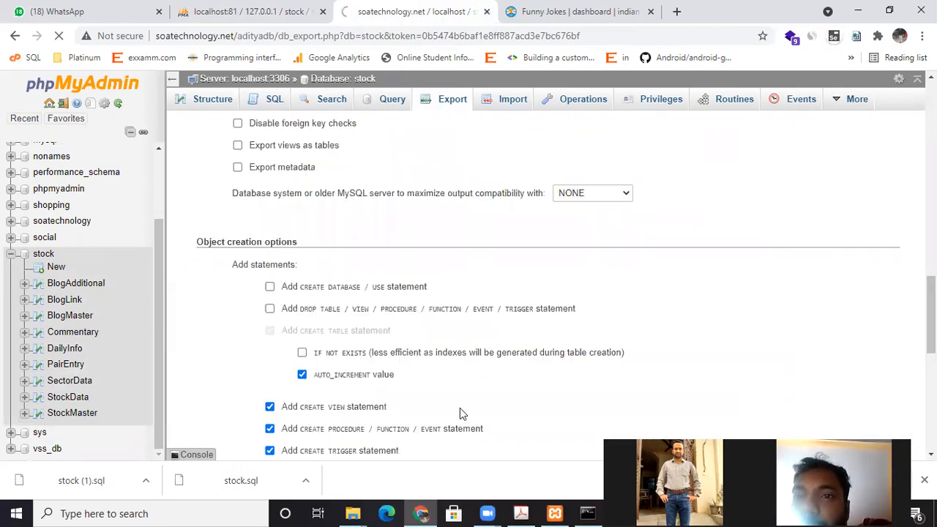
Save the exported remote stock database on the Desktop as stock (2).sql.
{"action": "scroll", "coordinate": [459, 407], "scroll_direction": "down", "scroll_amount": 2}
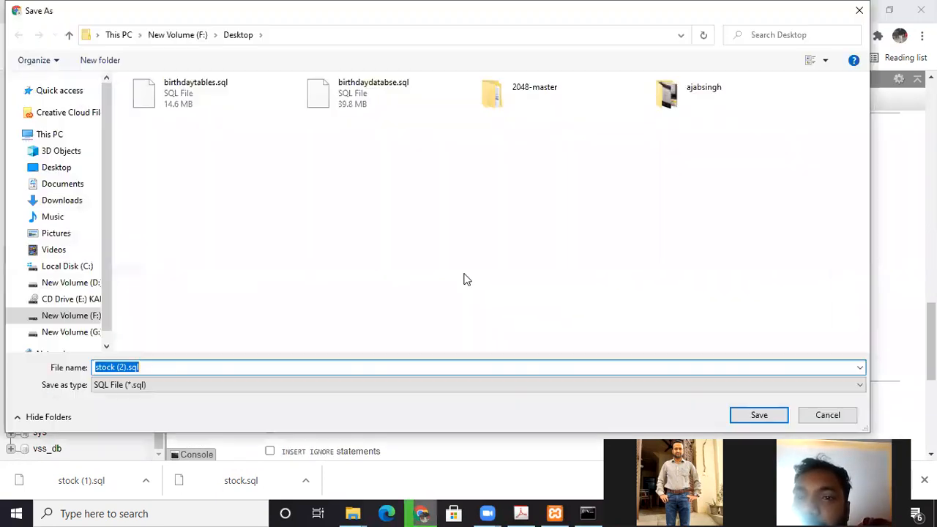
{"action": "left_click", "coordinate": [777, 415]}
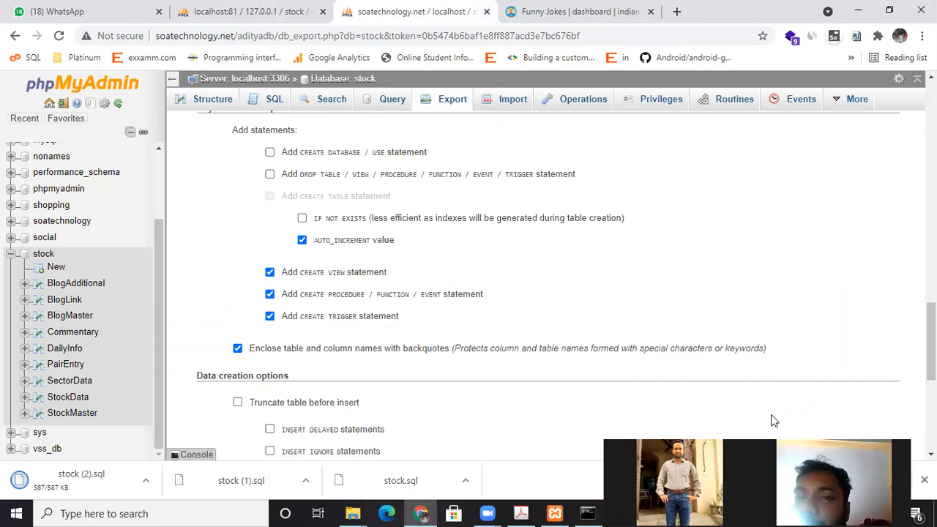
Try to import stock (2).sql into the local stockmaster table with the default import settings.
{"action": "left_click", "coordinate": [272, 12]}
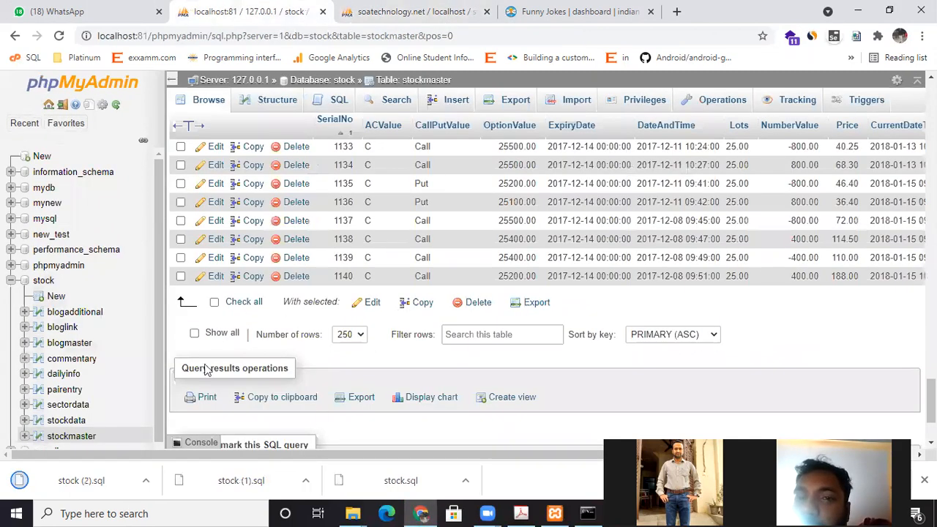
{"action": "left_click", "coordinate": [576, 103]}
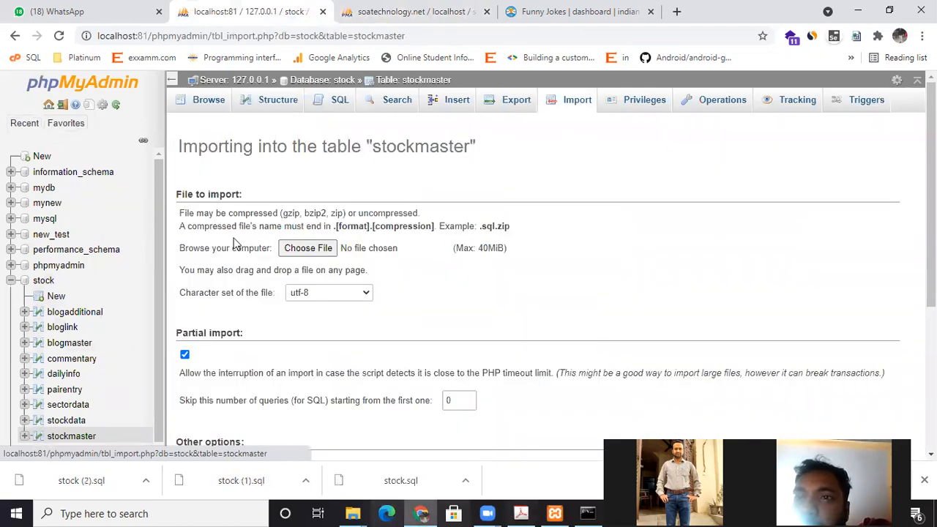
{"action": "left_click", "coordinate": [302, 249]}
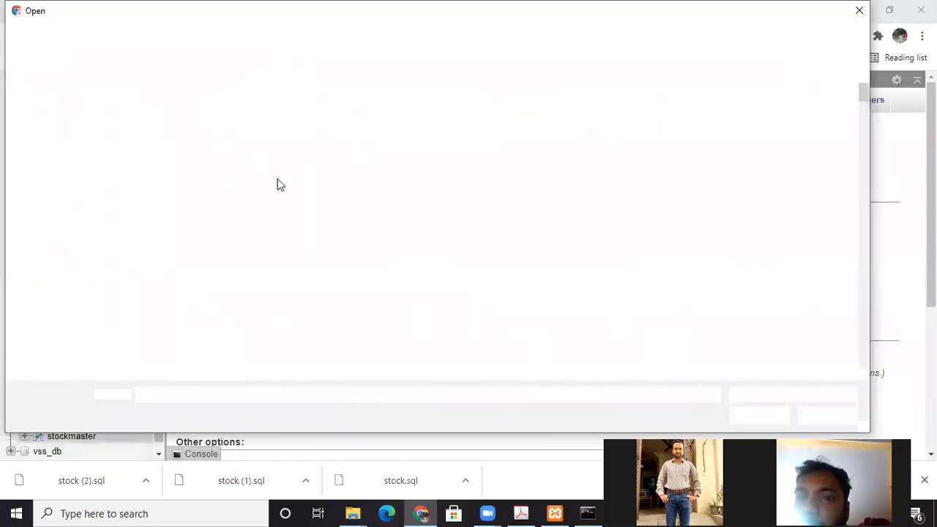
{"action": "double_click", "coordinate": [187, 92]}
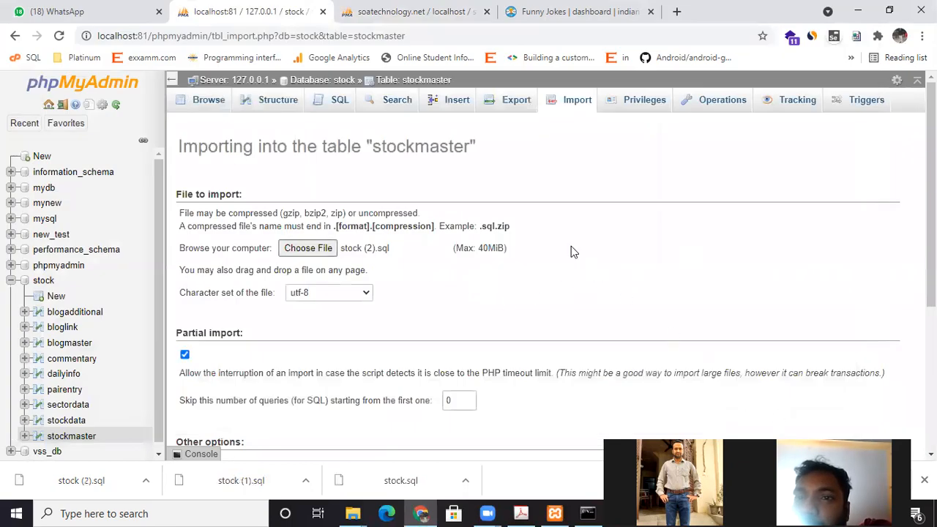
{"action": "scroll", "coordinate": [571, 248], "scroll_direction": "down", "scroll_amount": 3}
{"action": "left_click", "coordinate": [884, 424]}
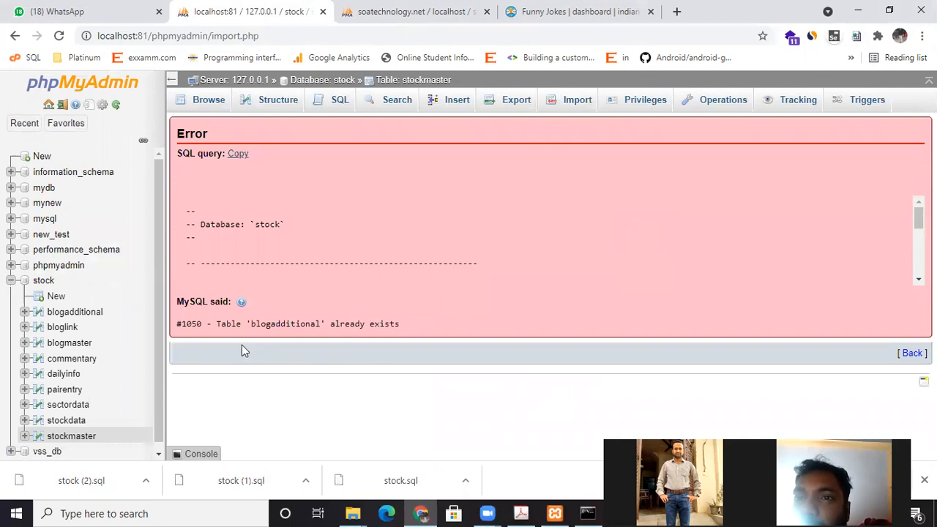
Read the import error, then browse the local stockmaster table at 500 rows per page and examine its last records.
{"action": "left_click_drag", "start_coordinate": [226, 324], "coordinate": [384, 325]}
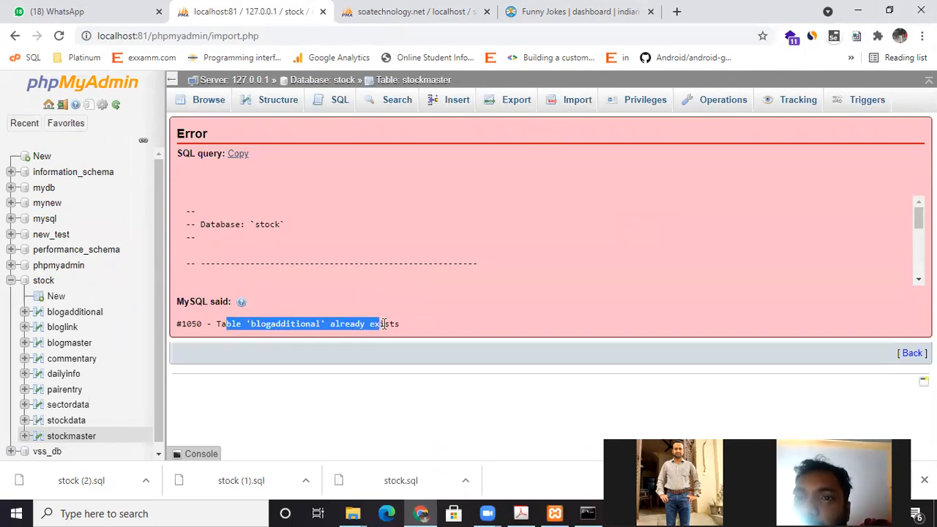
{"action": "left_click", "coordinate": [384, 325]}
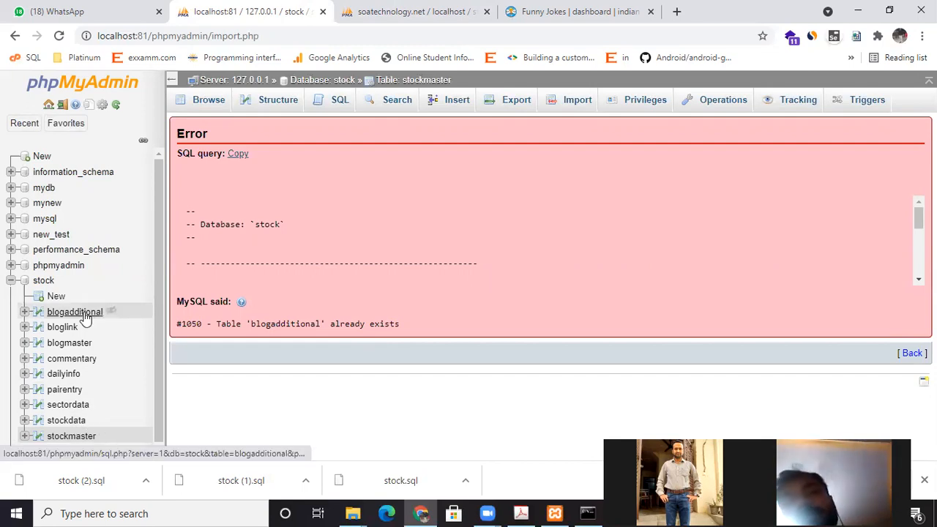
{"action": "left_click", "coordinate": [80, 435]}
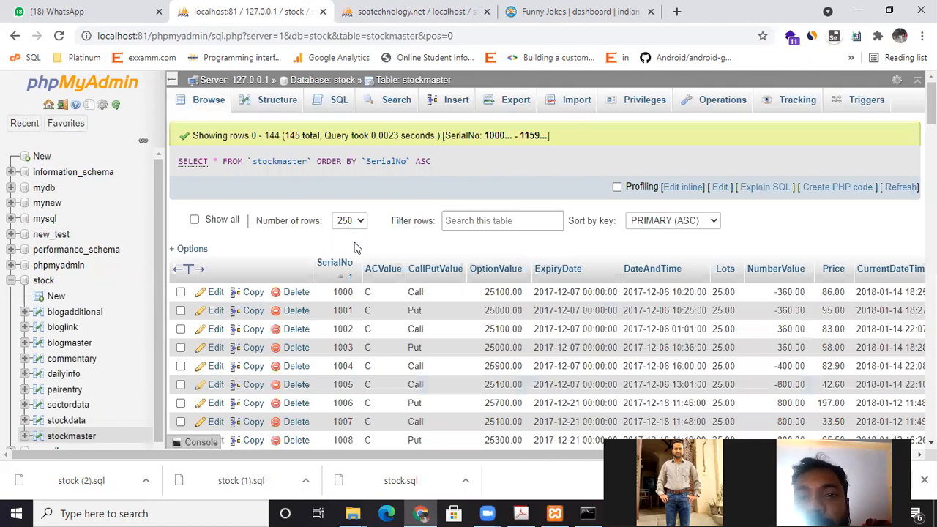
{"action": "left_click", "coordinate": [349, 223]}
{"action": "left_click", "coordinate": [346, 279]}
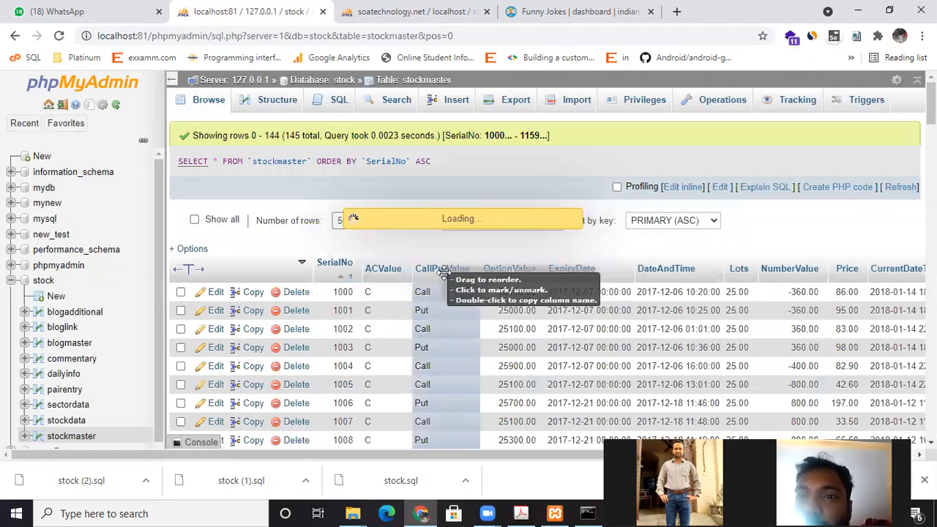
{"action": "scroll", "coordinate": [393, 301], "scroll_direction": "down", "scroll_amount": 7}
{"action": "scroll", "coordinate": [393, 301], "scroll_direction": "down", "scroll_amount": 20}
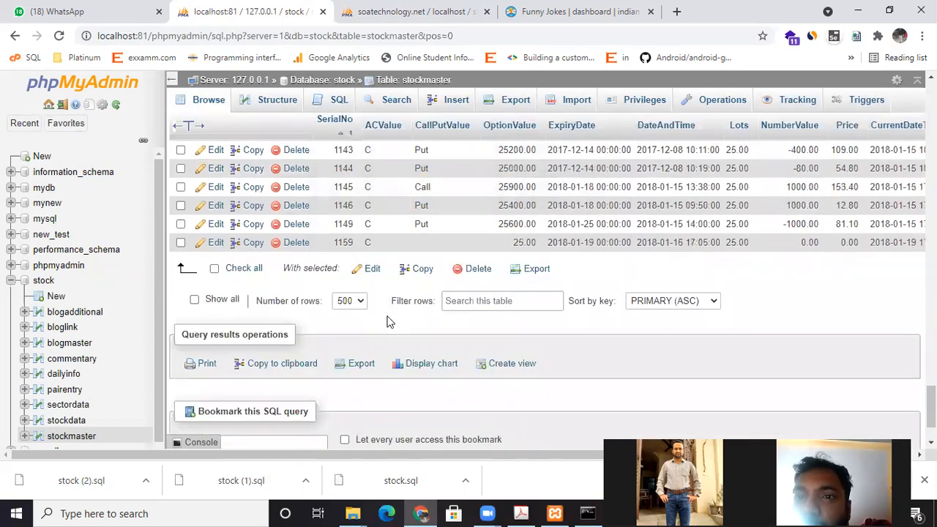
{"action": "scroll", "coordinate": [388, 323], "scroll_direction": "up", "scroll_amount": 1}
{"action": "scroll", "coordinate": [388, 323], "scroll_direction": "up", "scroll_amount": 1}
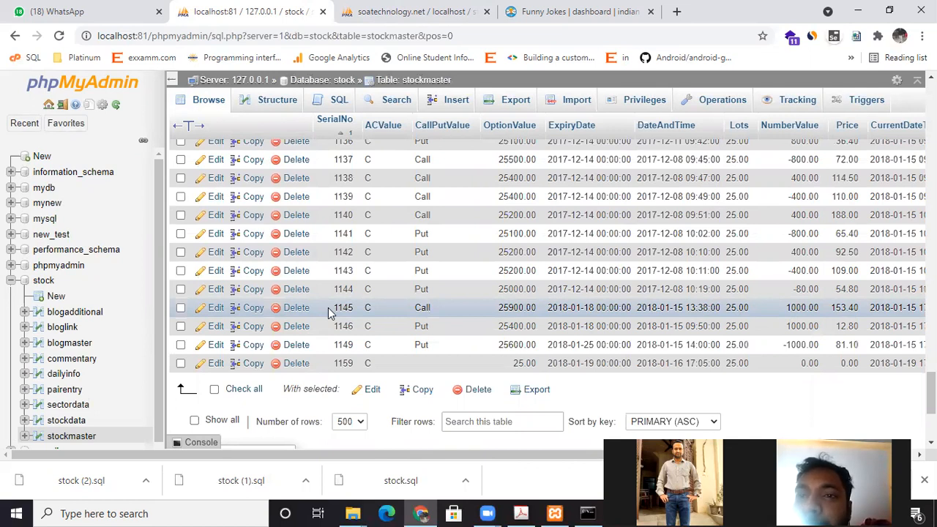
Export the remote stock database with the CREATE DATABASE / USE and DROP TABLE statements added, saving it as stock (3).sql.
{"action": "left_click", "coordinate": [359, 8]}
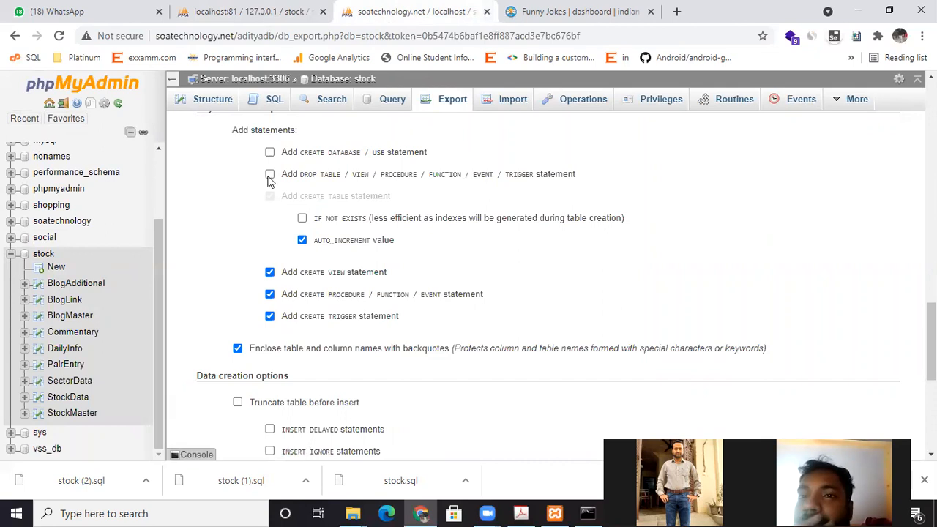
{"action": "left_click", "coordinate": [269, 152]}
{"action": "left_click", "coordinate": [270, 175]}
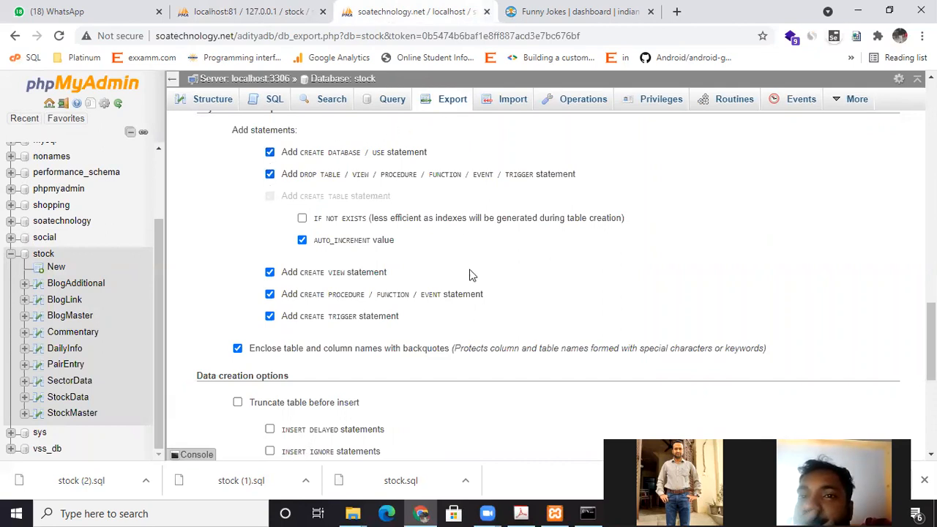
{"action": "scroll", "coordinate": [565, 284], "scroll_direction": "up", "scroll_amount": 1}
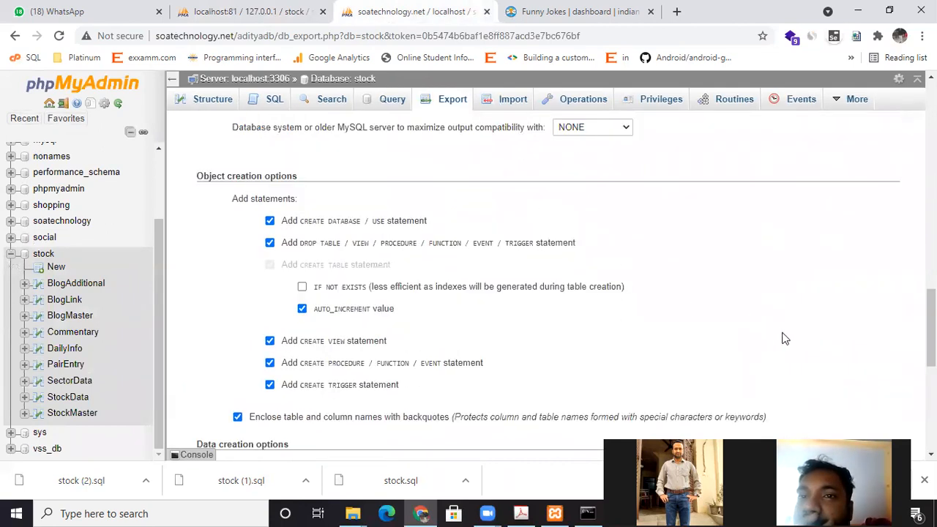
{"action": "scroll", "coordinate": [784, 337], "scroll_direction": "down", "scroll_amount": 4}
{"action": "scroll", "coordinate": [796, 350], "scroll_direction": "down", "scroll_amount": 3}
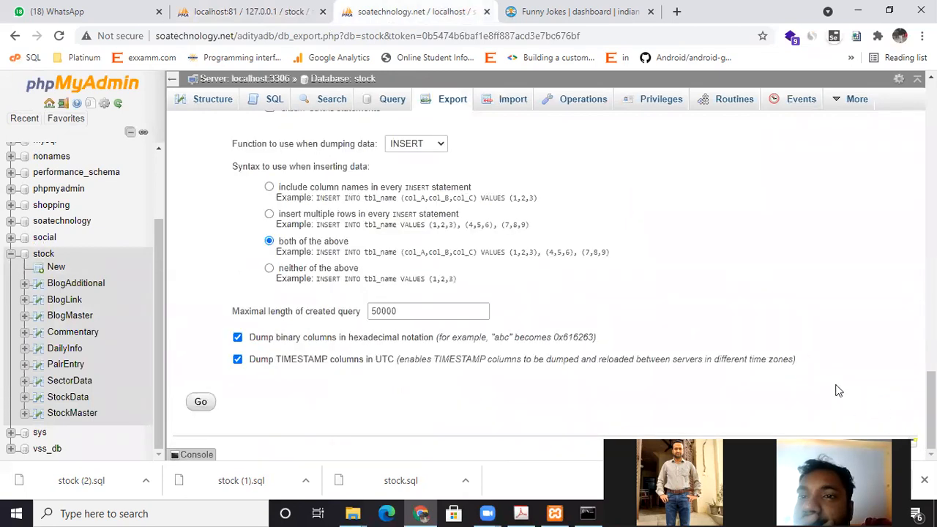
{"action": "left_click", "coordinate": [201, 402]}
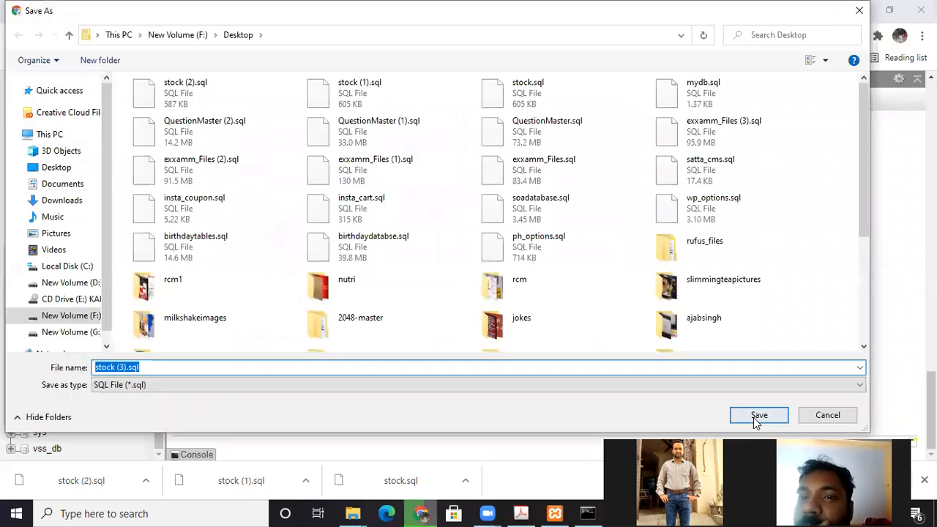
{"action": "left_click", "coordinate": [759, 415]}
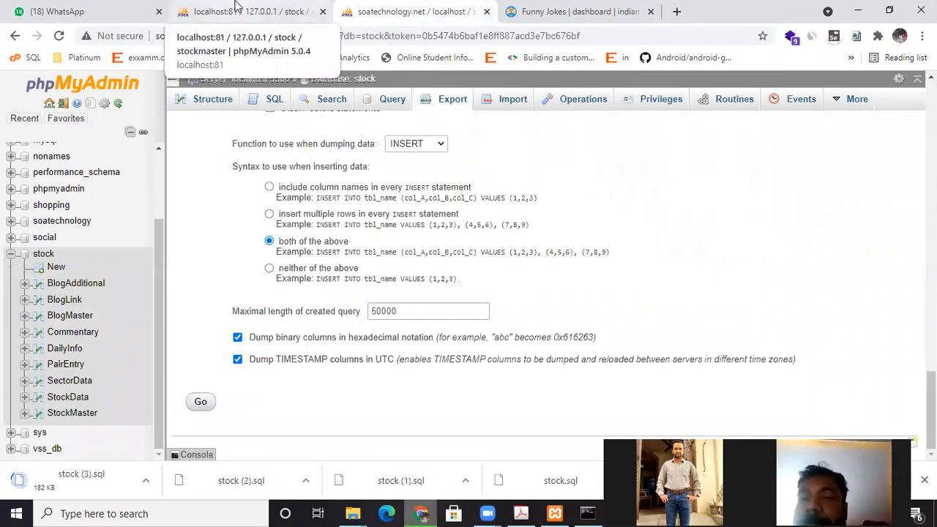
{"action": "scroll", "coordinate": [476, 327], "scroll_direction": "up", "scroll_amount": 3}
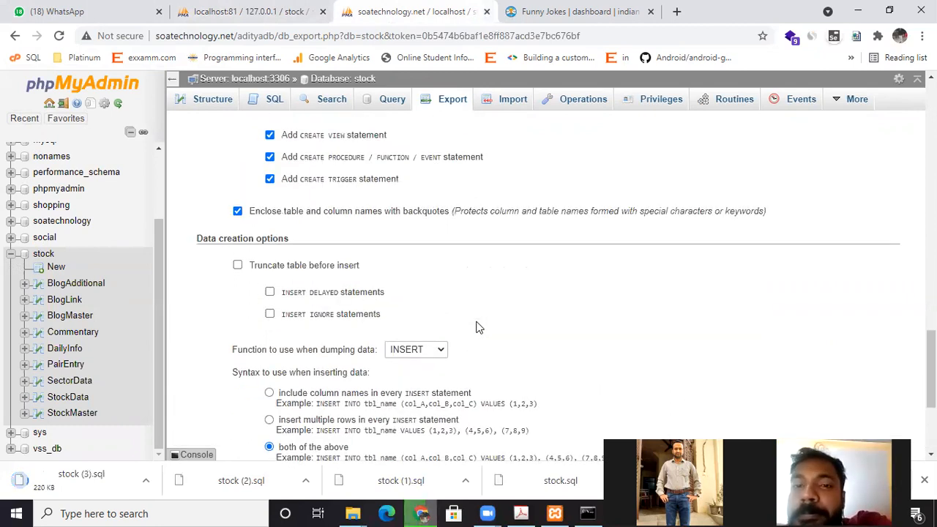
{"action": "scroll", "coordinate": [476, 327], "scroll_direction": "up", "scroll_amount": 1}
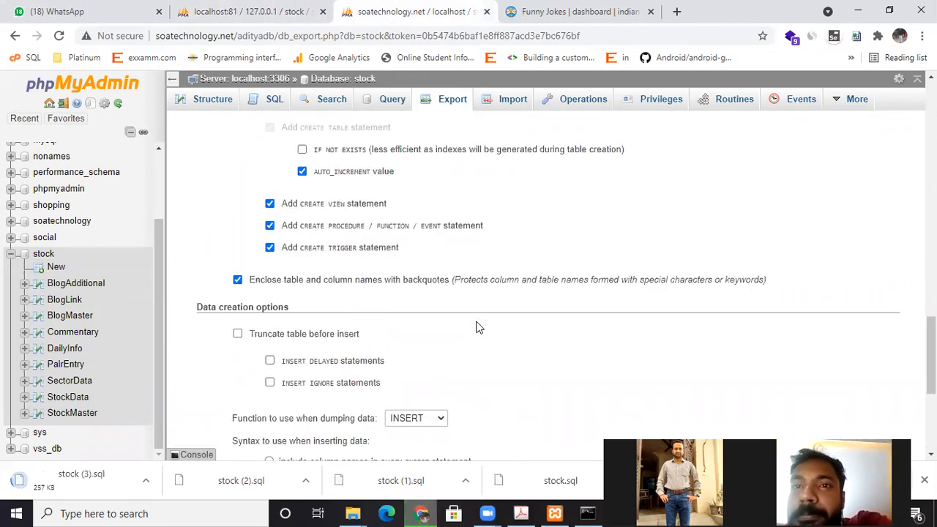
{"action": "scroll", "coordinate": [475, 327], "scroll_direction": "up", "scroll_amount": 2}
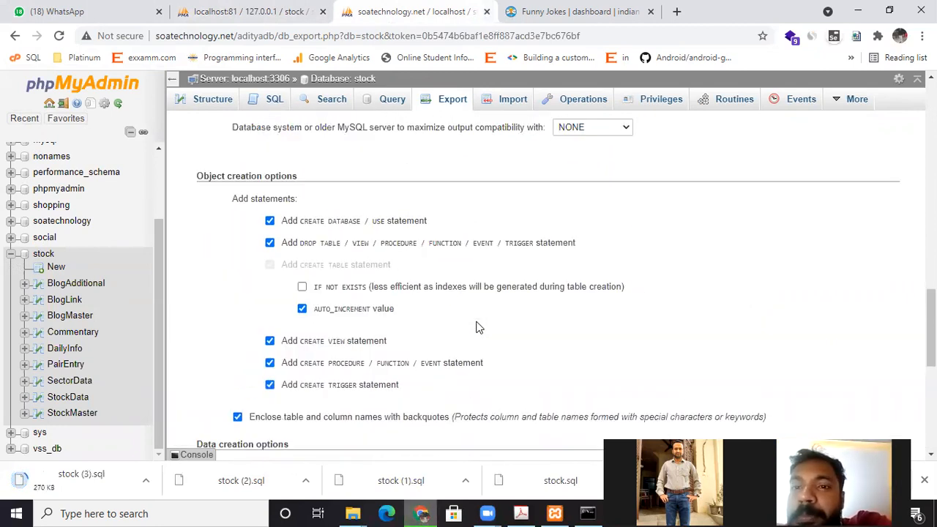
{"action": "scroll", "coordinate": [476, 327], "scroll_direction": "down", "scroll_amount": 1}
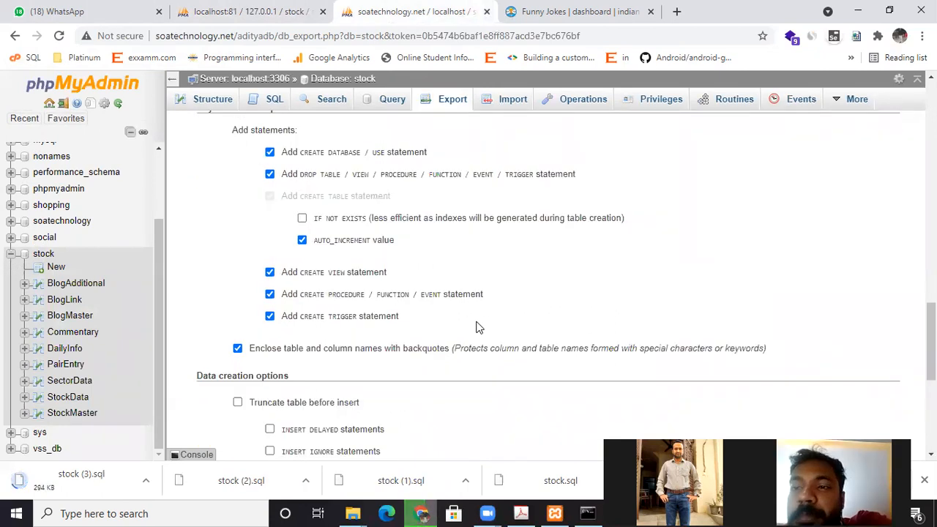
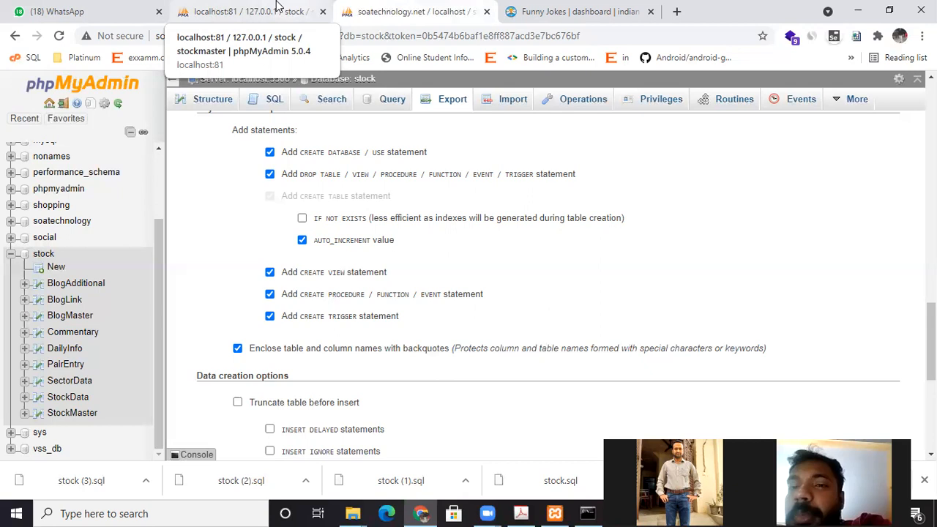
Import stock (3).sql into the local stockmaster table using the utf-8 character set.
{"action": "left_click", "coordinate": [277, 6]}
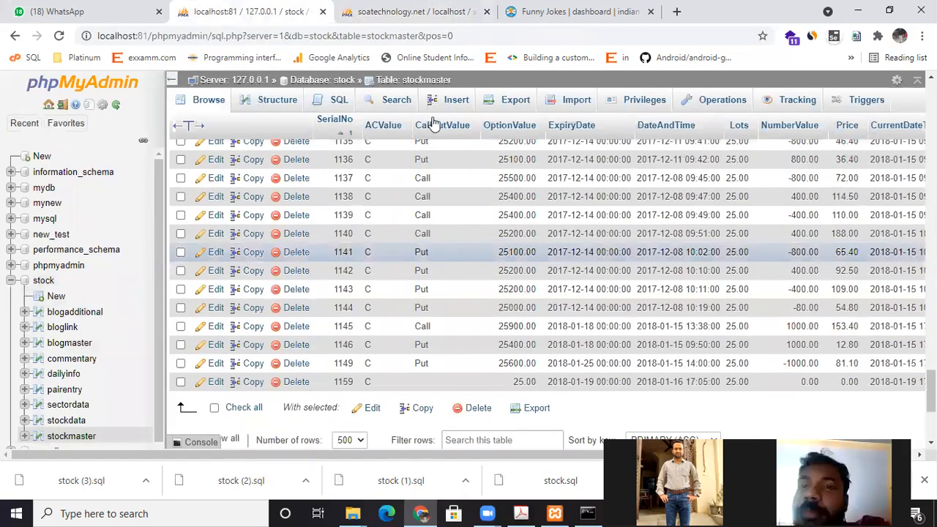
{"action": "scroll", "coordinate": [433, 124], "scroll_direction": "up", "scroll_amount": 5}
{"action": "left_click", "coordinate": [590, 105]}
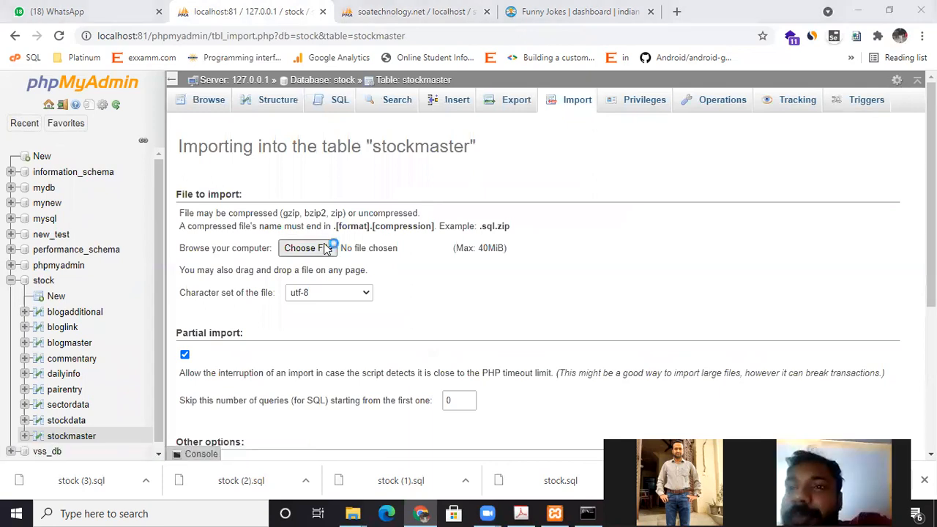
{"action": "left_click", "coordinate": [325, 249]}
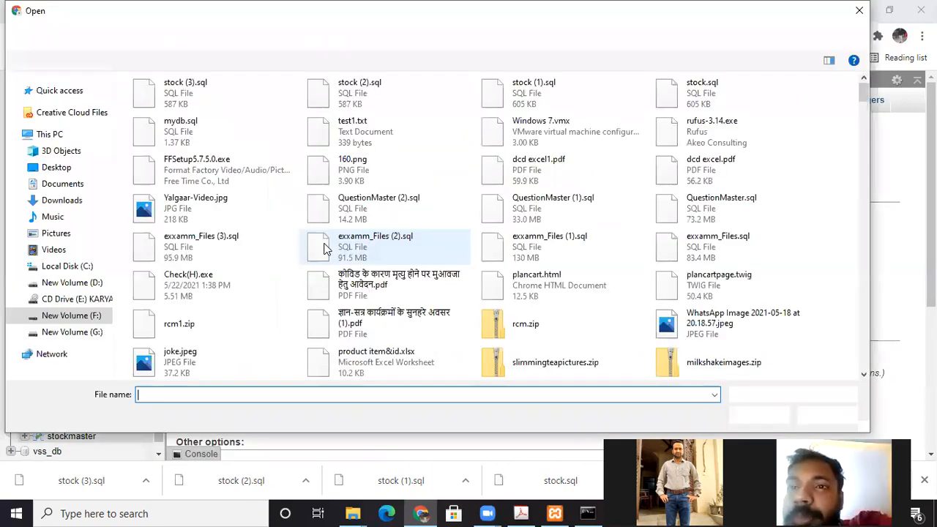
{"action": "double_click", "coordinate": [202, 83]}
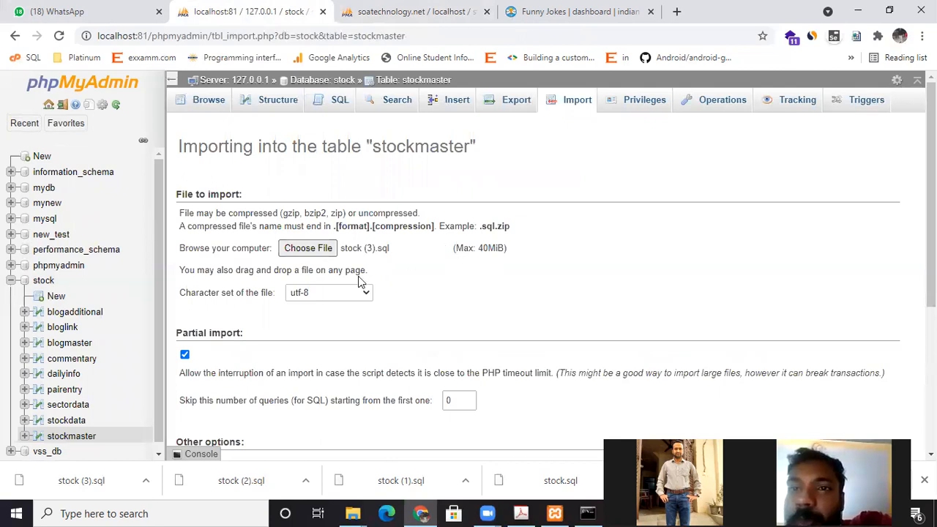
{"action": "scroll", "coordinate": [358, 278], "scroll_direction": "down", "scroll_amount": 2}
{"action": "scroll", "coordinate": [366, 293], "scroll_direction": "down", "scroll_amount": 2}
{"action": "left_click", "coordinate": [886, 422]}
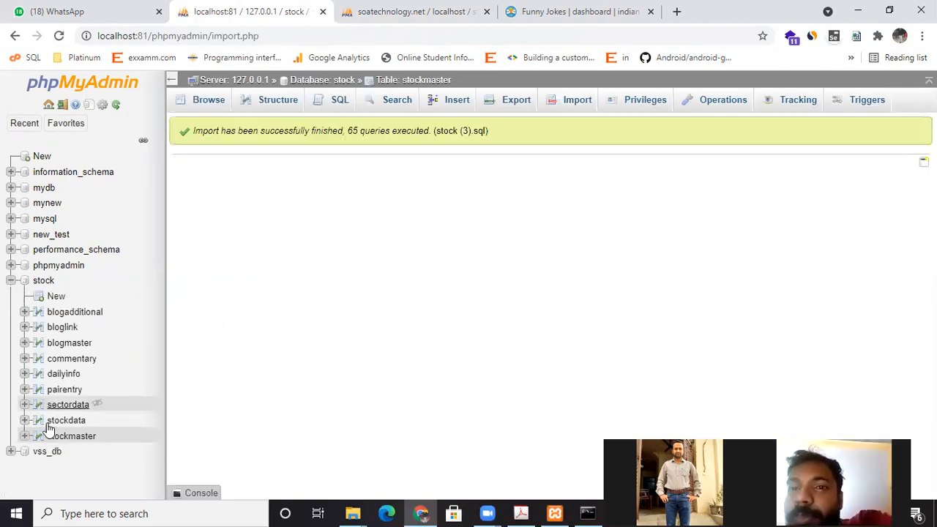
Browse the local stockmaster table and check which records it contains.
{"action": "left_click", "coordinate": [64, 436]}
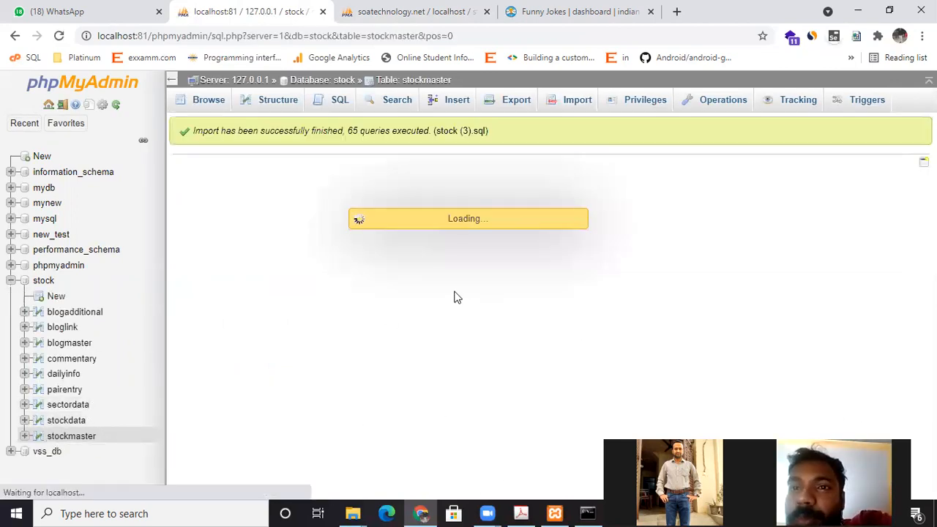
{"action": "scroll", "coordinate": [421, 322], "scroll_direction": "down", "scroll_amount": 1}
{"action": "scroll", "coordinate": [419, 326], "scroll_direction": "up", "scroll_amount": 1}
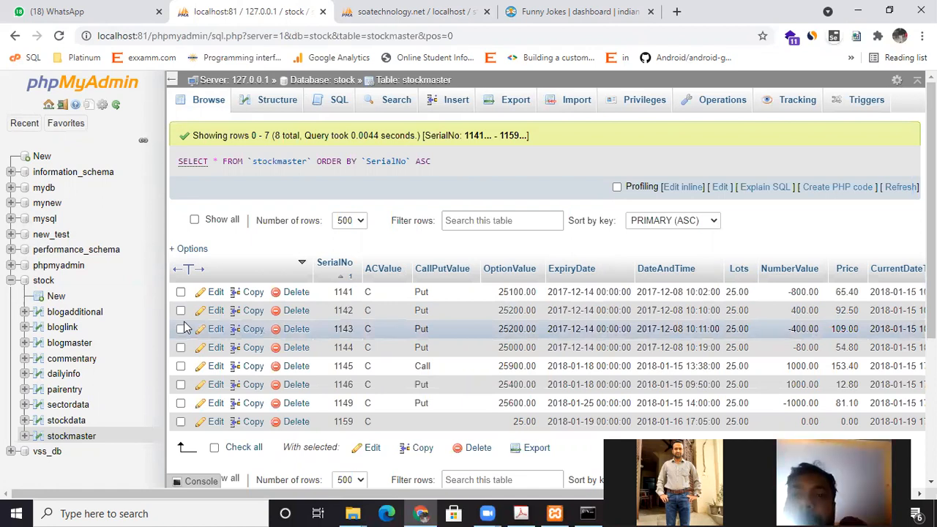
Review the CREATE DATABASE / USE and DROP TABLE statement options in the remote stock export settings.
{"action": "left_click", "coordinate": [384, 11]}
{"action": "scroll", "coordinate": [427, 288], "scroll_direction": "up", "scroll_amount": 2}
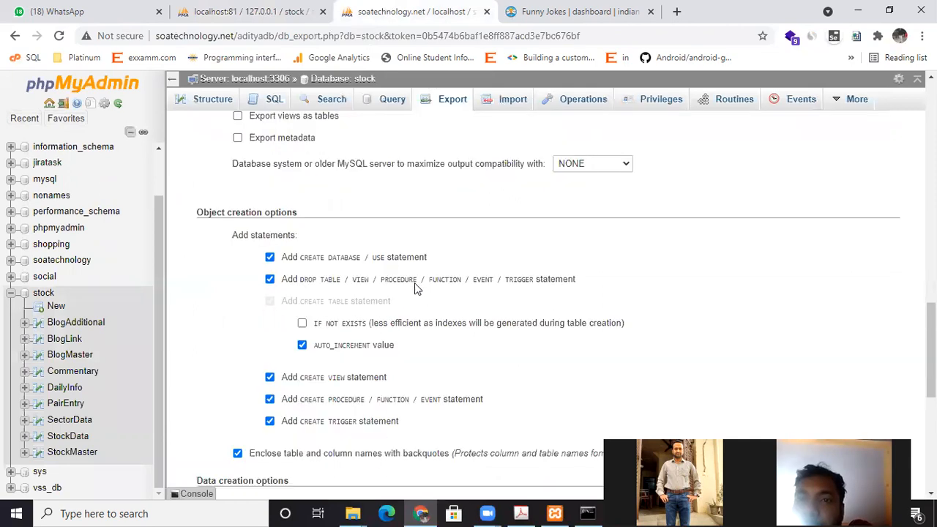
{"action": "left_click_drag", "start_coordinate": [297, 267], "coordinate": [635, 304]}
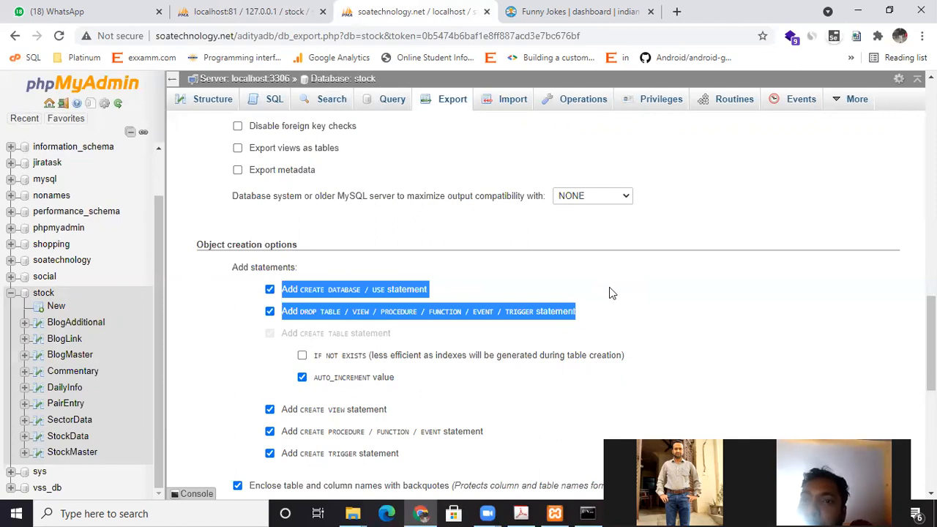
{"action": "left_click", "coordinate": [211, 11]}
{"action": "left_click", "coordinate": [436, 7]}
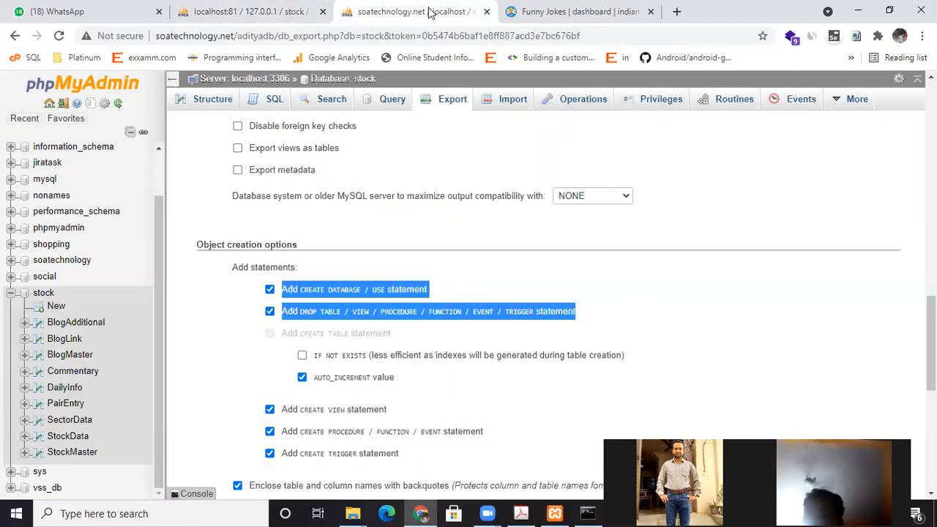
Switch to File Explorer and open the Desktop folder on New Volume (F:).
{"action": "left_click", "coordinate": [353, 513]}
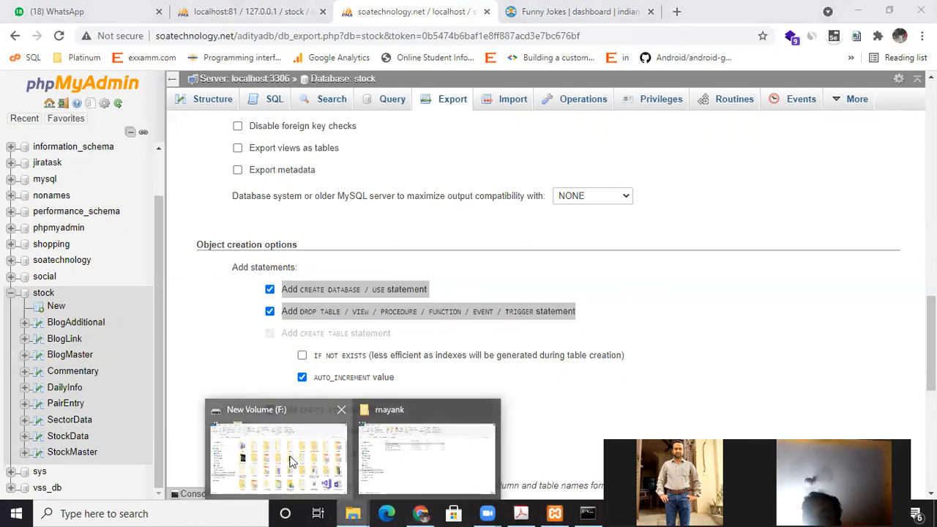
{"action": "left_click", "coordinate": [293, 458]}
{"action": "mouse_move", "coordinate": [352, 513]}
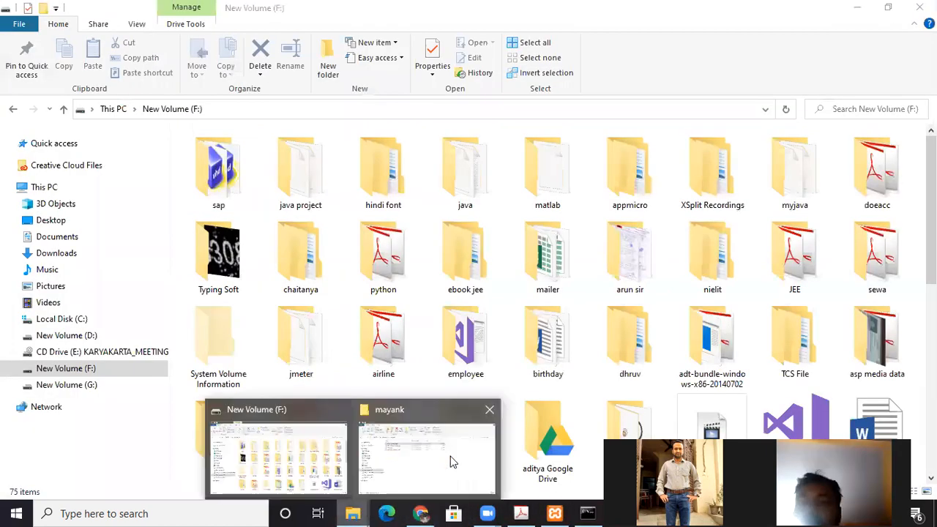
{"action": "left_click", "coordinate": [449, 427]}
{"action": "left_click", "coordinate": [69, 373]}
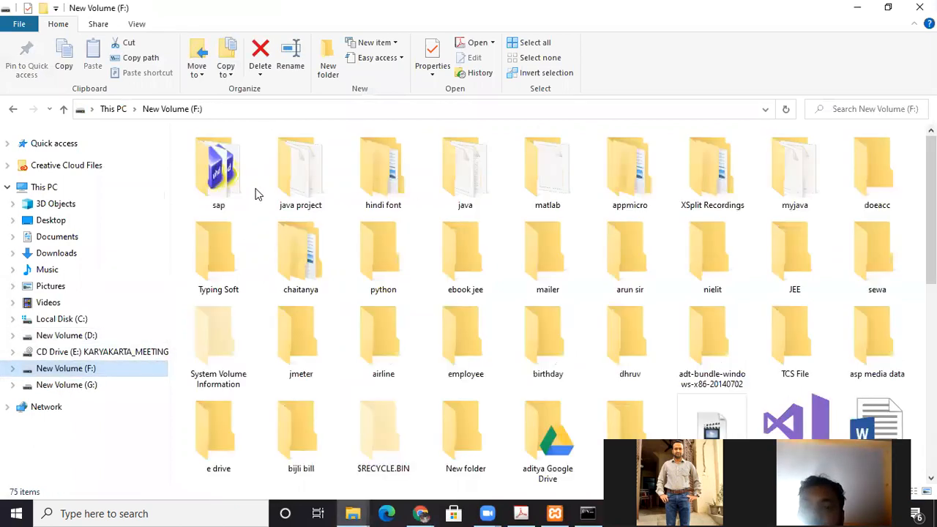
{"action": "double_click", "coordinate": [628, 428]}
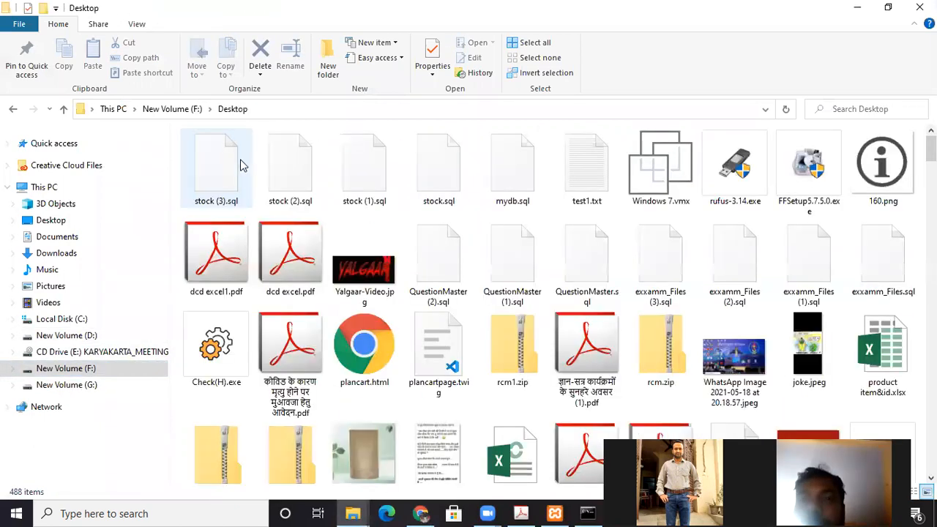
Try to open the exported file stock (3).sql from the Desktop folder.
{"action": "double_click", "coordinate": [225, 169]}
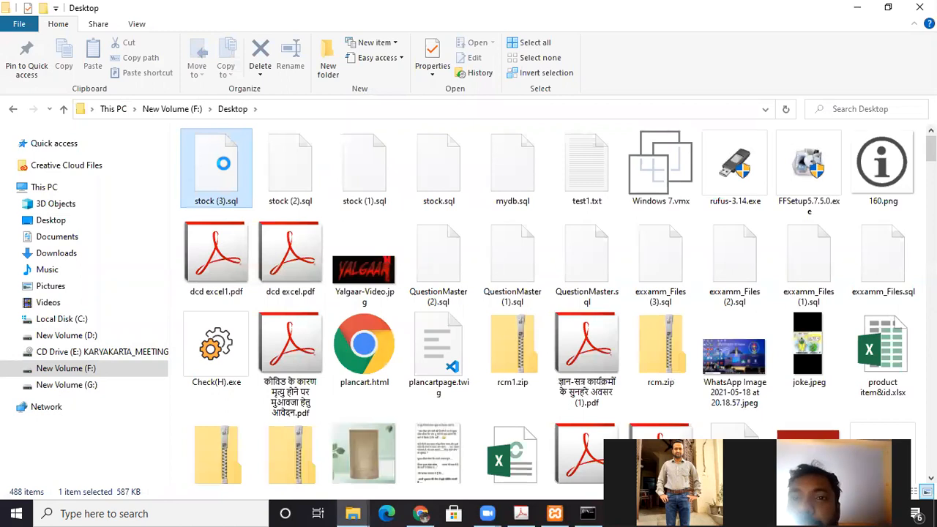
{"action": "right_click", "coordinate": [223, 163]}
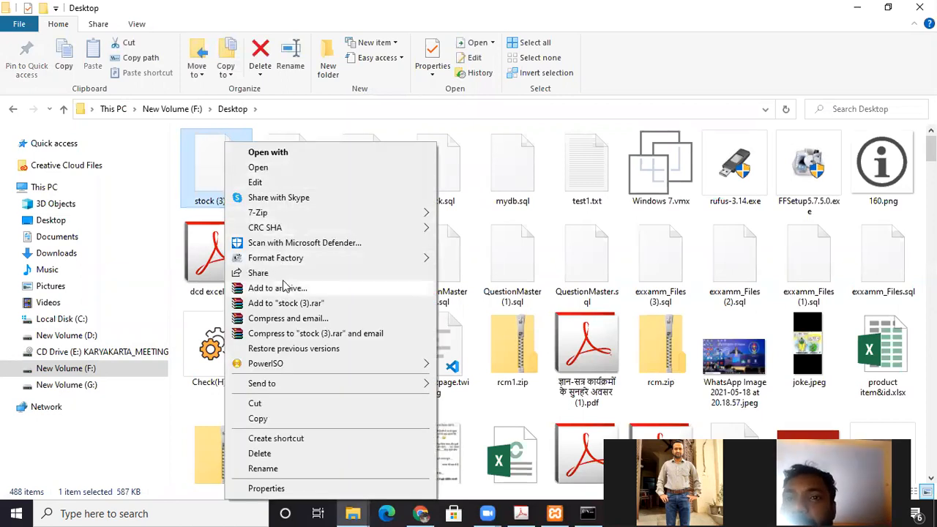
{"action": "left_click", "coordinate": [223, 179]}
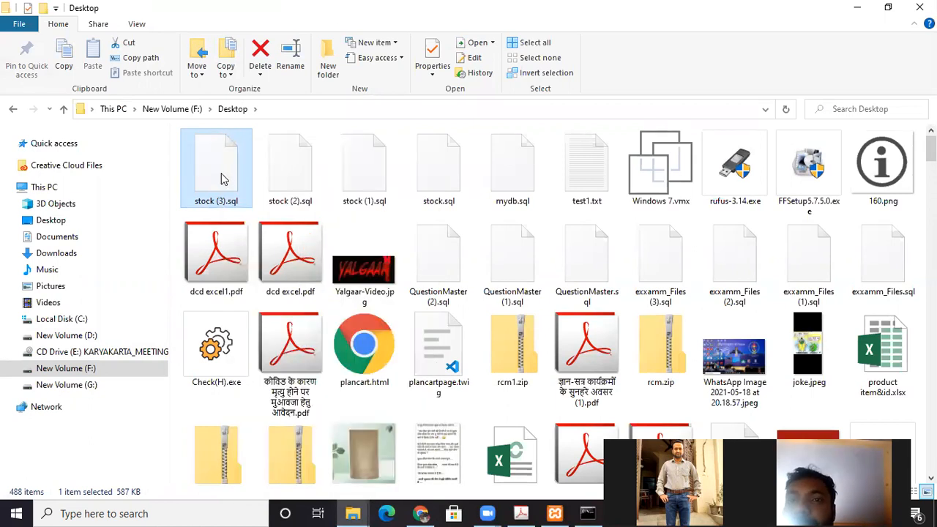
{"action": "right_click", "coordinate": [222, 180]}
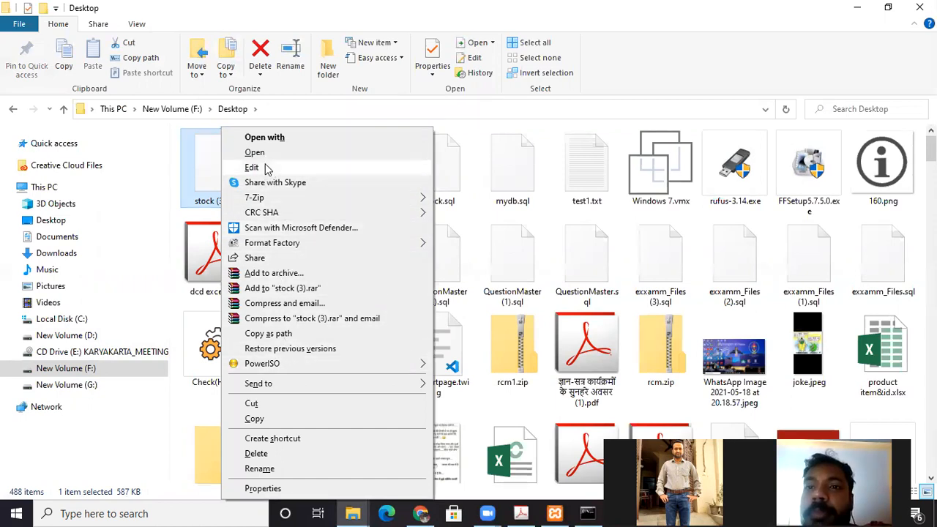
{"action": "right_click", "coordinate": [198, 160]}
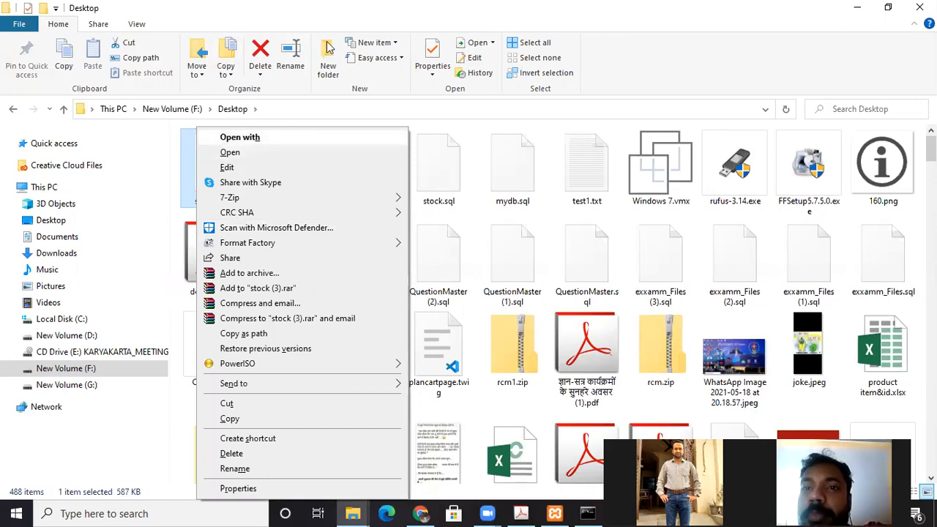
{"action": "key", "text": "Escape"}
{"action": "key", "text": "Return"}
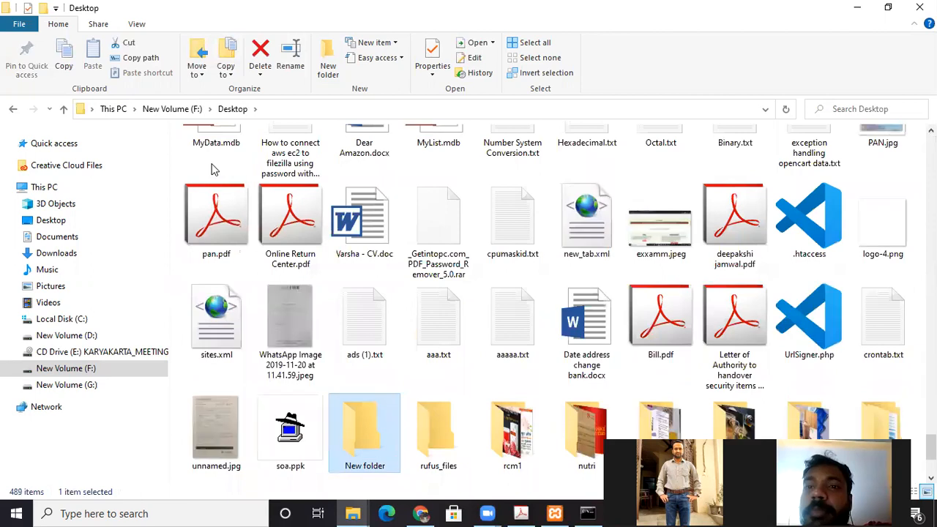
{"action": "key", "text": "shift+F10"}
{"action": "left_click", "coordinate": [198, 199]}
{"action": "scroll", "coordinate": [263, 234], "scroll_direction": "up", "scroll_amount": 5}
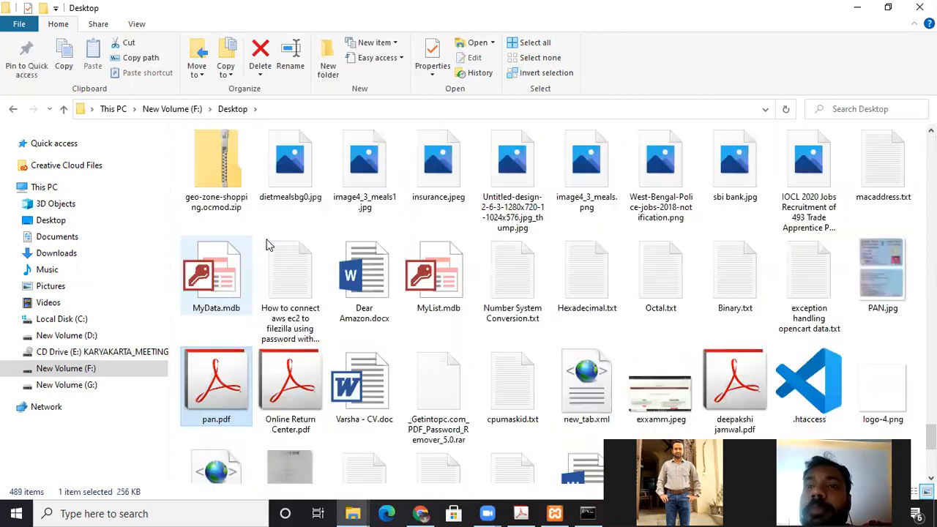
{"action": "scroll", "coordinate": [173, 297], "scroll_direction": "up", "scroll_amount": 5}
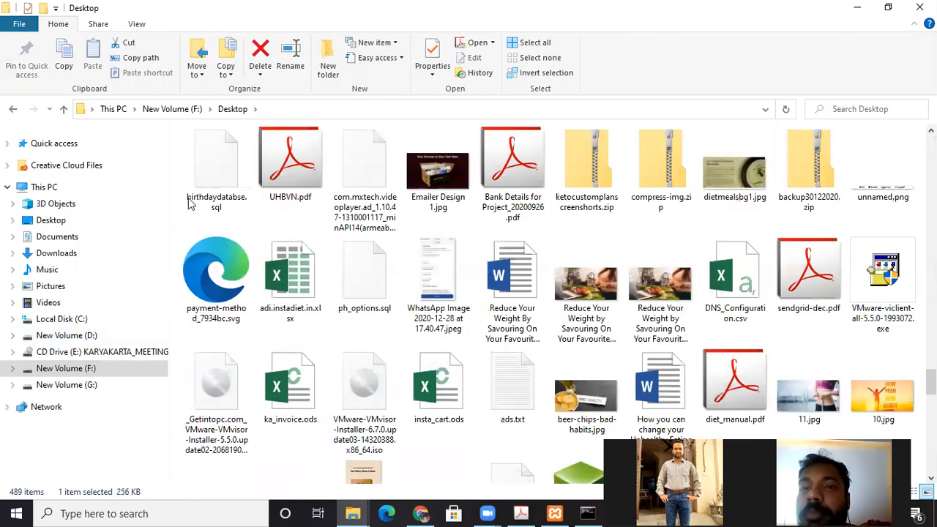
{"action": "scroll", "coordinate": [271, 187], "scroll_direction": "up", "scroll_amount": 8}
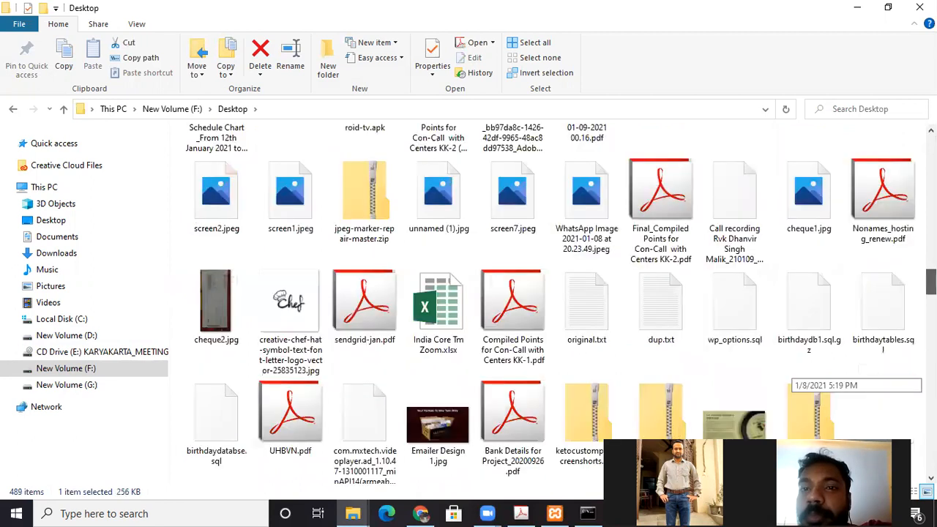
{"action": "scroll", "coordinate": [271, 187], "scroll_direction": "up", "scroll_amount": 5}
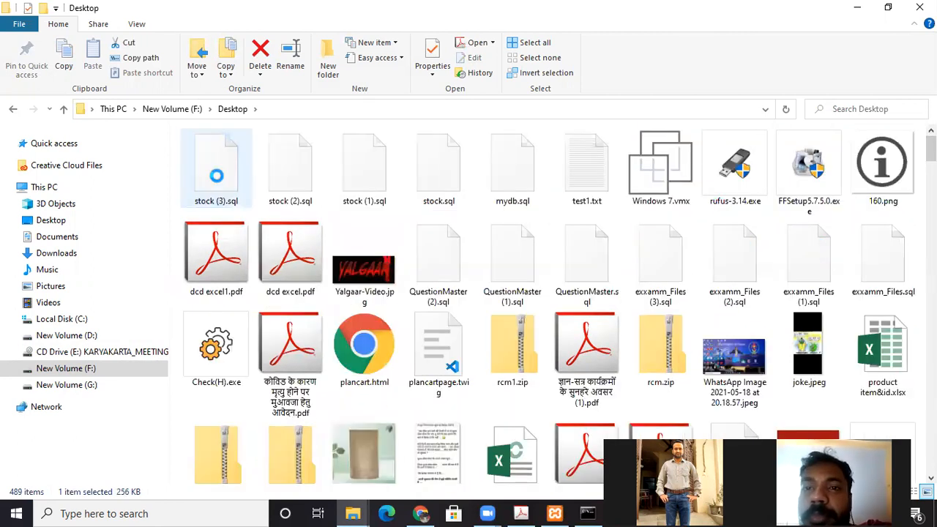
{"action": "right_click", "coordinate": [217, 183]}
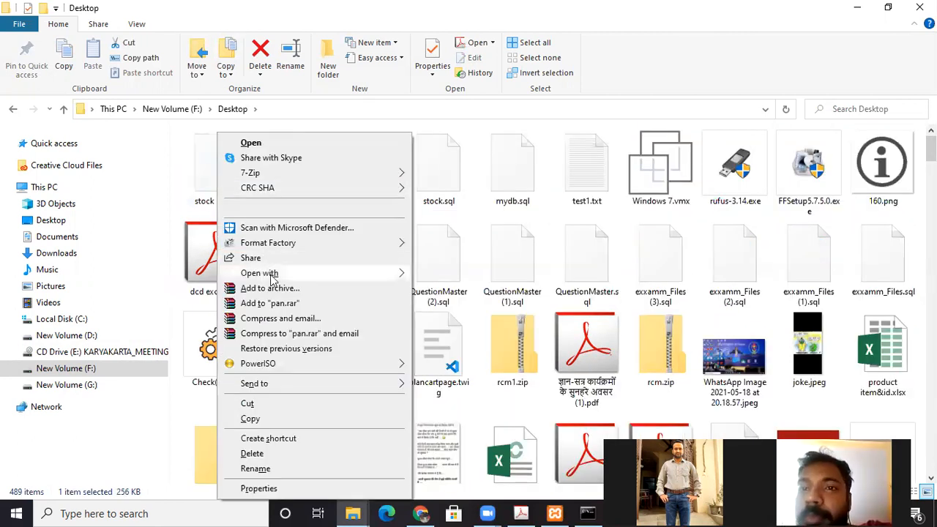
{"action": "mouse_move", "coordinate": [272, 275]}
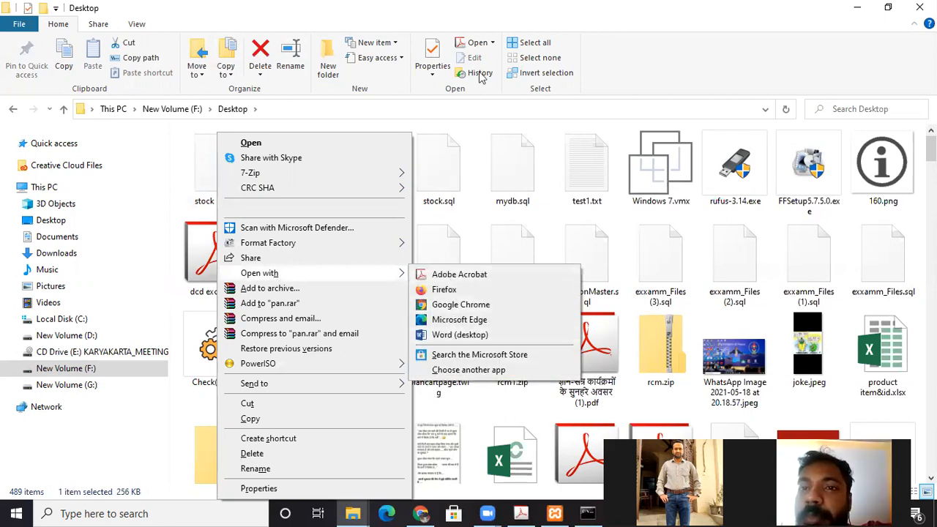
{"action": "left_click", "coordinate": [461, 306]}
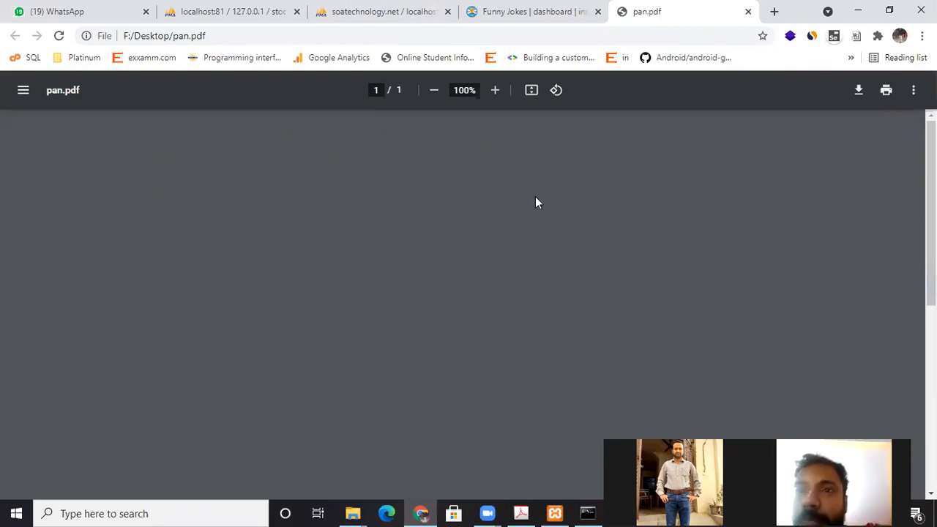
{"action": "key", "text": "ctrl+w"}
{"action": "key", "text": "alt+Tab"}
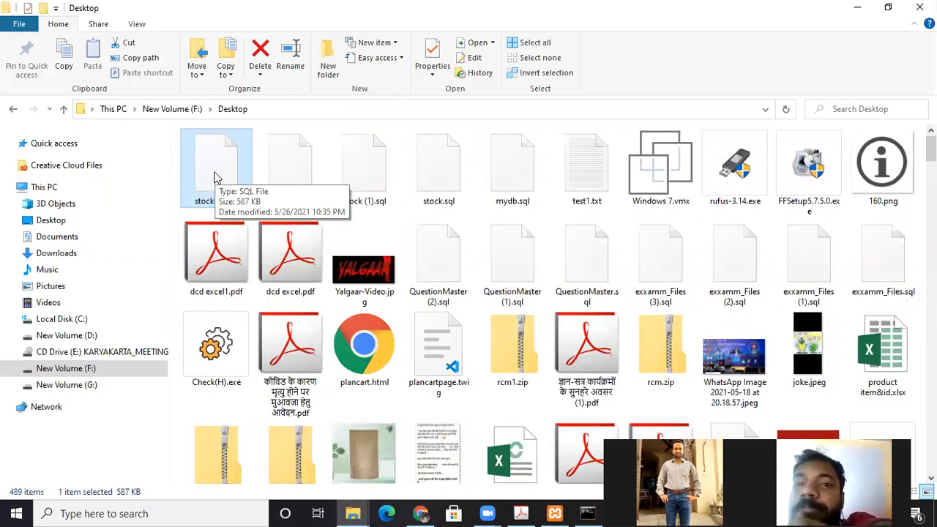
Launch Visual Studio Code and open stock (3).sql from the F: Desktop folder in it, closing the Getting Started page.
{"action": "right_click", "coordinate": [214, 178]}
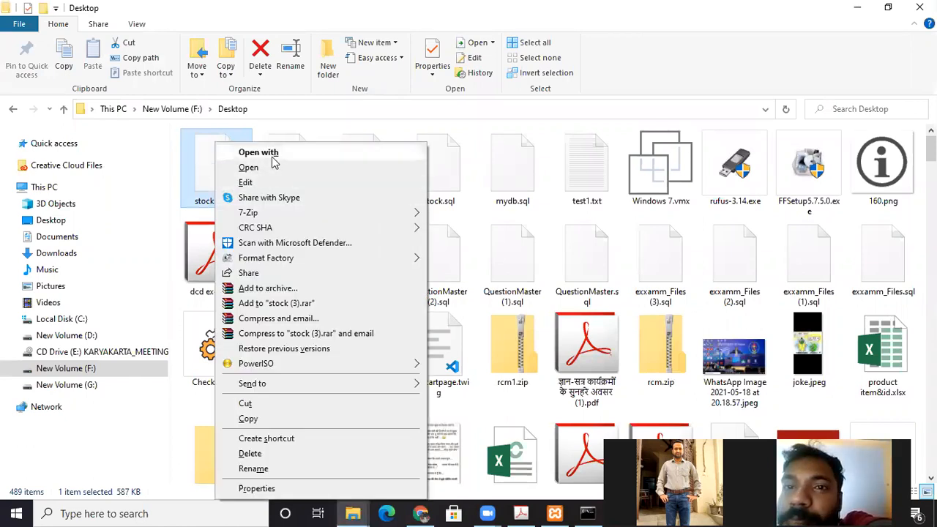
{"action": "left_click", "coordinate": [434, 6]}
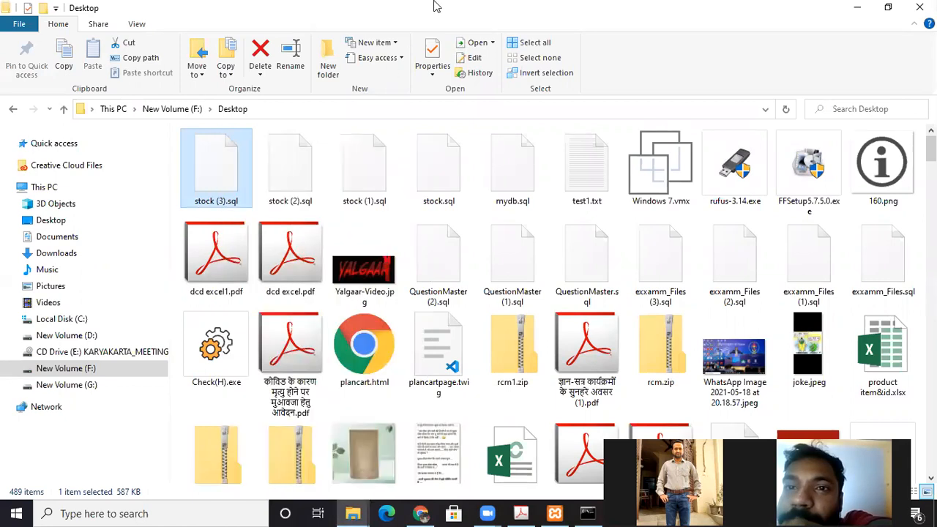
{"action": "key", "text": "super"}
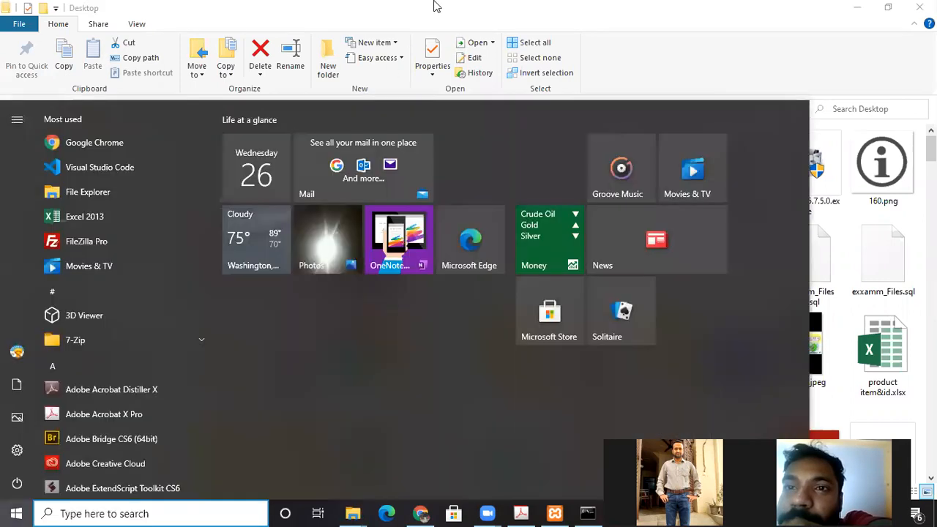
{"action": "left_click", "coordinate": [101, 172]}
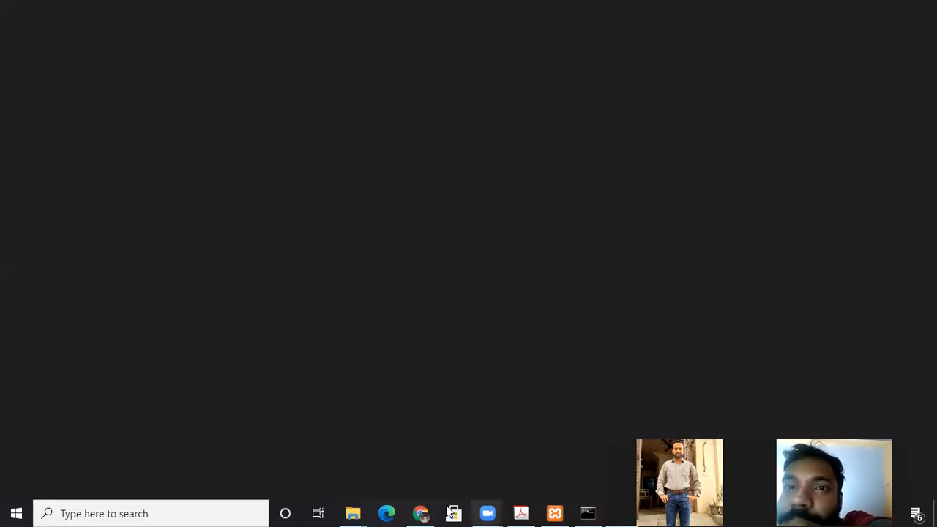
{"action": "left_click", "coordinate": [357, 512]}
{"action": "left_click", "coordinate": [418, 456]}
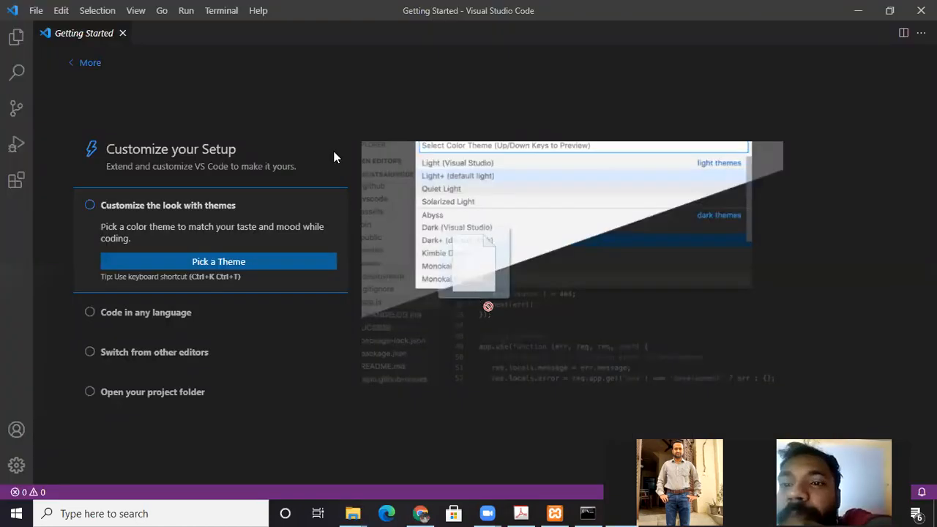
{"action": "left_click_drag", "start_coordinate": [334, 157], "coordinate": [240, 107]}
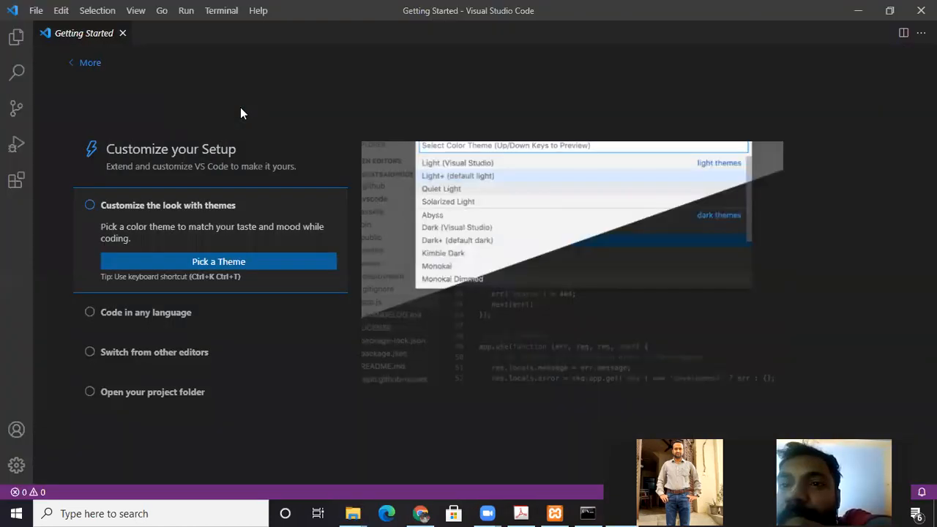
{"action": "left_click", "coordinate": [122, 33]}
{"action": "left_click", "coordinate": [211, 184]}
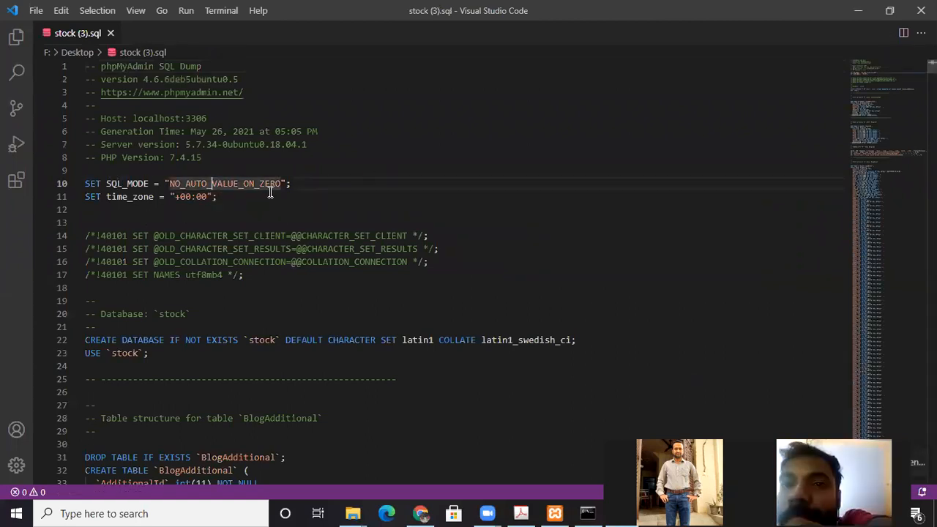
Examine the CREATE DATABASE IF NOT EXISTS statement for the stock database in the SQL dump.
{"action": "scroll", "coordinate": [168, 311], "scroll_direction": "down", "scroll_amount": 1}
{"action": "left_click", "coordinate": [86, 305]}
{"action": "left_click", "coordinate": [155, 318], "text": "shift"}
{"action": "left_click", "coordinate": [194, 305]}
{"action": "left_click", "coordinate": [268, 308]}
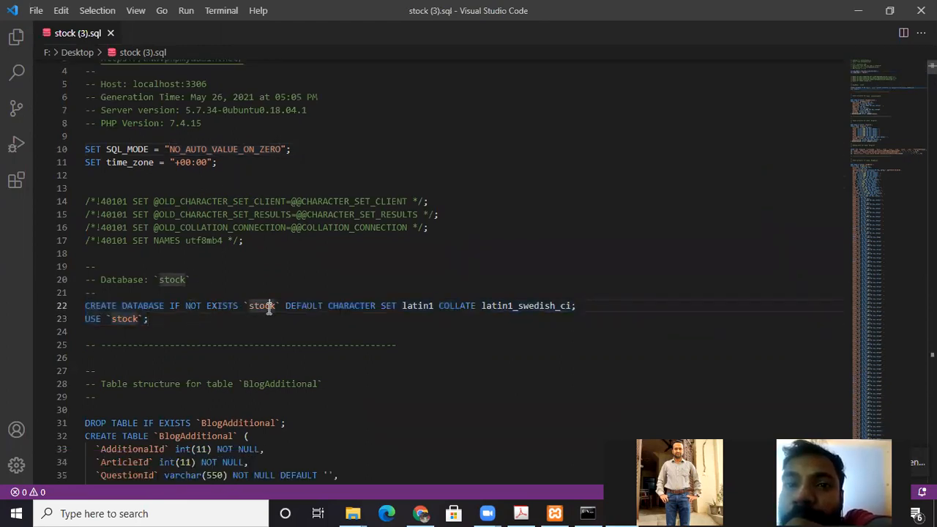
{"action": "double_click", "coordinate": [269, 305]}
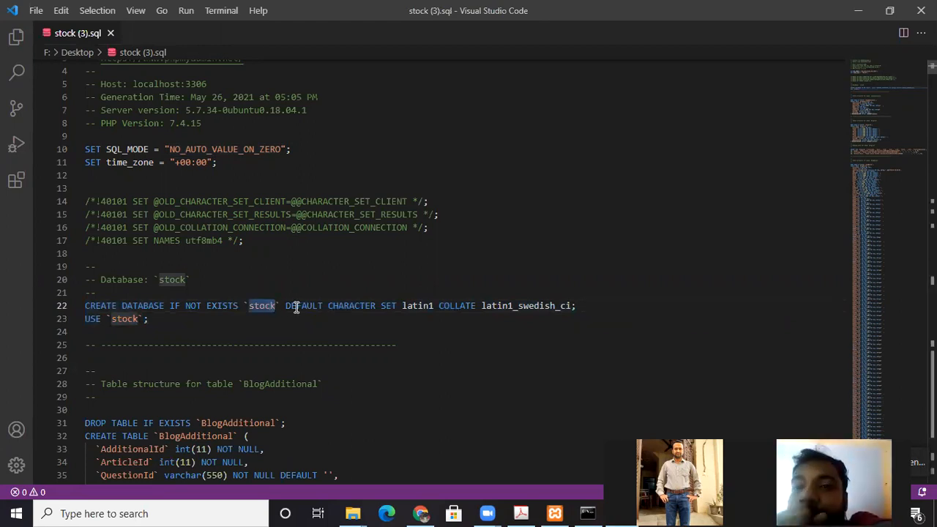
{"action": "left_click", "coordinate": [342, 308]}
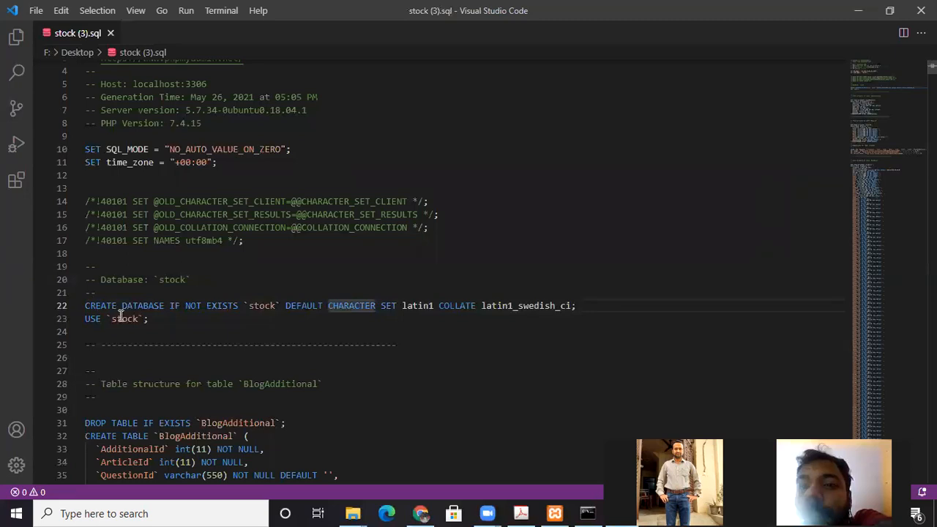
{"action": "left_click_drag", "start_coordinate": [185, 306], "coordinate": [267, 304]}
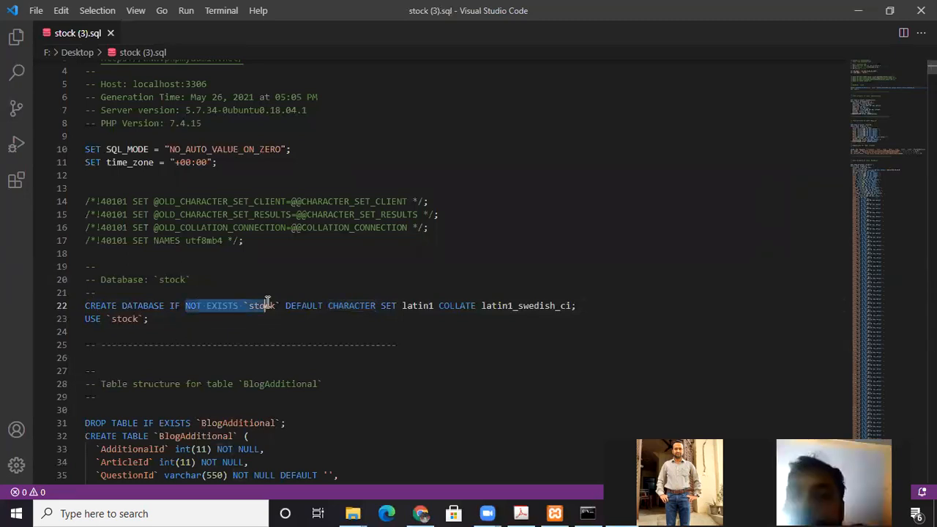
{"action": "left_click", "coordinate": [267, 304]}
{"action": "left_click", "coordinate": [245, 305]}
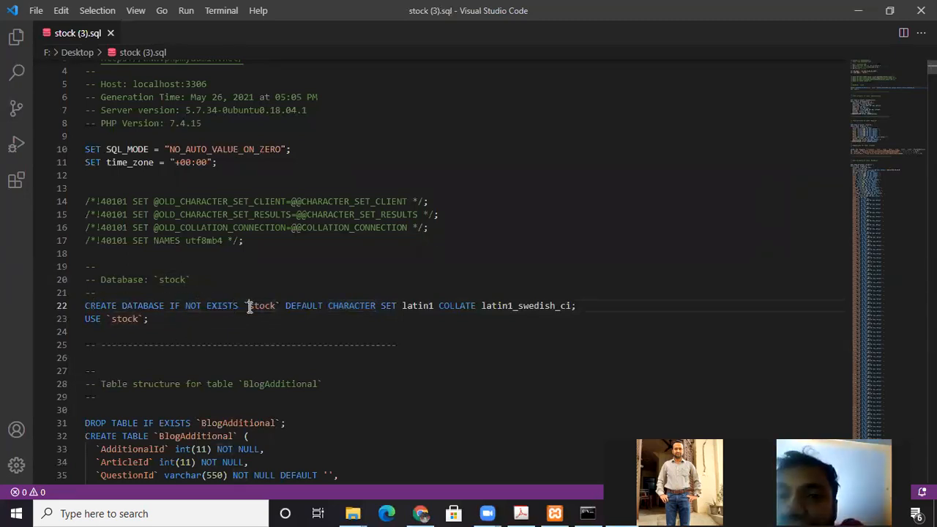
{"action": "left_click", "coordinate": [249, 306]}
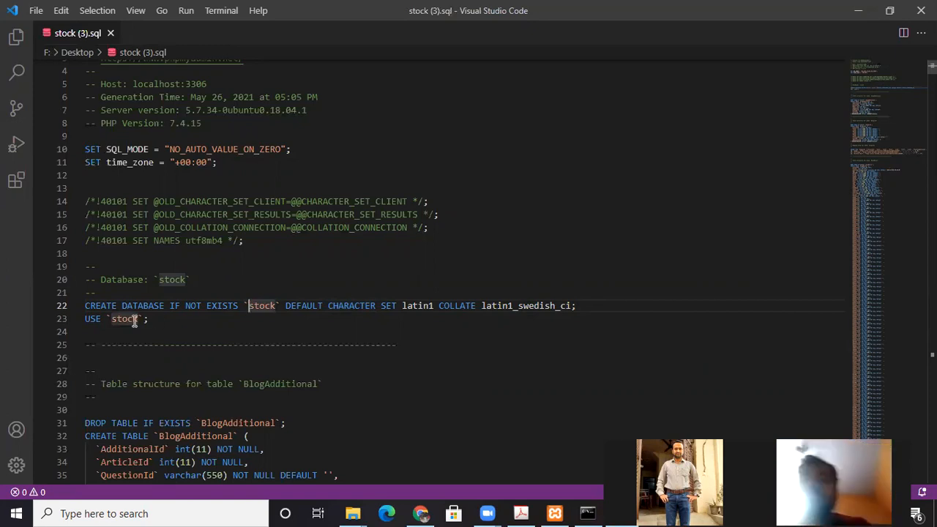
Examine the USE statement that selects the stock database.
{"action": "left_click", "coordinate": [169, 316]}
{"action": "left_click", "coordinate": [80, 319], "text": "shift"}
{"action": "left_click", "coordinate": [109, 319]}
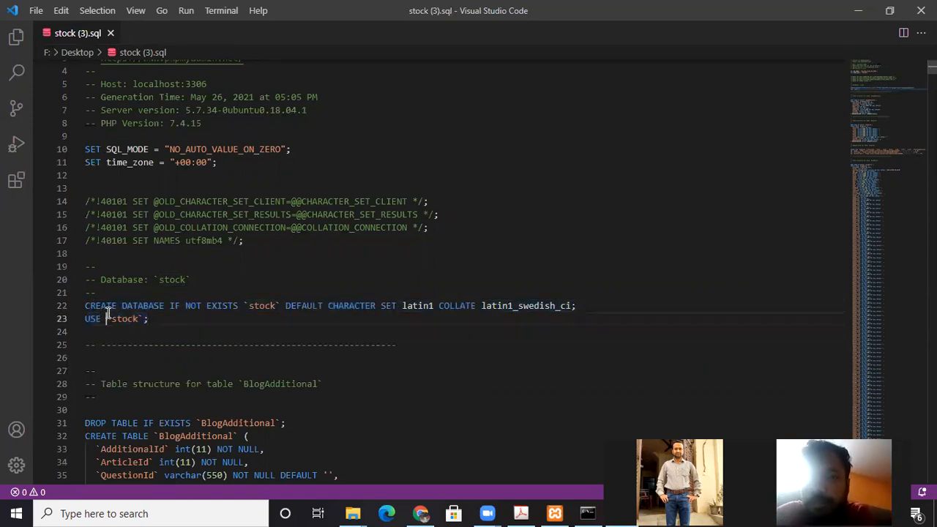
Examine the DROP TABLE IF EXISTS statement placed before the BlogAdditional table's CREATE TABLE definition.
{"action": "scroll", "coordinate": [136, 313], "scroll_direction": "down", "scroll_amount": 2}
{"action": "left_click_drag", "start_coordinate": [301, 355], "coordinate": [86, 355]}
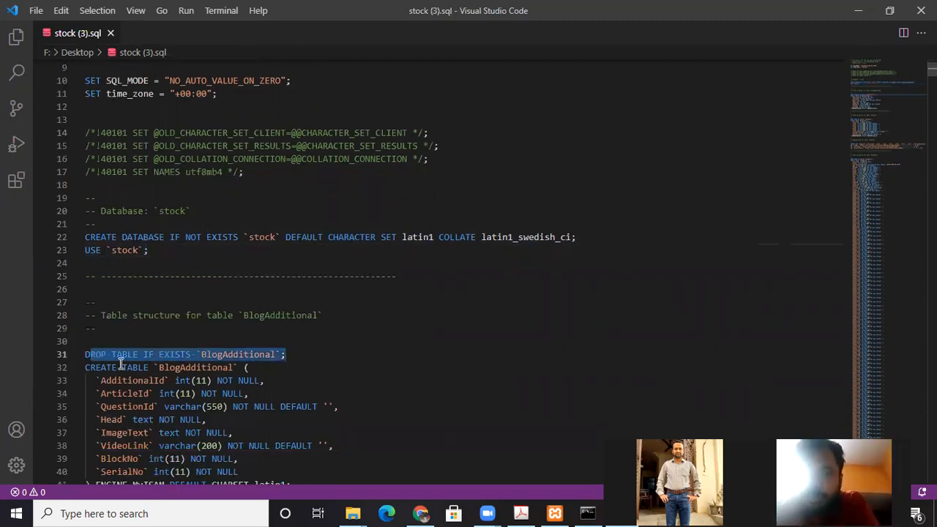
{"action": "left_click", "coordinate": [226, 354]}
{"action": "left_click_drag", "start_coordinate": [291, 355], "coordinate": [176, 344]}
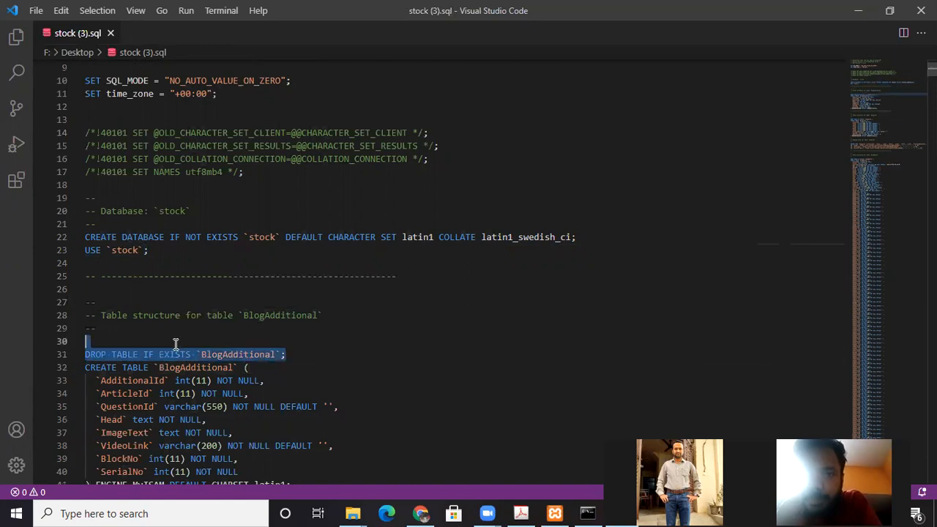
{"action": "scroll", "coordinate": [323, 331], "scroll_direction": "down", "scroll_amount": 1}
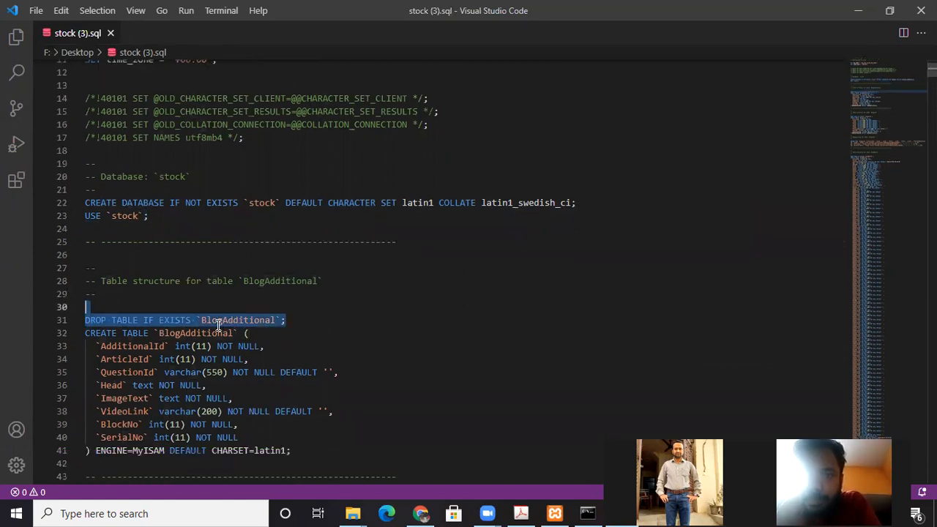
Examine the DROP TABLE IF EXISTS statement placed before the BlogLink table's CREATE TABLE definition.
{"action": "scroll", "coordinate": [104, 344], "scroll_direction": "down", "scroll_amount": 3}
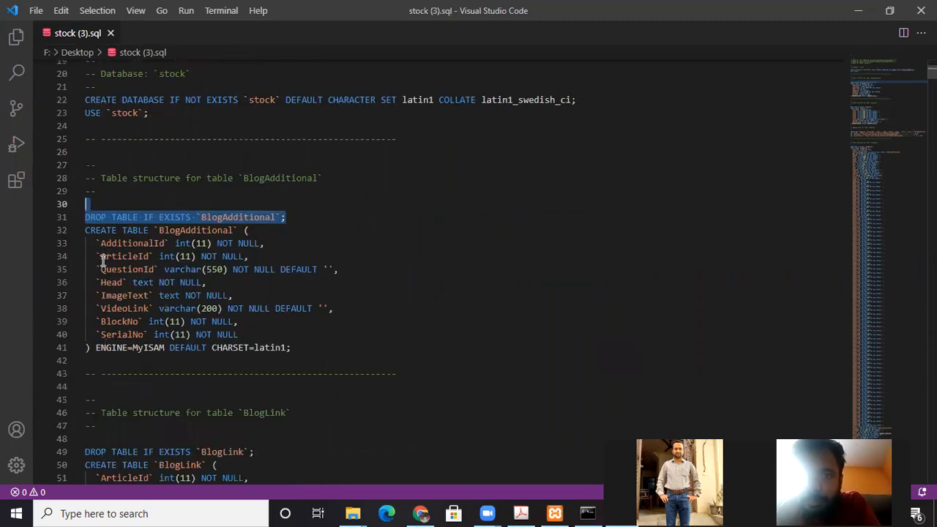
{"action": "scroll", "coordinate": [125, 273], "scroll_direction": "down", "scroll_amount": 1}
{"action": "scroll", "coordinate": [125, 273], "scroll_direction": "down", "scroll_amount": 3}
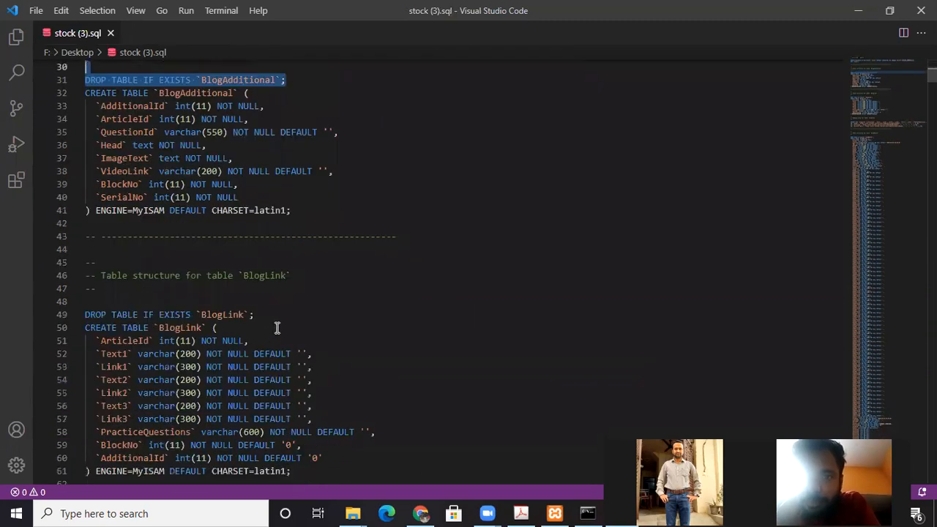
{"action": "left_click_drag", "start_coordinate": [276, 326], "coordinate": [109, 289]}
Review the rest of the dump, from the BlogLink data through the BlogMaster table structure to its INSERT INTO statements.
{"action": "scroll", "coordinate": [215, 359], "scroll_direction": "down", "scroll_amount": 12}
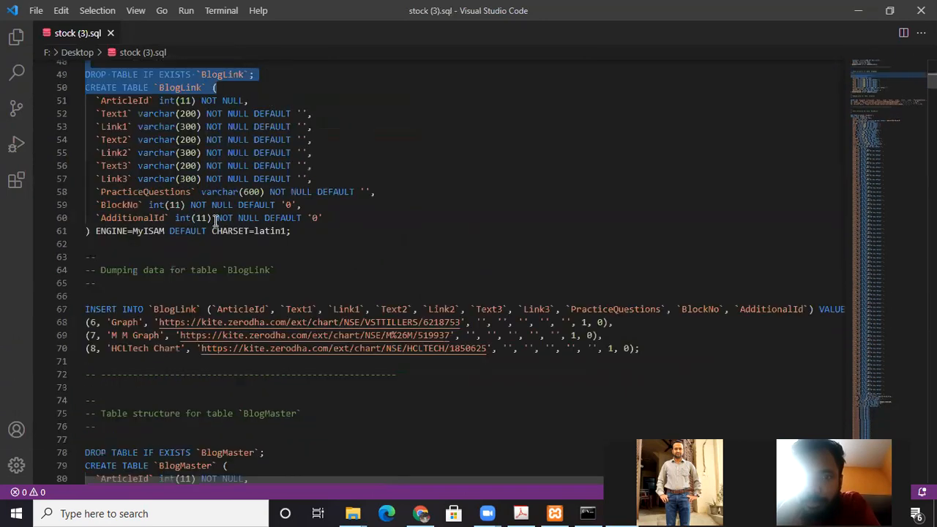
{"action": "scroll", "coordinate": [150, 299], "scroll_direction": "down", "scroll_amount": 20}
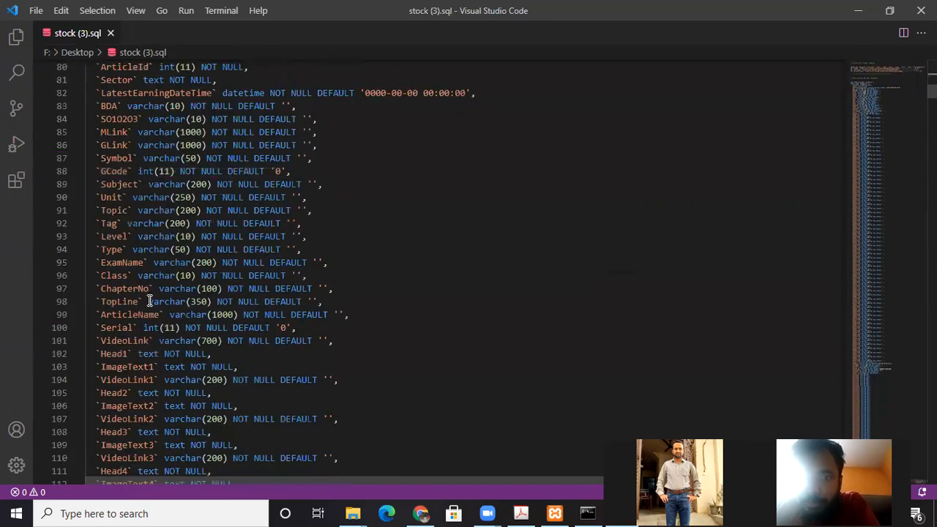
{"action": "scroll", "coordinate": [156, 300], "scroll_direction": "down", "scroll_amount": 20}
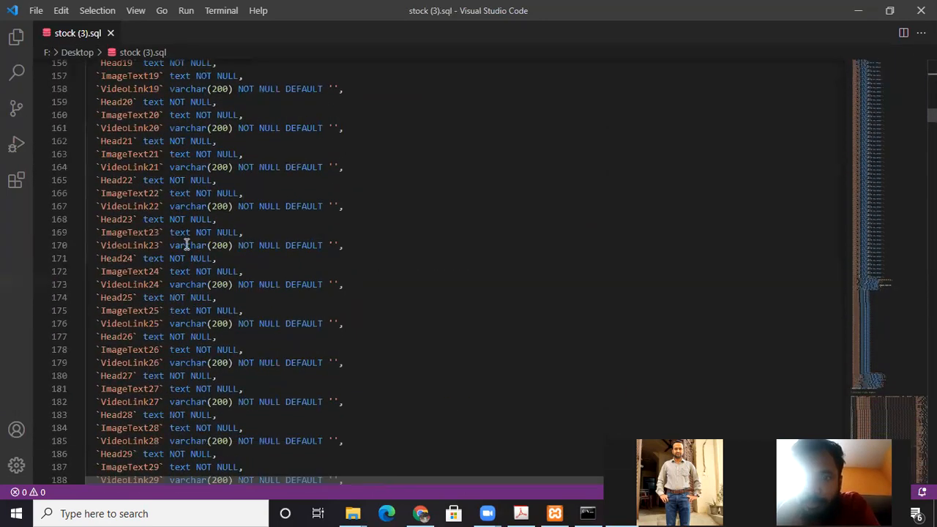
{"action": "scroll", "coordinate": [195, 315], "scroll_direction": "down", "scroll_amount": 20}
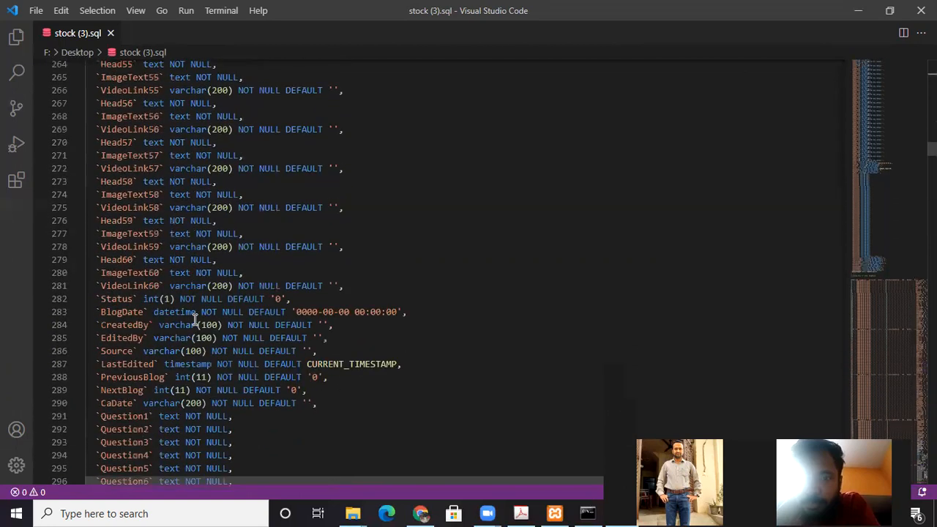
{"action": "scroll", "coordinate": [195, 321], "scroll_direction": "down", "scroll_amount": 10}
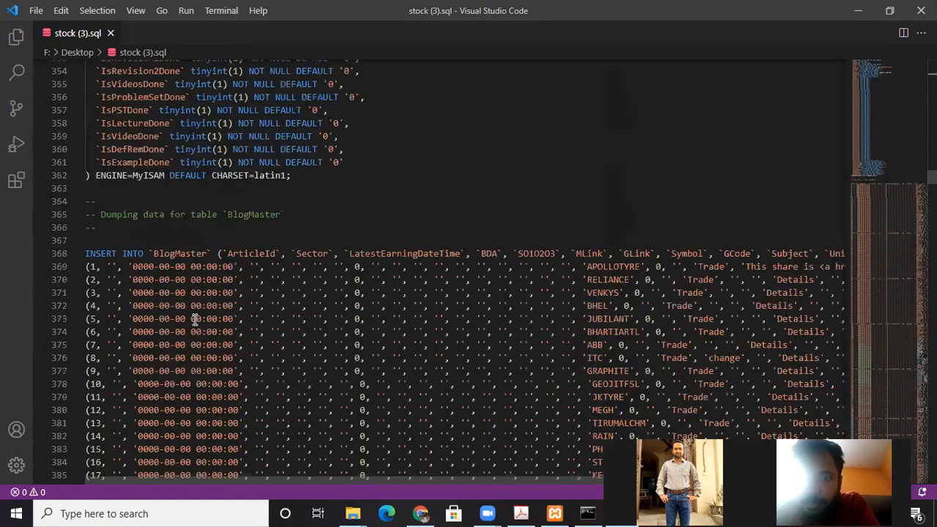
{"action": "scroll", "coordinate": [265, 295], "scroll_direction": "down", "scroll_amount": 17}
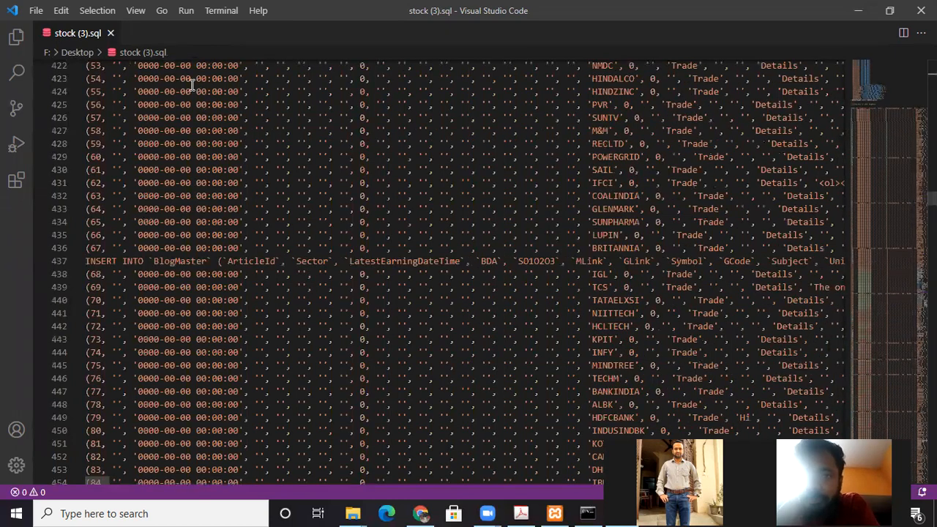
{"action": "scroll", "coordinate": [297, 270], "scroll_direction": "down", "scroll_amount": 10}
Close stock (3).sql and open stock.sql from the F: Desktop folder in the editor for comparison.
{"action": "key", "text": "ctrl+w"}
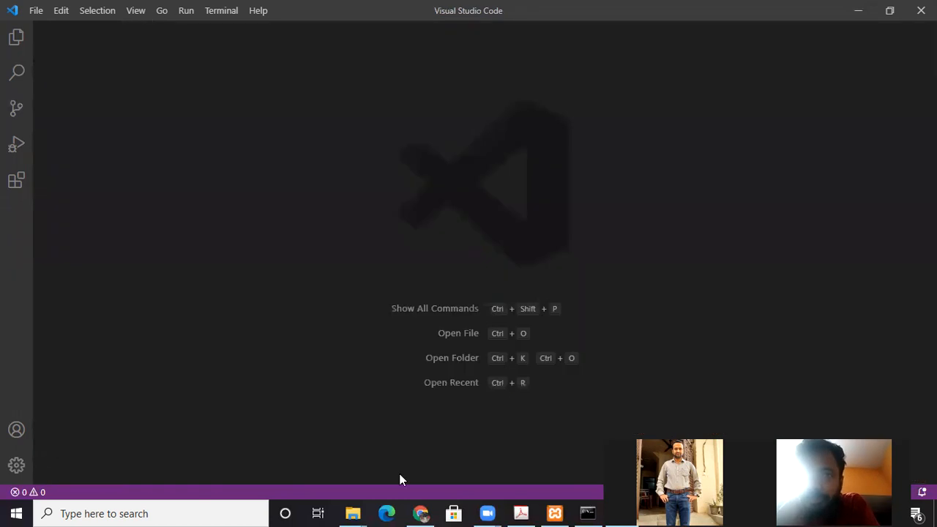
{"action": "mouse_move", "coordinate": [353, 513]}
{"action": "left_click", "coordinate": [423, 467]}
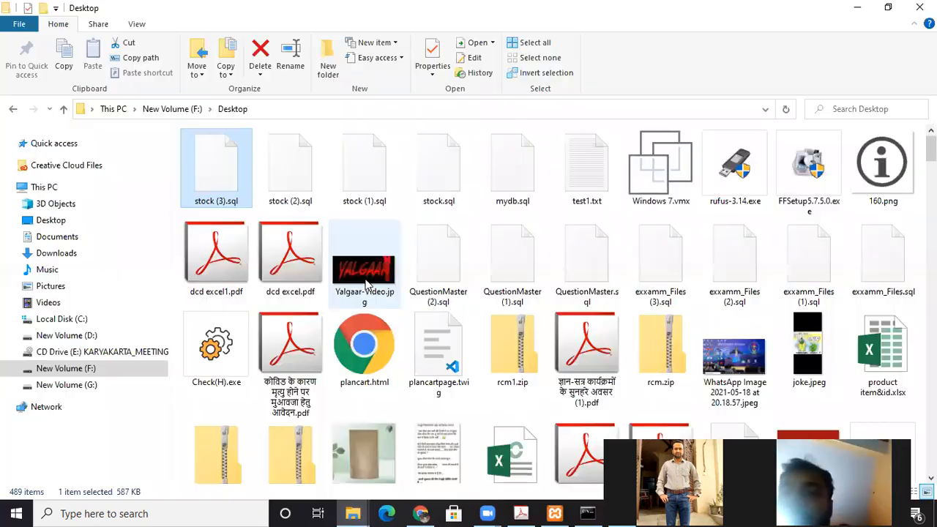
{"action": "left_click_drag", "start_coordinate": [429, 172], "coordinate": [572, 454]}
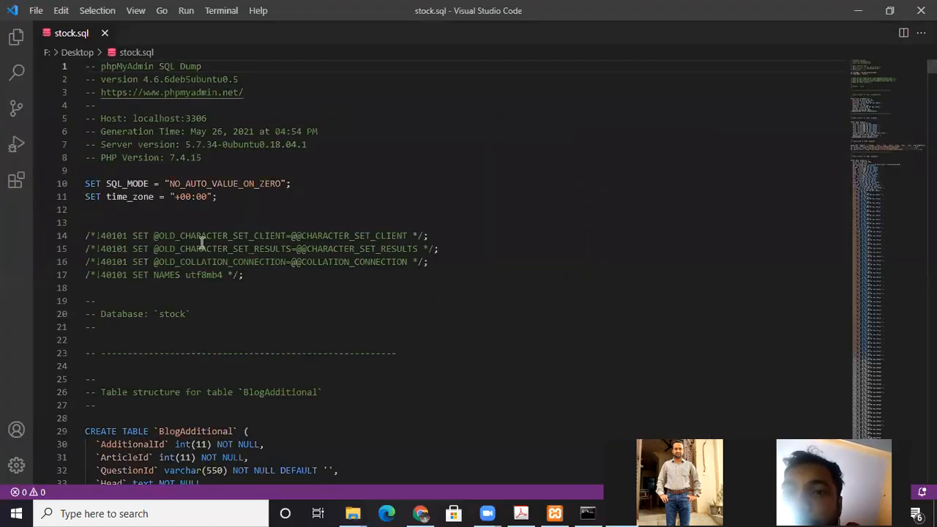
Examine the BlogAdditional table's CREATE TABLE statement in stock.sql and what precedes it.
{"action": "left_click", "coordinate": [201, 248]}
{"action": "scroll", "coordinate": [290, 256], "scroll_direction": "down", "scroll_amount": 4}
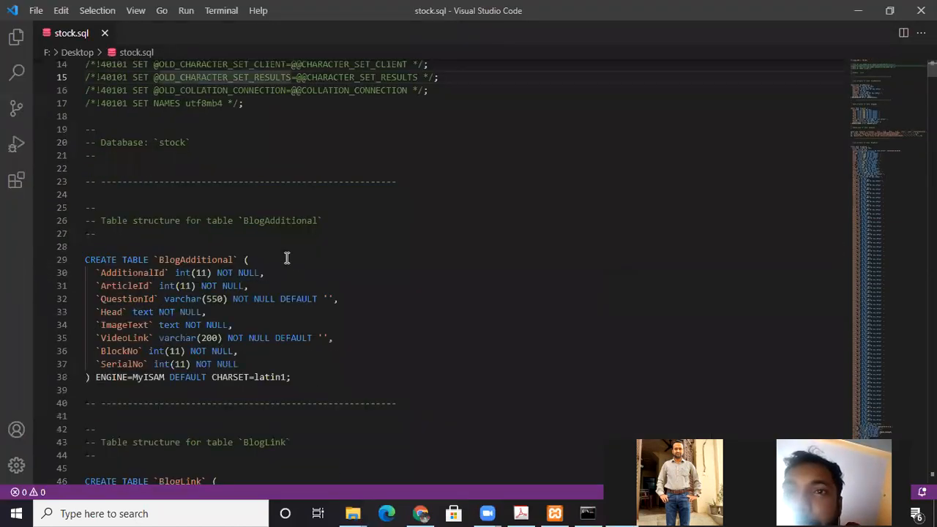
{"action": "left_click", "coordinate": [90, 256]}
{"action": "left_click", "coordinate": [272, 390]}
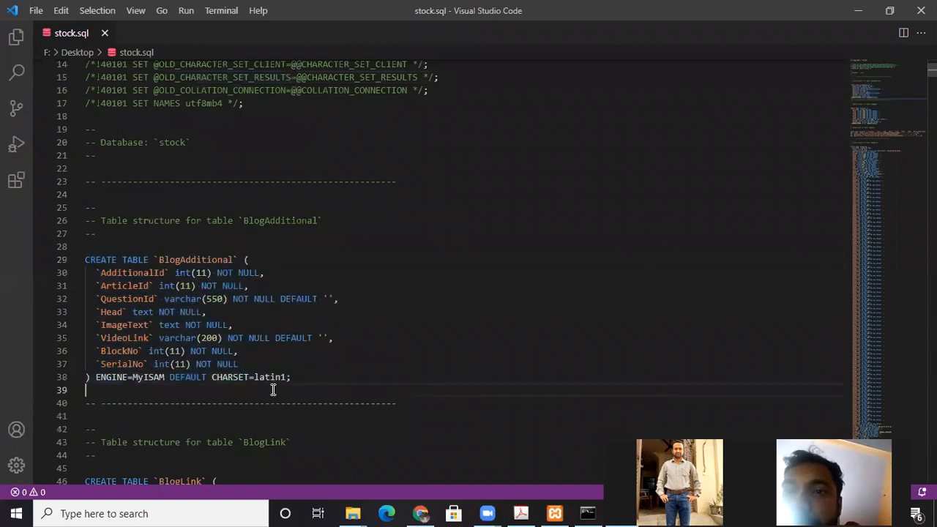
{"action": "left_click_drag", "start_coordinate": [87, 256], "coordinate": [164, 325]}
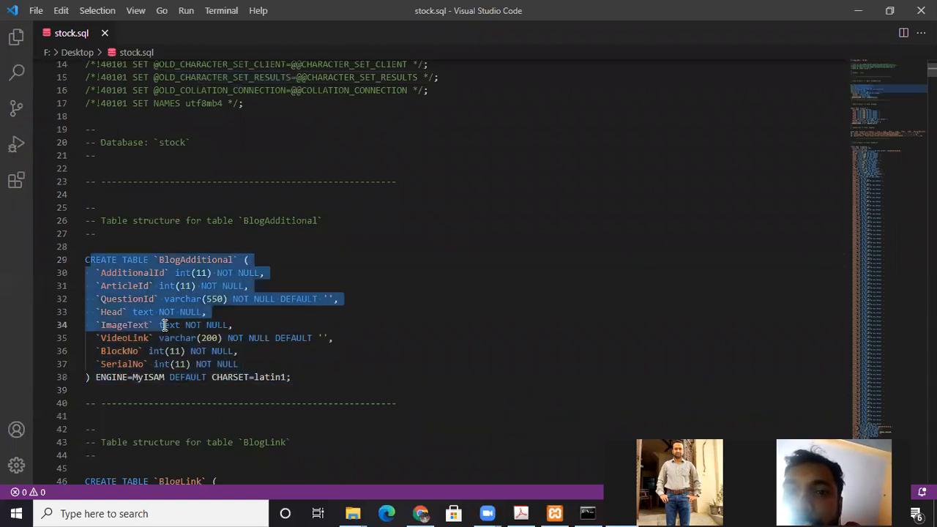
{"action": "left_click", "coordinate": [164, 324]}
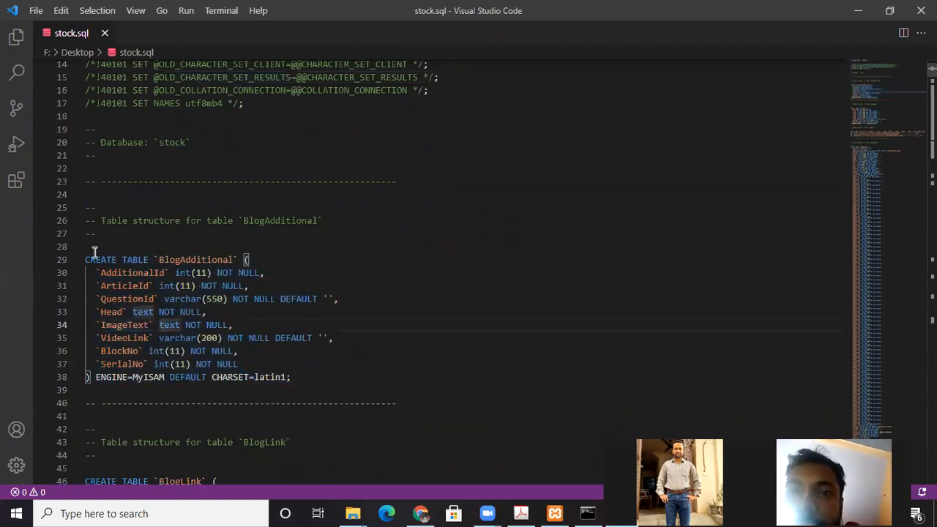
{"action": "left_click_drag", "start_coordinate": [91, 256], "coordinate": [222, 338]}
{"action": "left_click", "coordinate": [222, 338]}
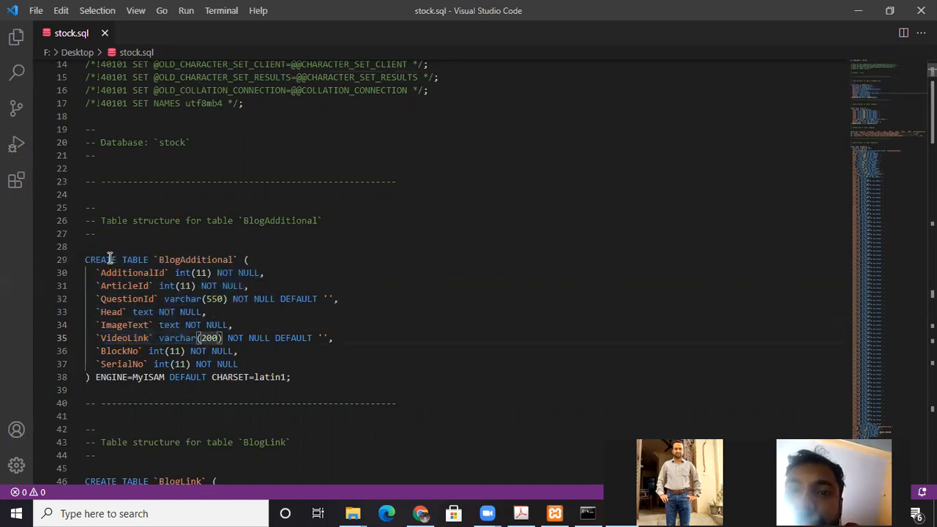
{"action": "left_click_drag", "start_coordinate": [86, 259], "coordinate": [195, 377]}
{"action": "left_click", "coordinate": [195, 377]}
Examine the BlogLink table's CREATE TABLE statement in stock.sql.
{"action": "scroll", "coordinate": [201, 373], "scroll_direction": "down", "scroll_amount": 5}
{"action": "left_click_drag", "start_coordinate": [96, 255], "coordinate": [195, 405]}
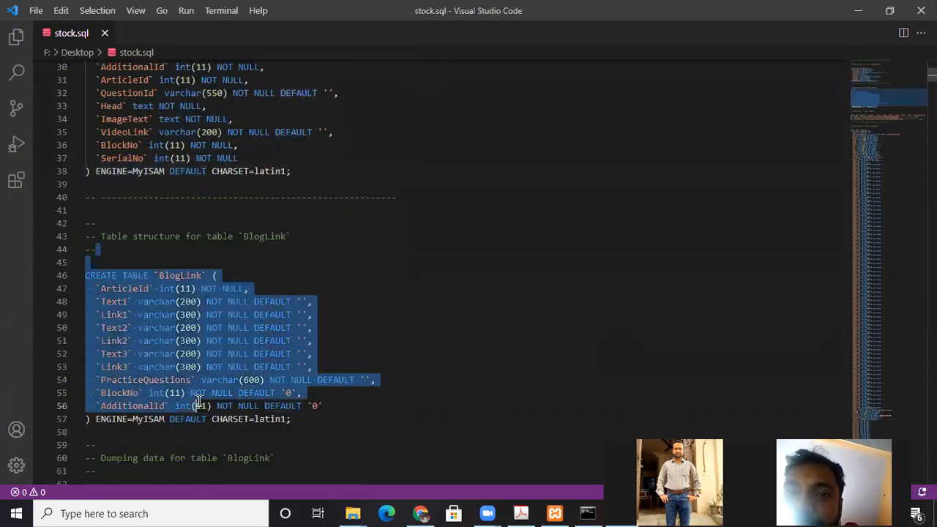
{"action": "left_click", "coordinate": [194, 405]}
Review the BlogLink data, the BlogMaster table structure and the BlogMaster INSERT INTO statements in stock.sql.
{"action": "scroll", "coordinate": [194, 405], "scroll_direction": "down", "scroll_amount": 5}
{"action": "scroll", "coordinate": [181, 271], "scroll_direction": "down", "scroll_amount": 20}
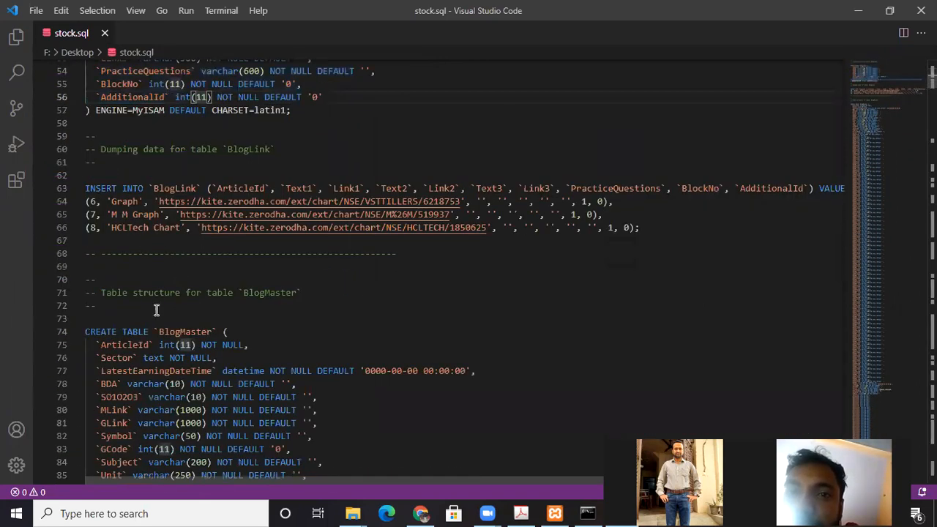
{"action": "scroll", "coordinate": [344, 368], "scroll_direction": "down", "scroll_amount": 20}
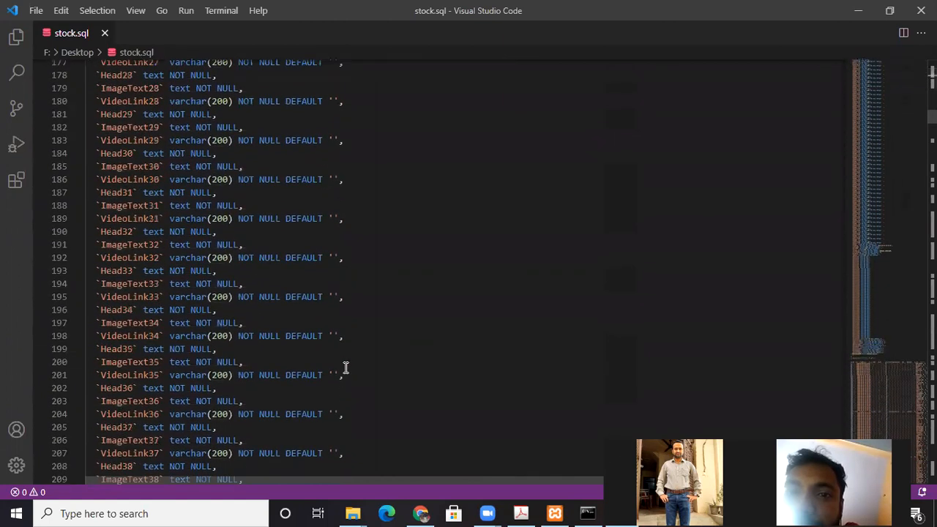
{"action": "scroll", "coordinate": [331, 346], "scroll_direction": "down", "scroll_amount": 20}
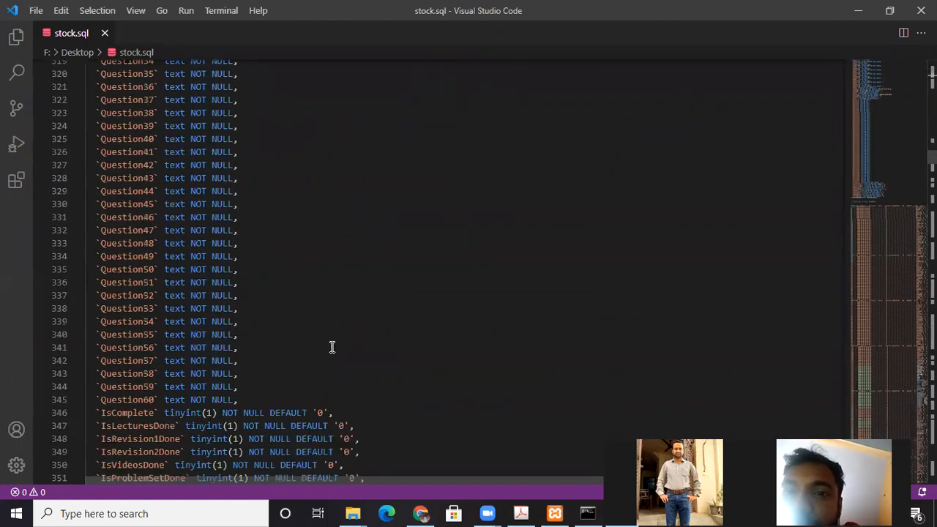
{"action": "scroll", "coordinate": [332, 346], "scroll_direction": "down", "scroll_amount": 10}
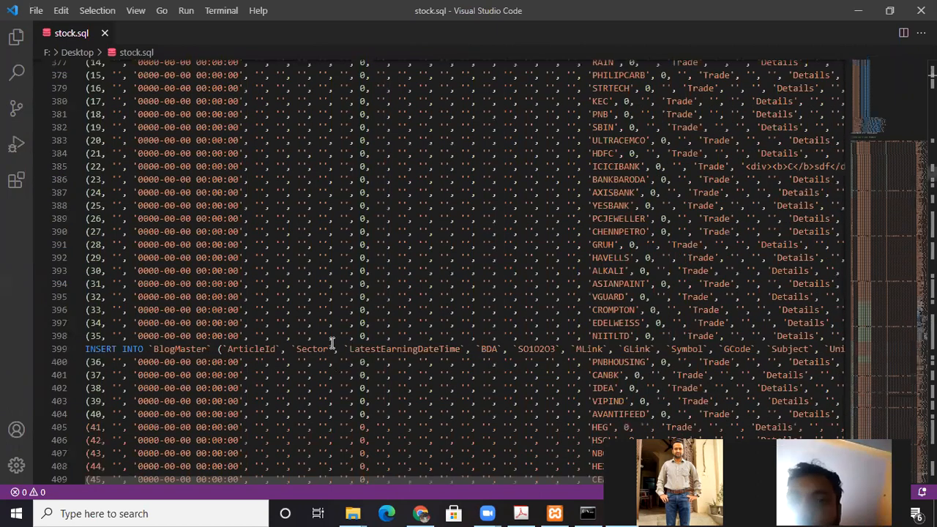